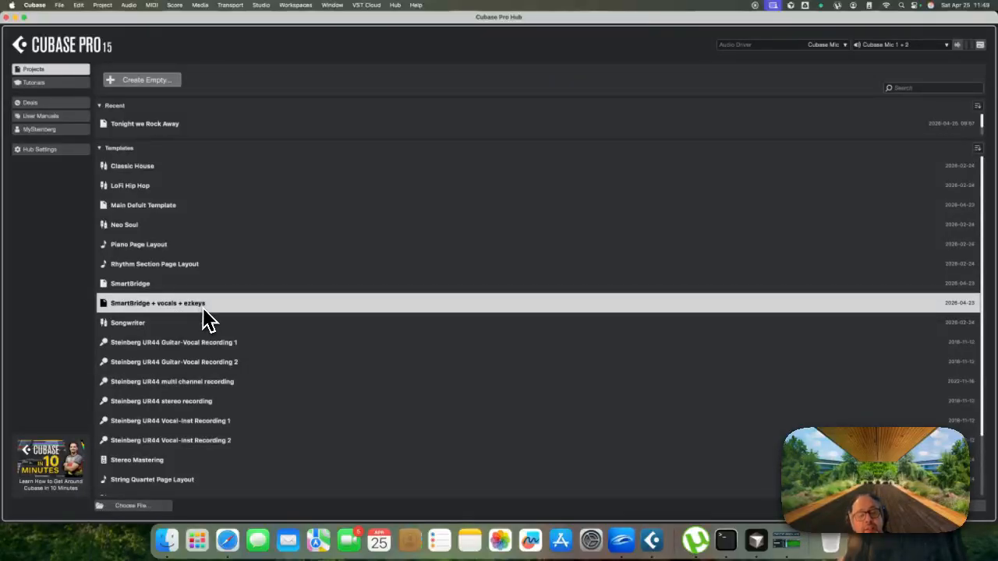
Create a new project from the "SmartBridge + vocals + ezkeys" template in the Documents folder
double_click(242, 305)
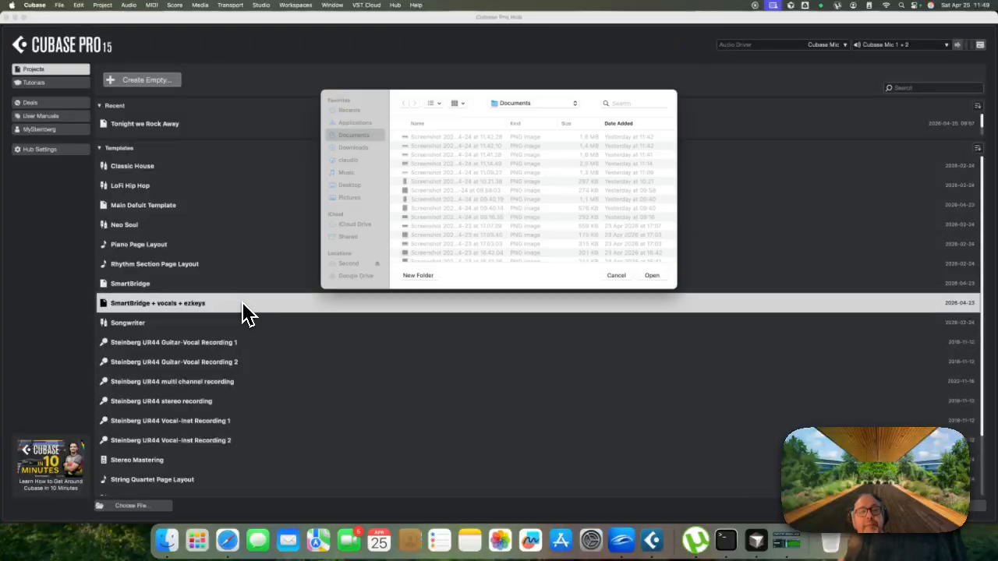
click(657, 276)
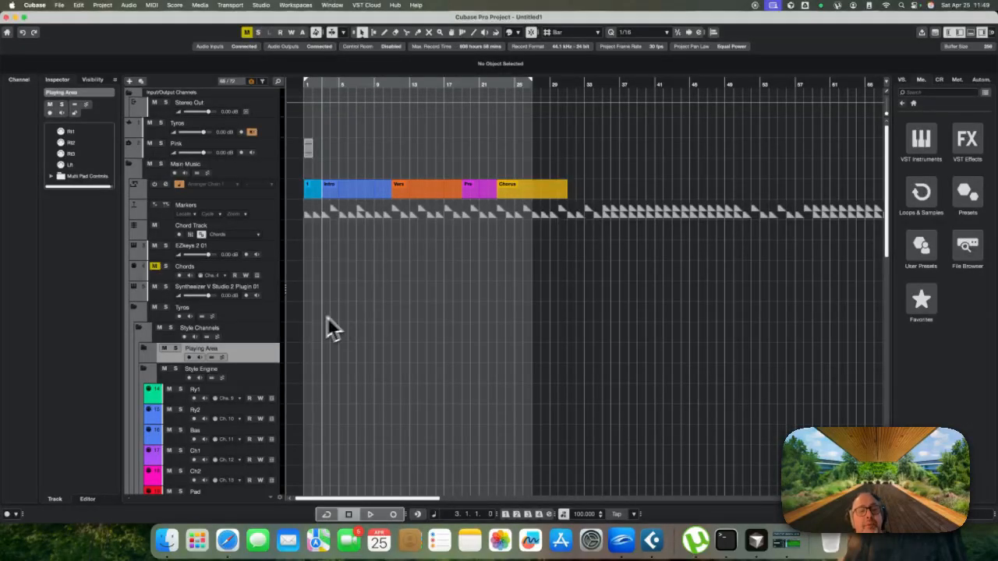
Examine the template's track list, including the contents of the Playing Area folder and the Style Engine and Song Channels tracks
scroll(239, 343, down, 2)
scroll(204, 373, down, 5)
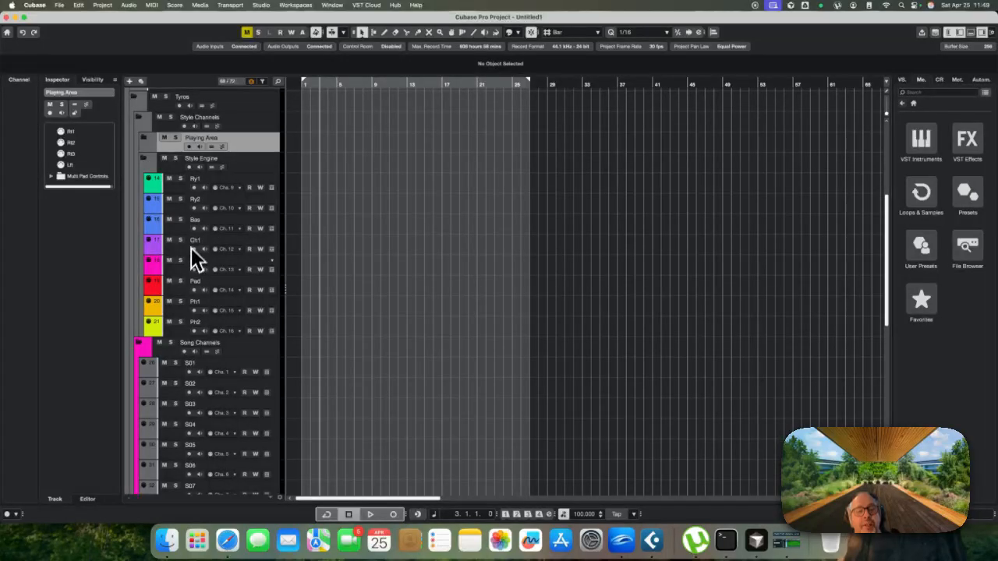
scroll(192, 261, up, 6)
scroll(190, 265, down, 1)
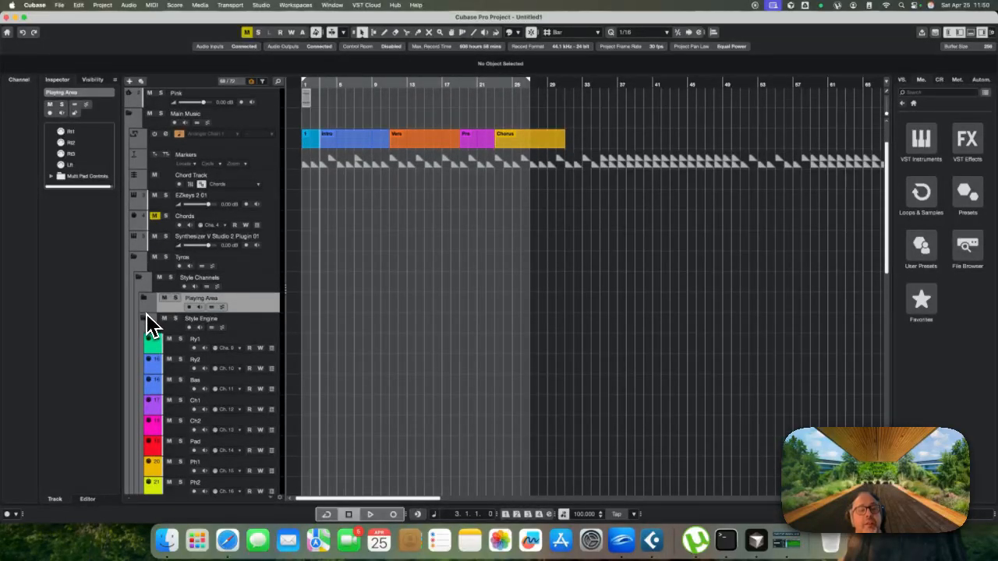
click(144, 301)
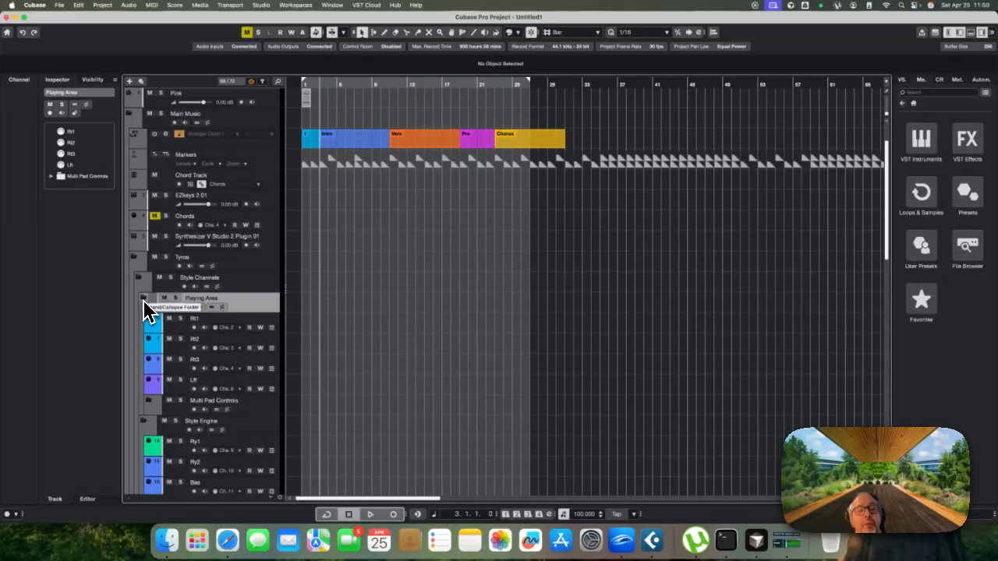
click(144, 301)
scroll(223, 318, down, 6)
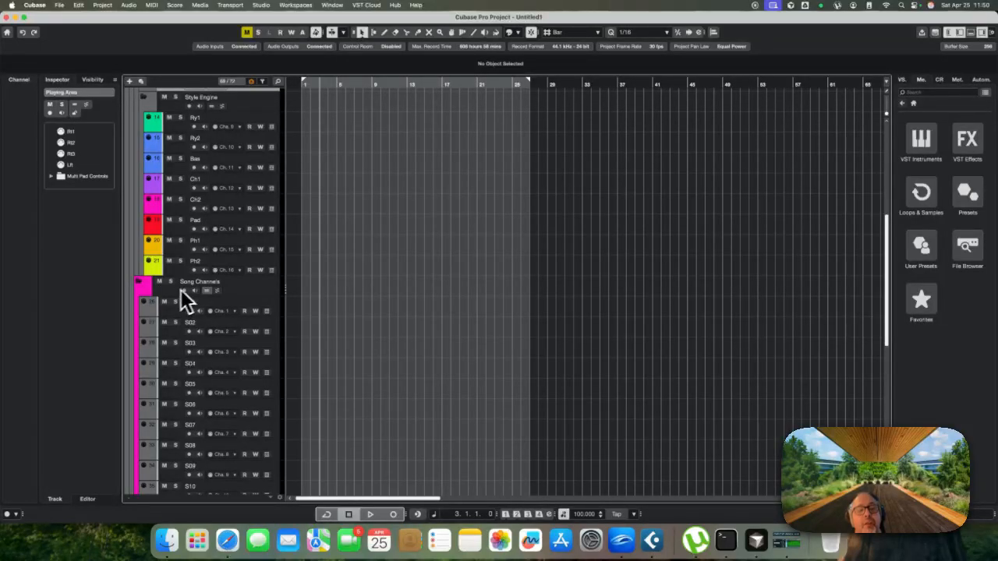
scroll(227, 315, up, 7)
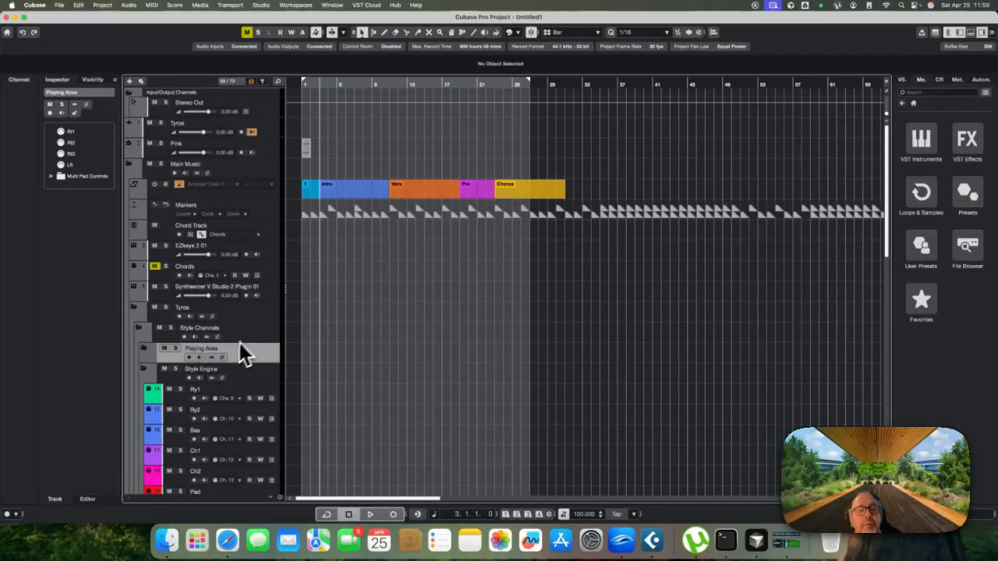
Select the Synthesizer V Studio 2 Plugin 01 track and then the Chords track
click(163, 299)
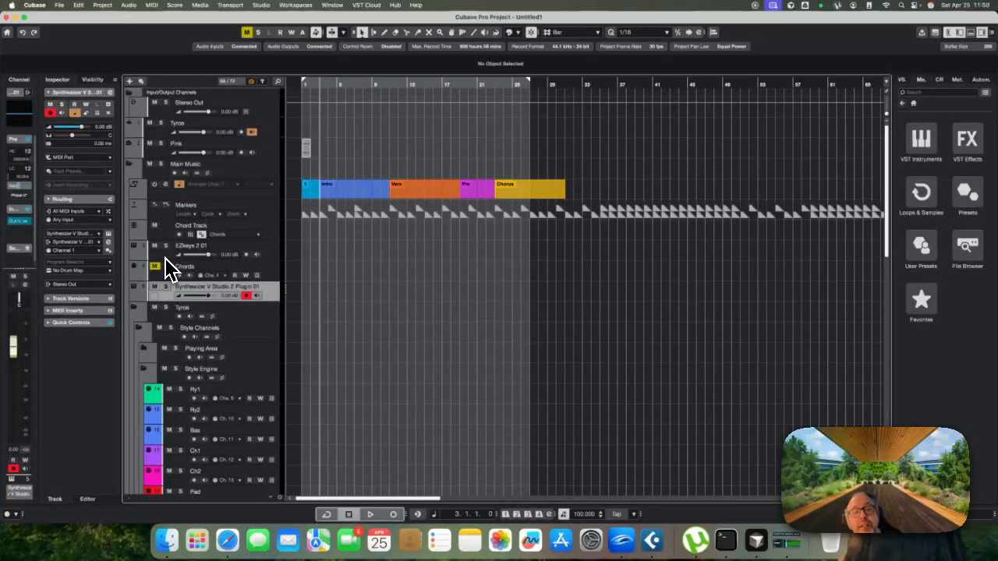
click(166, 266)
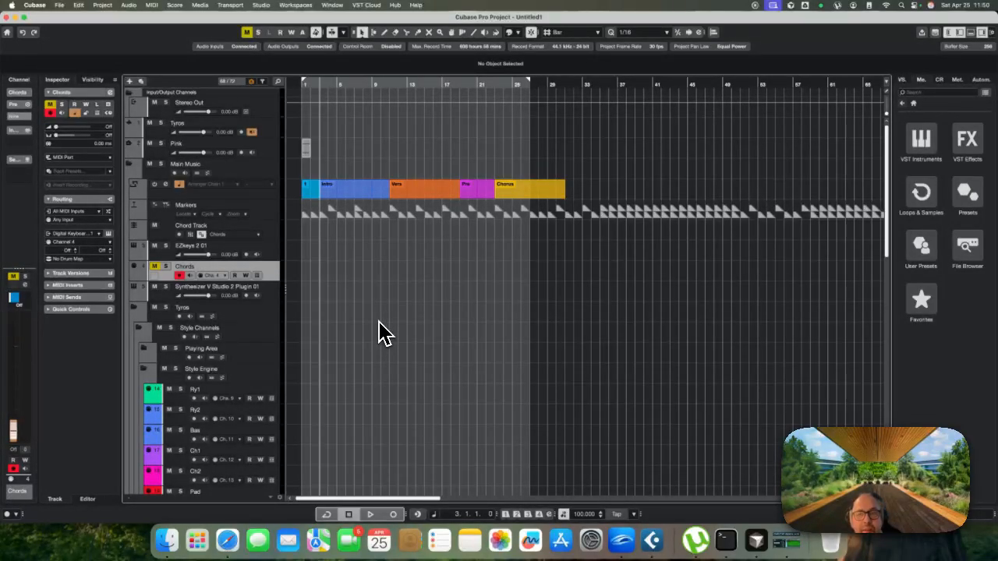
scroll(382, 333, down, 1)
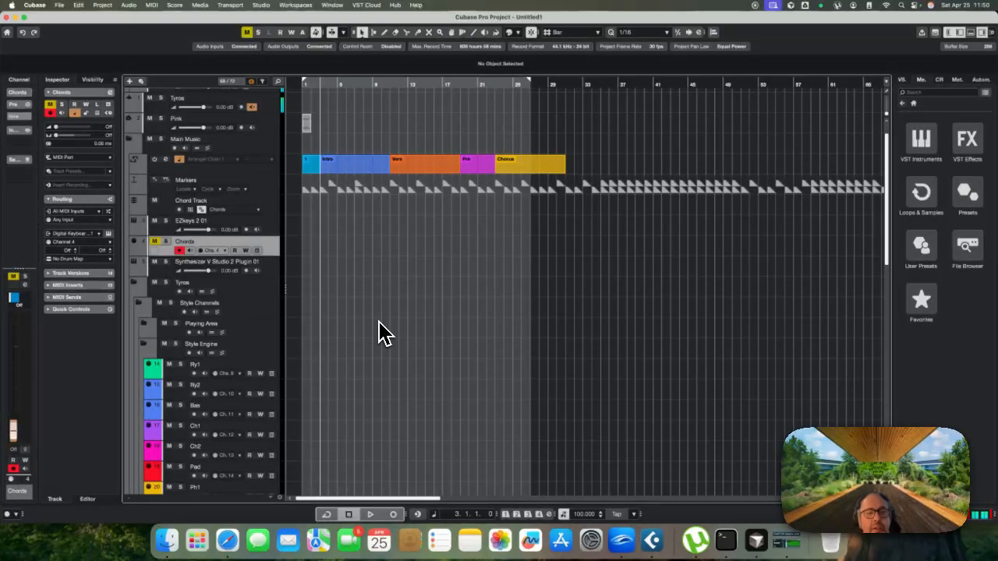
scroll(382, 334, down, 3)
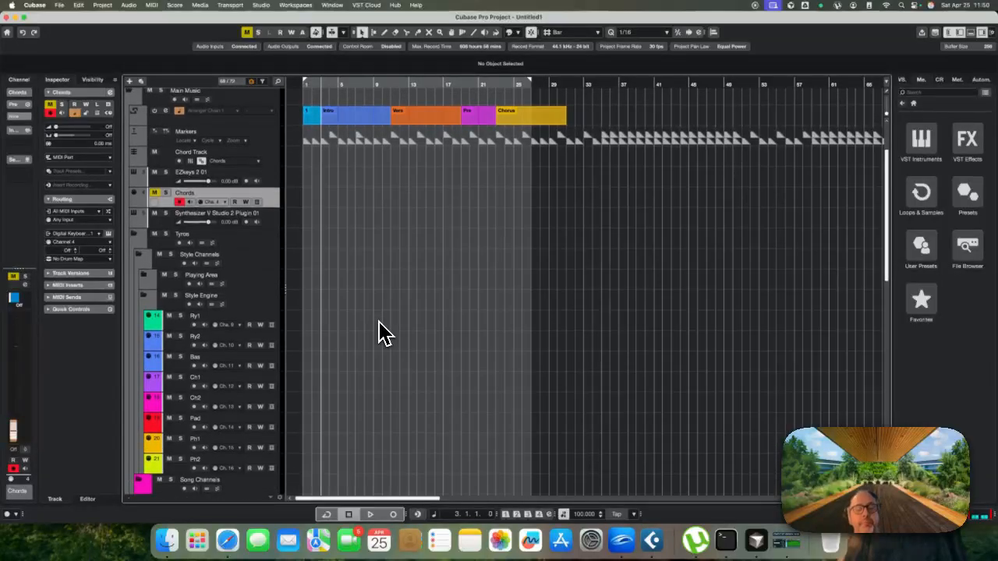
Switch to SmartBridge and examine the Funk heart chord progression alongside the style channel tracks in Cubase
key(super+Tab)
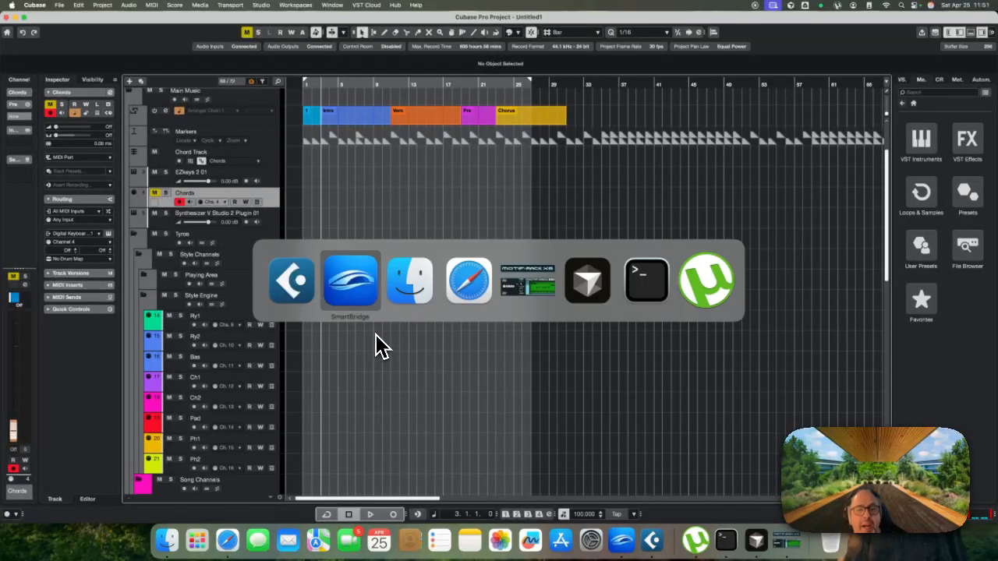
scroll(349, 341, up, 3)
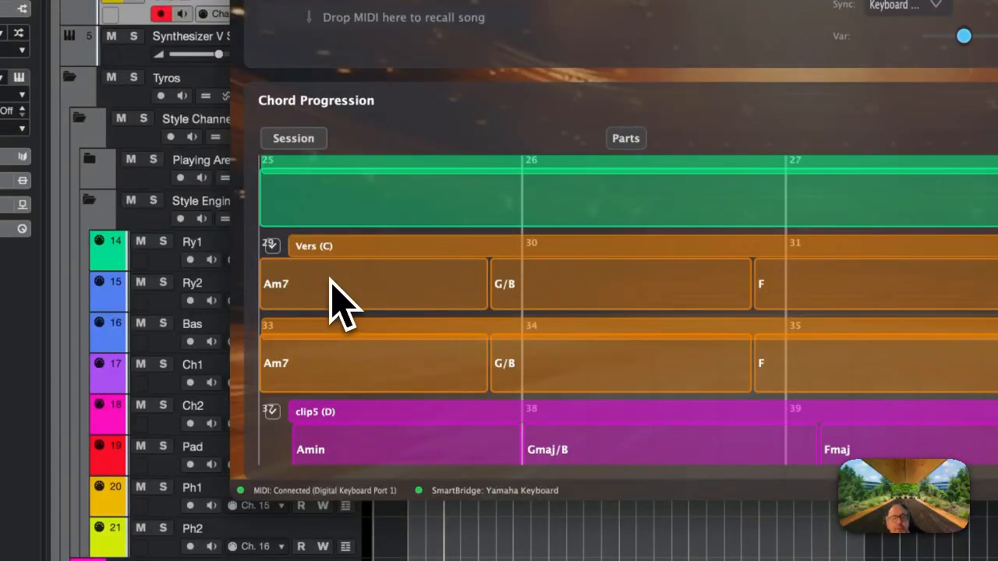
scroll(326, 287, down, 1)
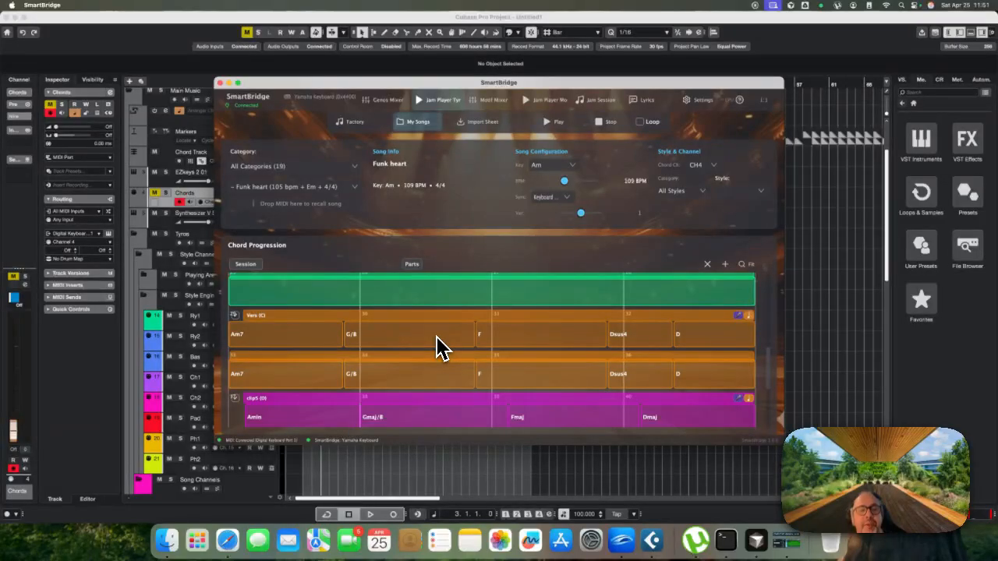
key(super+Tab)
scroll(437, 337, down, 2)
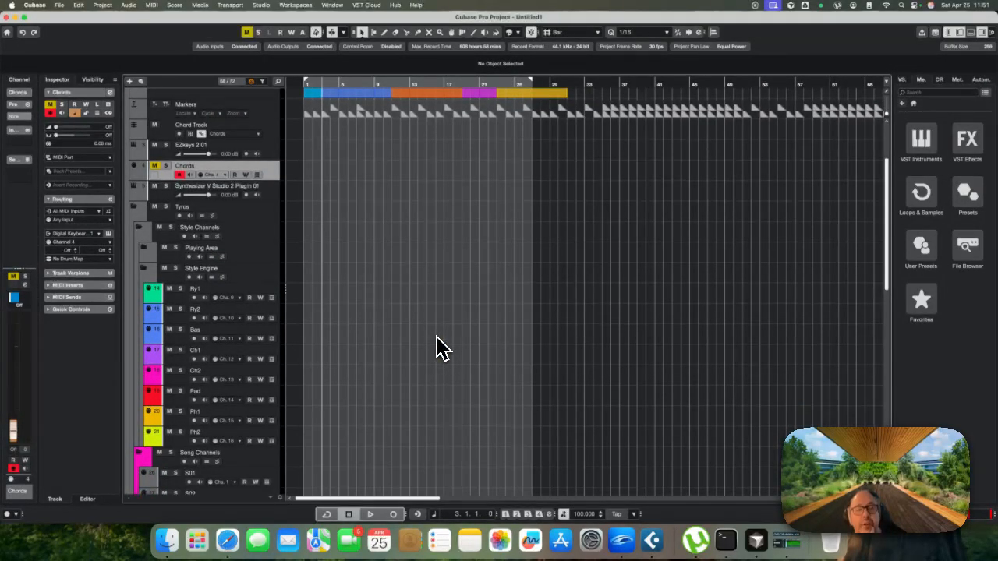
key(super+Tab)
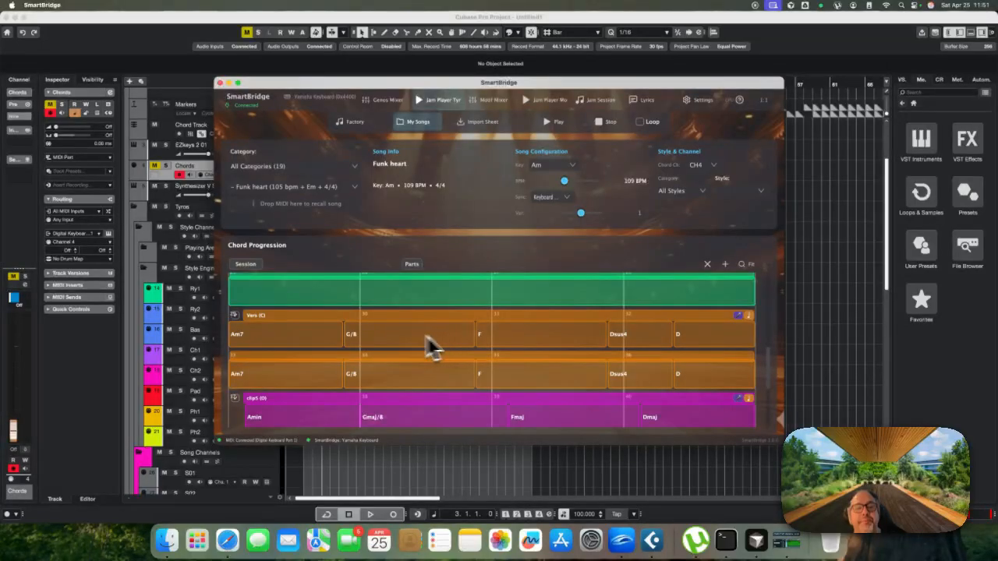
double_click(274, 338)
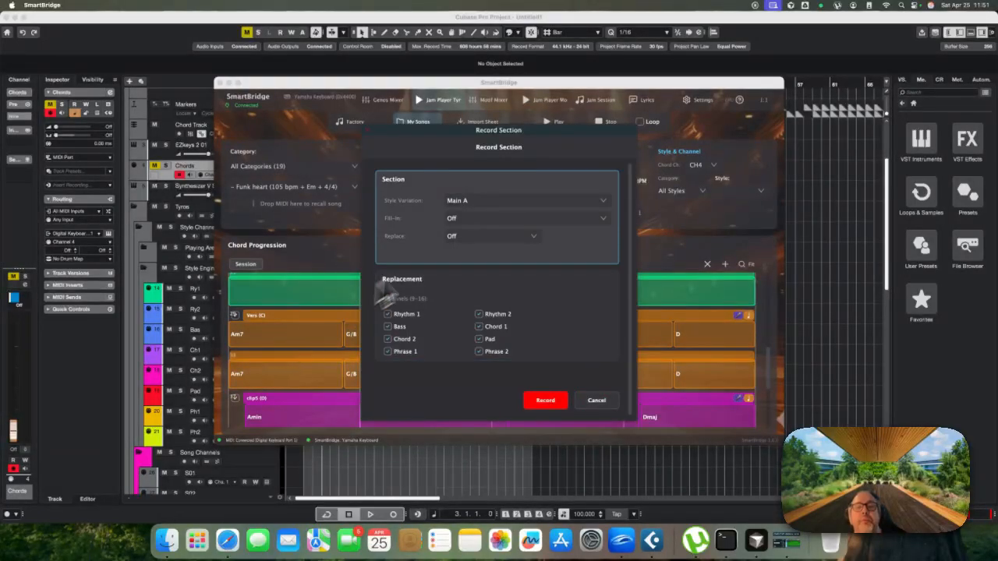
click(477, 201)
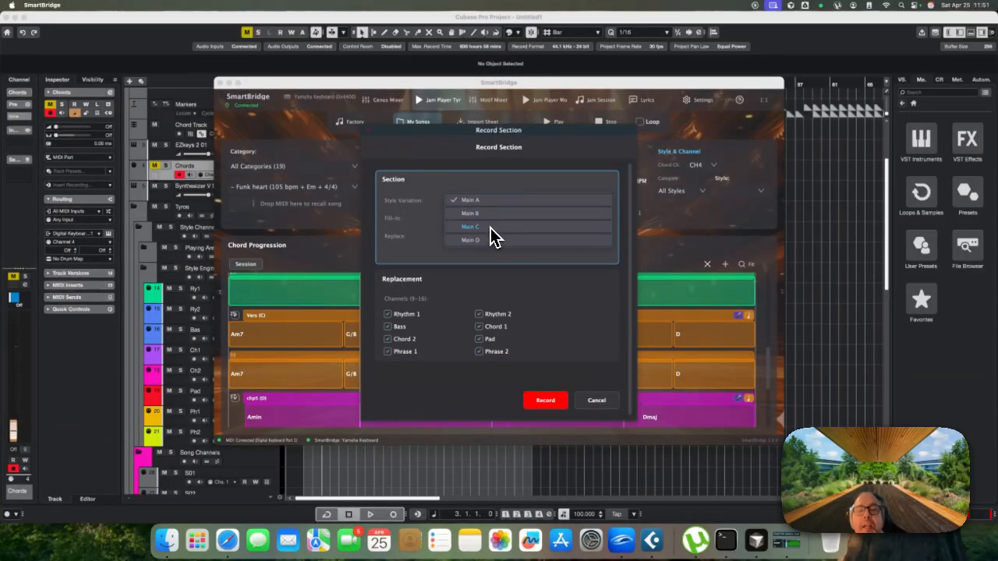
click(491, 227)
click(485, 223)
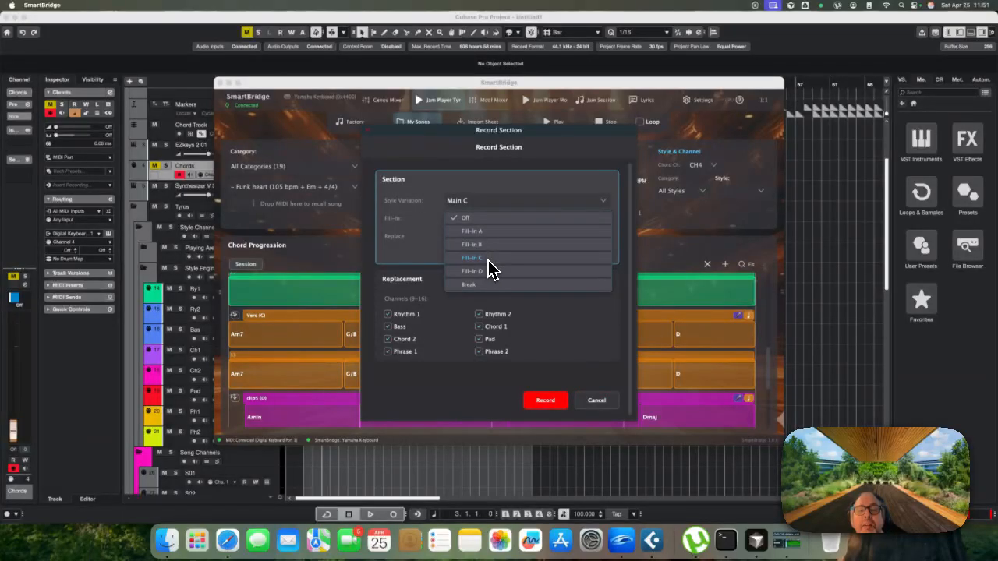
click(490, 259)
click(542, 404)
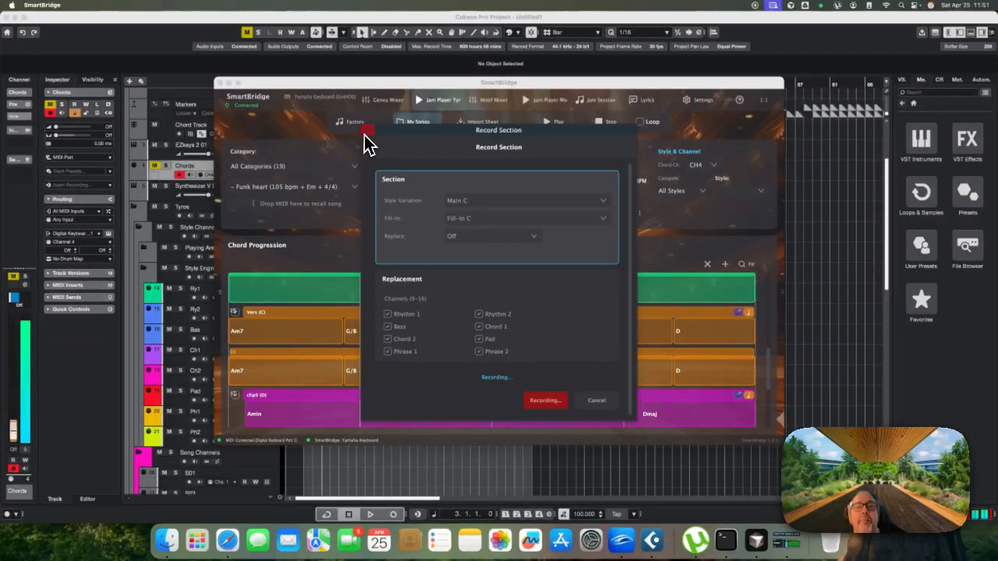
Switch to Cubase and select the Style Engine folder track
click(806, 294)
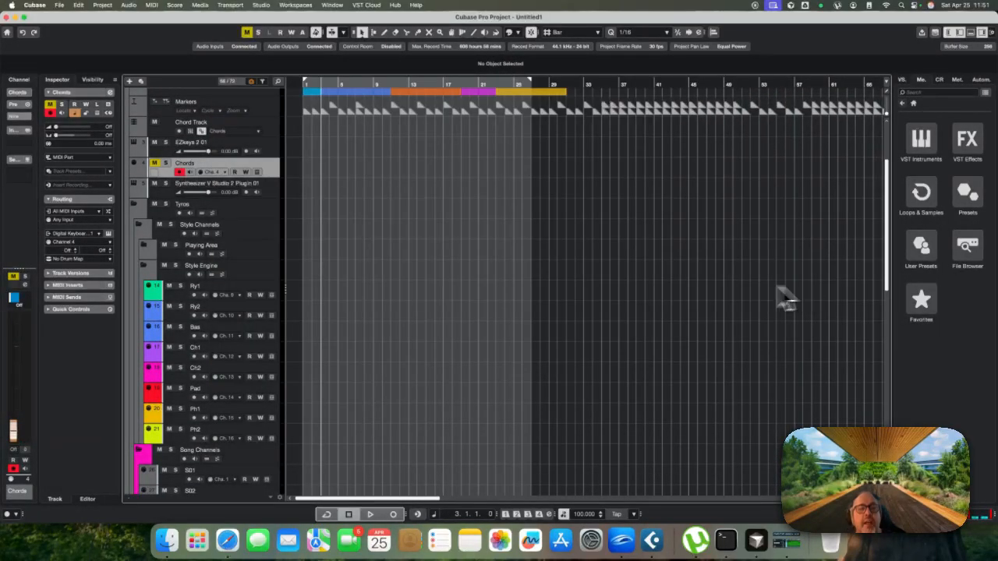
click(263, 277)
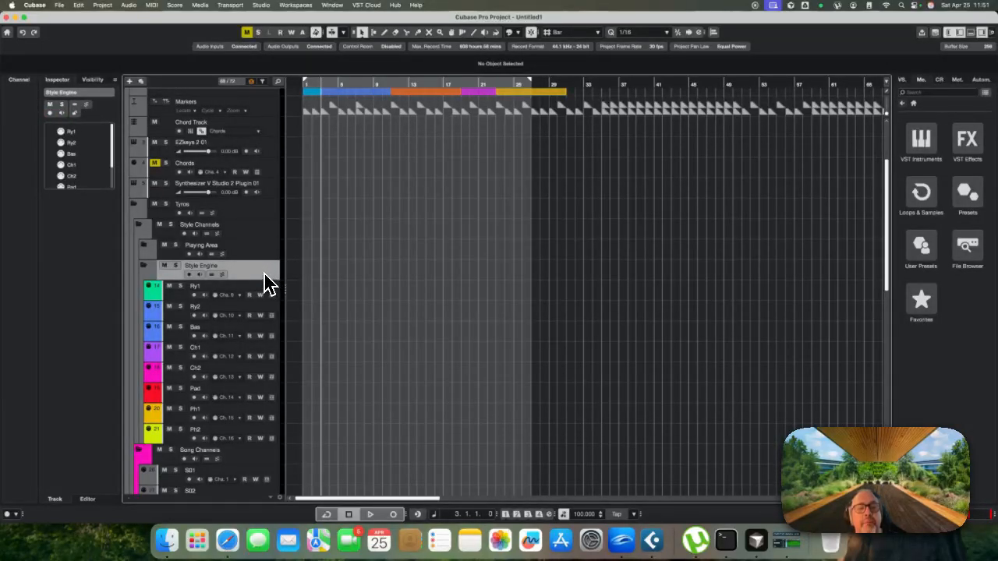
Record the Vers (C) section in SmartBridge with Main C and Fill-In C, and place the recording on Cubase's Style Engine tracks at bar 3
key(super+Tab)
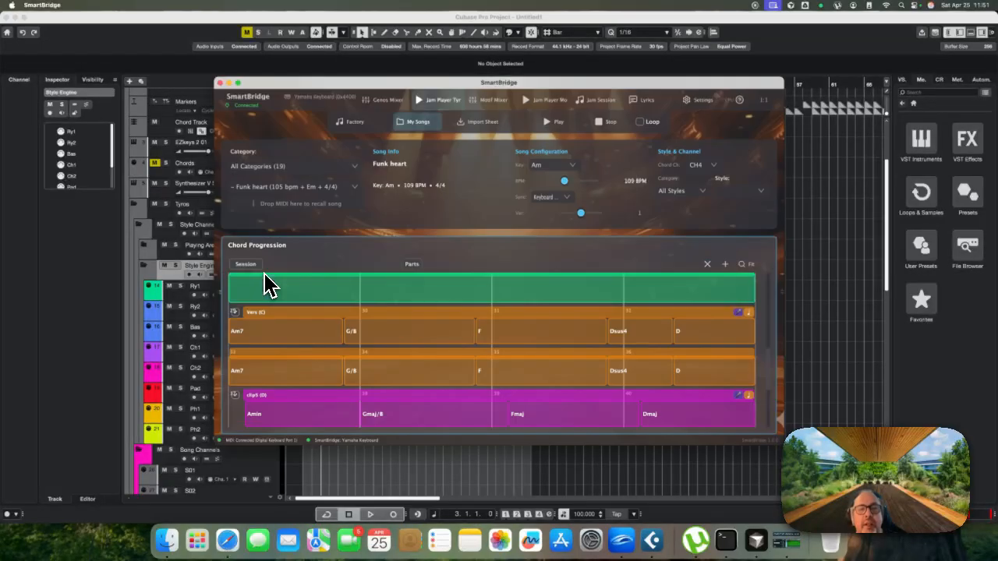
double_click(286, 338)
click(501, 201)
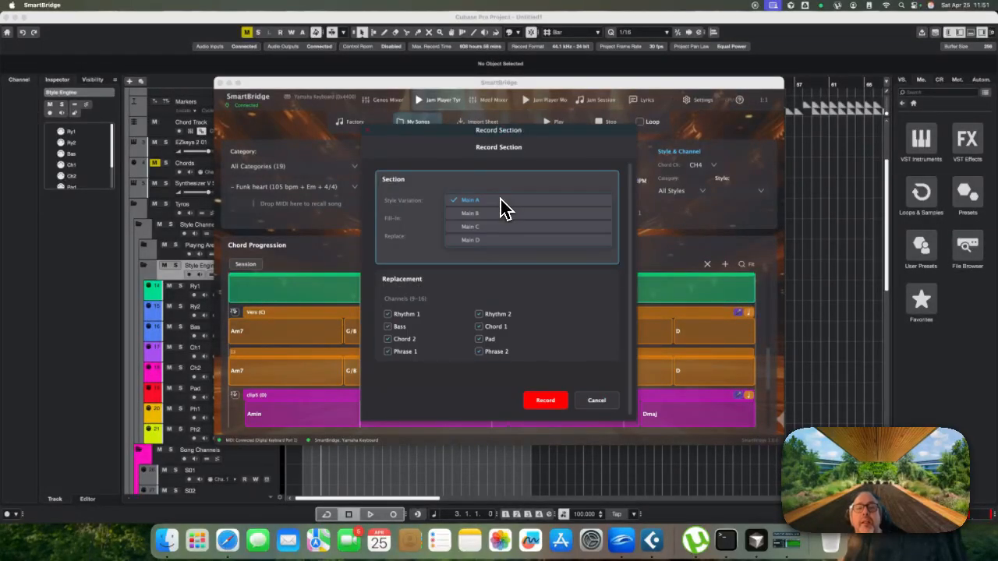
click(483, 227)
click(478, 221)
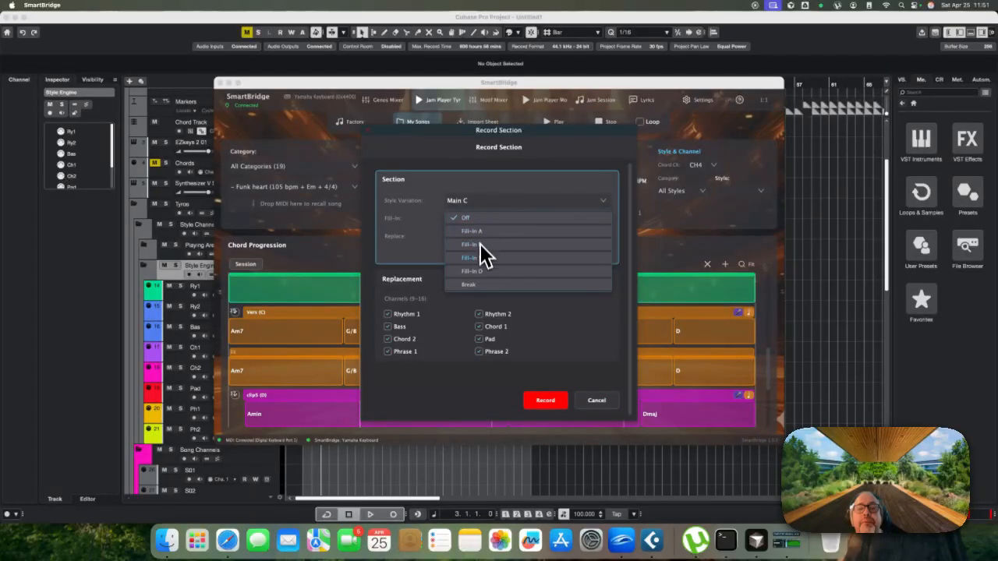
click(485, 259)
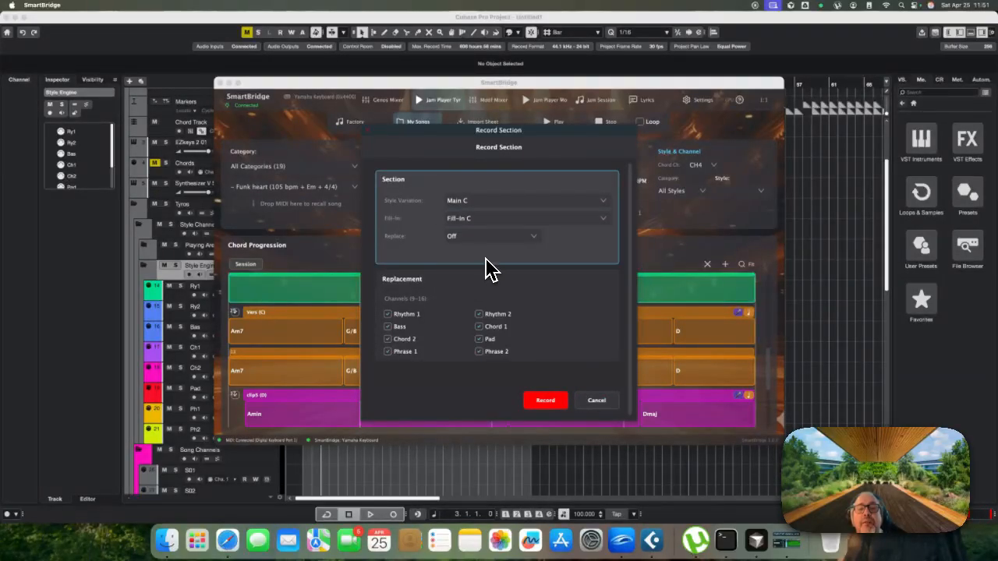
click(546, 402)
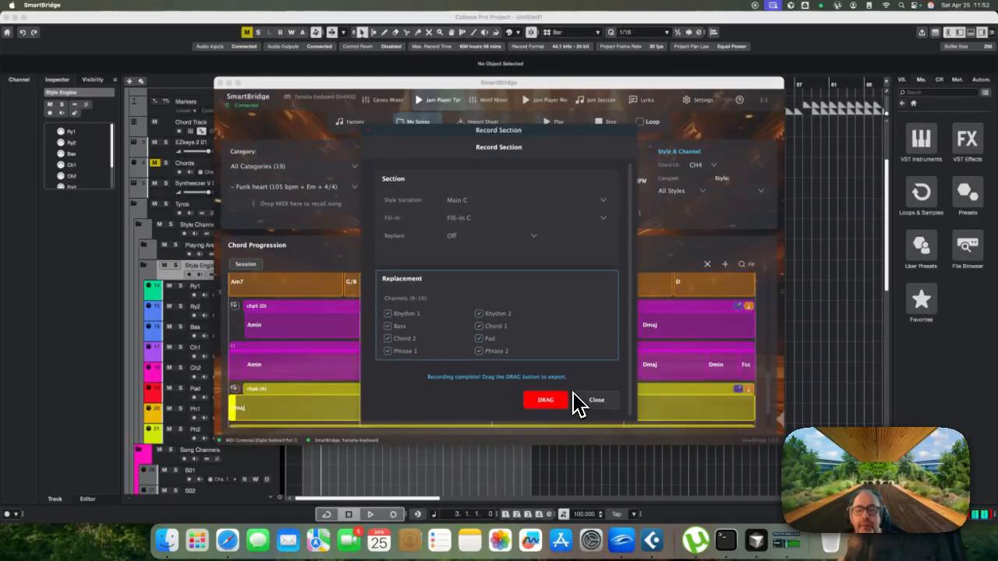
drag(557, 407, 327, 304)
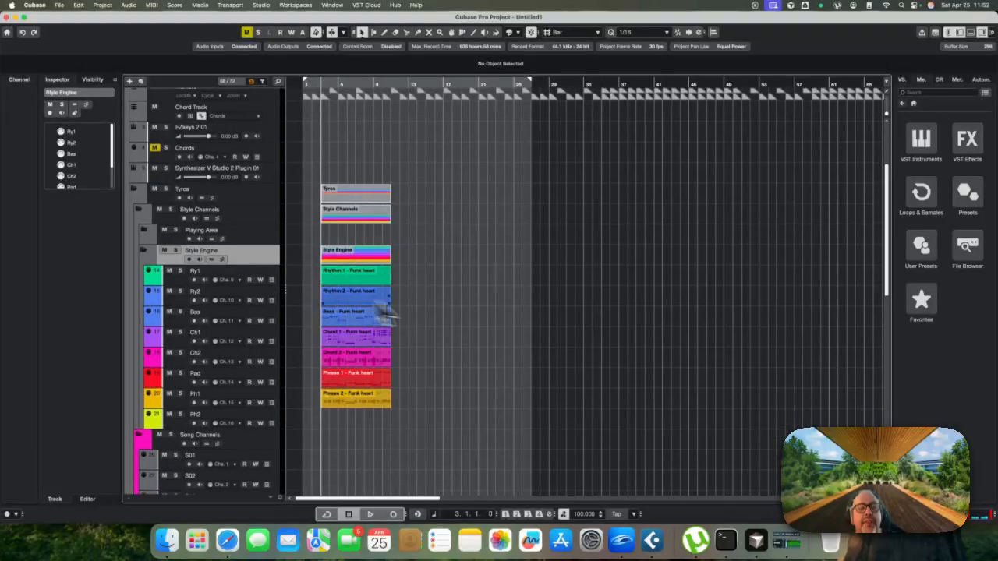
Sync SmartBridge's Genos Mixer with Cubase so the style and song tracks take their voice names
key(super+Tab)
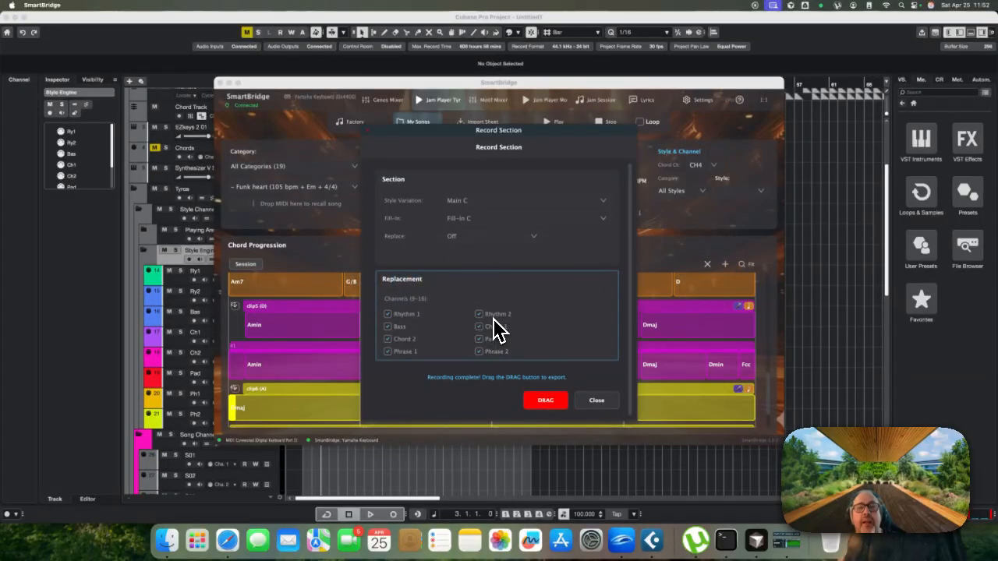
click(383, 103)
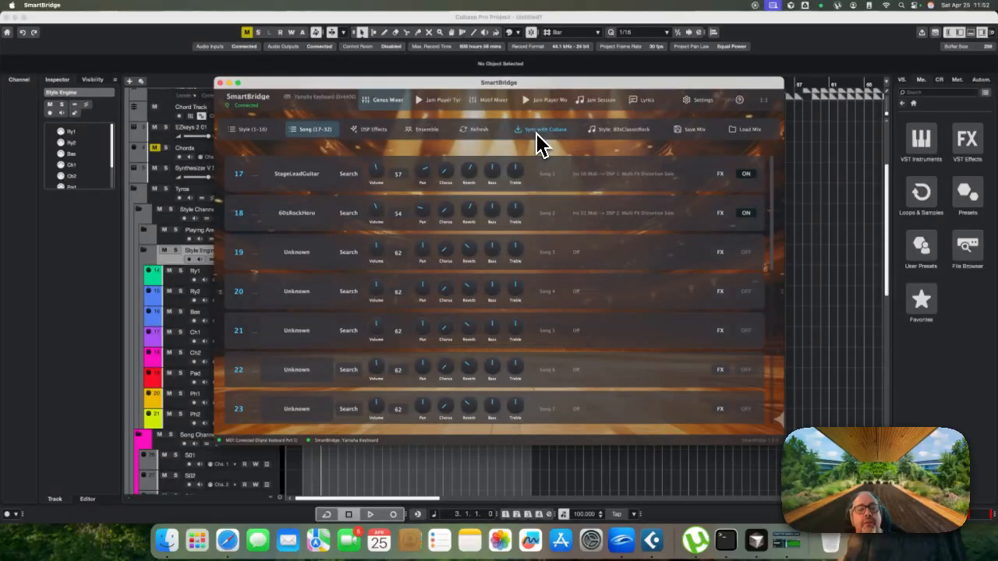
key(super+Tab)
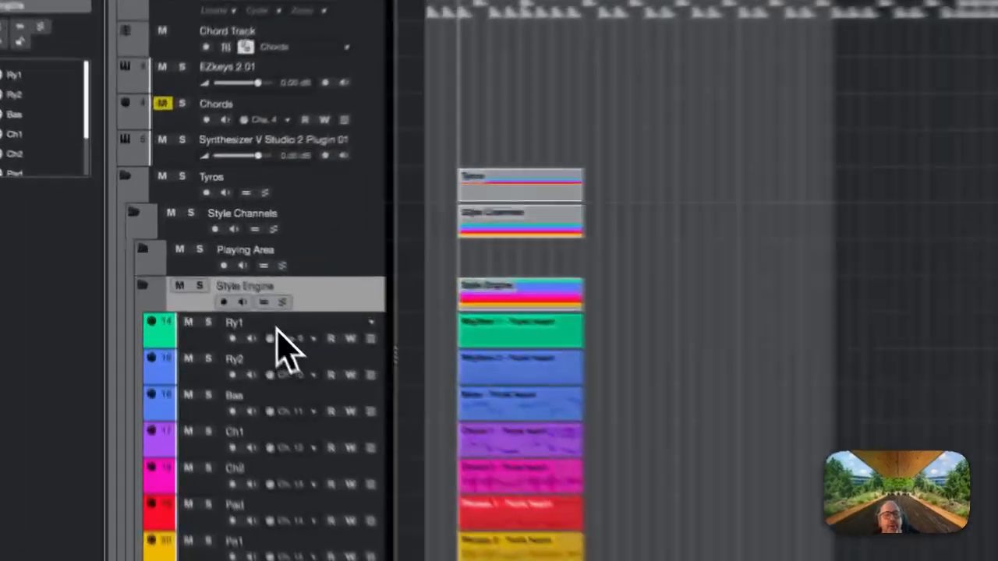
key(super+Tab)
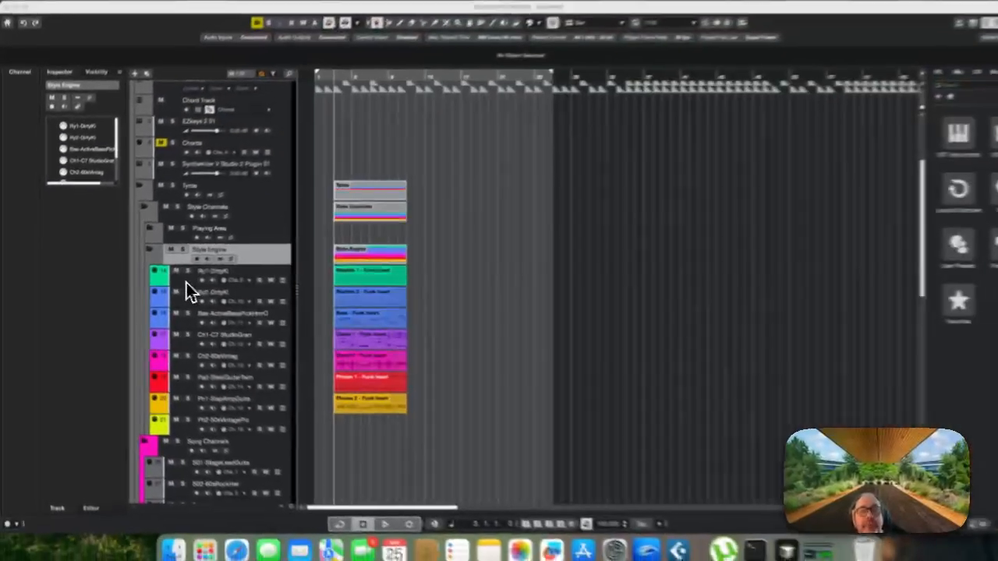
Select the Ry1-DirtyKi track and then the Bas-ActiveBassPickHmrO track in Cubase, and switch to SmartBridge
click(359, 290)
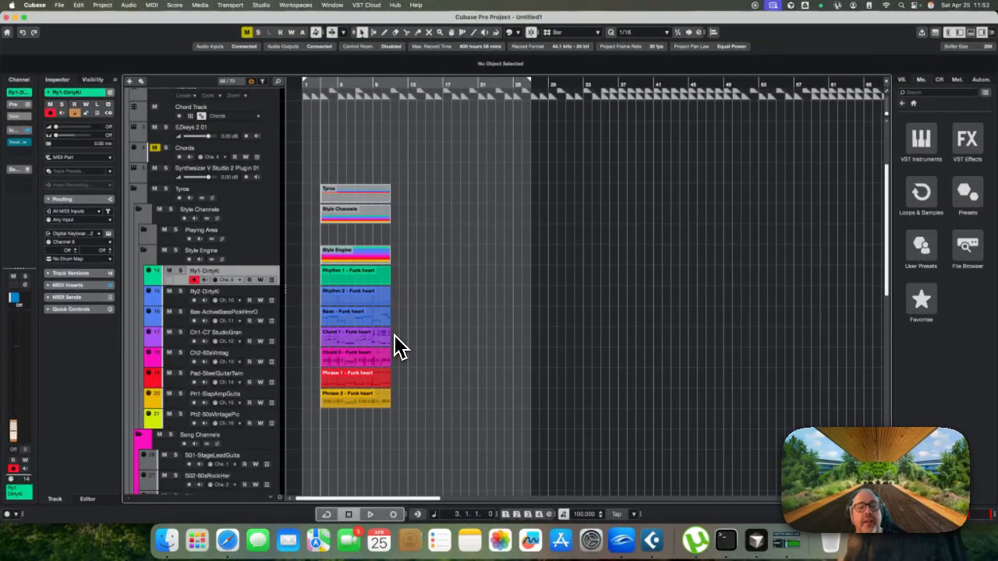
click(179, 324)
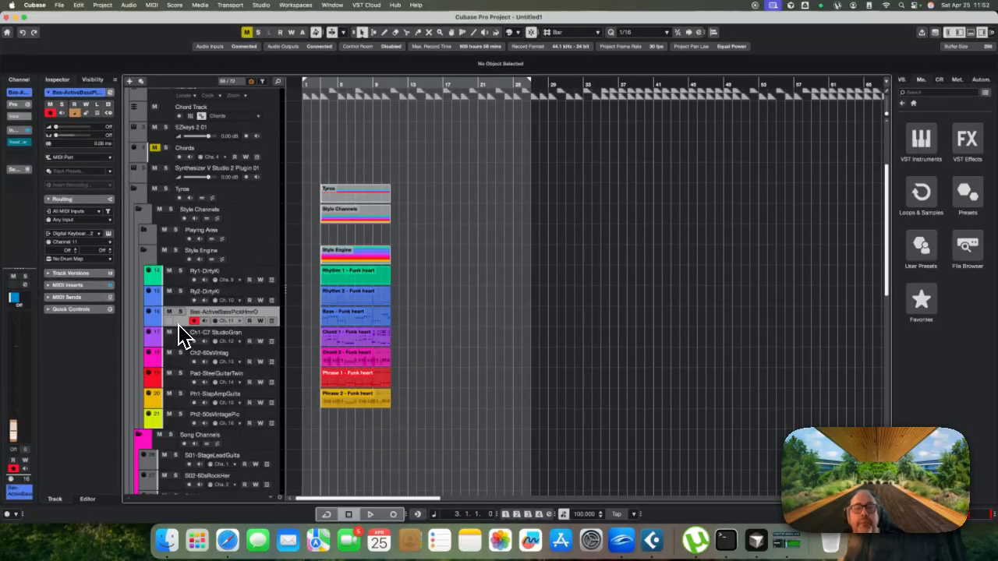
key(super+Tab)
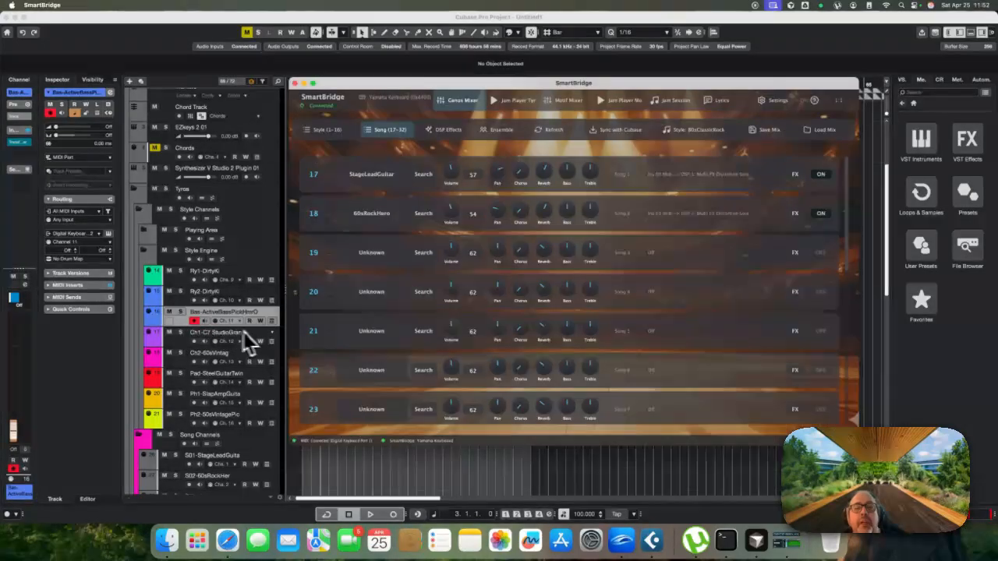
Assign the Bass voice E.BassRock1 to channel 11 in the style channels of SmartBridge's Genos Mixer
click(323, 131)
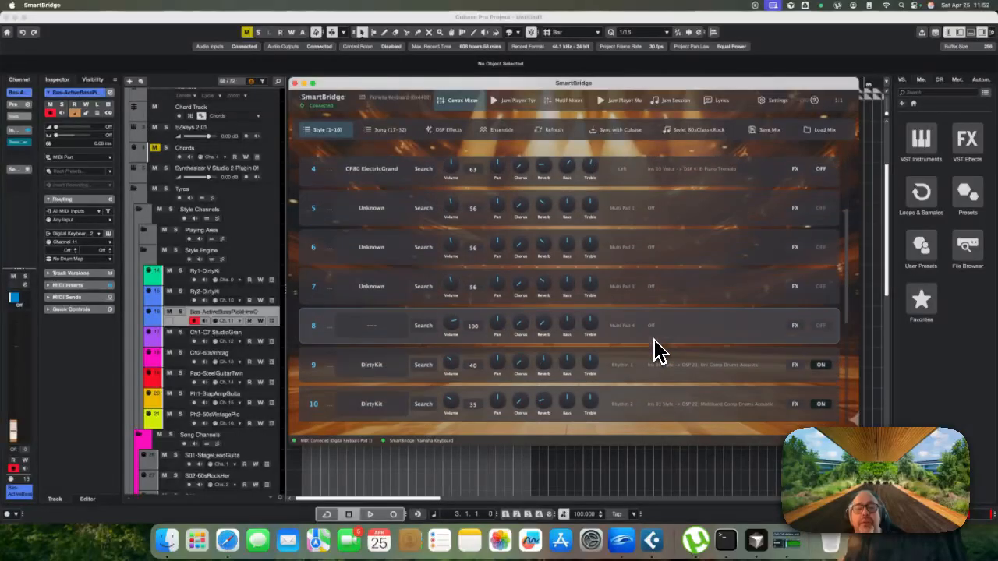
scroll(654, 351, down, 4)
scroll(655, 350, down, 1)
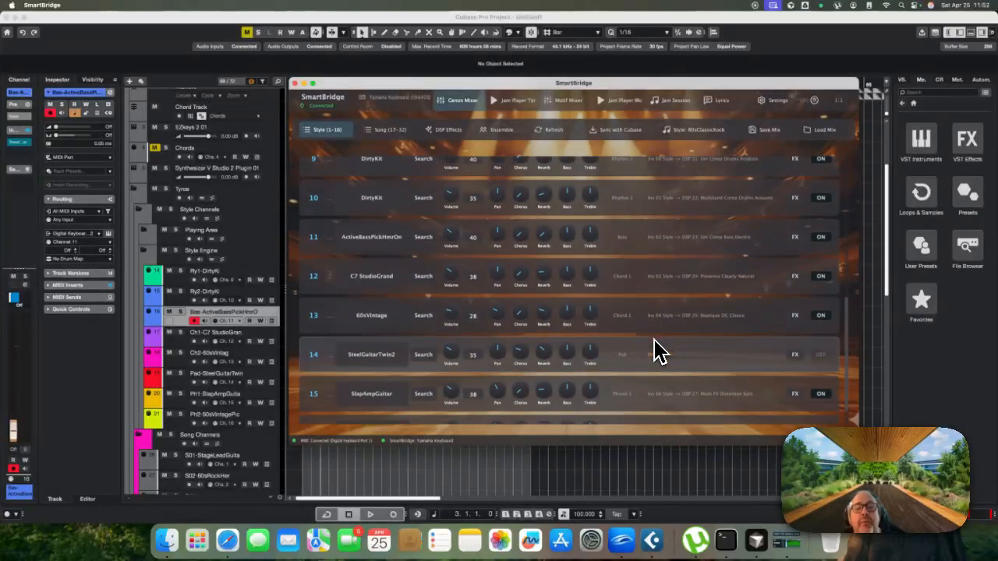
click(383, 241)
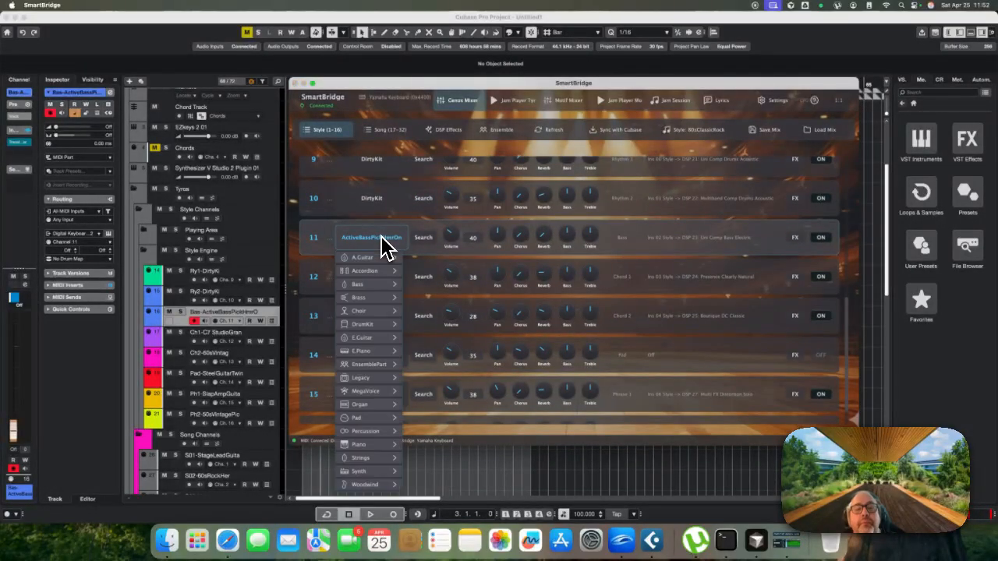
mouse_move(375, 285)
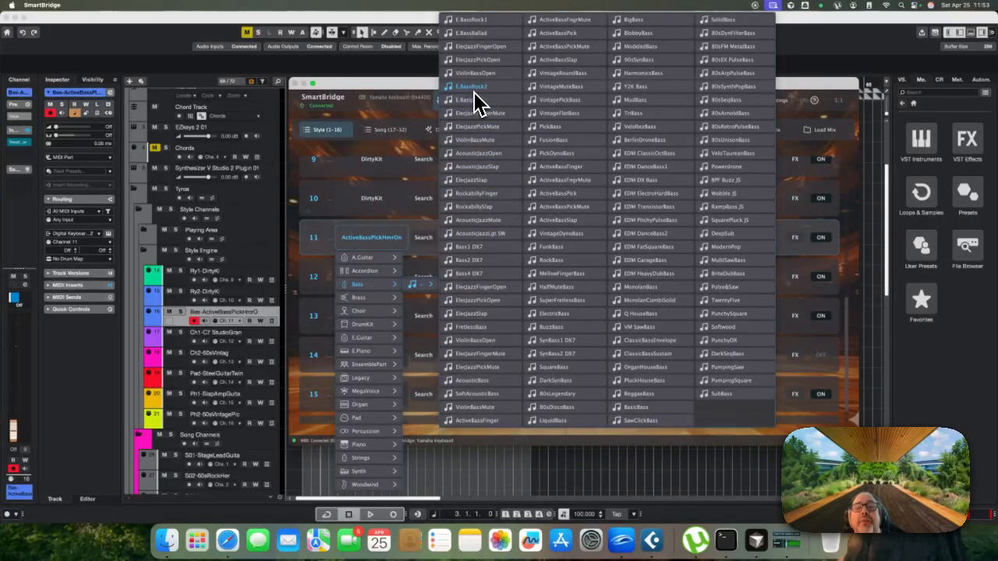
click(478, 22)
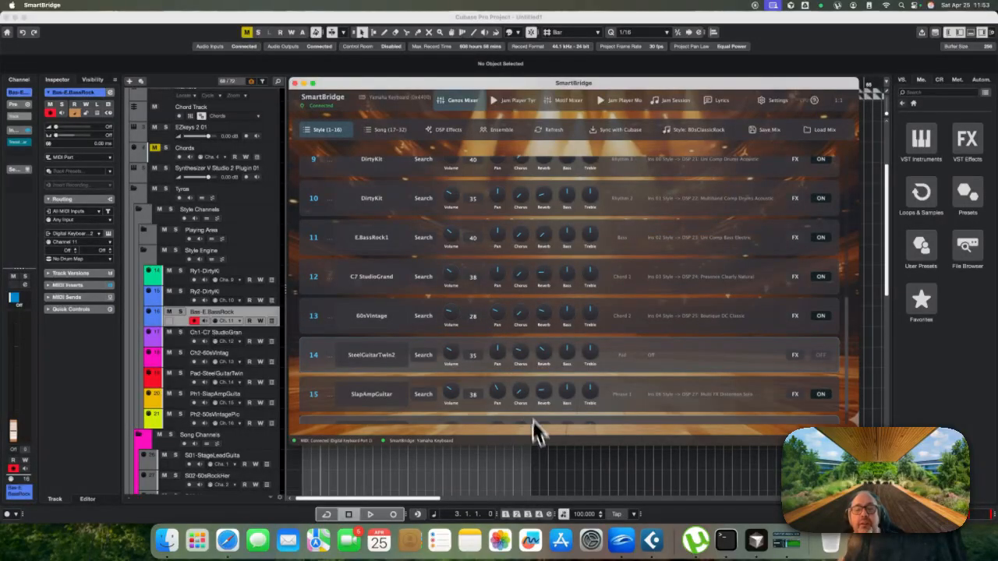
Switch to Cubase and replace the existing bass part with a newly played recording on the Bas-E.BassRock track from bar 3
click(535, 477)
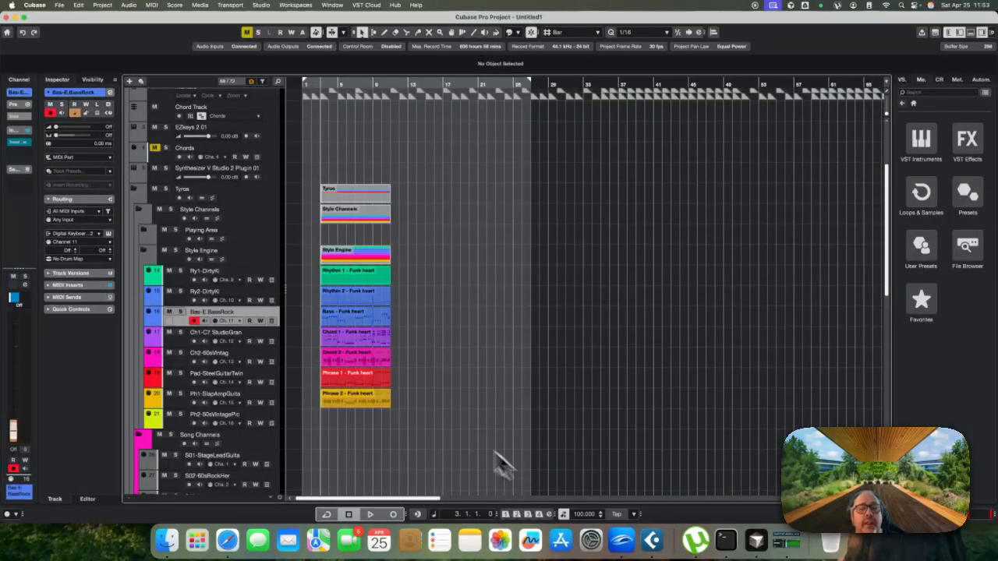
click(358, 323)
key(Delete)
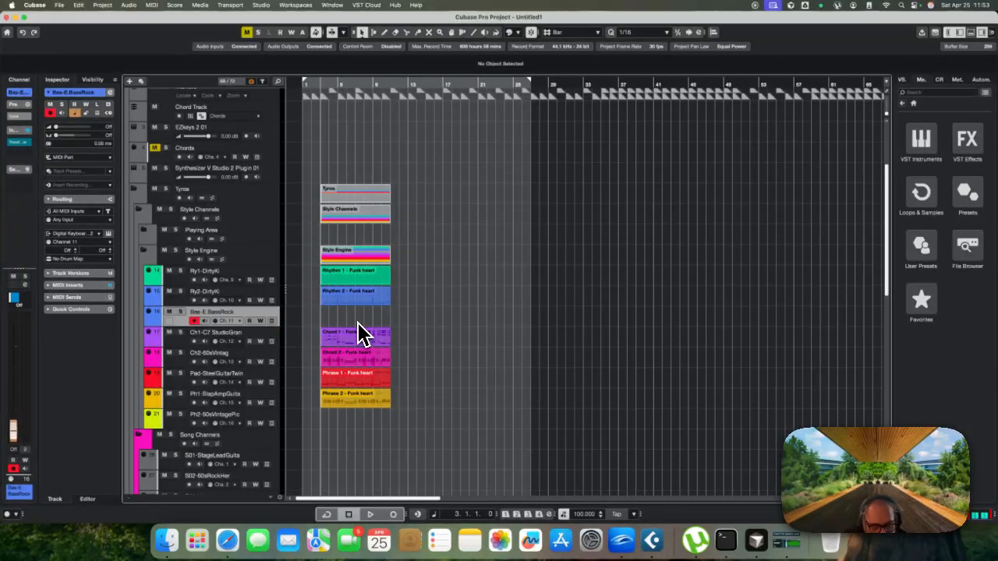
key(KP_Multiply)
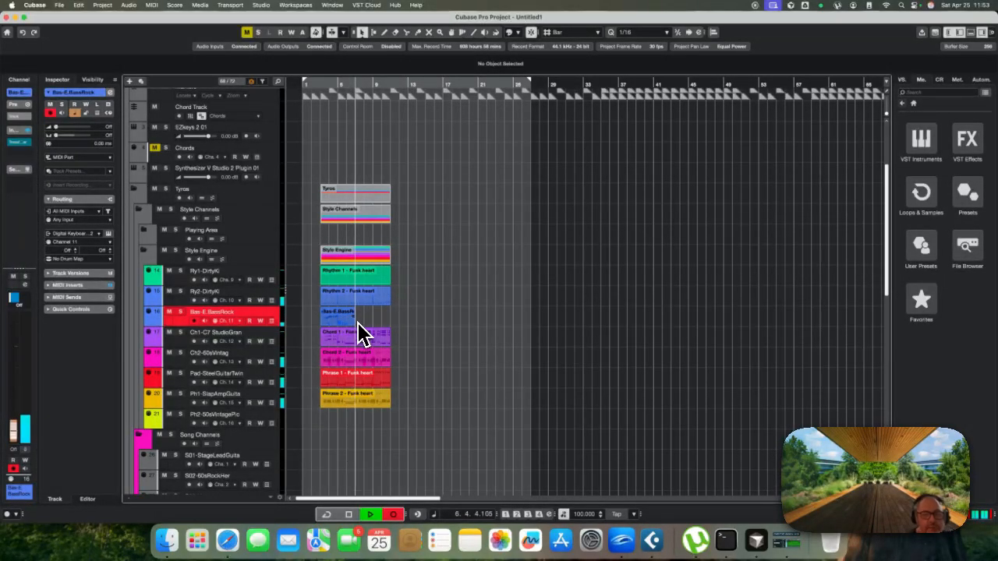
key(space)
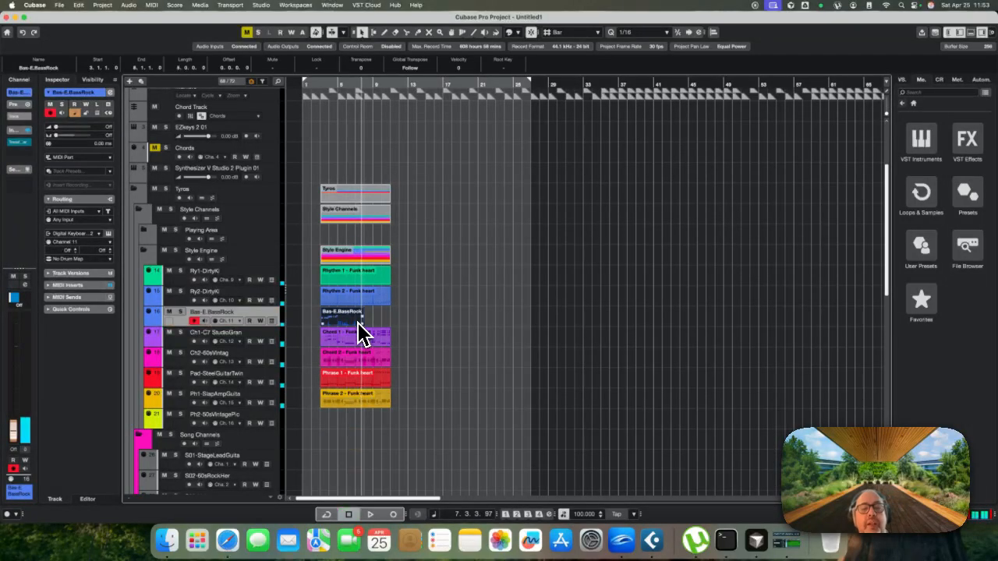
Quantize all notes of the newly recorded bass part to 1/16 in the Key Editor and return to the project
double_click(344, 317)
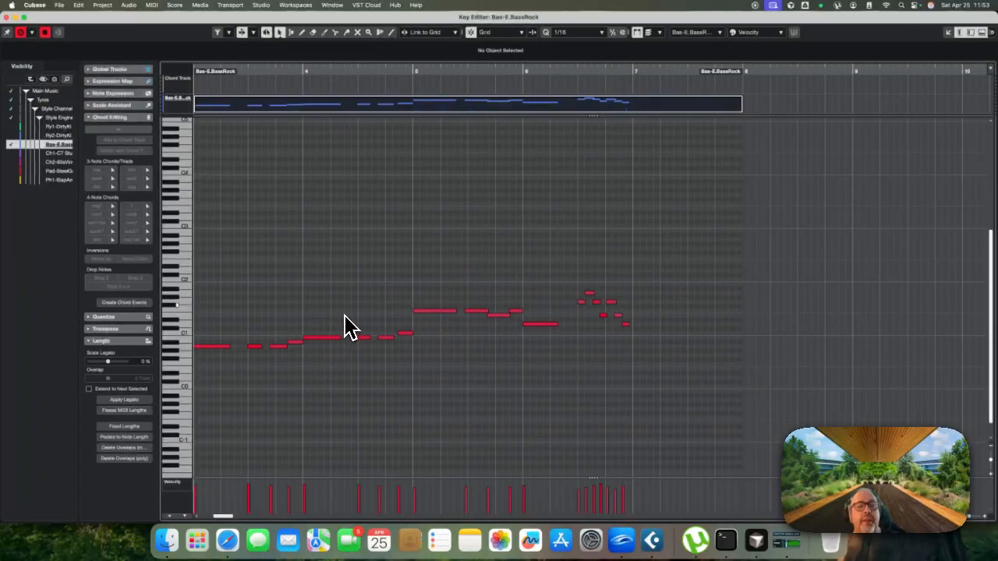
key(super+a)
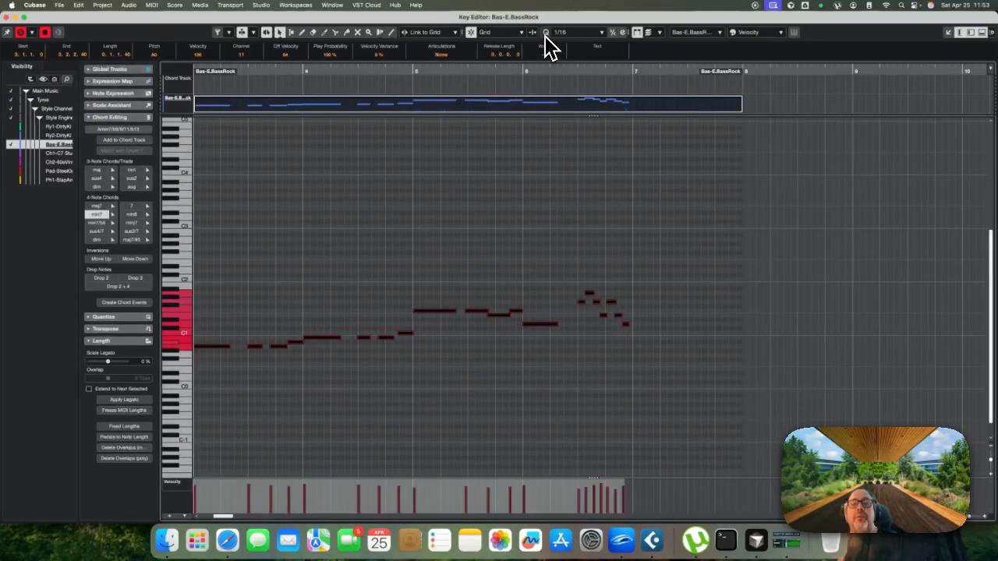
click(395, 234)
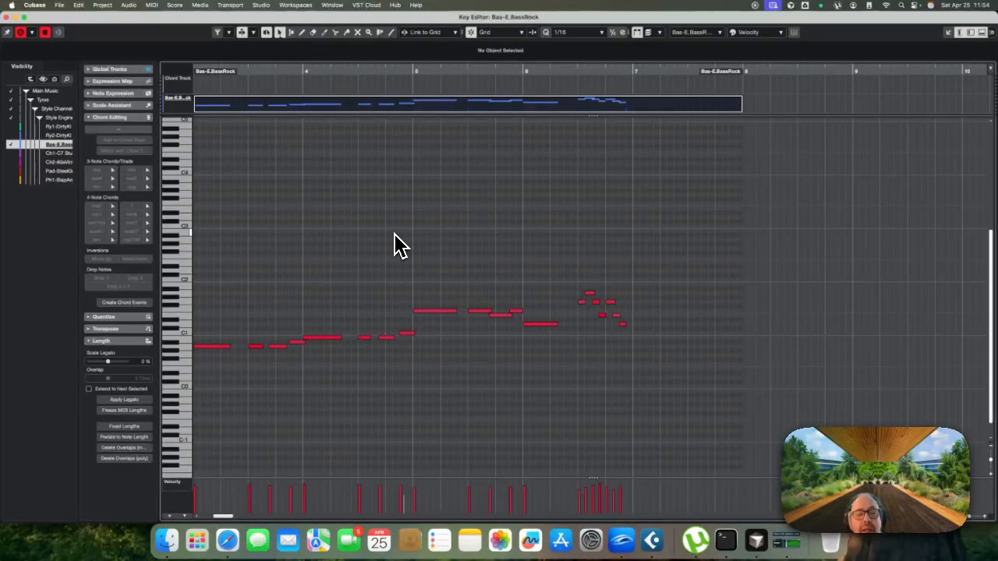
scroll(394, 234, right, 1)
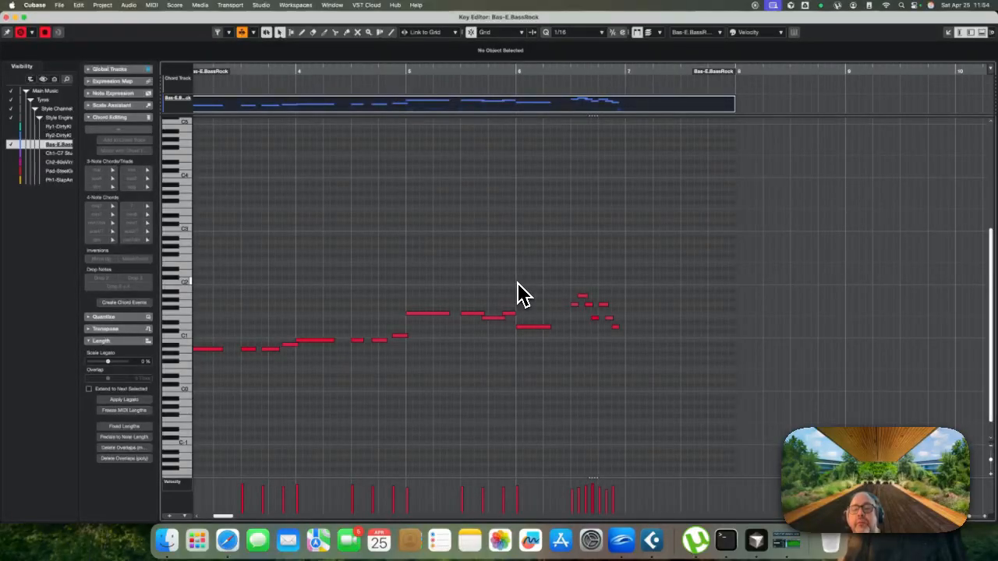
key(space)
key(super+s)
key(super+w)
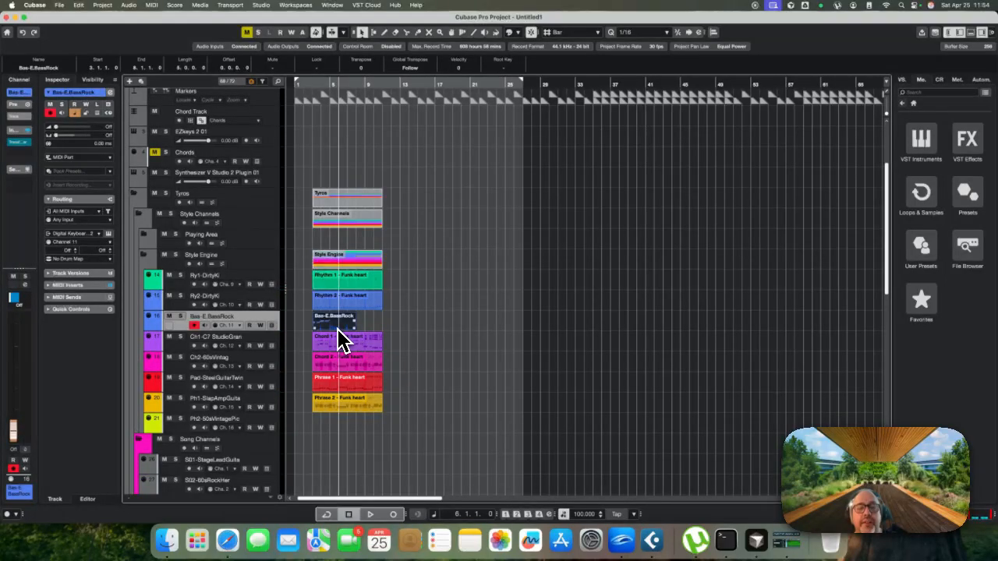
Split the bass part at bar 7 and duplicate its first four bars there in place of the leftover piece
scroll(355, 337, up, 3)
scroll(355, 338, left, 5)
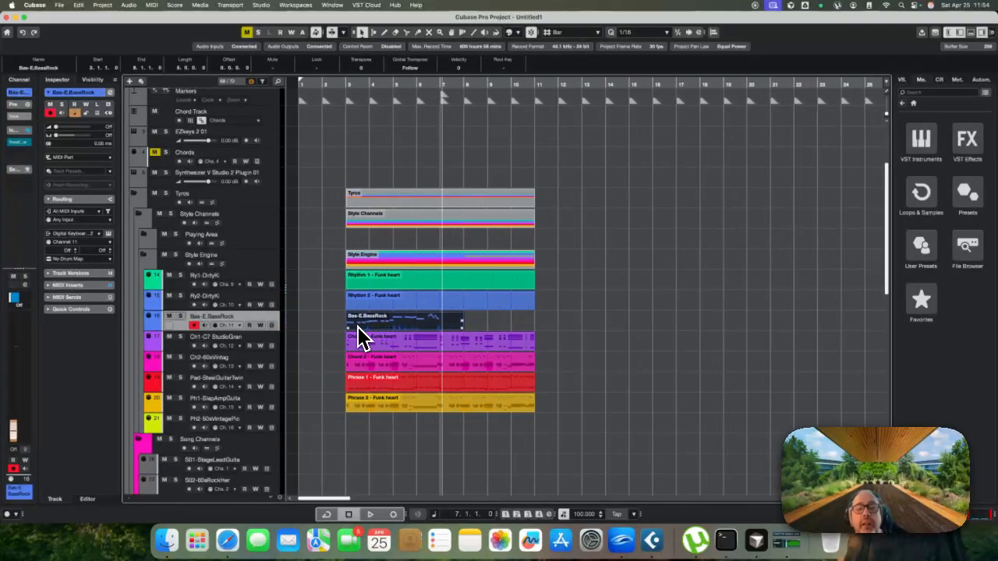
key(2)
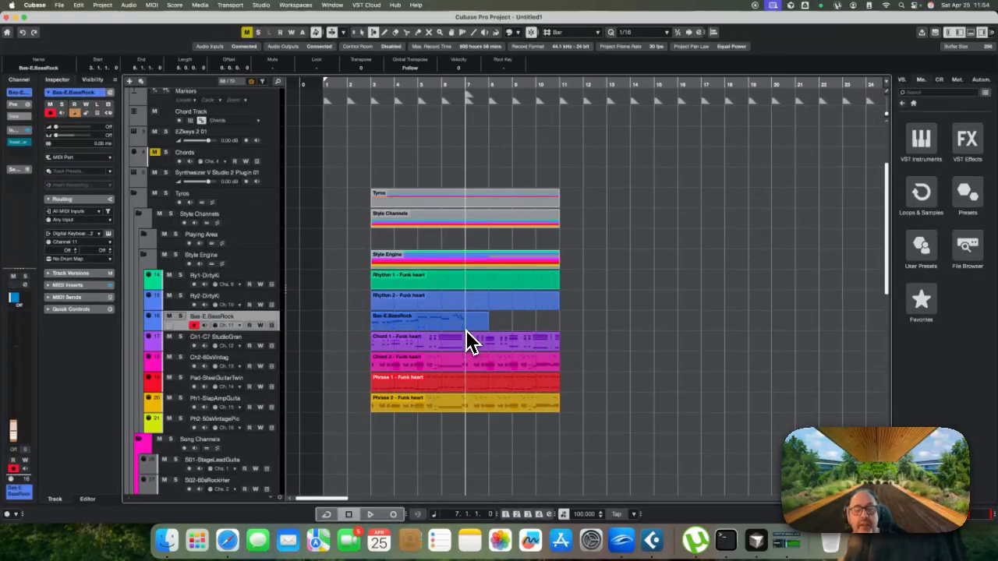
key(3)
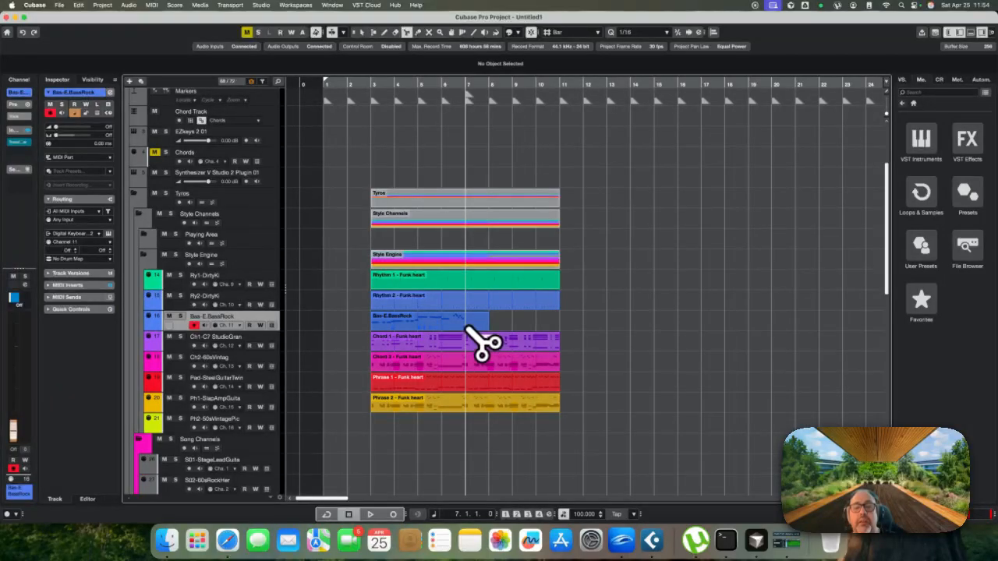
click(475, 326)
key(1)
click(477, 324)
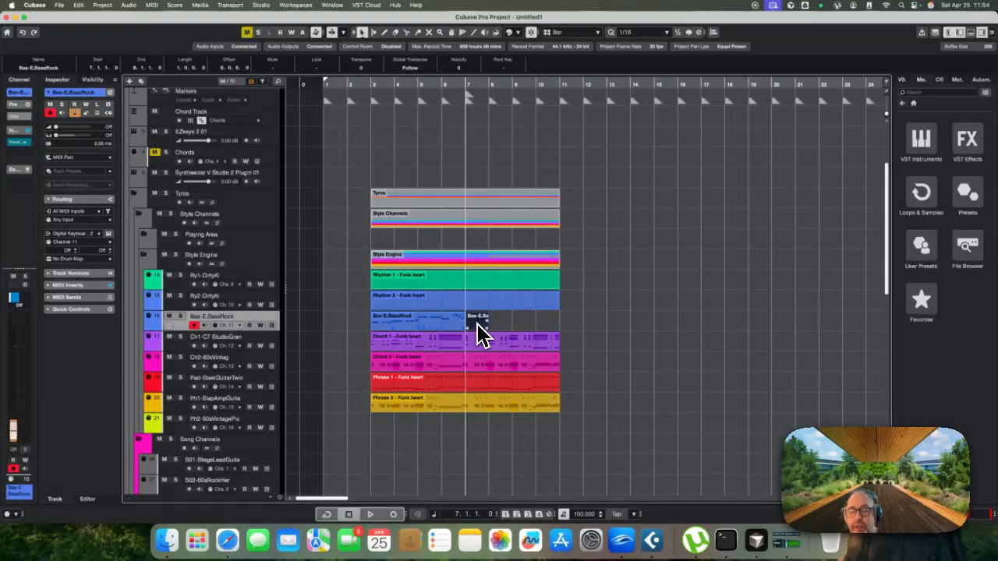
click(444, 326)
key(super+d)
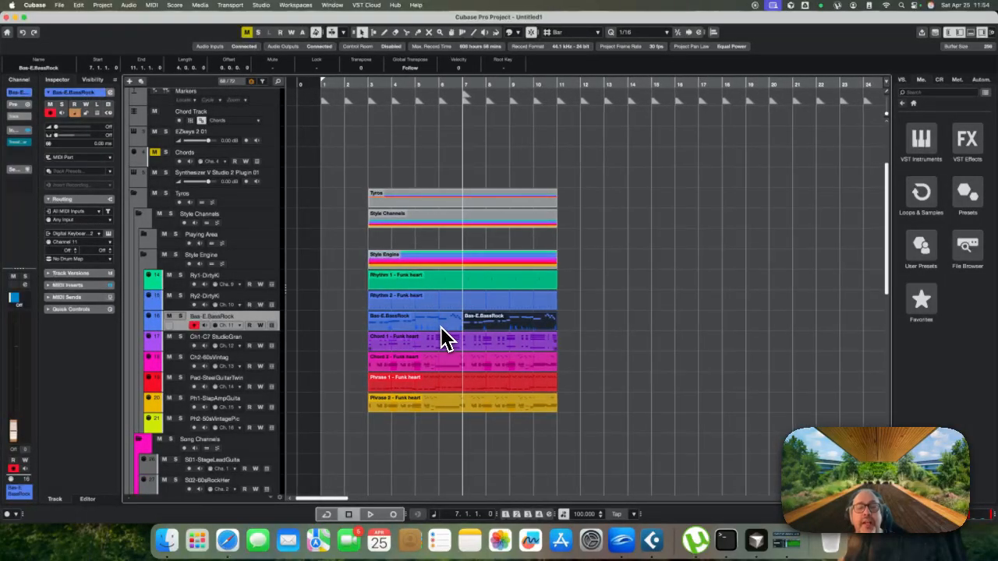
Examine the notes of the Chord 1, Chord 2, Phrase 1 and Phrase 2 parts in the Key Editor
click(432, 350)
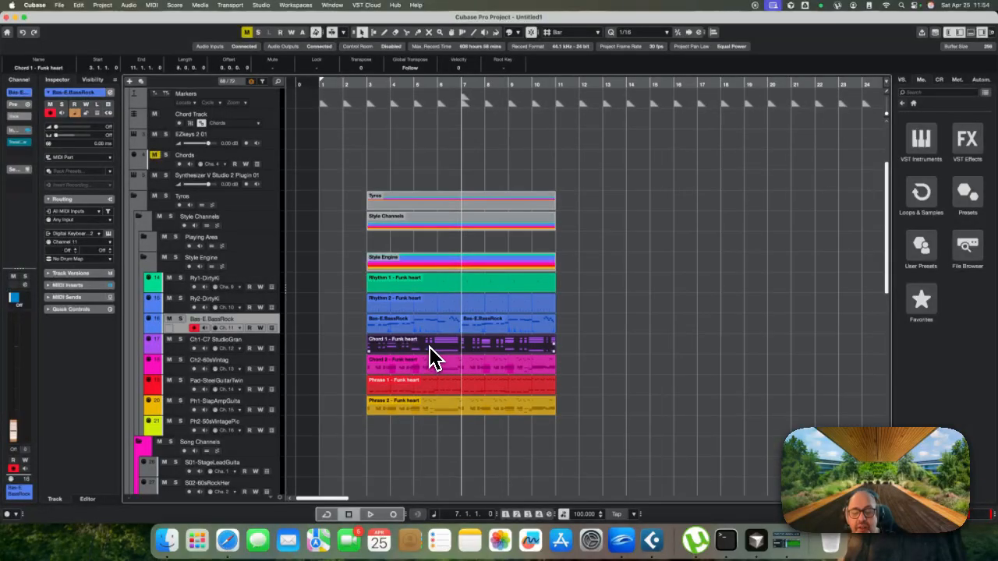
key(l)
double_click(430, 347)
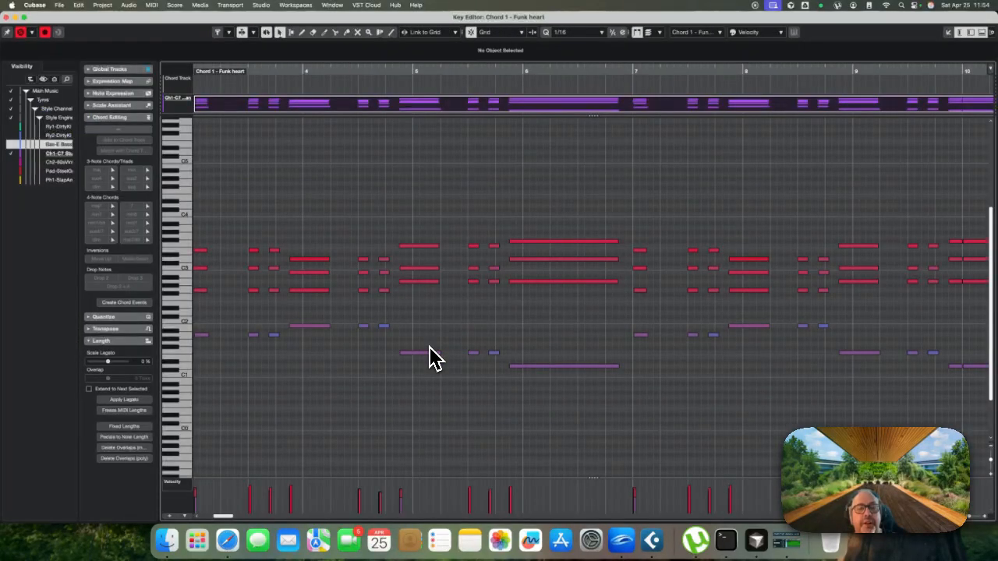
key(Return)
double_click(428, 364)
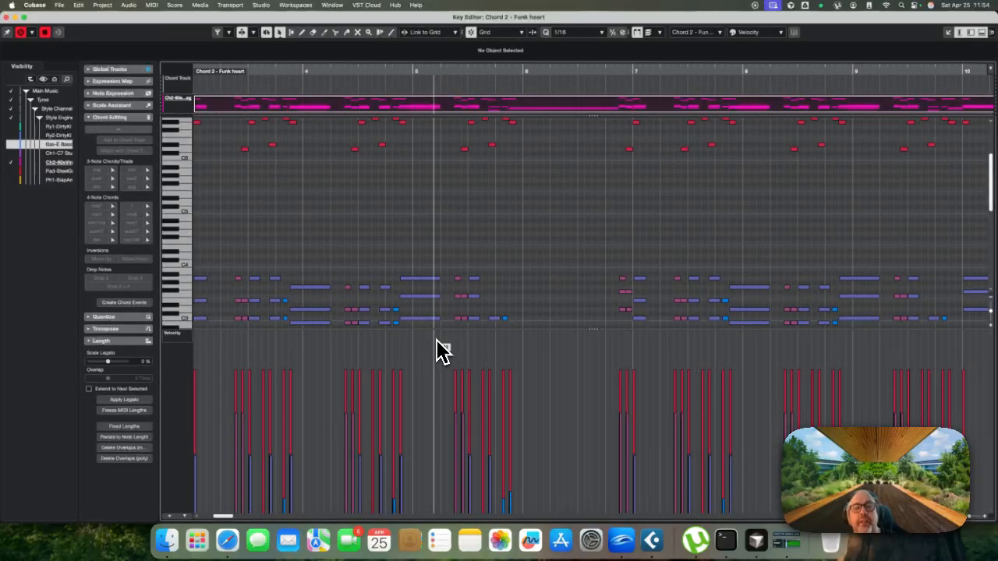
key(Return)
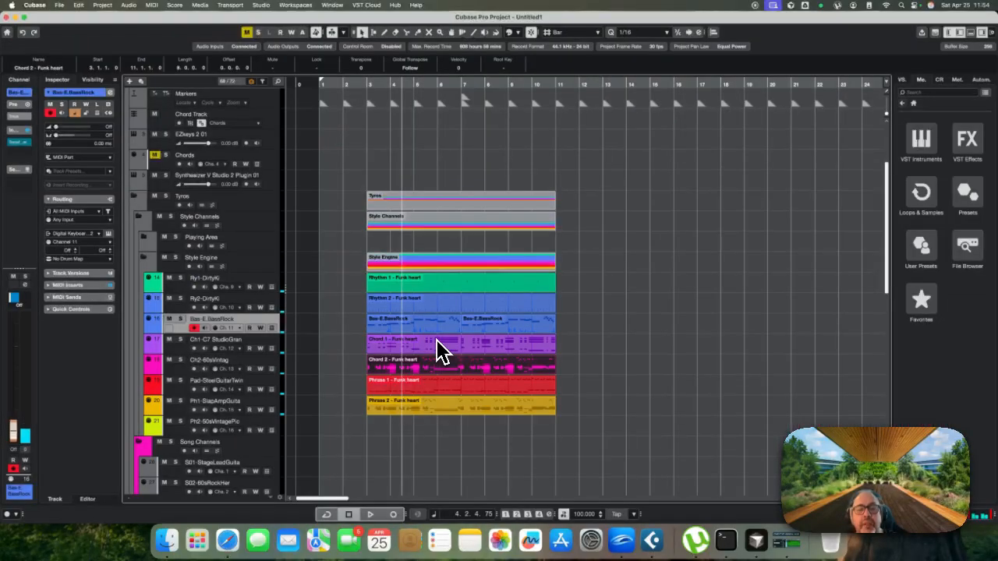
double_click(430, 382)
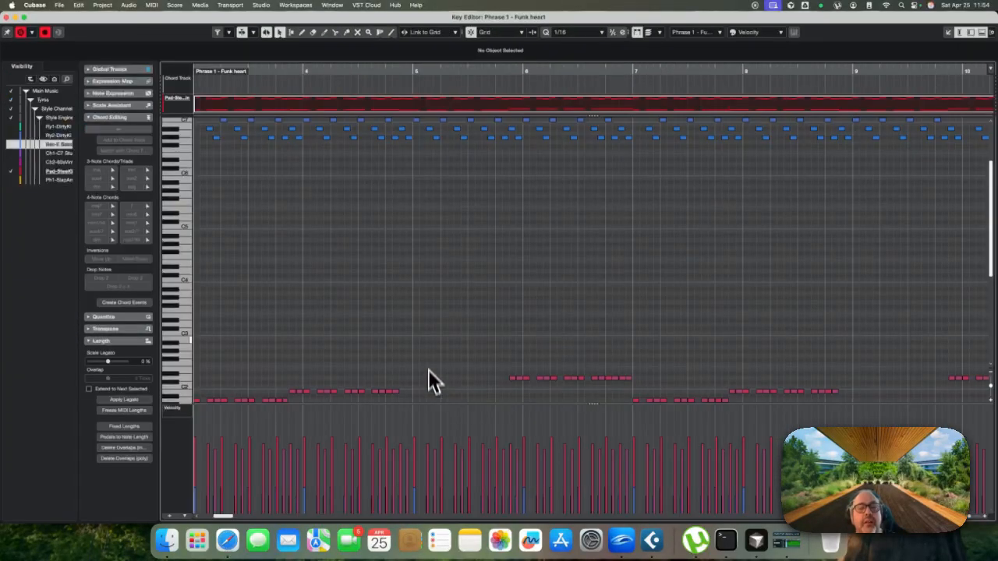
key(Return)
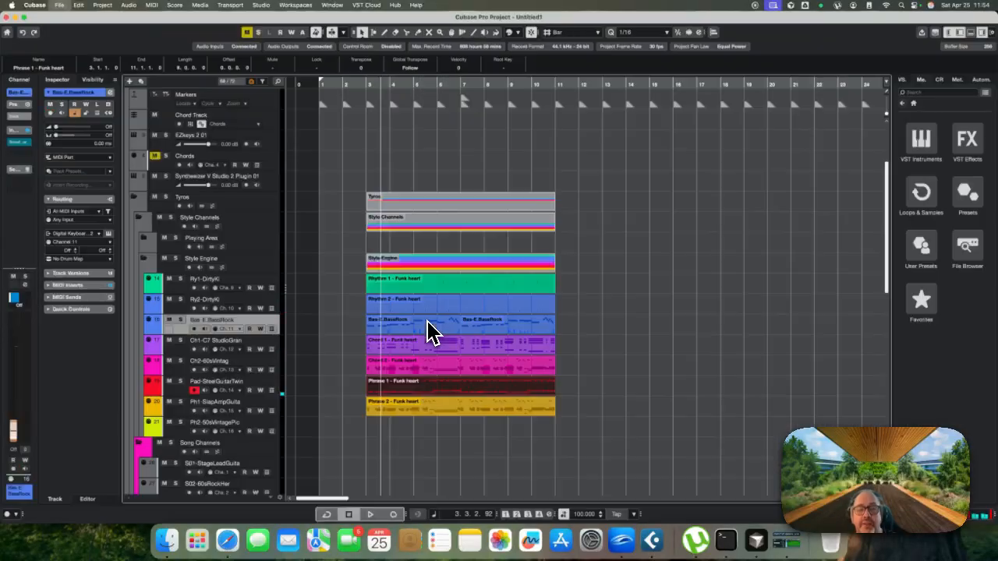
double_click(417, 407)
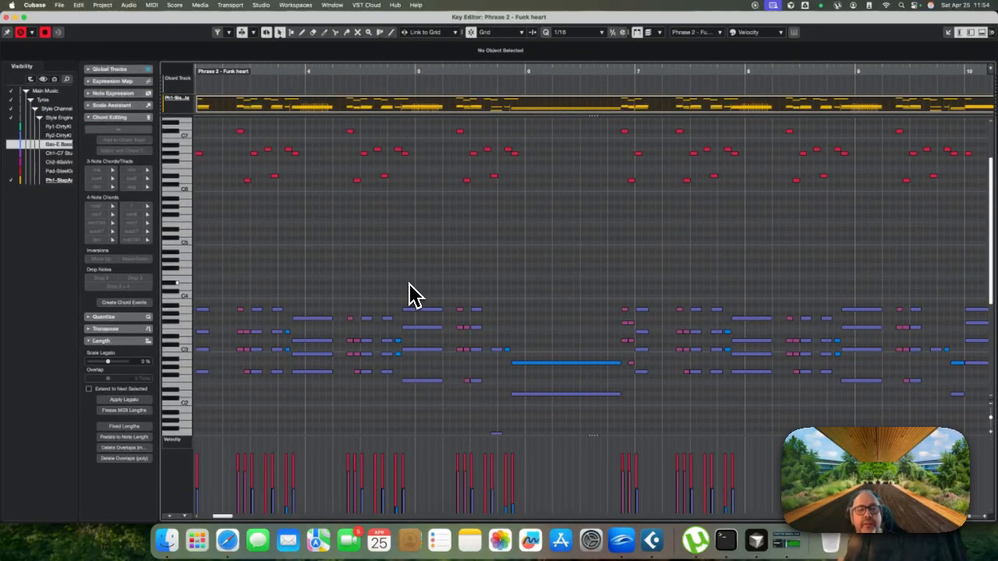
key(Return)
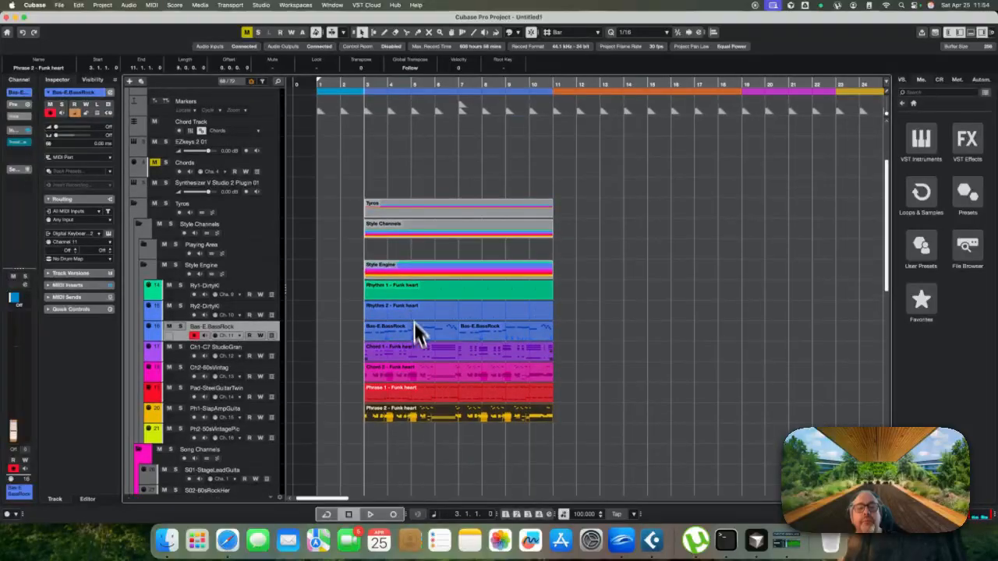
Open the first bass part in the Key Editor and set the velocity of the G1 note at 6.3.1 to 127
scroll(425, 344, down, 3)
key(KP_Add)
key(KP_Add)
key(KP_Add)
key(KP_Add)
key(KP_Subtract)
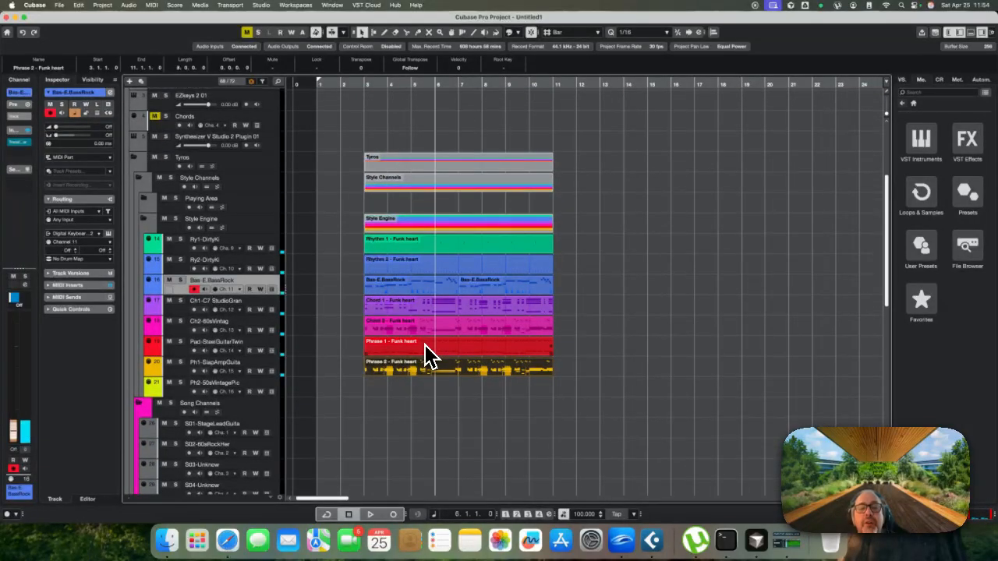
double_click(448, 292)
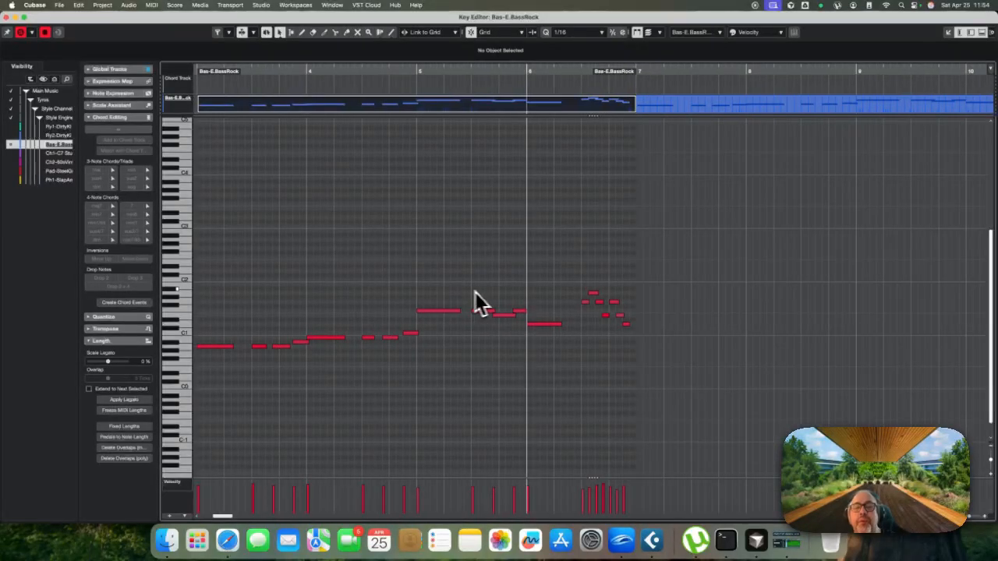
click(586, 303)
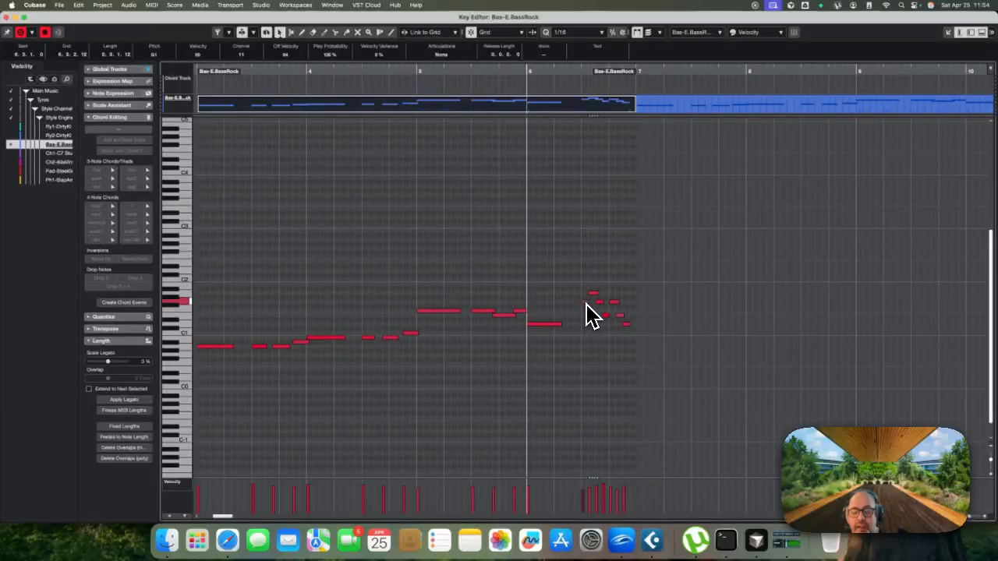
key(l)
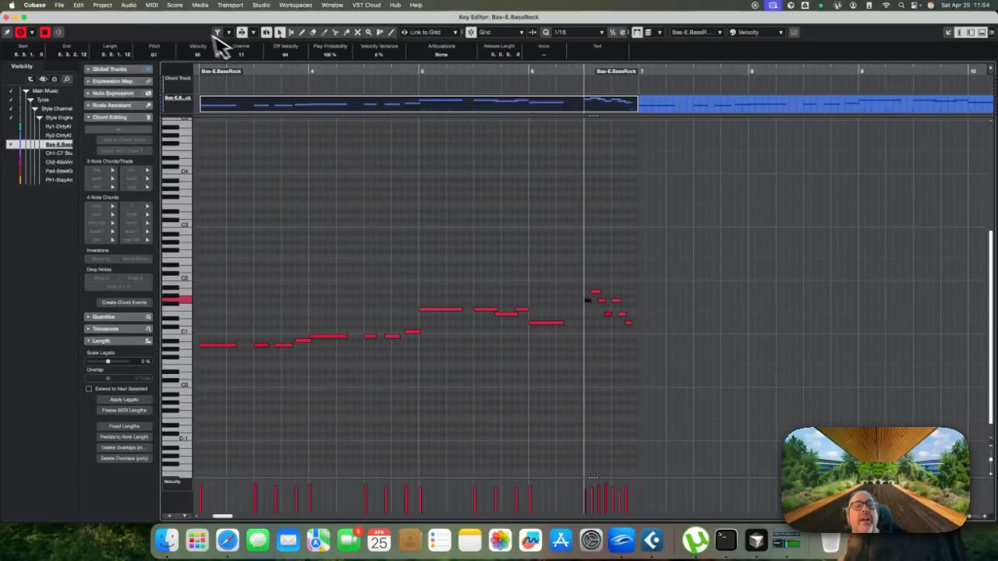
drag(206, 56, 201, 20)
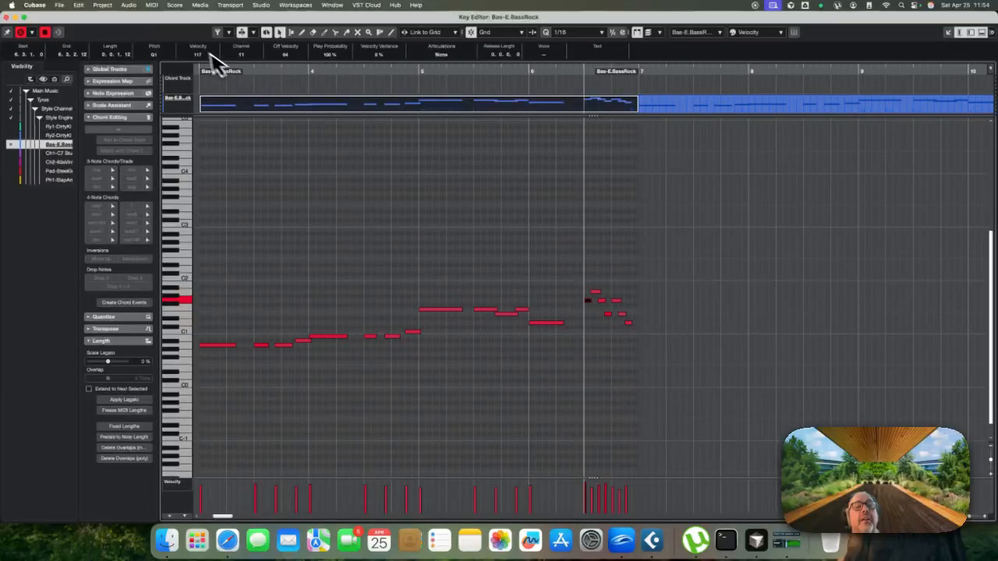
drag(209, 55, 205, 27)
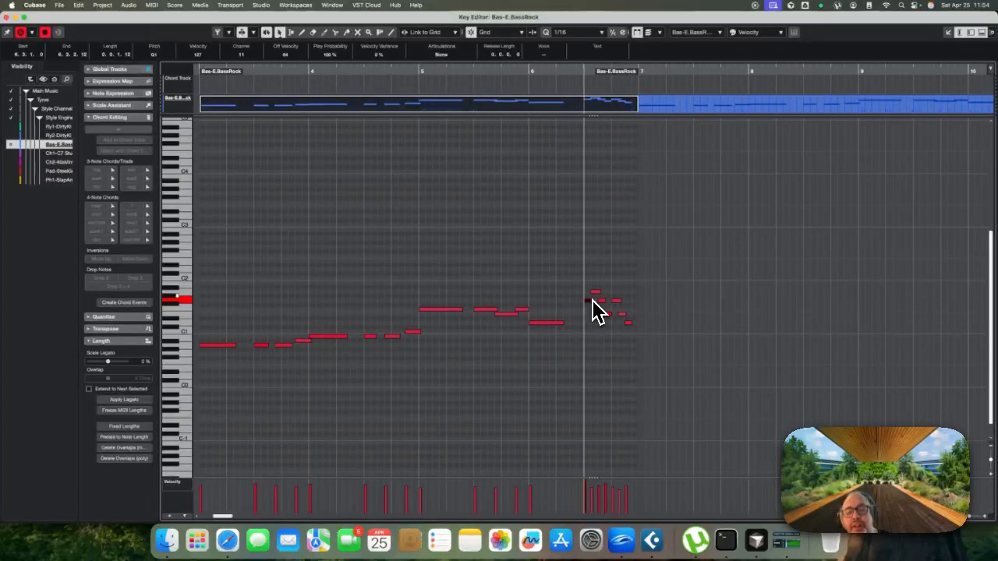
Set the velocity of the E1 note at 6.3.4 in the bass part to 127
scroll(592, 302, right, 1)
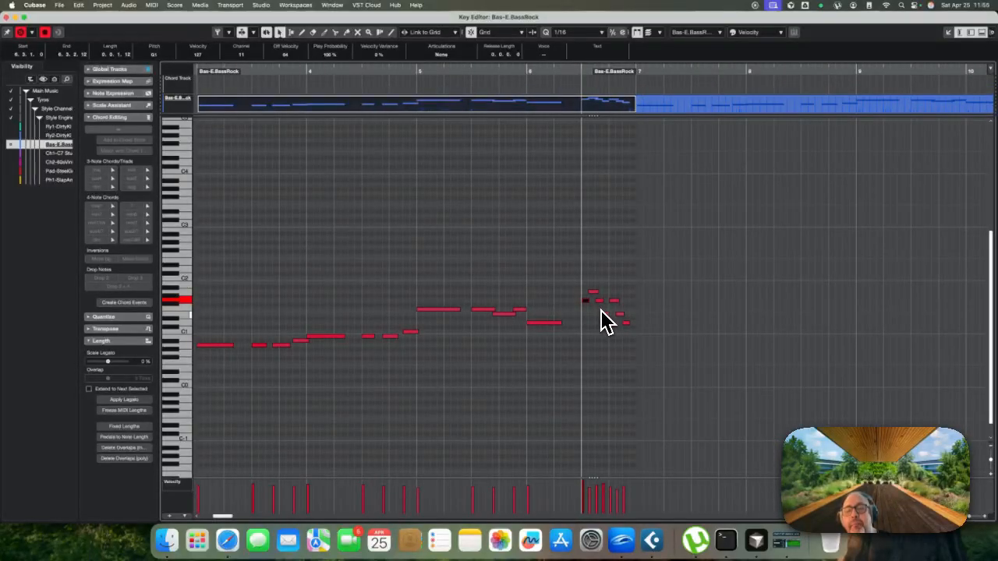
click(605, 314)
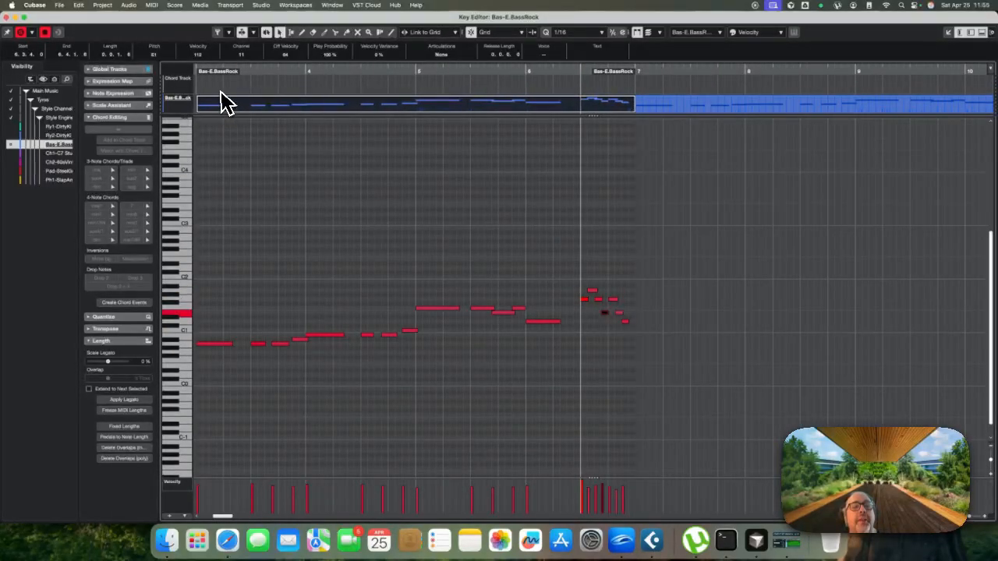
click(198, 55)
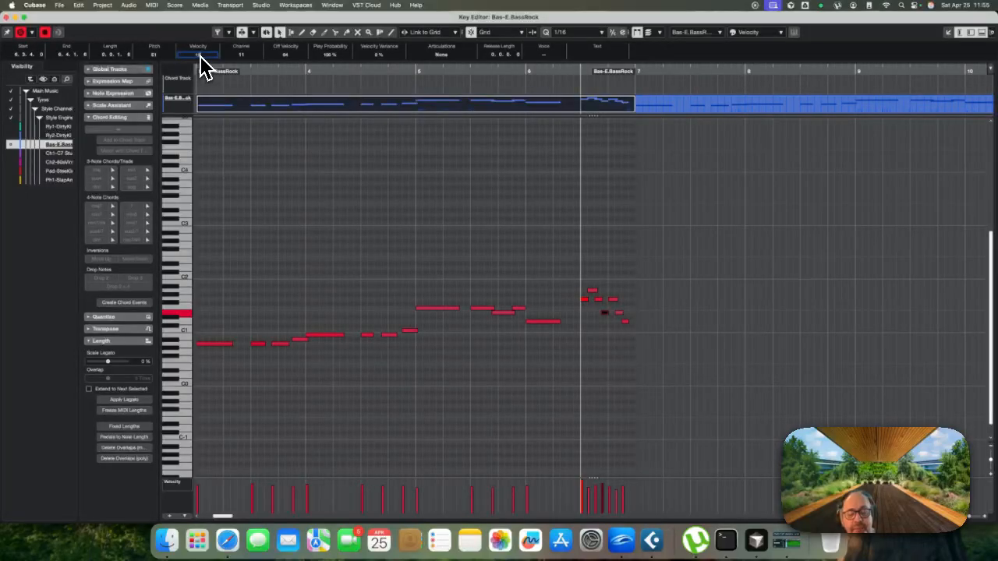
key(KP_Decimal)
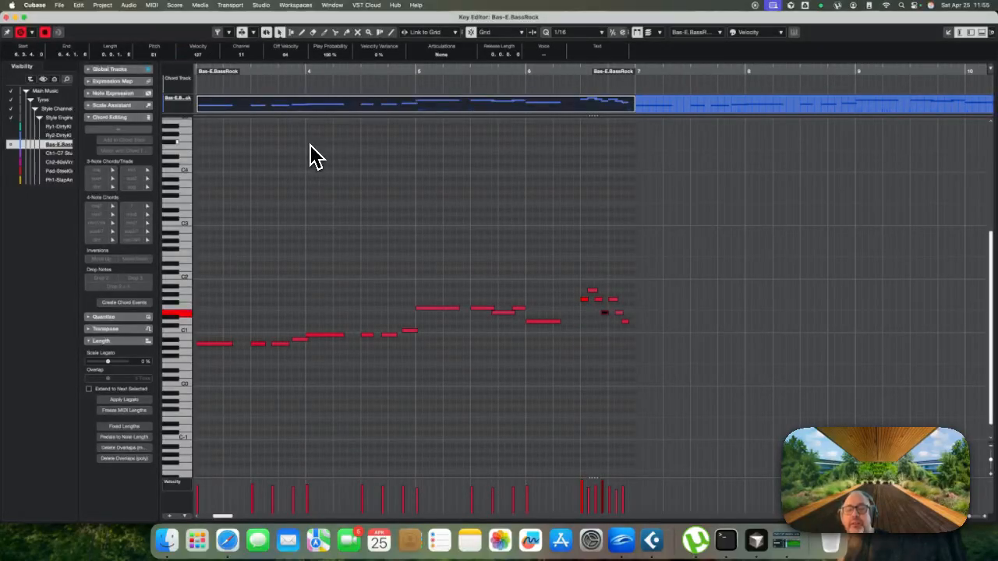
key(KP_2)
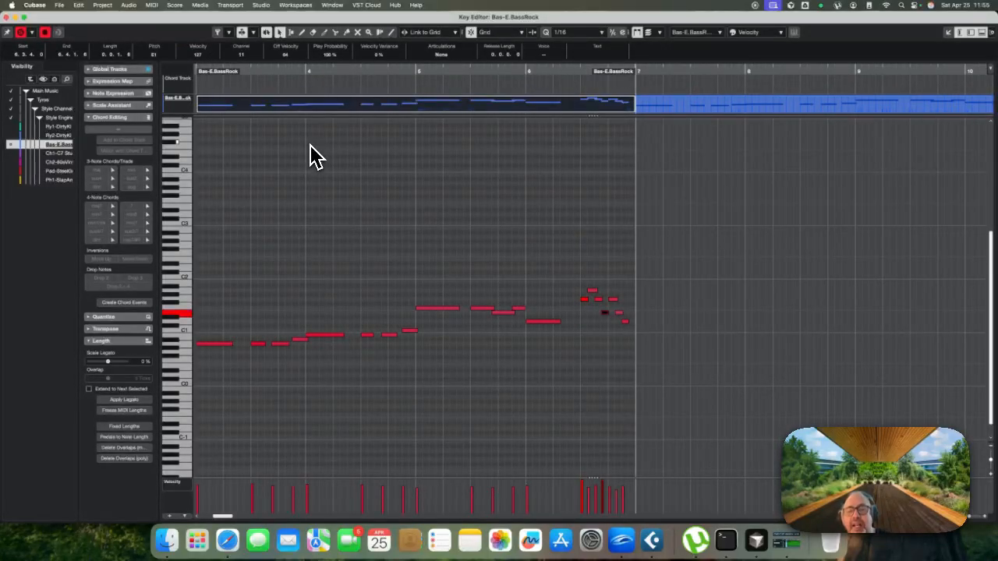
Copy the run of notes from 6.3.1 to the end of bar 6 in the bass part and return to the project
click(586, 300)
drag(579, 268, 640, 339)
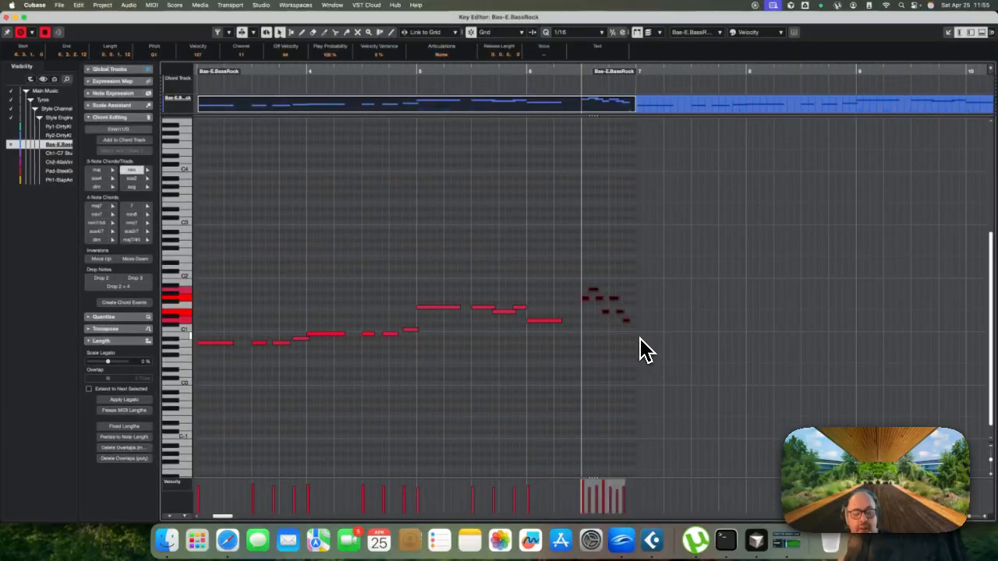
key(Return)
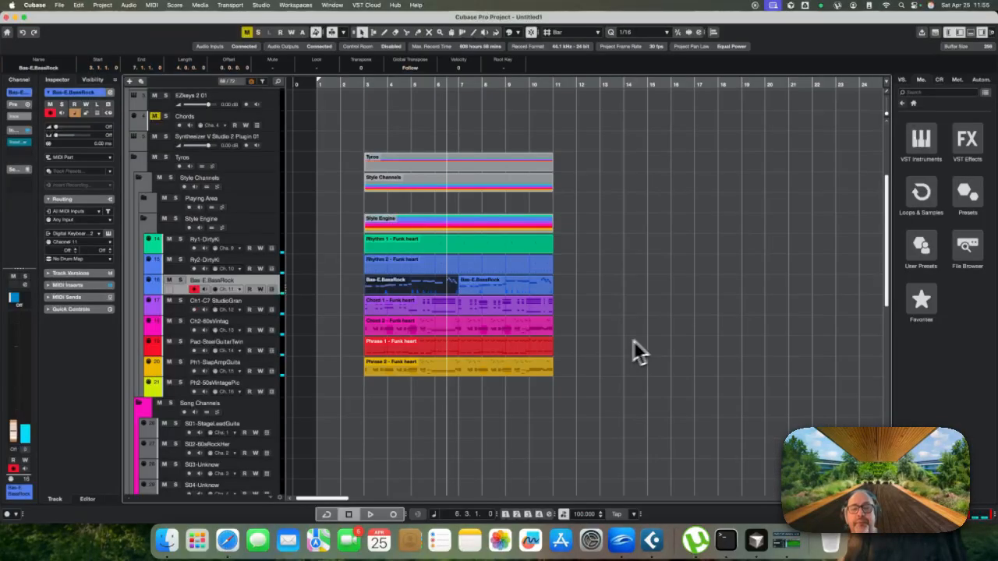
double_click(476, 314)
key(Return)
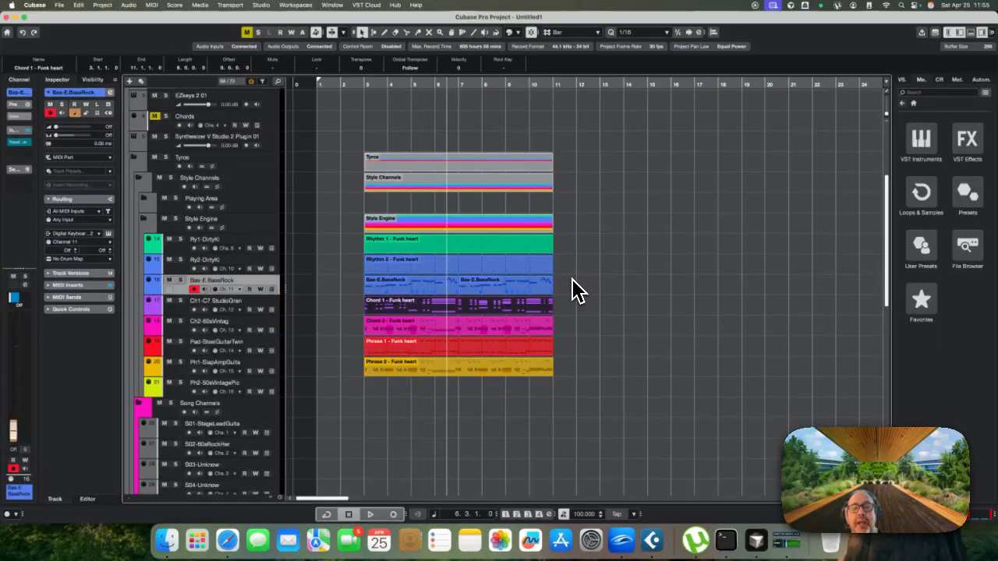
In the Chord 1 part, shorten the held notes running through bar 6 to end before 6.3.1 and paste the bass run there
double_click(477, 306)
drag(550, 224, 618, 399)
drag(618, 365, 562, 365)
key(super+v)
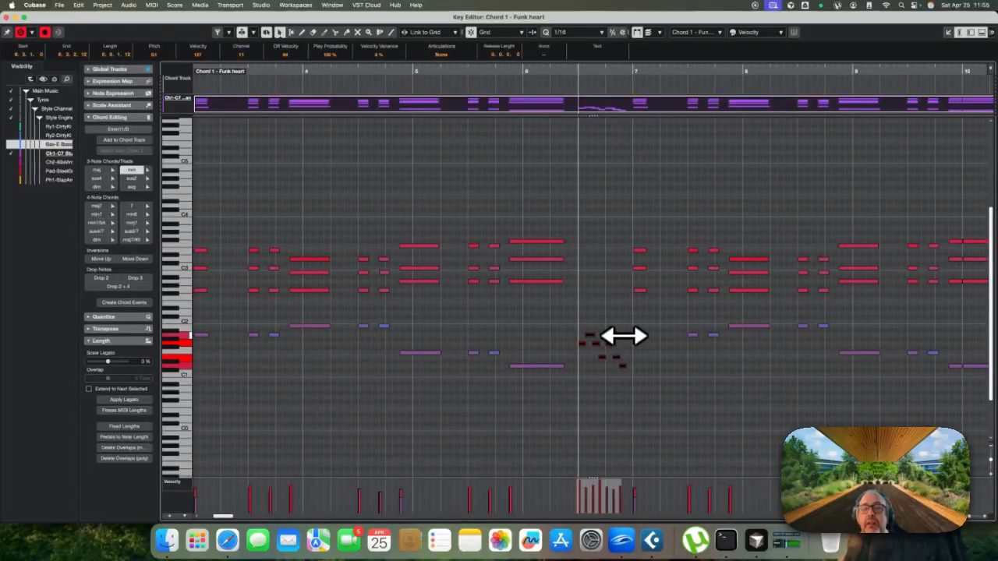
Transpose the pasted run up one octave, add a second copy another octave higher, and return to the project
key(shift+Up)
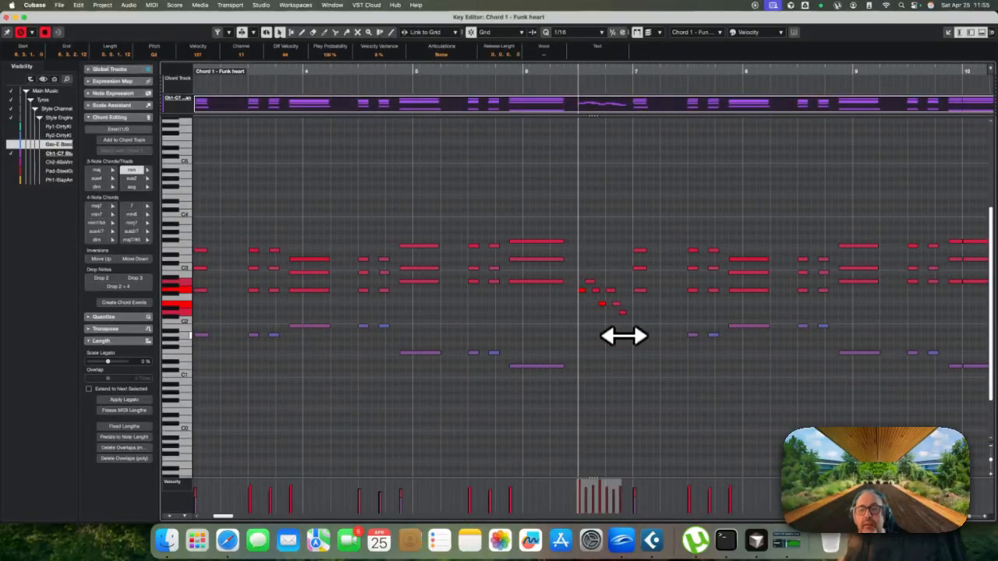
key(shift+Up)
key(period)
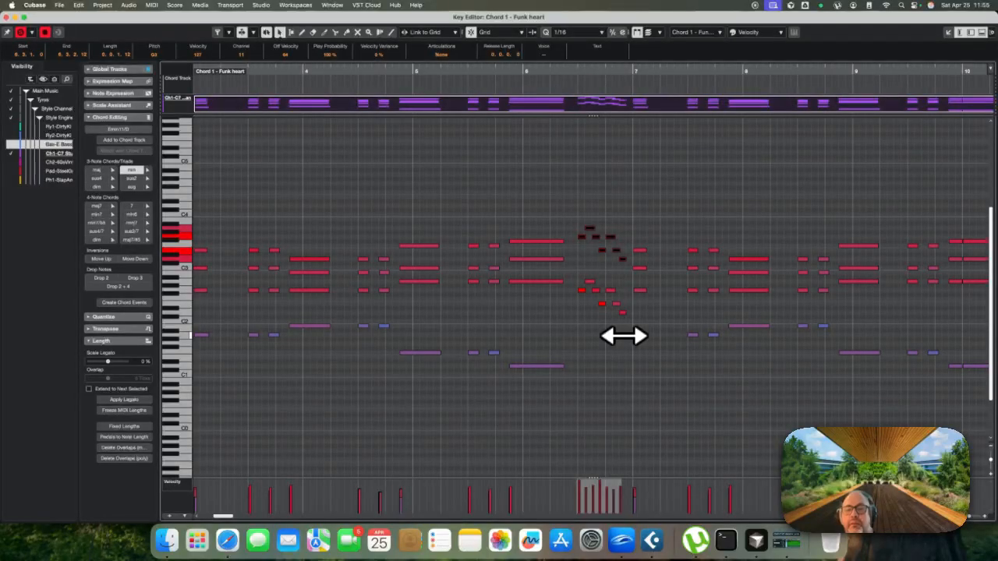
key(1)
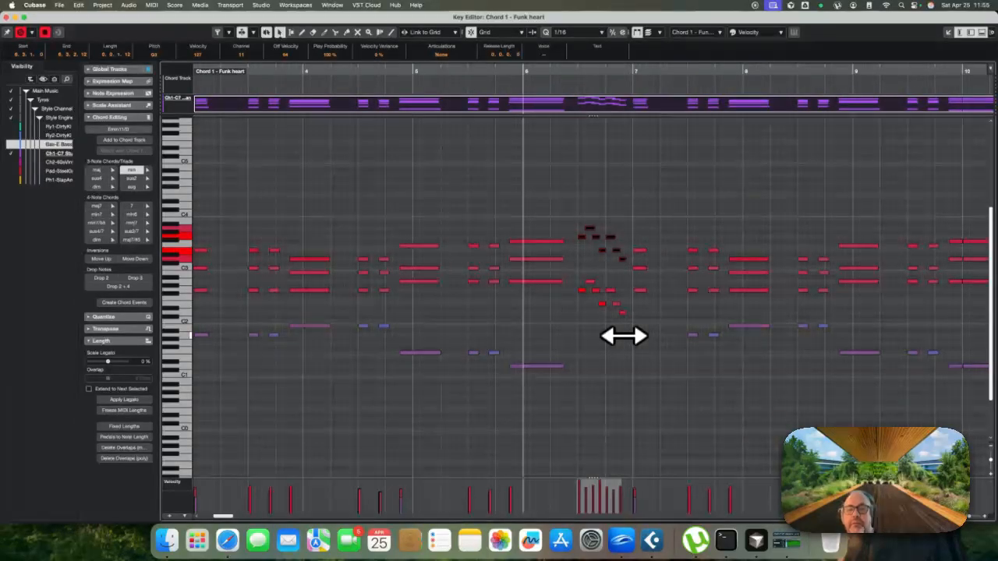
click(581, 238)
key(l)
key(Return)
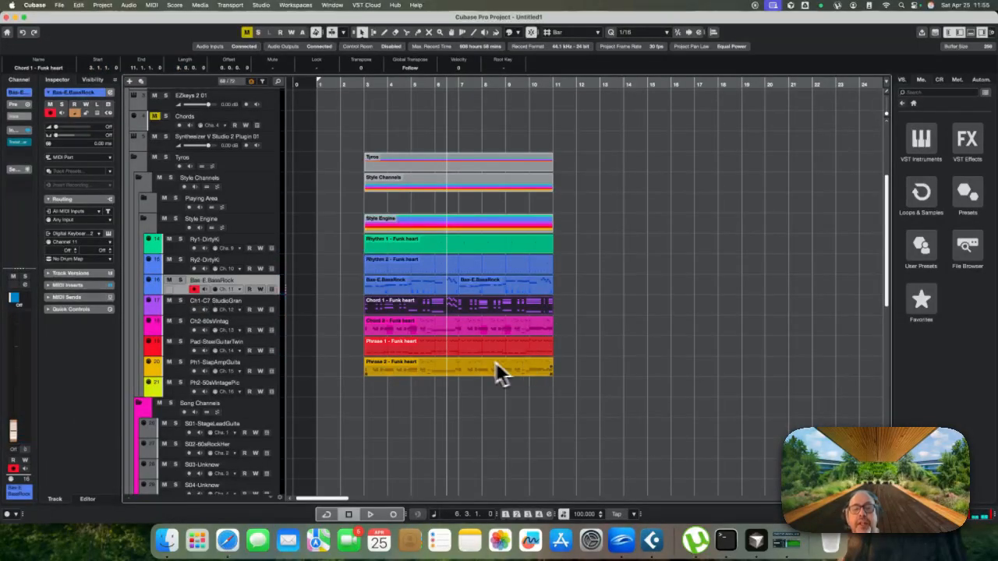
In the Chord 2 part, shorten the two long notes into bar 6 to 0.2.0.0 and add the run from G2 at 6.3.1
double_click(475, 326)
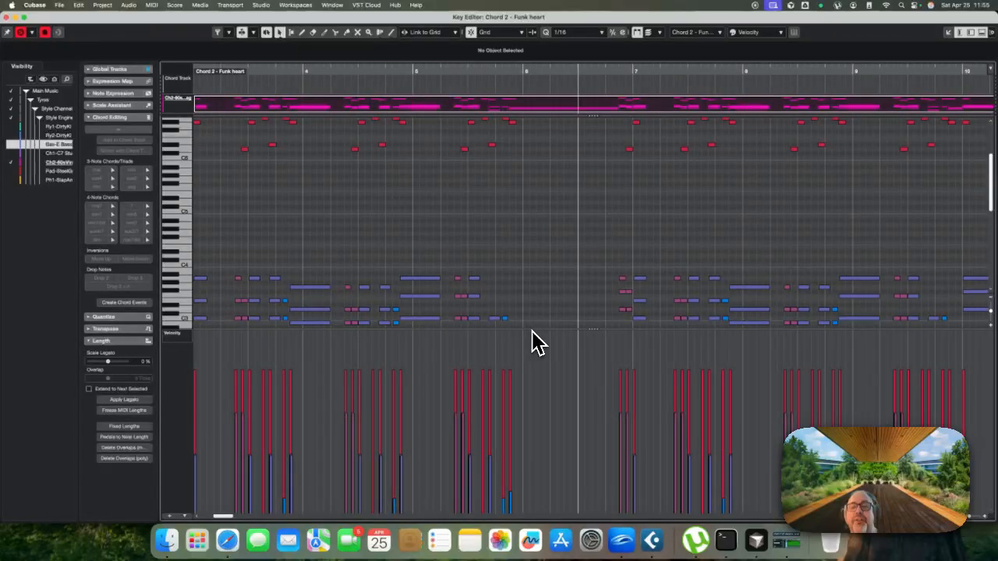
scroll(570, 254, down, 5)
drag(549, 221, 573, 300)
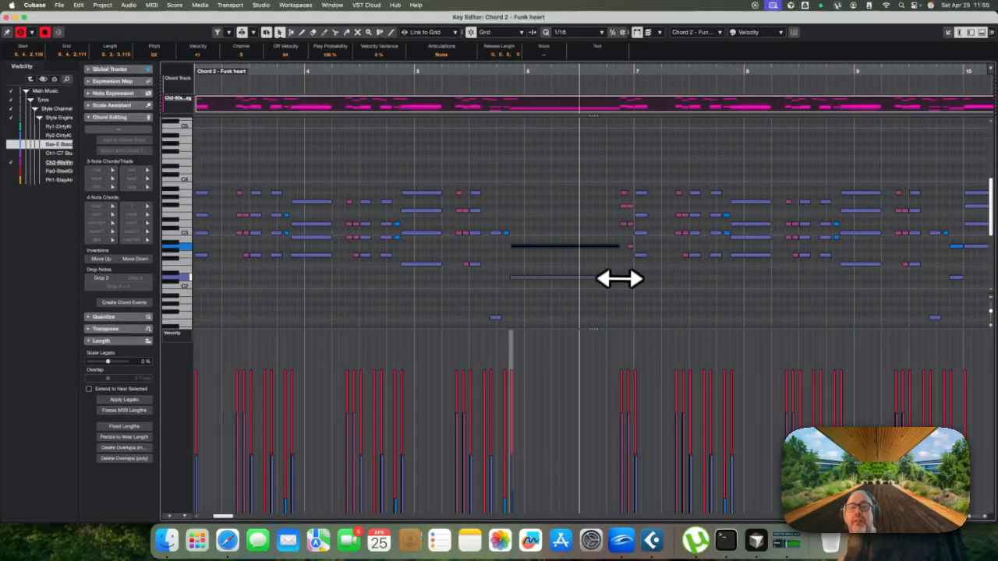
drag(619, 278, 561, 278)
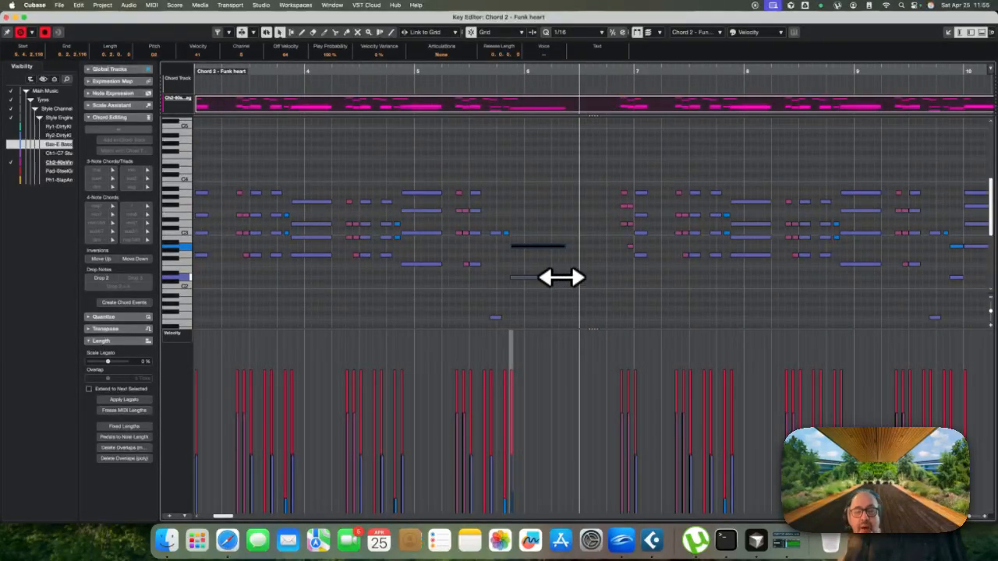
key(super+v)
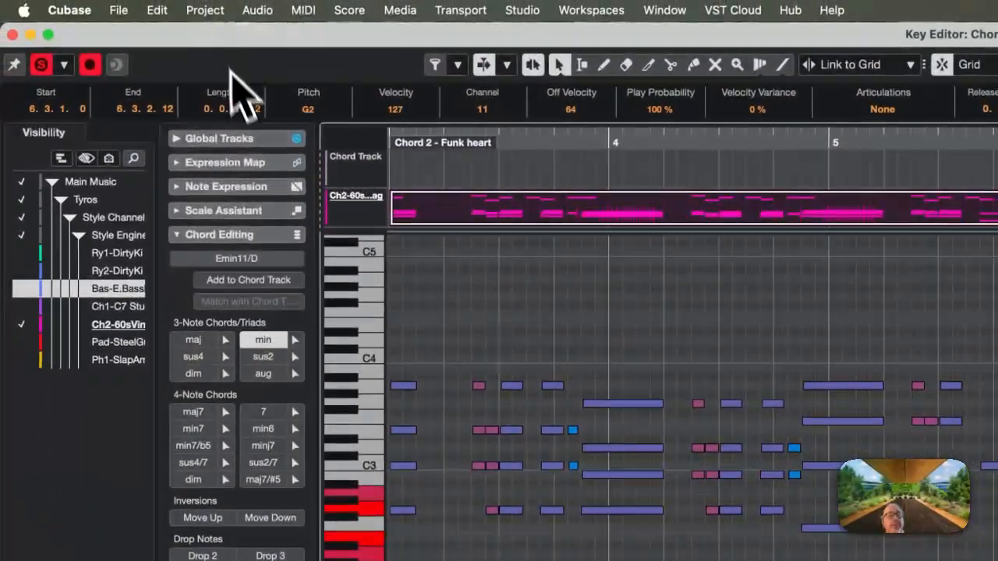
Apply Fixed Velocity to the run in the Chord 2 part and lower its velocity to match the softer surrounding notes
click(303, 11)
mouse_move(367, 322)
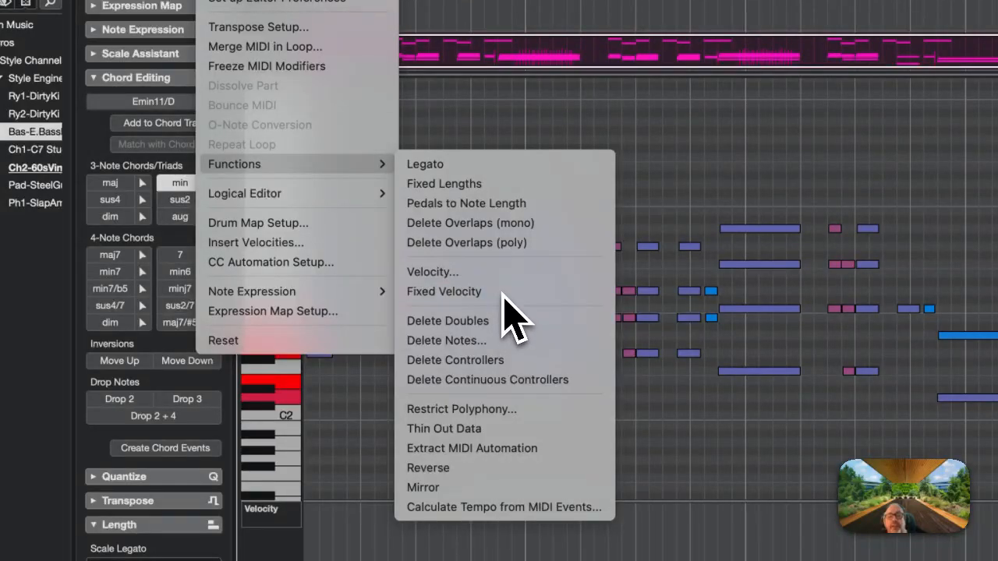
click(503, 293)
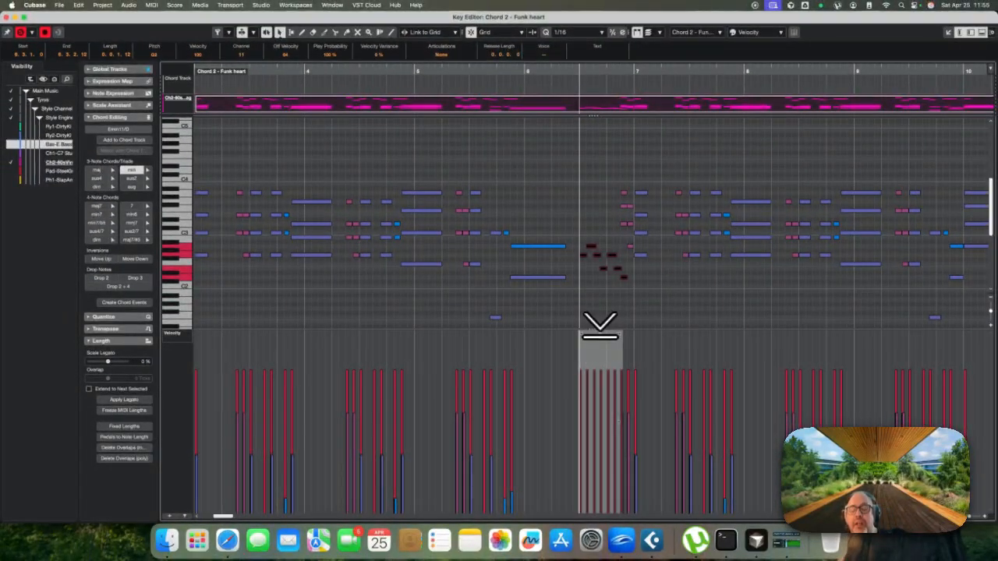
drag(597, 322, 604, 370)
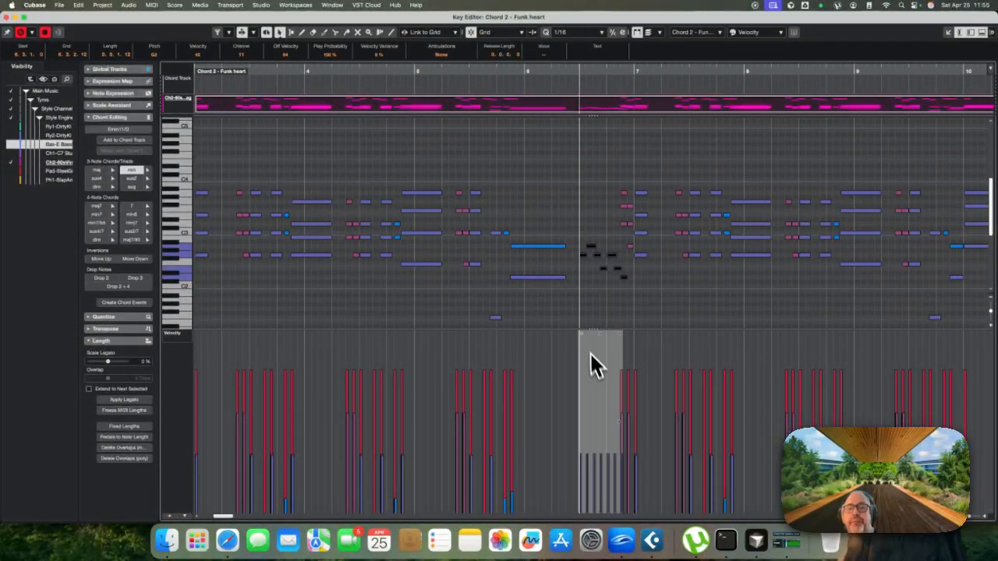
Copy the softened run from the Chord 2 part and return to the project
click(585, 259)
drag(581, 230, 626, 287)
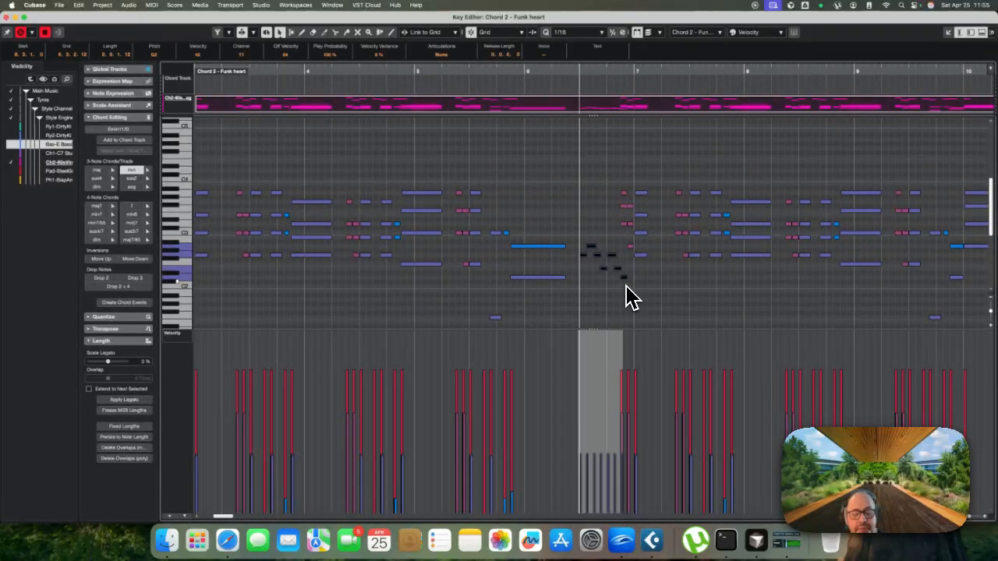
key(Return)
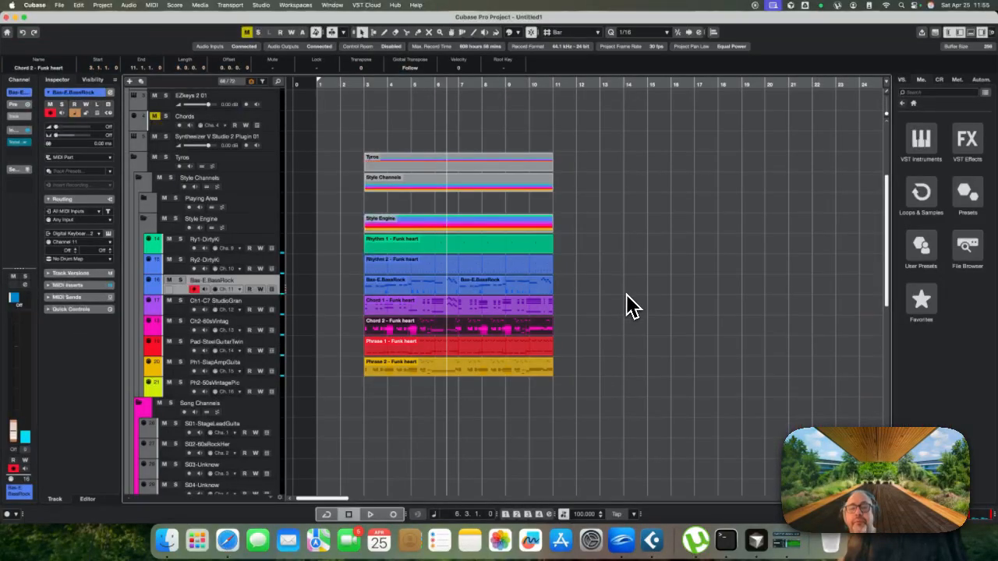
In the Phrase 1 part, delete the notes in the second half of bar 6 and paste the run at 6.3.1
double_click(468, 344)
scroll(577, 324, down, 4)
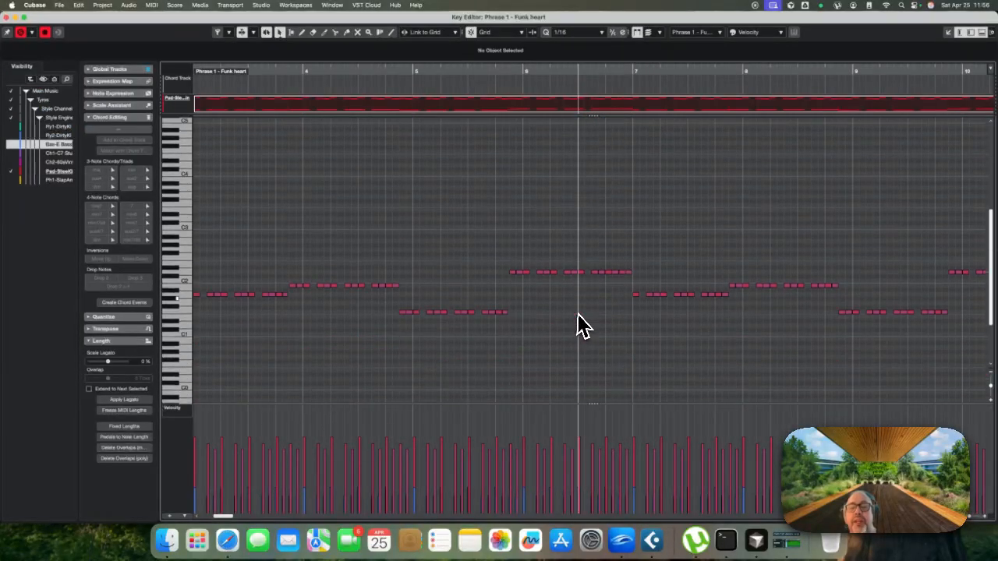
drag(575, 223, 628, 270)
key(Delete)
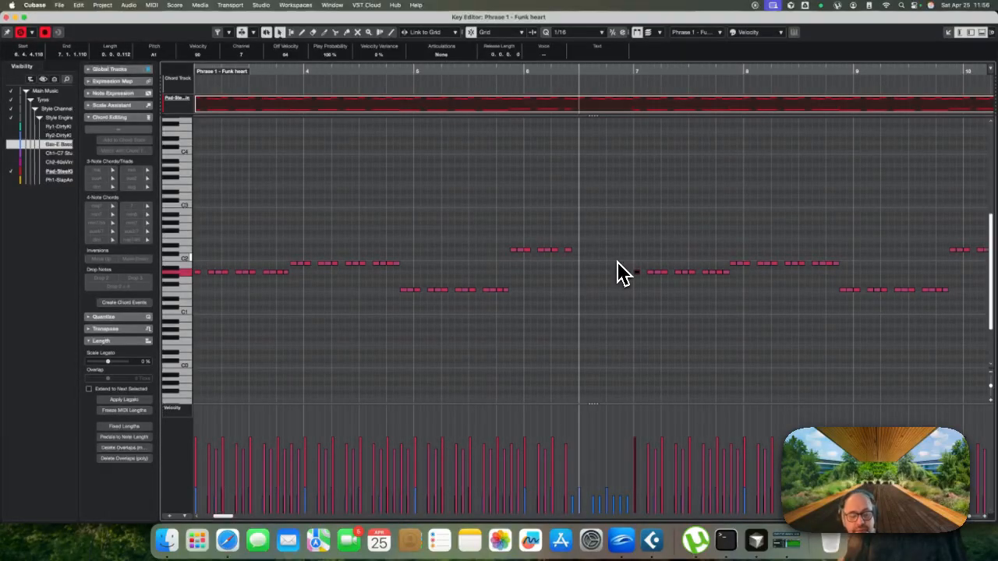
key(super+z)
key(KP_Subtract)
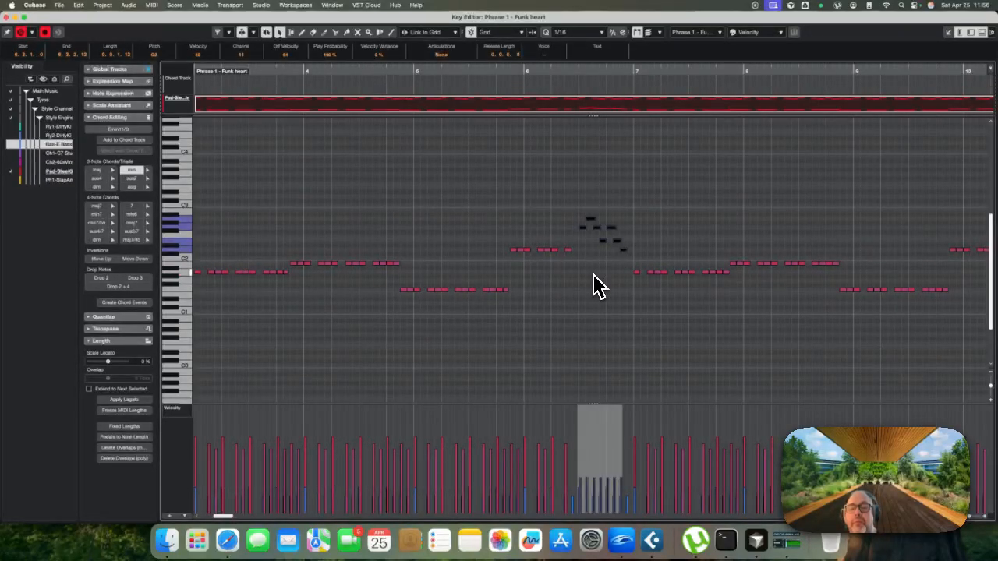
Raise the velocity of the run in the Phrase 1 part to match the surrounding notes, audition it, and return to the project
click(544, 250)
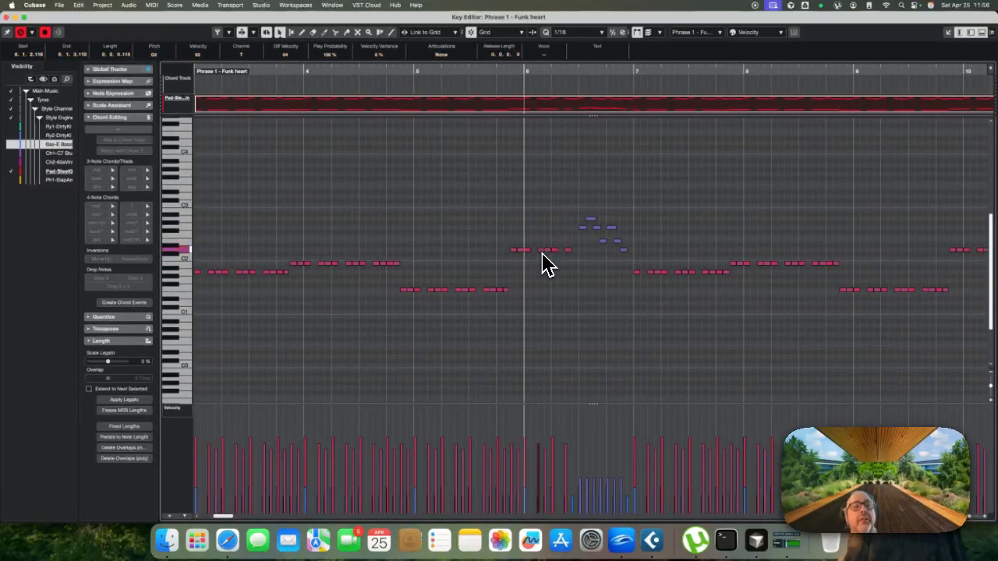
scroll(545, 248, right, 1)
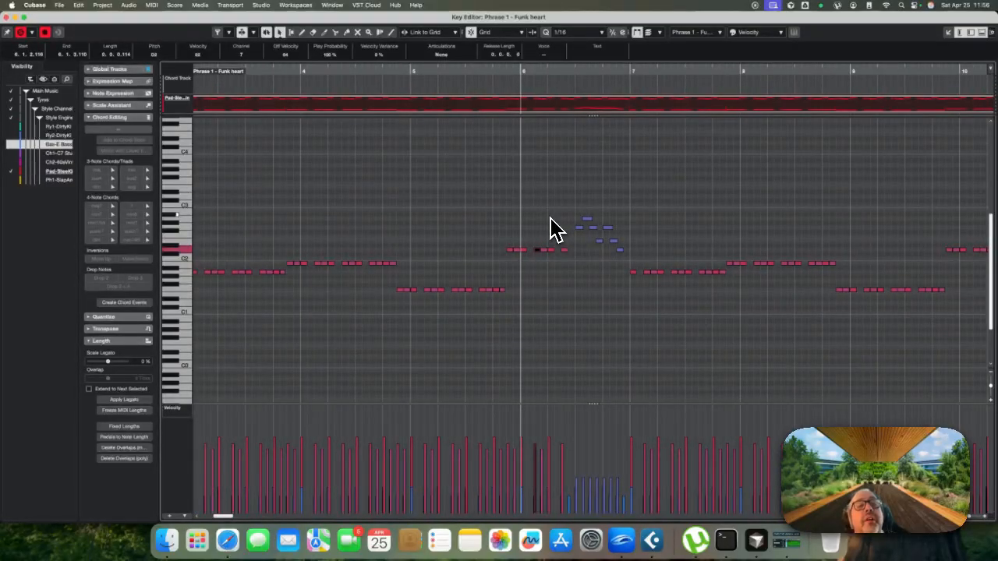
drag(579, 208, 642, 261)
drag(594, 397, 594, 372)
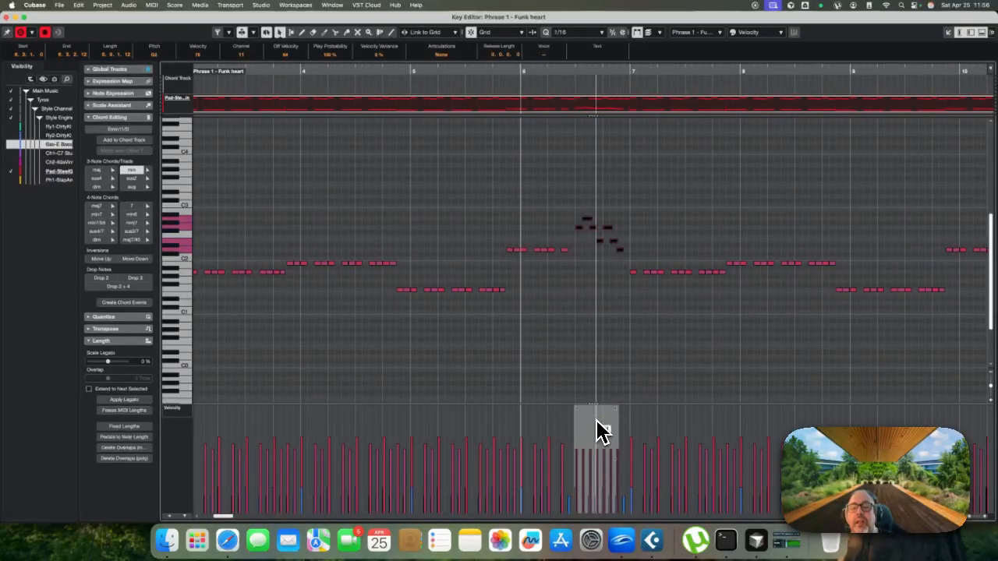
drag(594, 402, 596, 413)
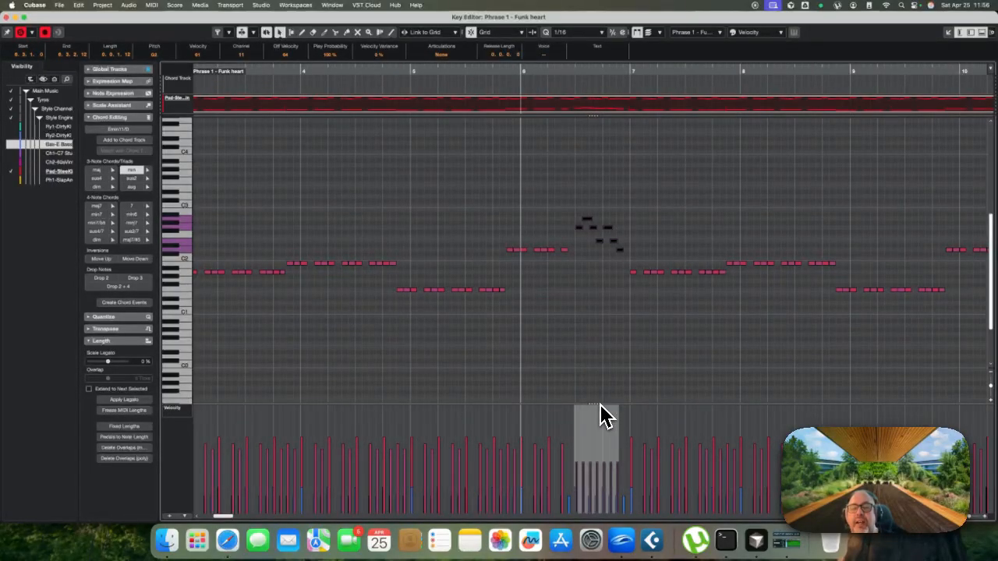
click(590, 407)
mouse_move(595, 405)
mouse_down()
mouse_move(591, 372)
mouse_move(599, 402)
mouse_up()
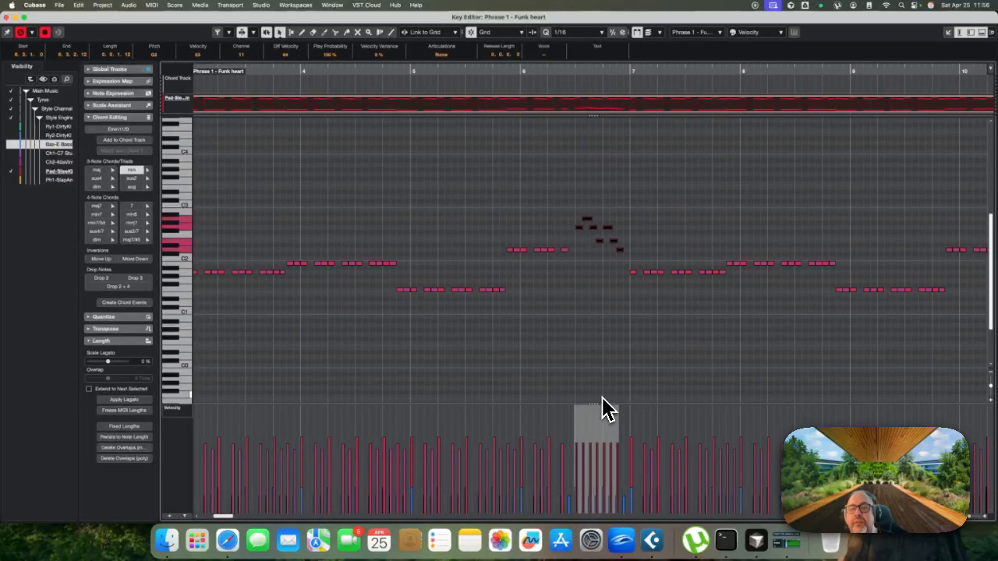
key(minus)
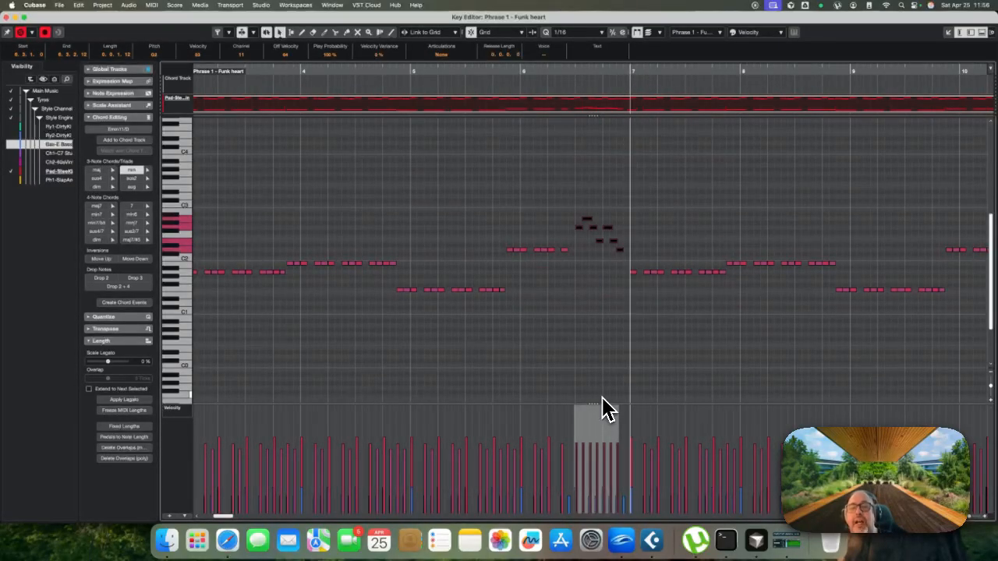
click(581, 230)
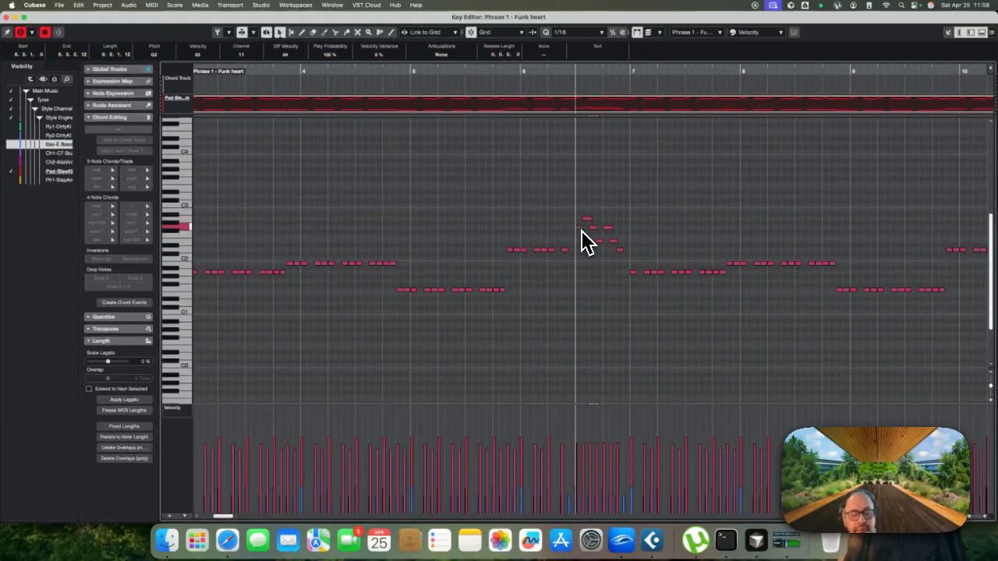
key(super+w)
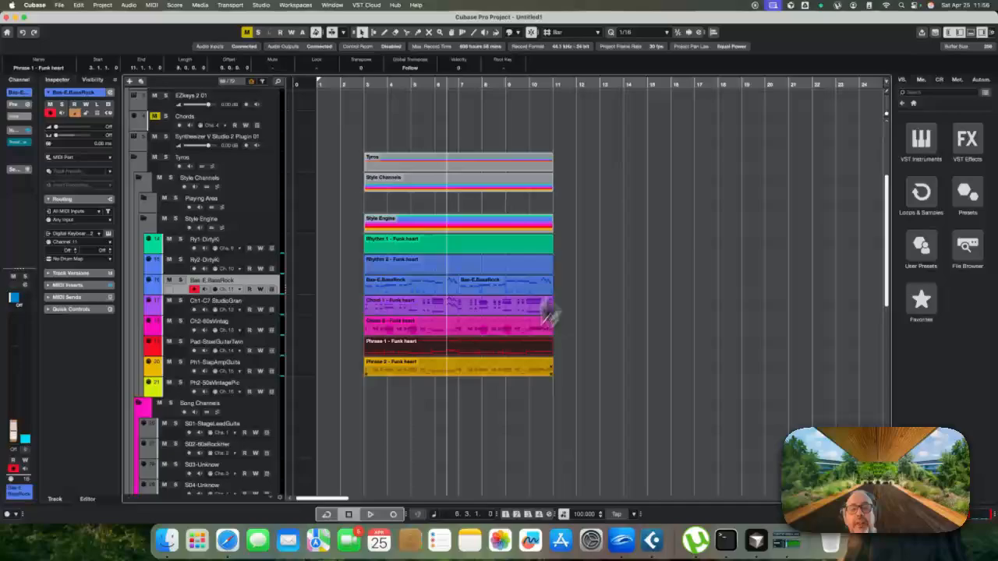
In the Phrase 2 part, shorten the two held notes in bar 6, paste the run at 6.3.1, and return to the project
double_click(468, 380)
scroll(503, 388, down, 2)
drag(552, 303, 552, 379)
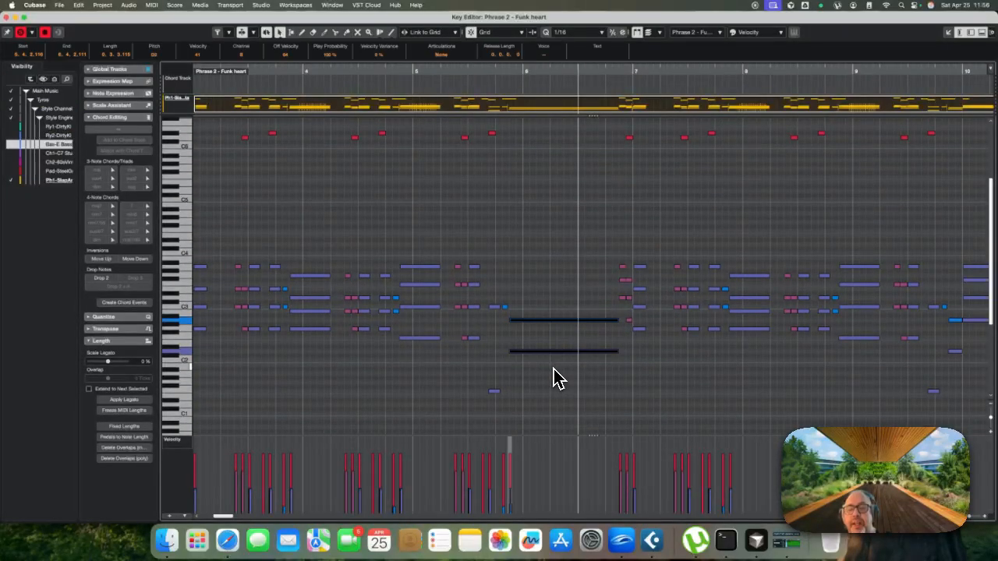
drag(615, 353, 564, 350)
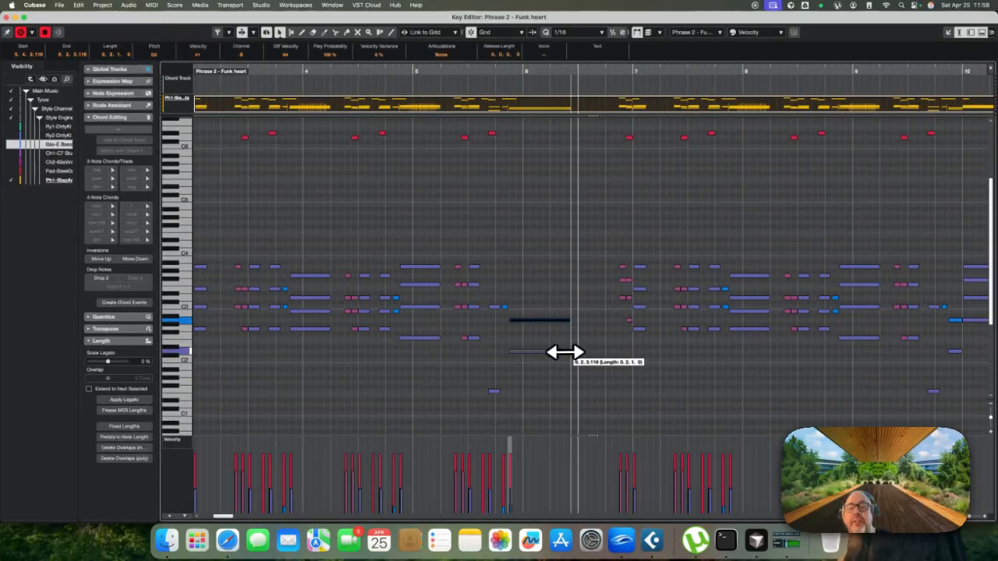
key(super+v)
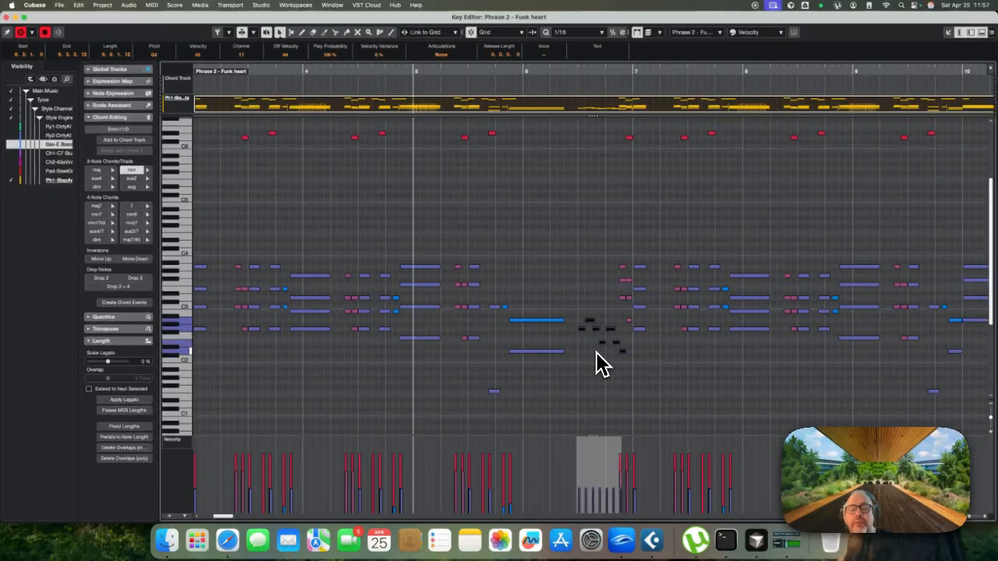
key(super+w)
Reposition the playhead ahead of the run and audition all style parts together through the end of bar 6
key(KP_Add)
key(KP_Add)
key(KP_Add)
key(KP_Subtract)
key(KP_Subtract)
key(KP_Subtract)
key(KP_Subtract)
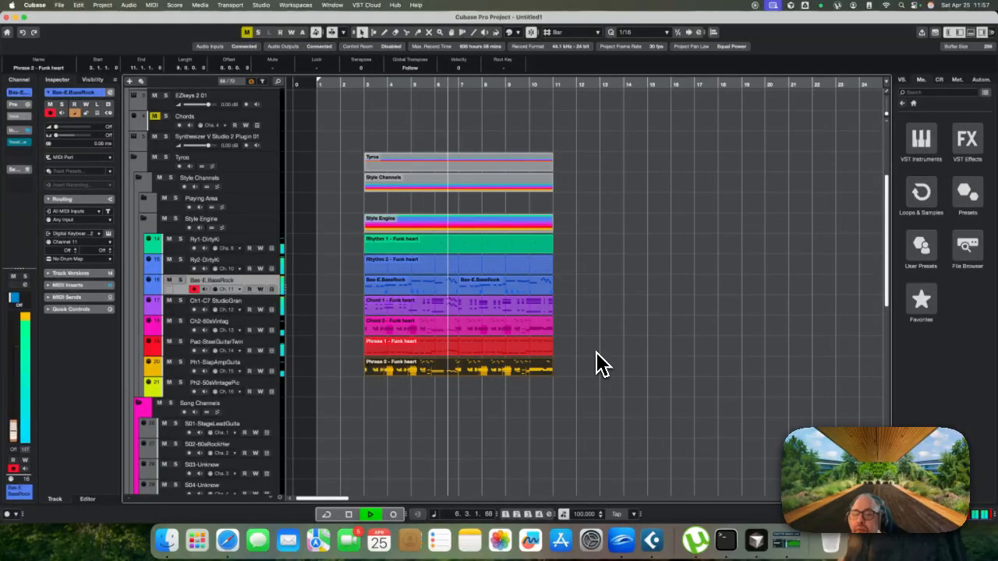
key(space)
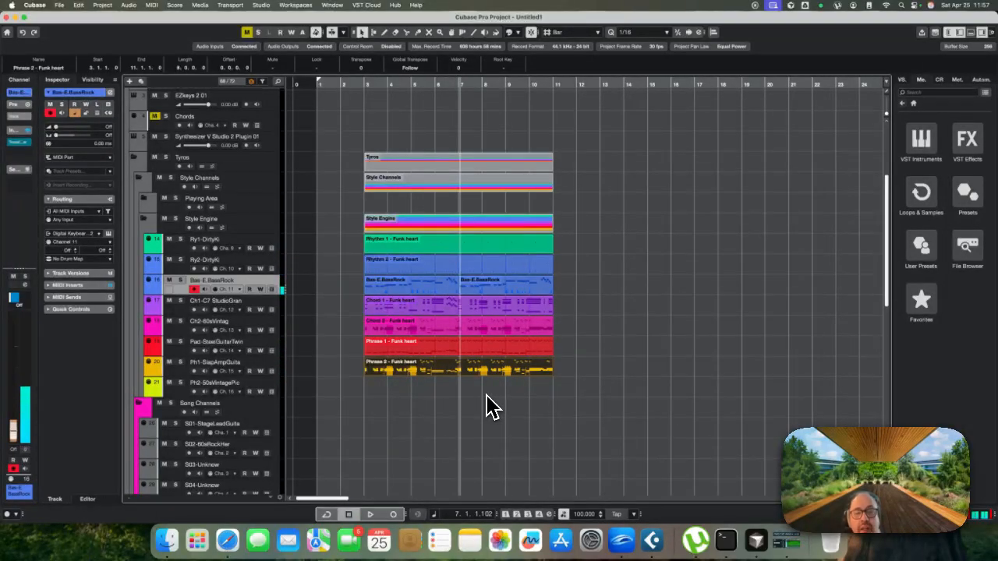
Set the project tempo to 109 and audition the style parts from bar 3 to bar 7
click(487, 404)
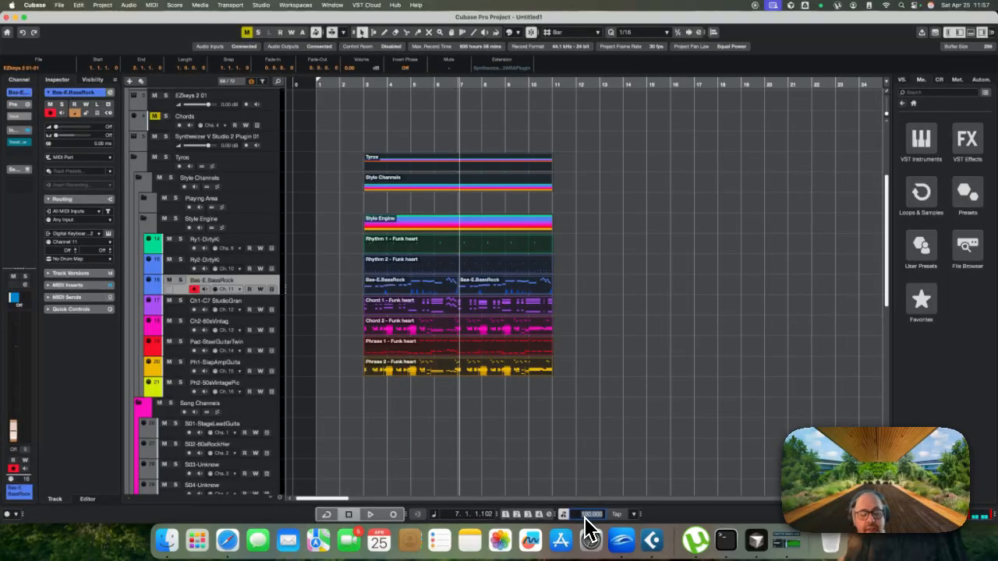
key(Return)
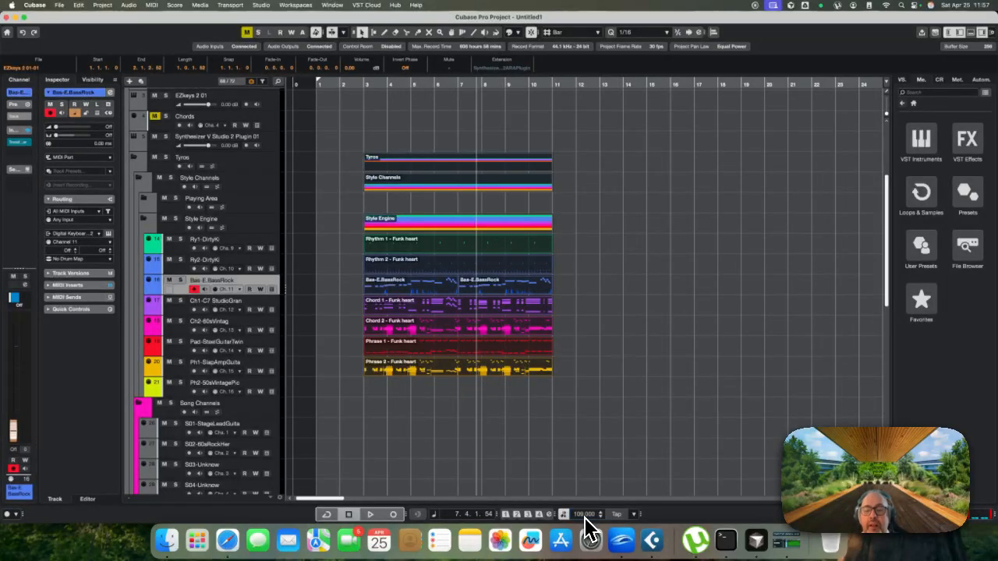
key(KP_Subtract)
key(KP_Subtract)
key(KP_Subtract)
key(KP_Subtract)
key(KP_Subtract)
key(KP_Subtract)
key(KP_Add)
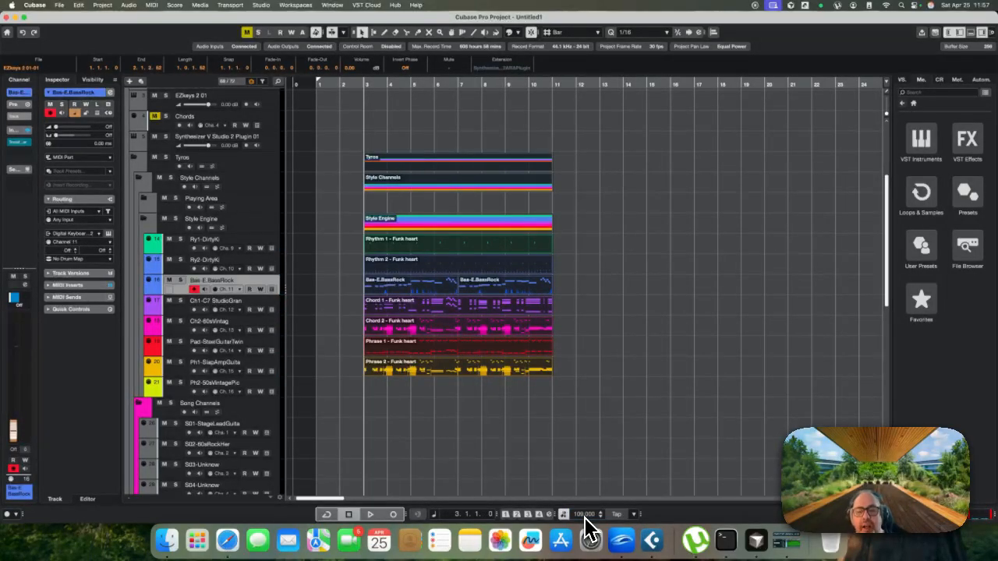
click(450, 432)
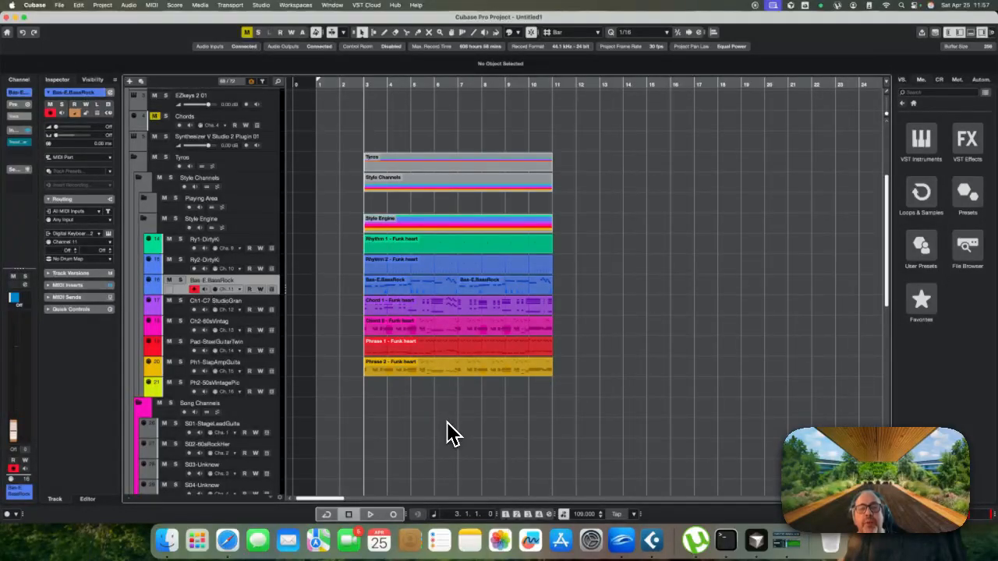
key(space)
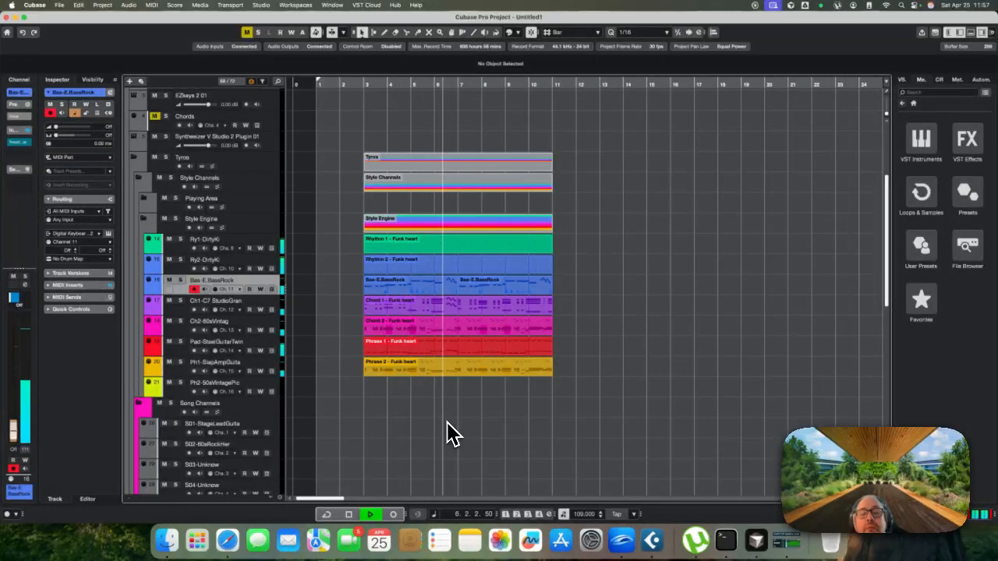
key(space)
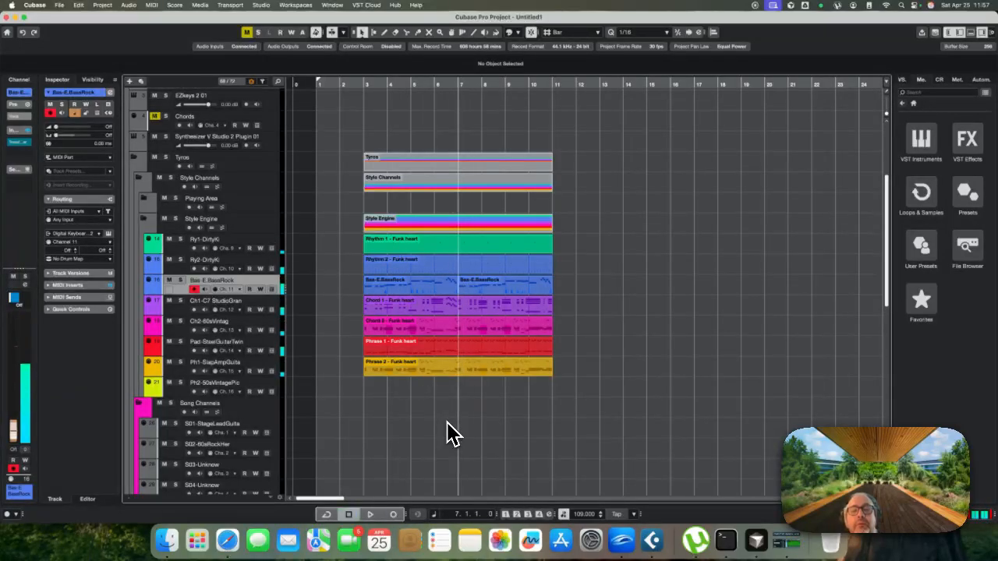
Move the playhead to the start of bar 10
scroll(466, 338, right, 1)
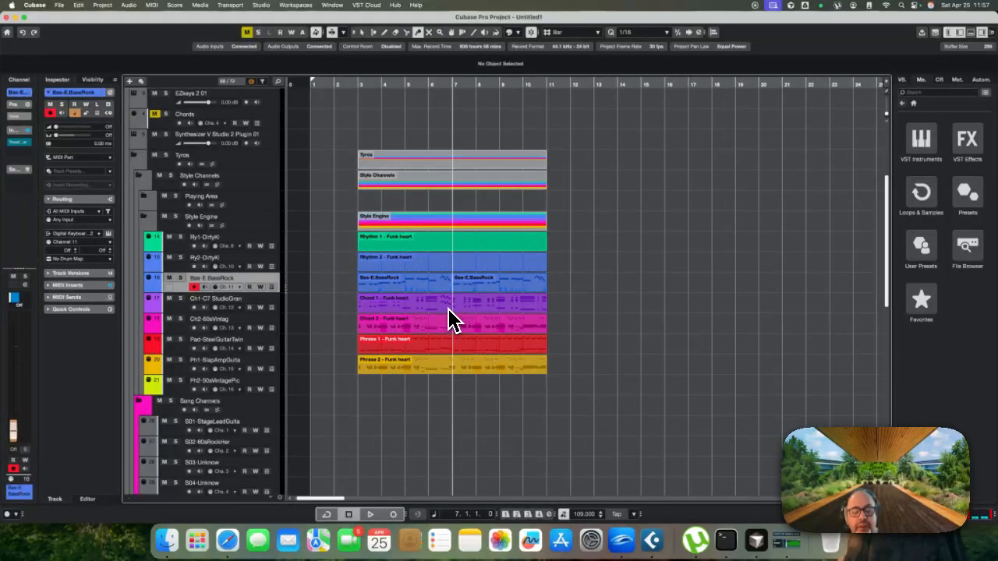
key(KP_Add)
key(KP_Add)
key(KP_Add)
key(KP_Add)
key(KP_Subtract)
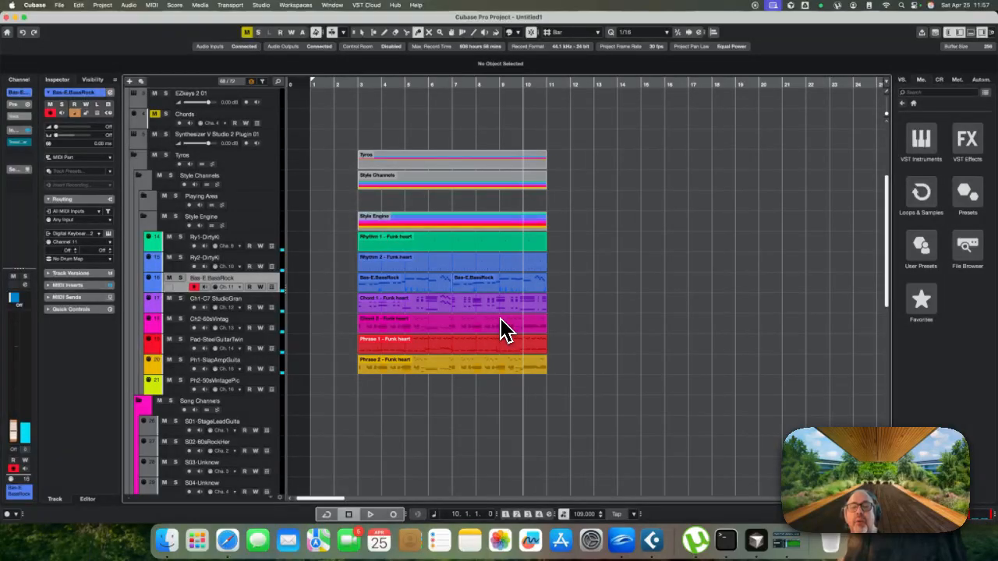
Open the Style Engine parts together and delete bar 10's first-half notes and the upper second-half notes, leaving the bass run
click(534, 186)
scroll(536, 196, down, 1)
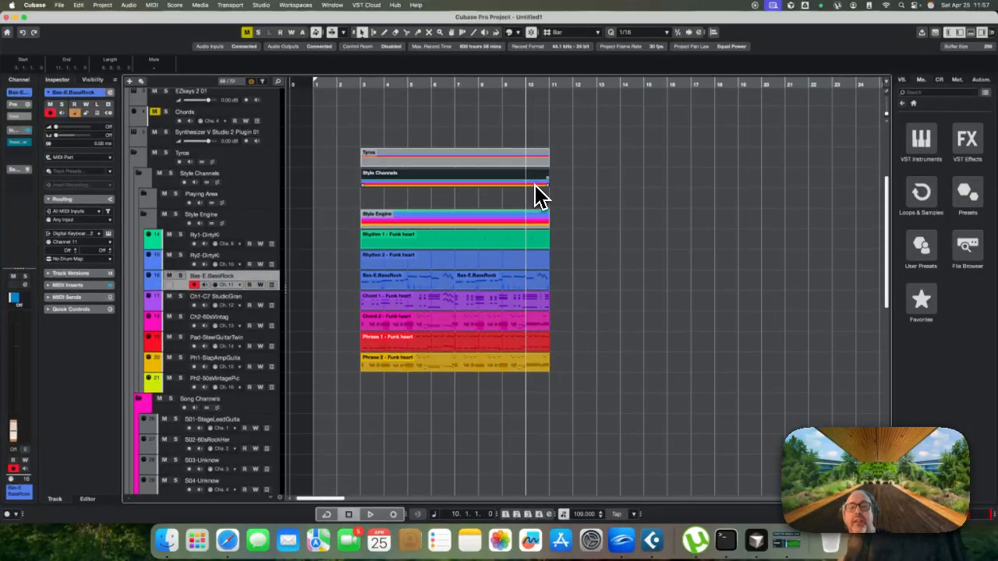
double_click(539, 217)
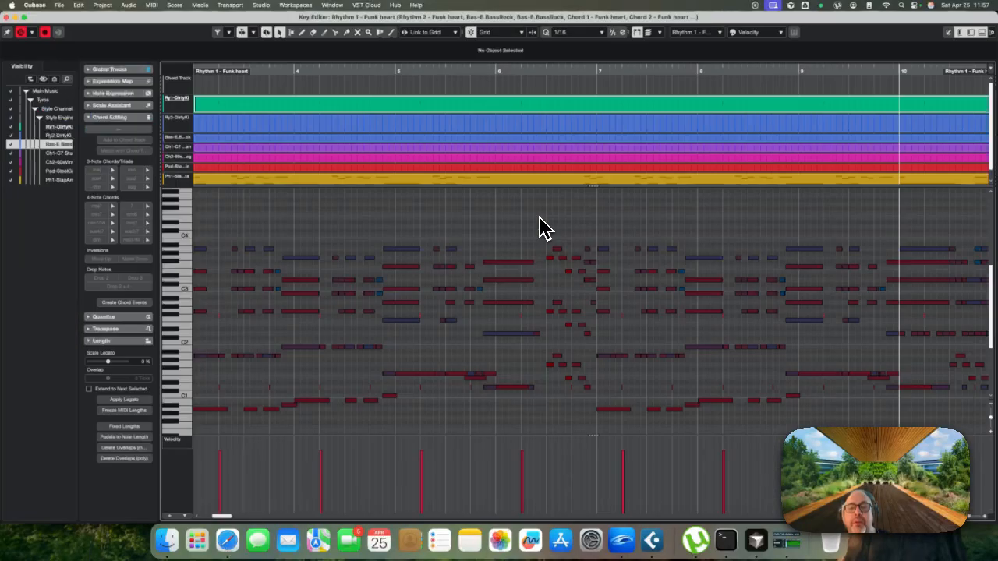
scroll(647, 272, right, 5)
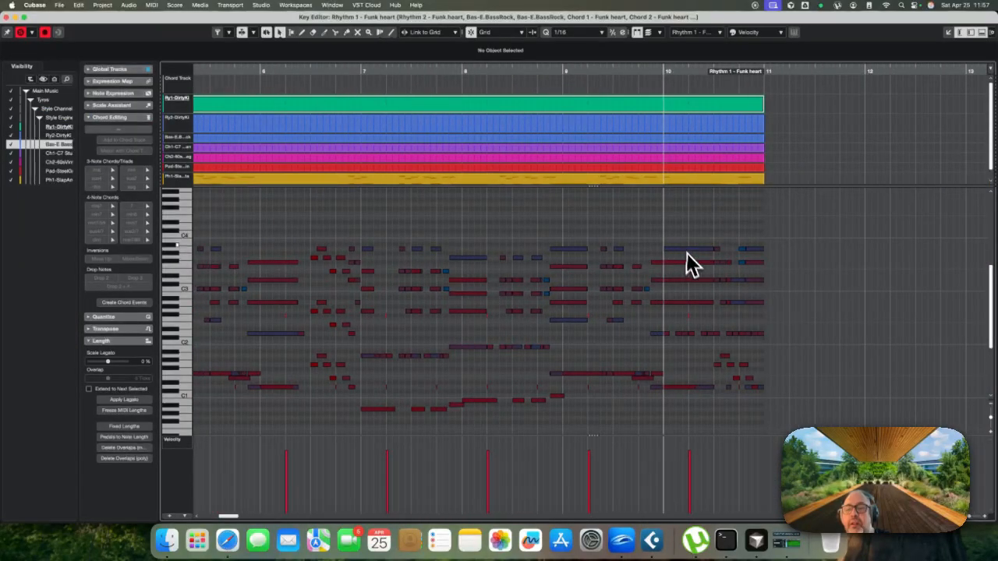
drag(678, 236, 711, 404)
key(Delete)
scroll(710, 404, down, 1)
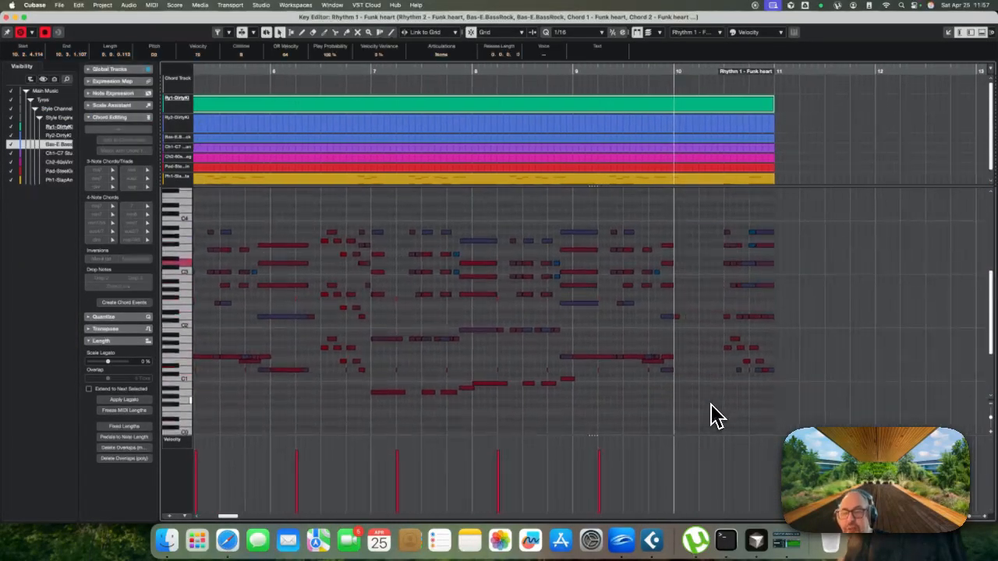
drag(723, 204, 817, 319)
key(Delete)
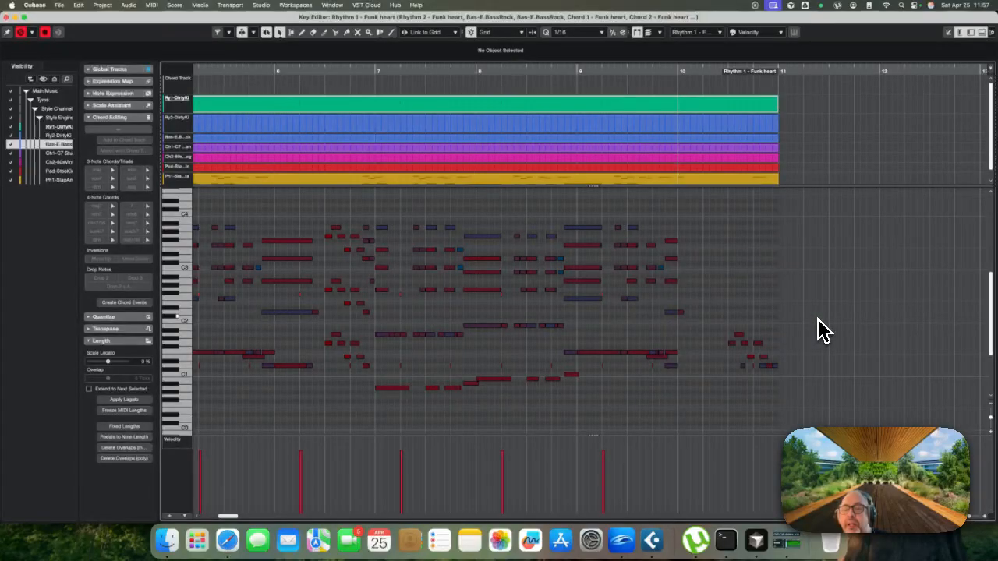
key(Return)
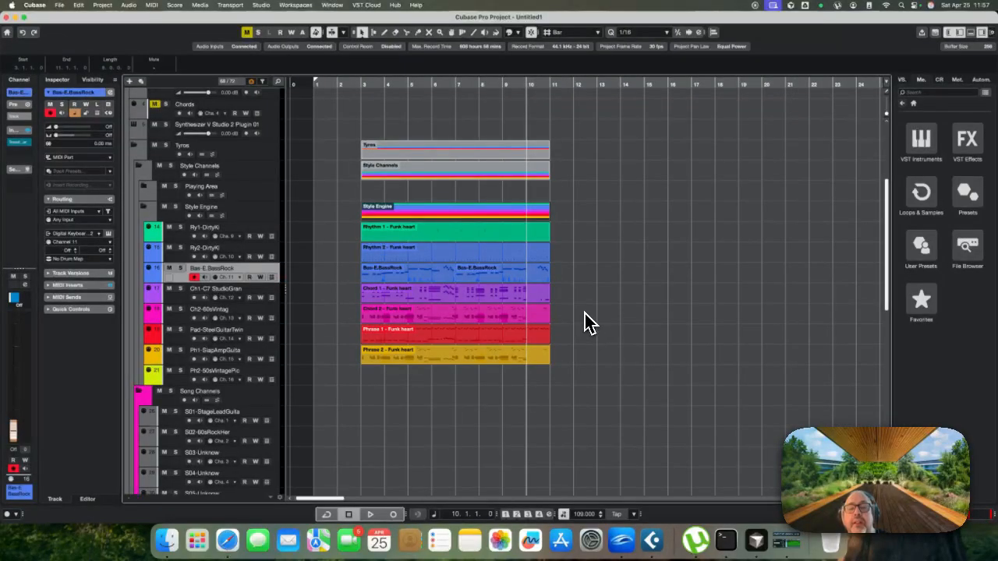
Delete the leftover low notes in bar 10 of the Chord 1 part and audition the bar from the project
double_click(537, 297)
scroll(646, 328, right, 2)
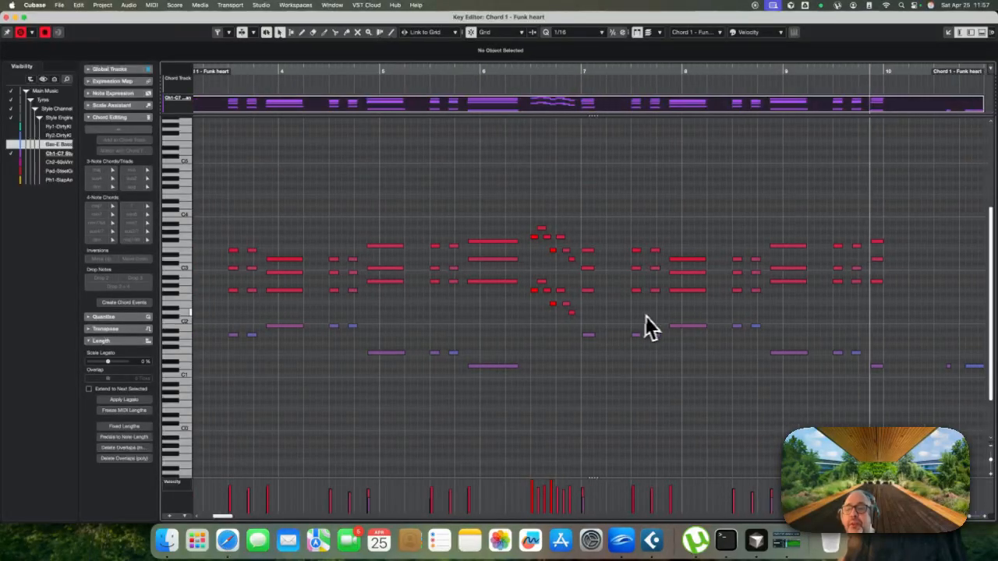
drag(740, 347, 840, 399)
key(Delete)
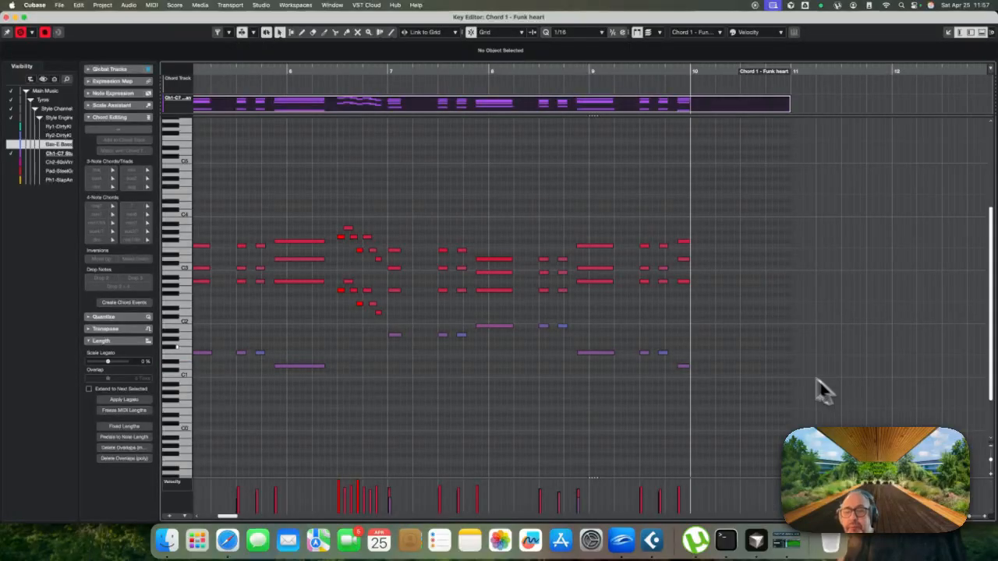
key(Return)
key(space)
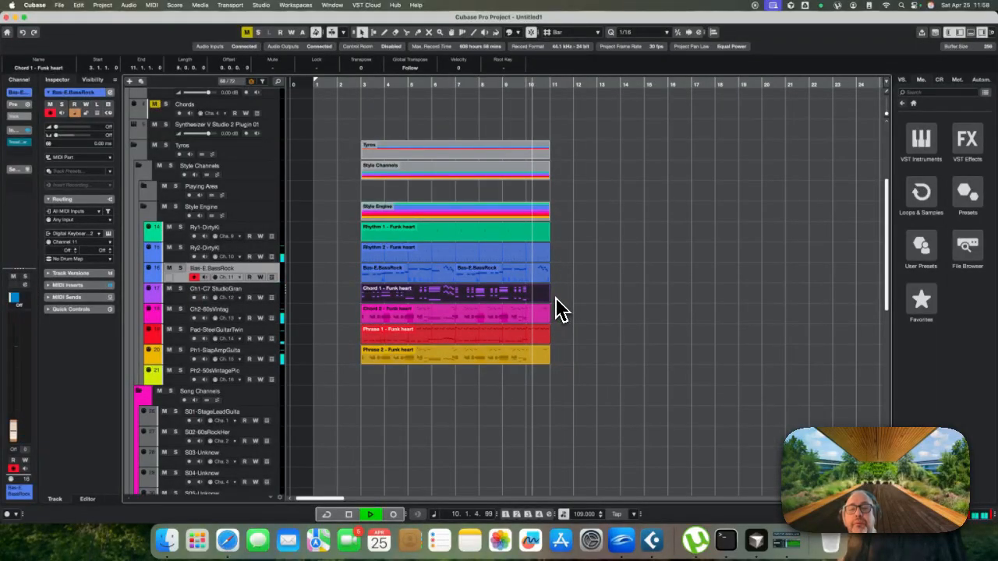
key(space)
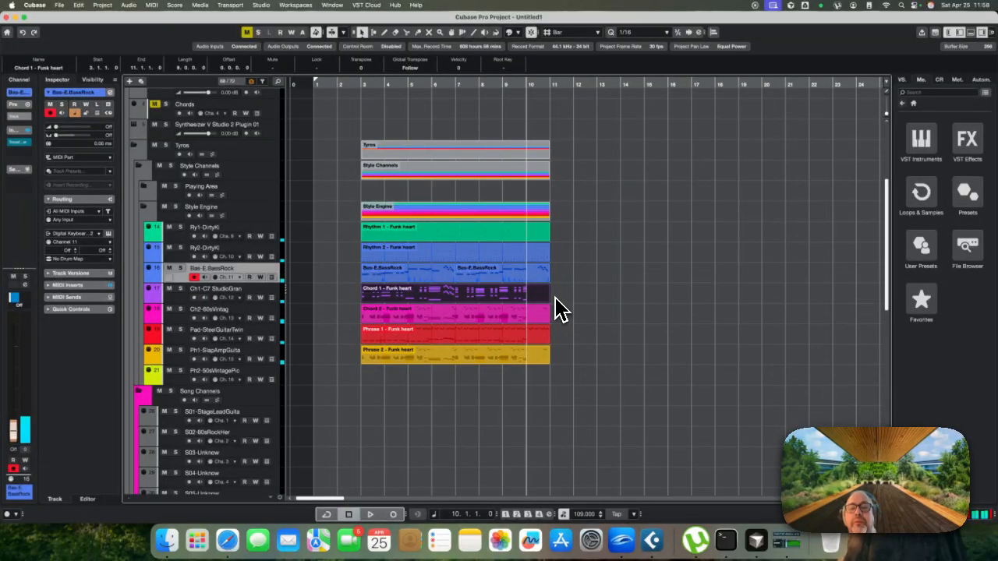
Split the Rhythm 2 part at bar 10 and delete the section after the split
click(528, 257)
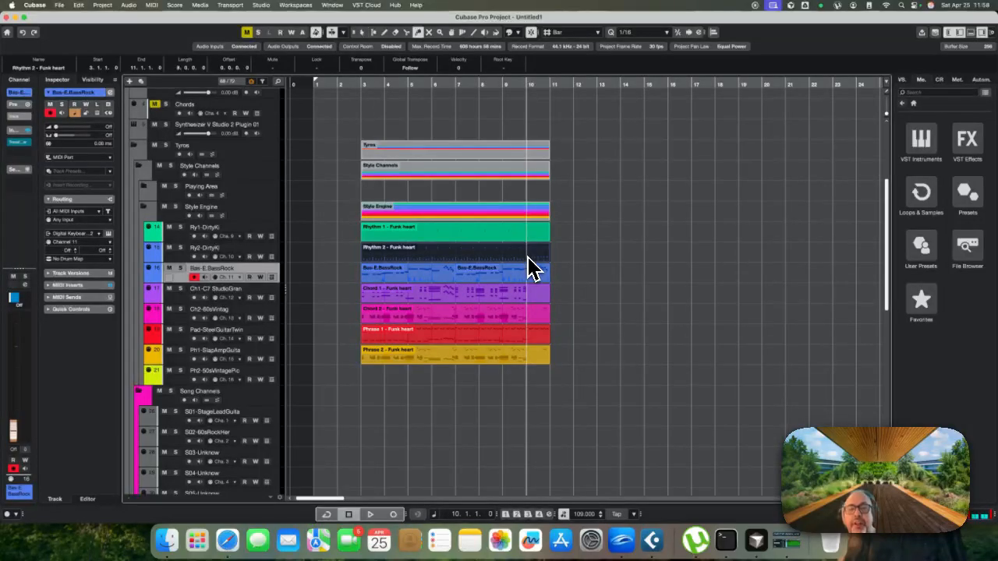
alt+click(528, 257)
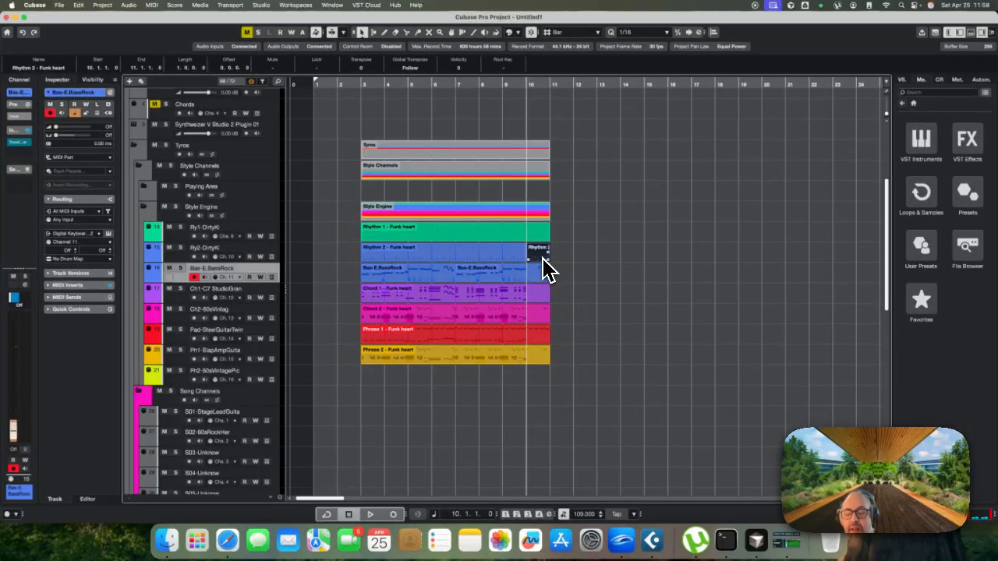
key(Delete)
Switch to SmartBridge, open the Motif Jam Player, and browse the available Motif MULTI presets
key(super+Tab)
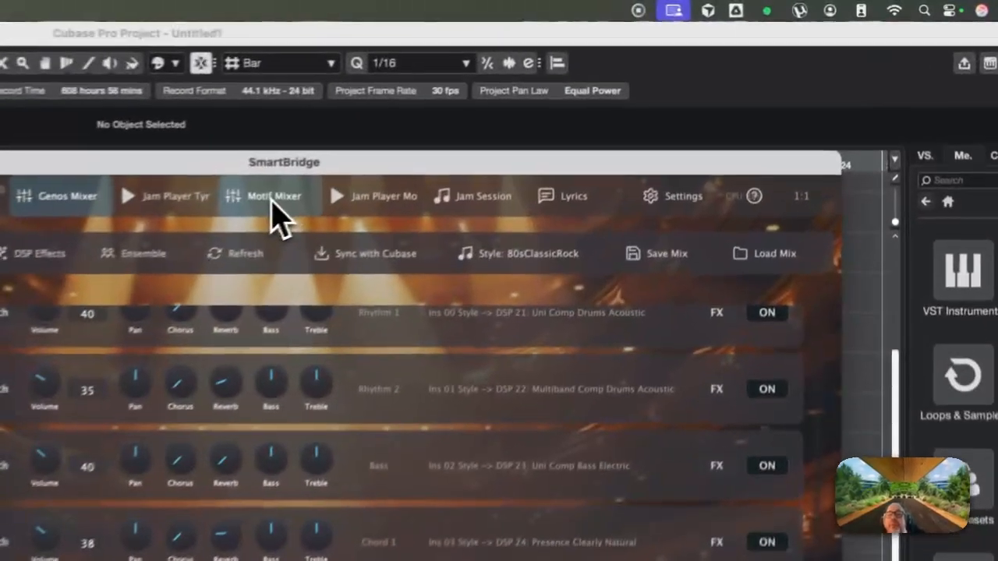
click(571, 101)
click(348, 207)
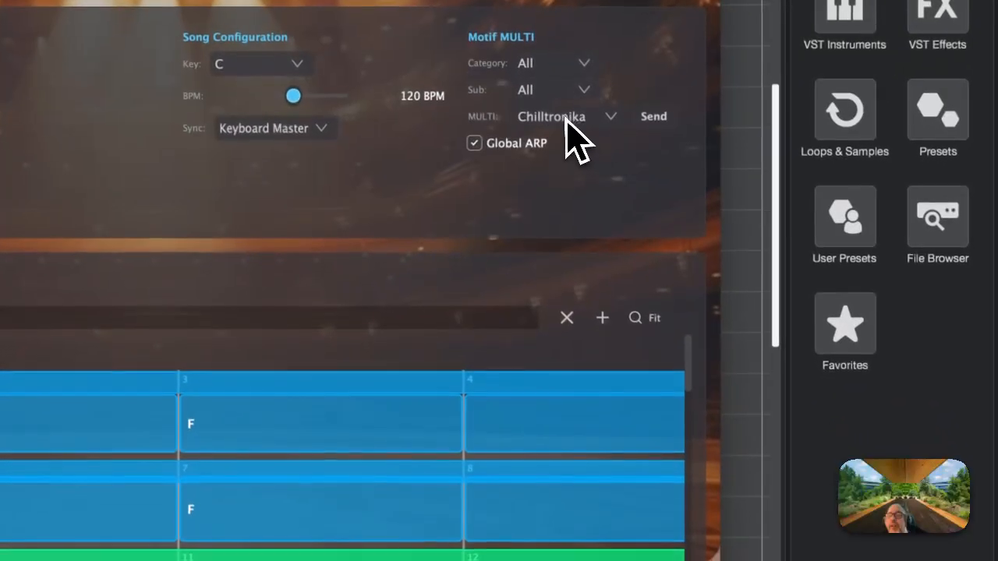
click(690, 392)
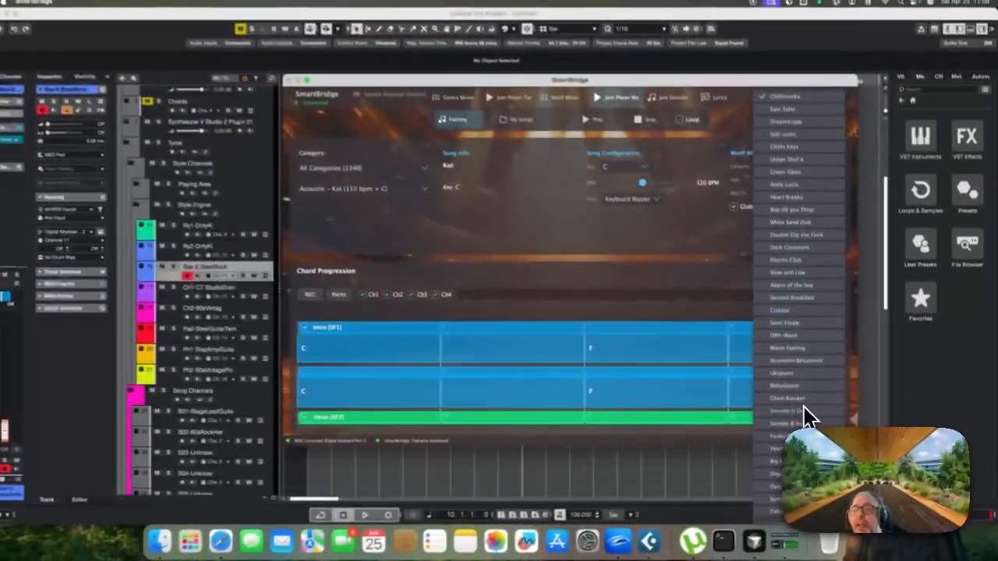
scroll(811, 417, down, 3)
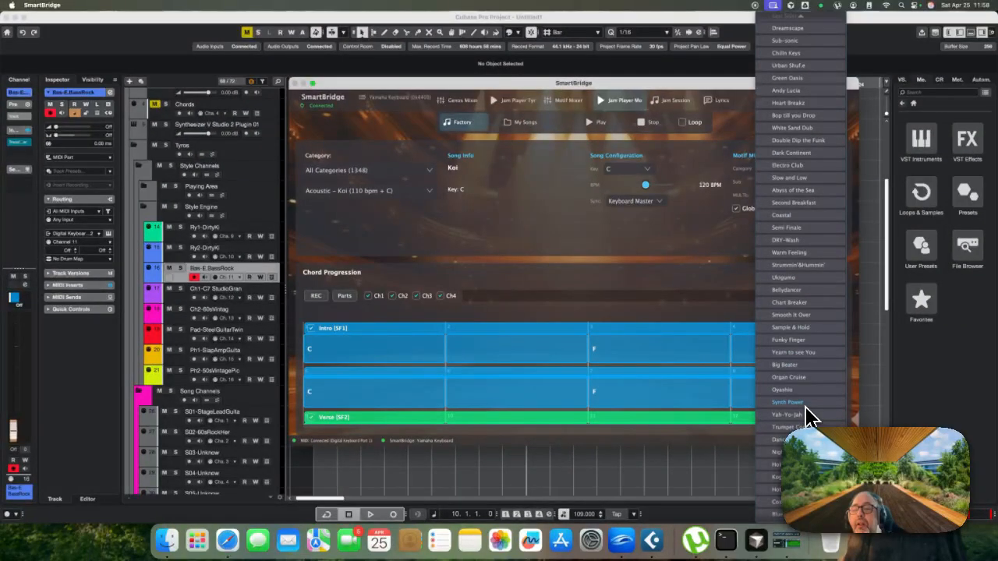
scroll(811, 417, down, 6)
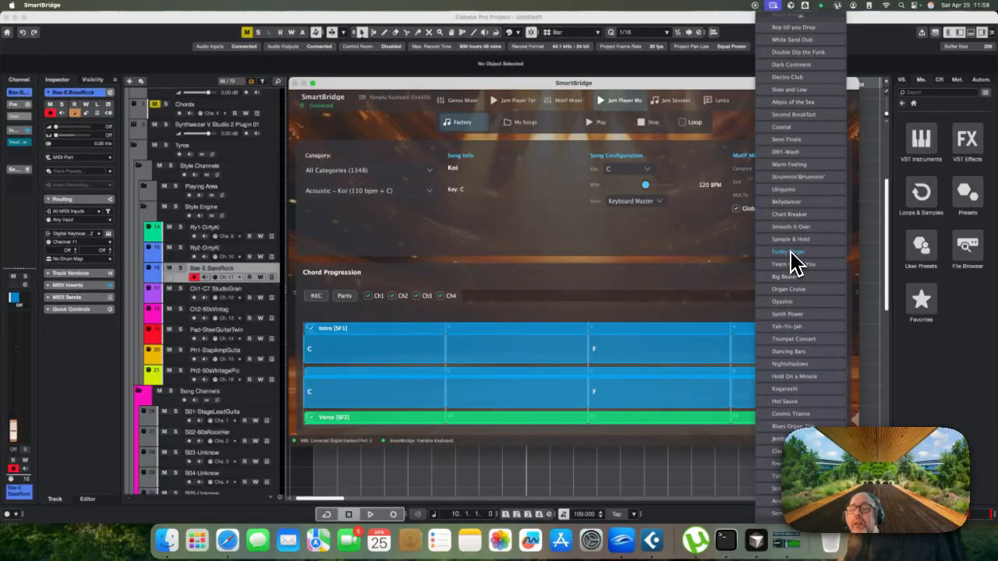
click(686, 244)
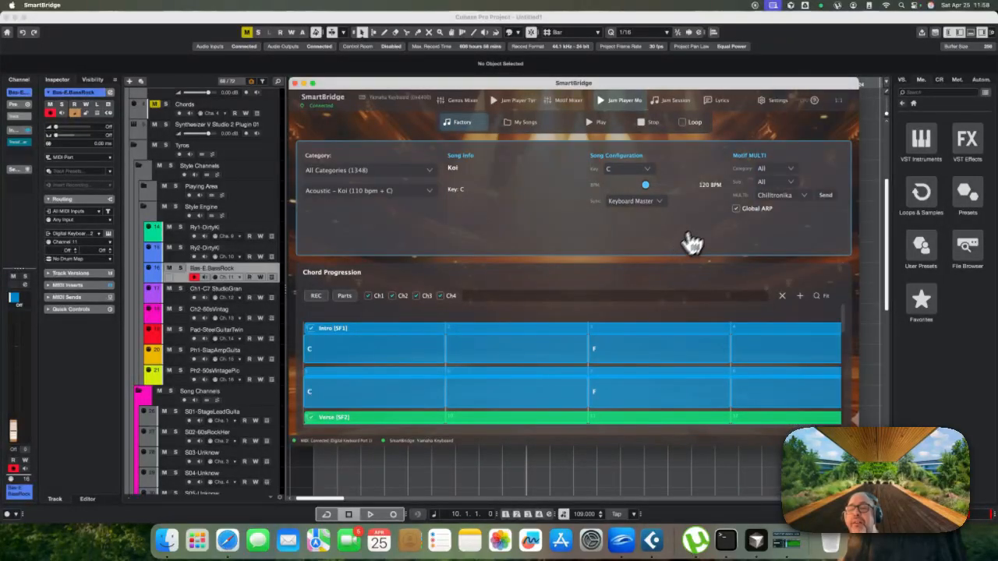
Filter the Motif MULTI list by the Clsic subcategory, choose the Classic Rock MULTI, and turn off Global ARP
click(781, 184)
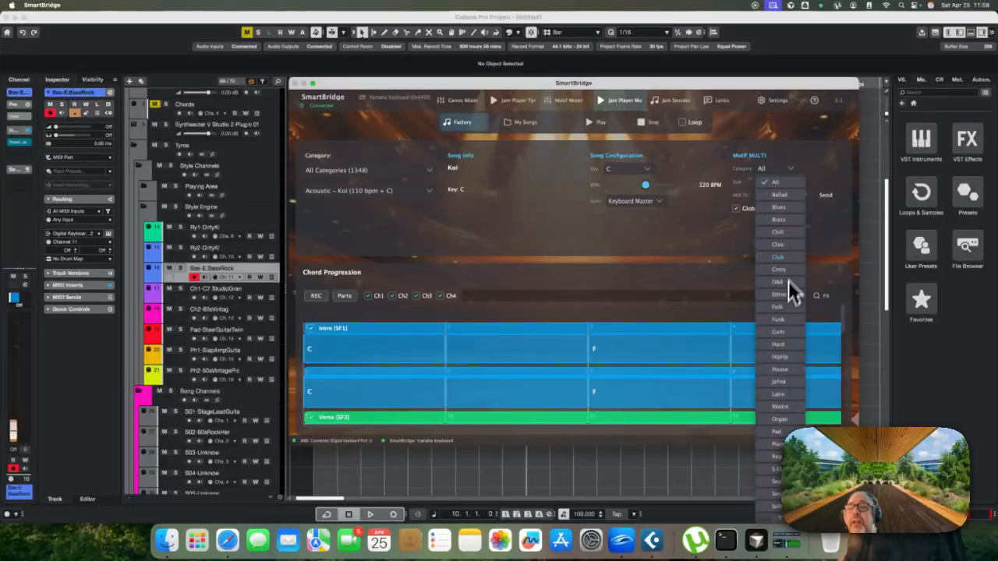
click(792, 245)
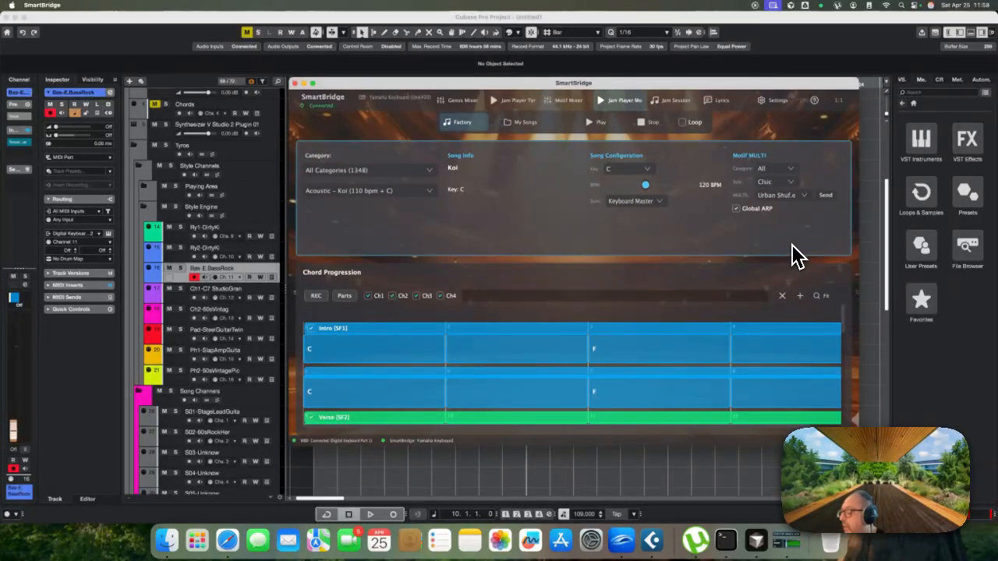
click(790, 196)
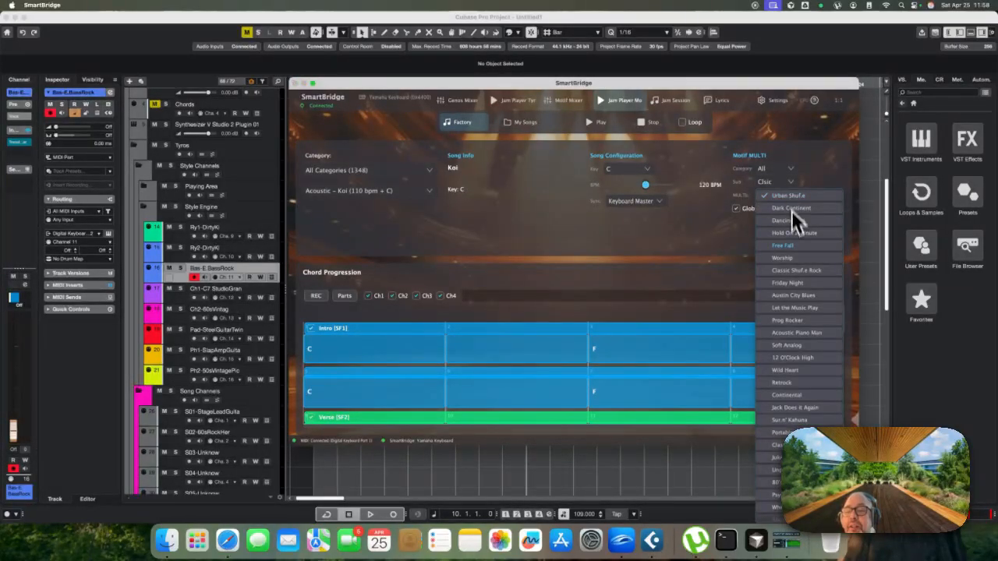
scroll(807, 360, down, 3)
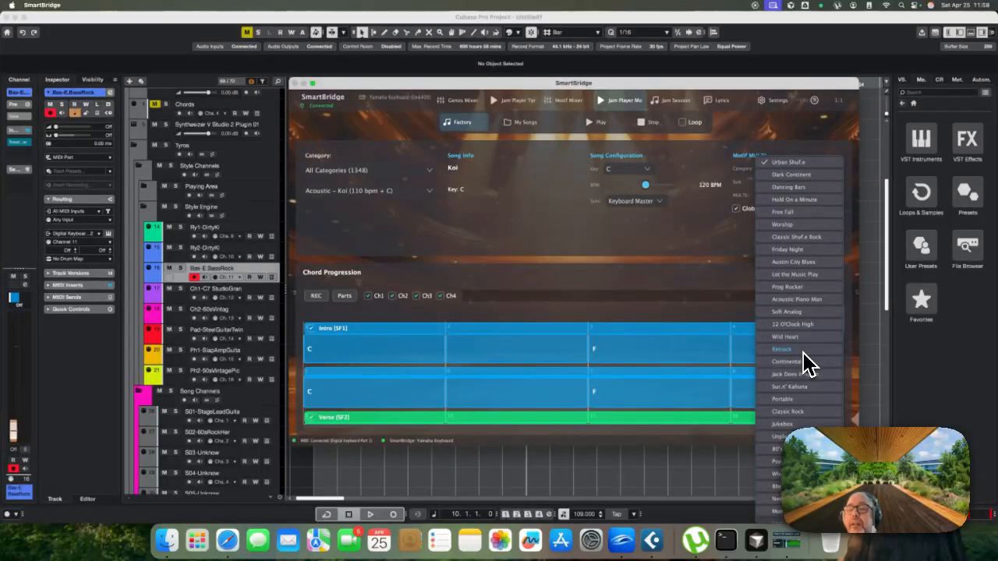
scroll(804, 353, down, 5)
click(796, 343)
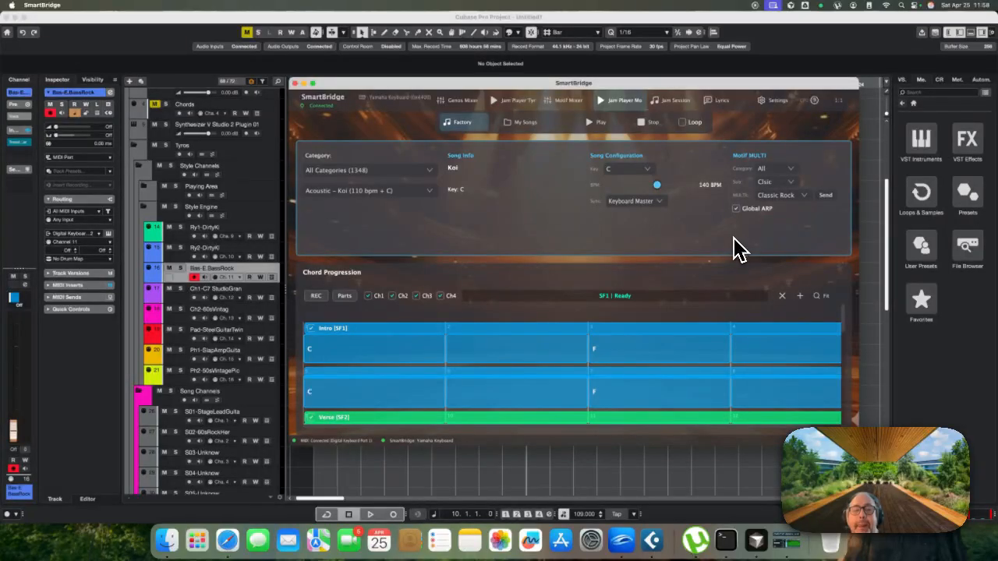
key(super+Tab)
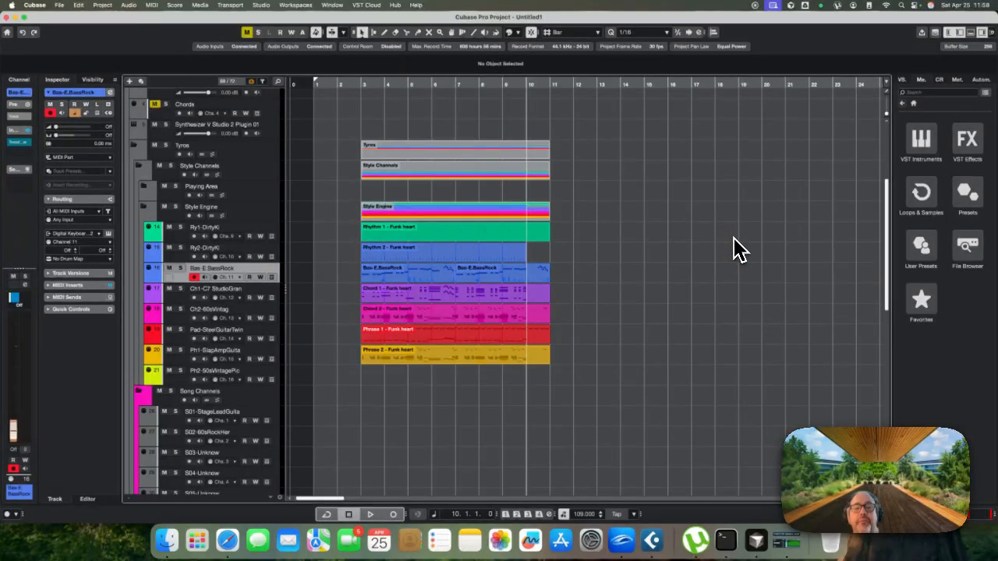
key(super+Tab)
click(735, 209)
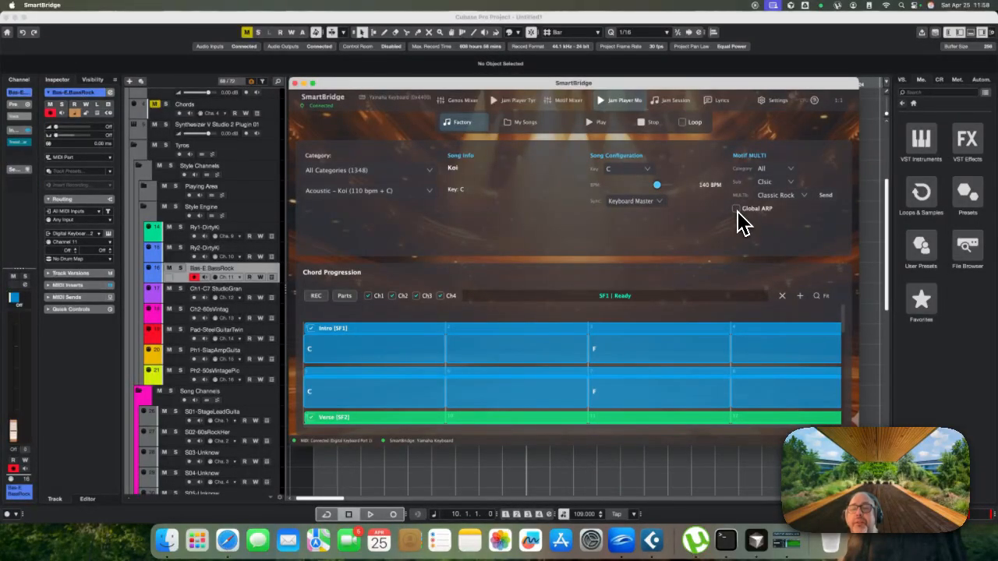
Refresh the Motif Mixer with the chosen MULTI's part settings and open the Riff Maker
click(569, 103)
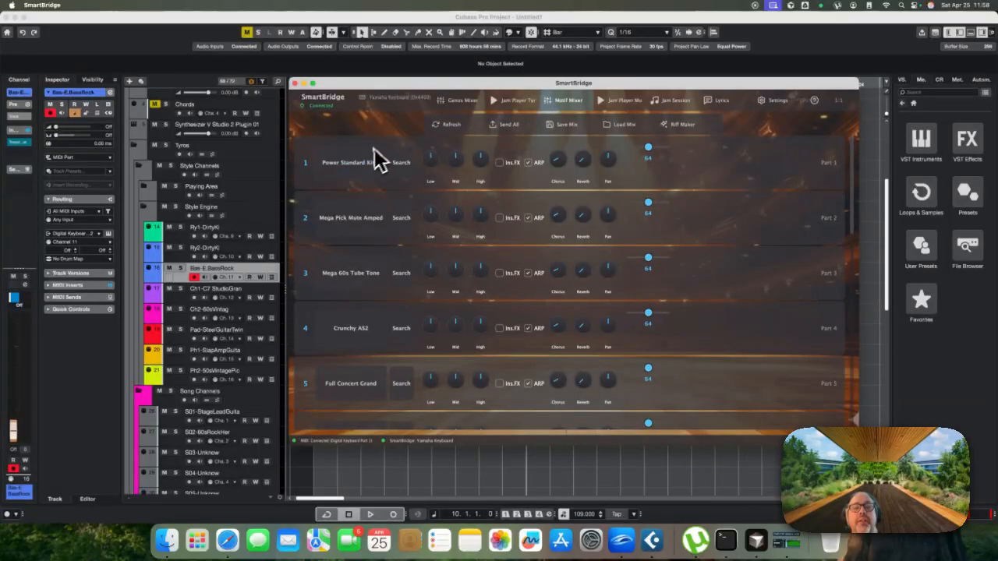
click(451, 128)
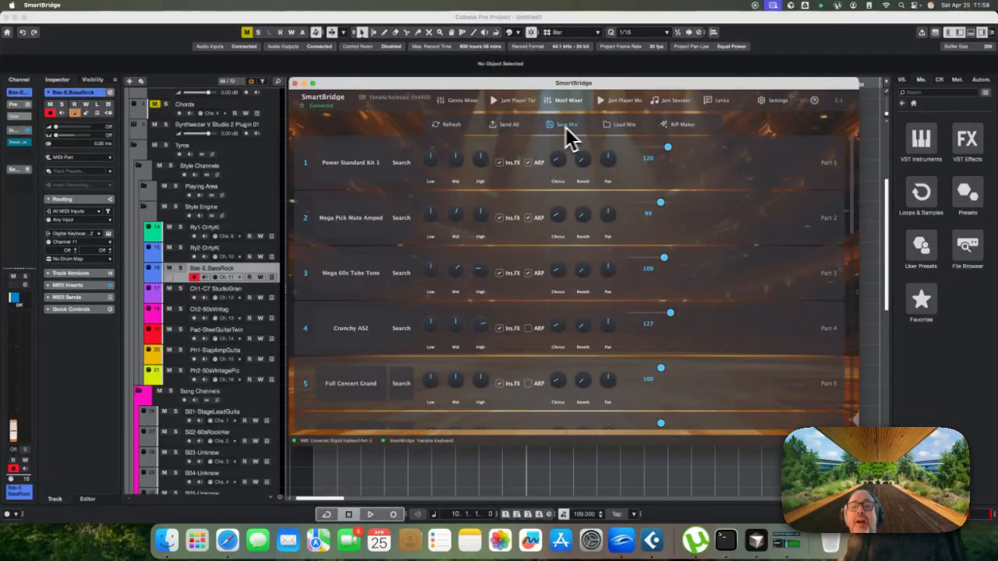
click(682, 129)
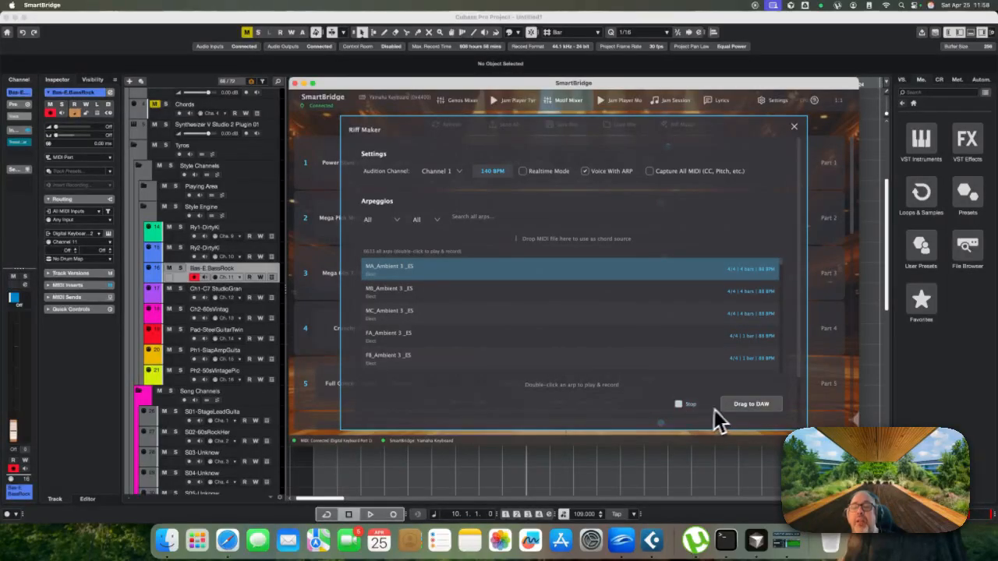
click(795, 127)
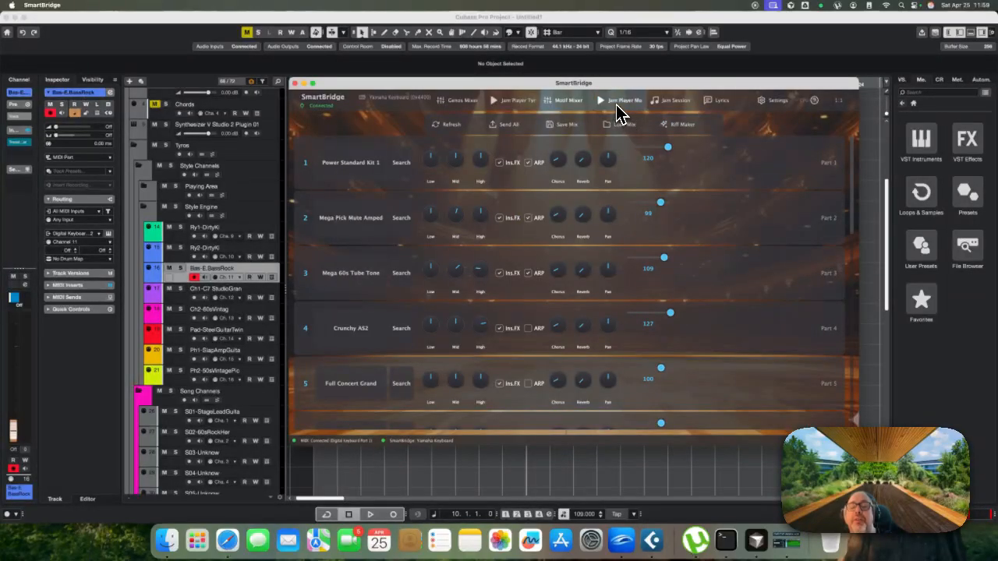
click(617, 103)
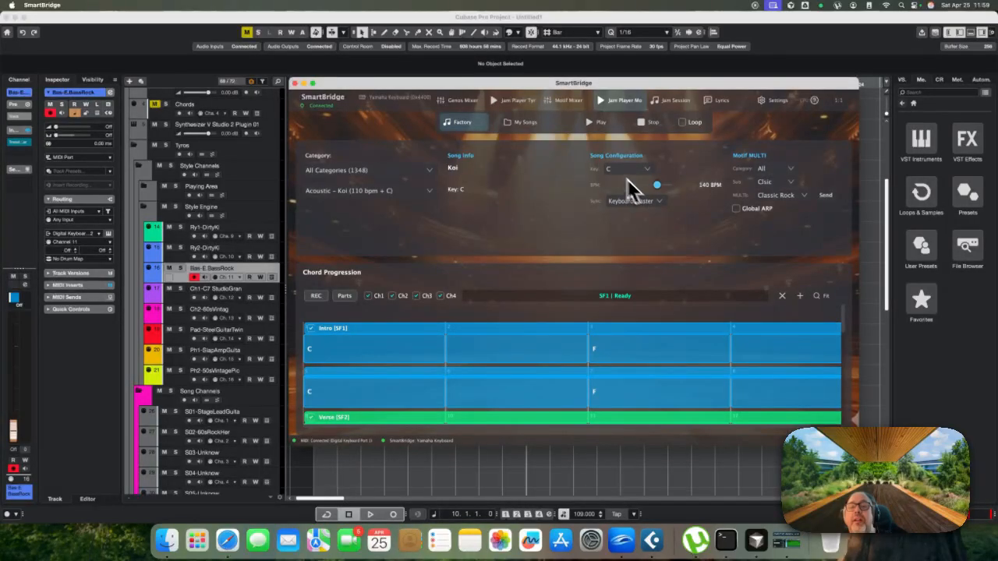
click(563, 103)
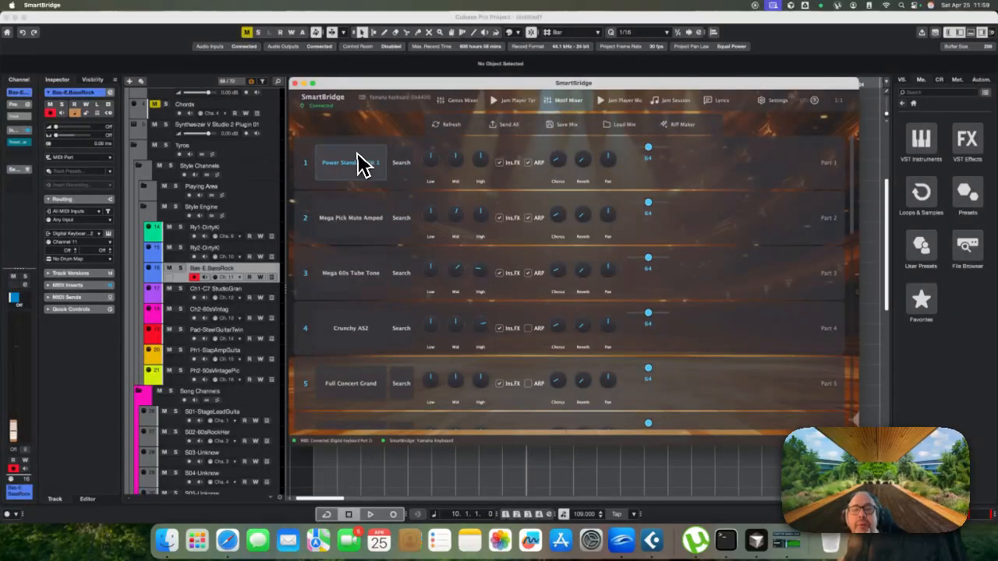
click(668, 131)
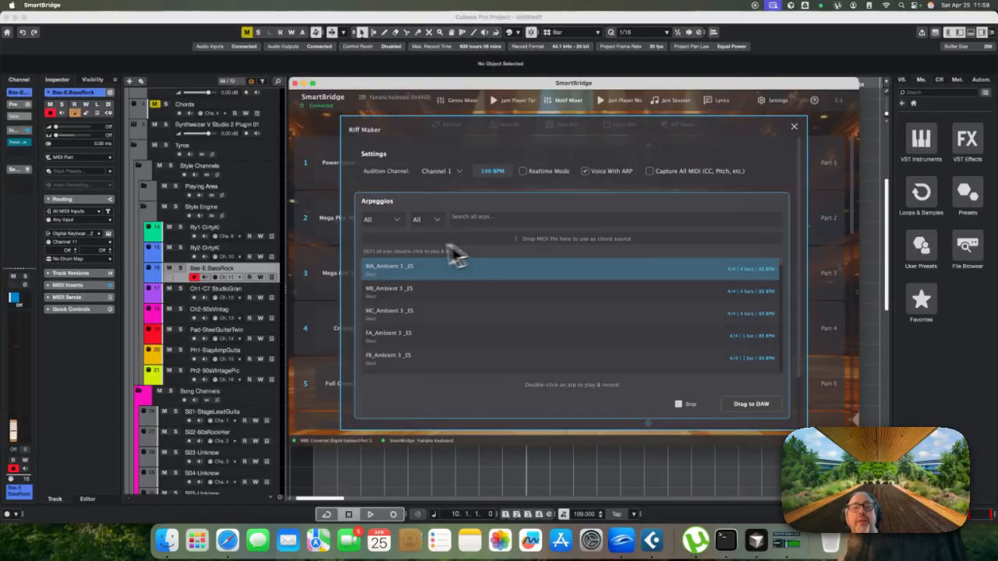
Filter the arpeggios to the DrPc category and the search term "rock", and play and record FA_Power Rock
click(388, 220)
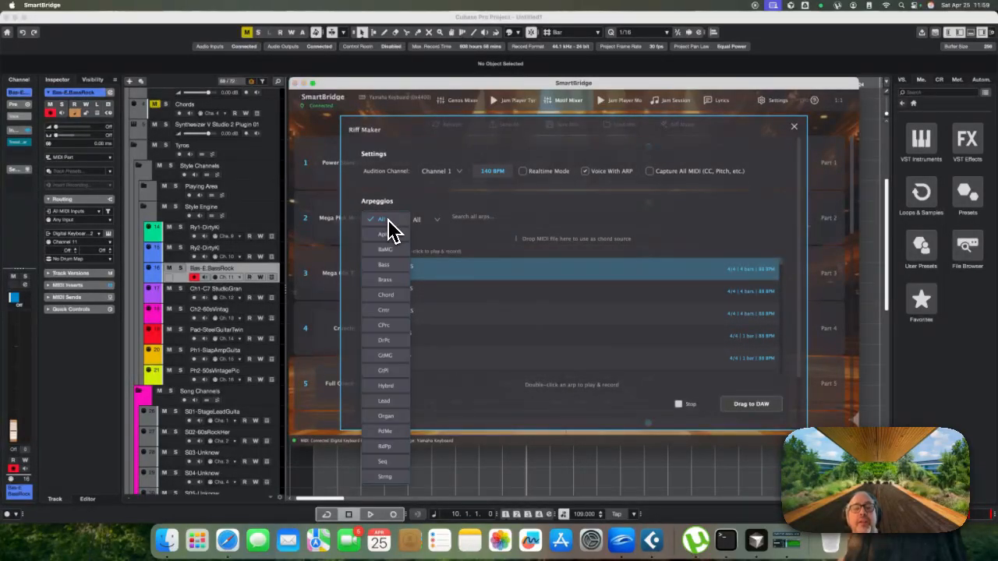
click(393, 342)
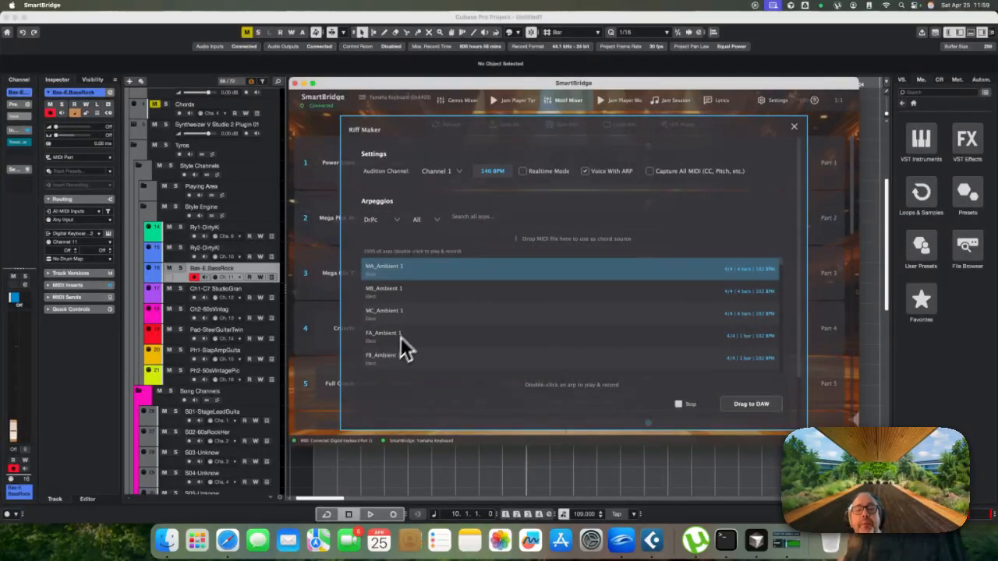
click(466, 219)
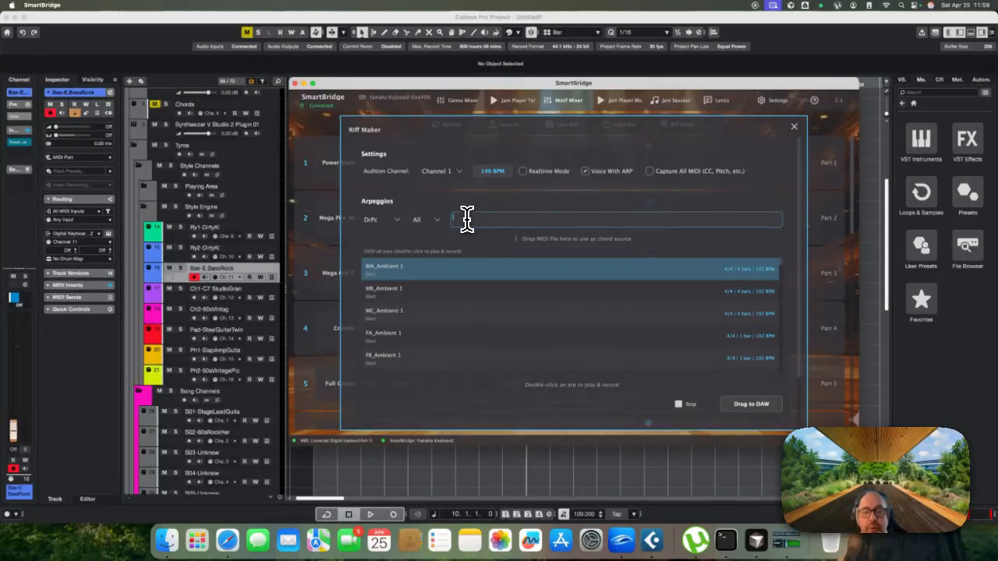
text(rock)
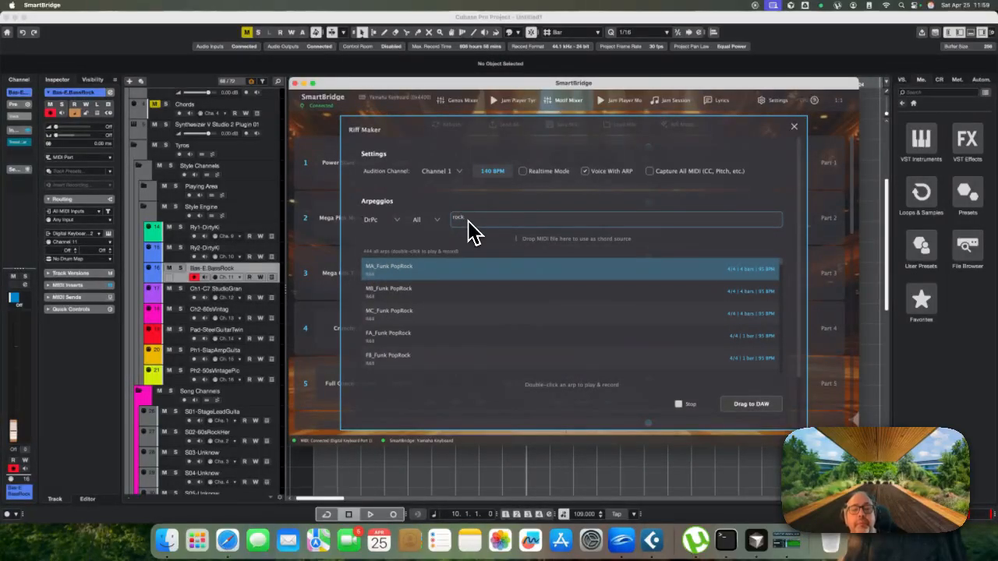
scroll(417, 312, down, 5)
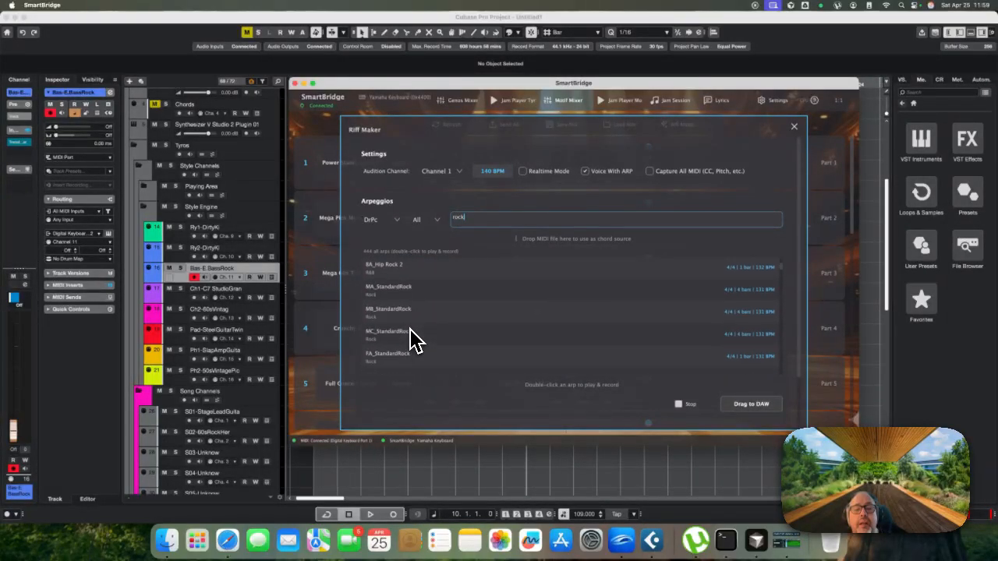
scroll(414, 340, down, 3)
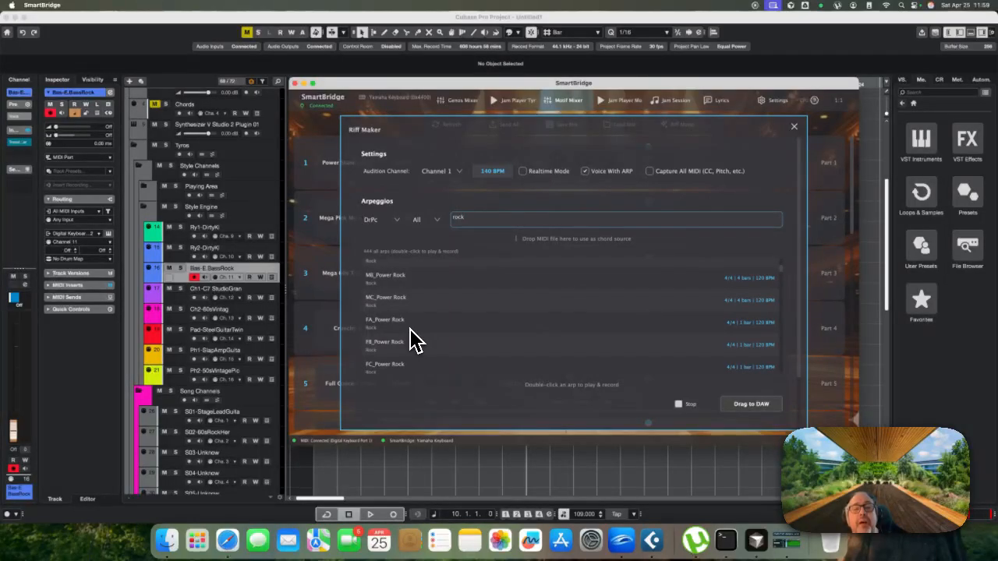
double_click(385, 325)
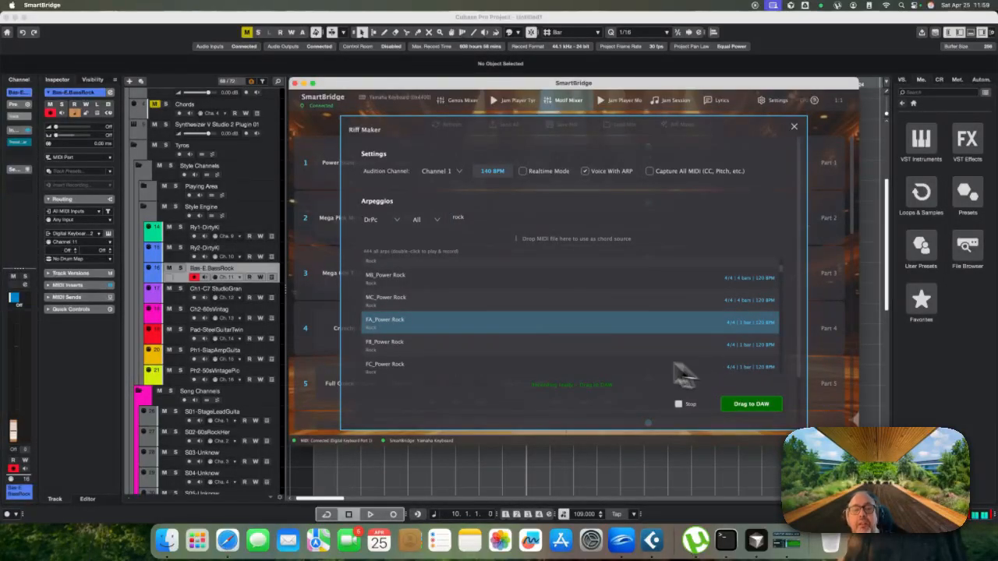
scroll(373, 333, down, 2)
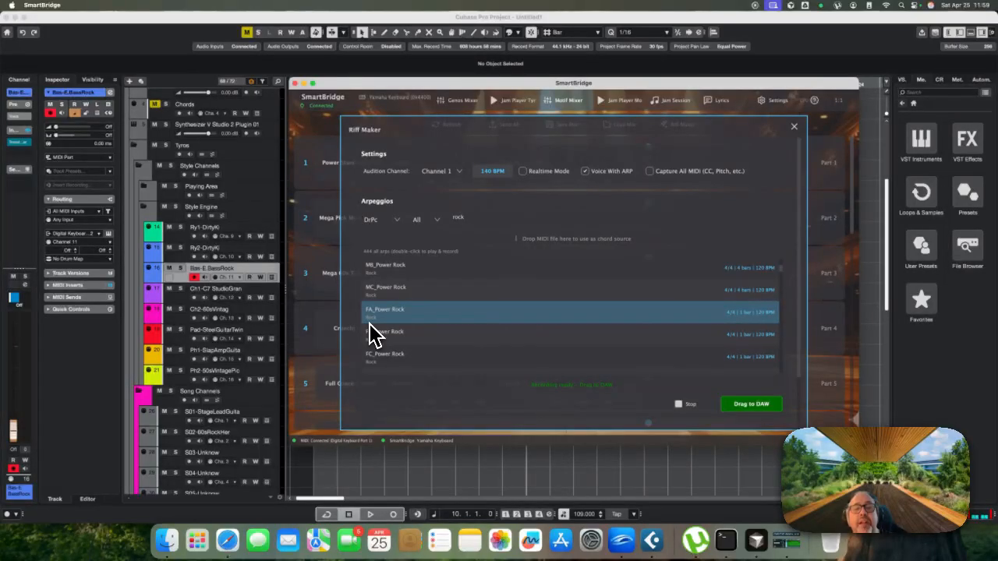
Narrow the arpeggios to the BA type and play and record BA_StandardRock, BA_Power Rock and BA_ContempRock in turn
click(421, 222)
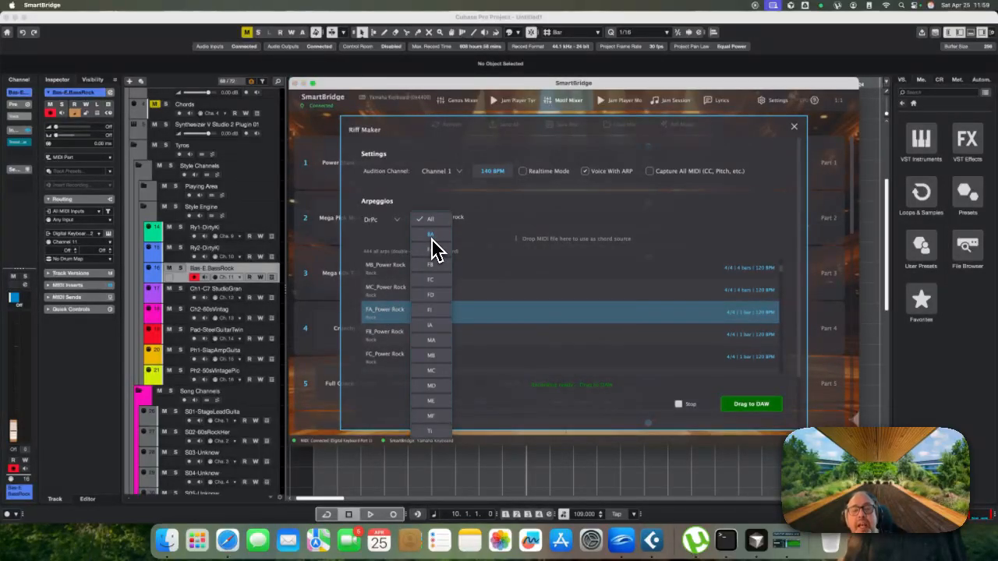
click(431, 235)
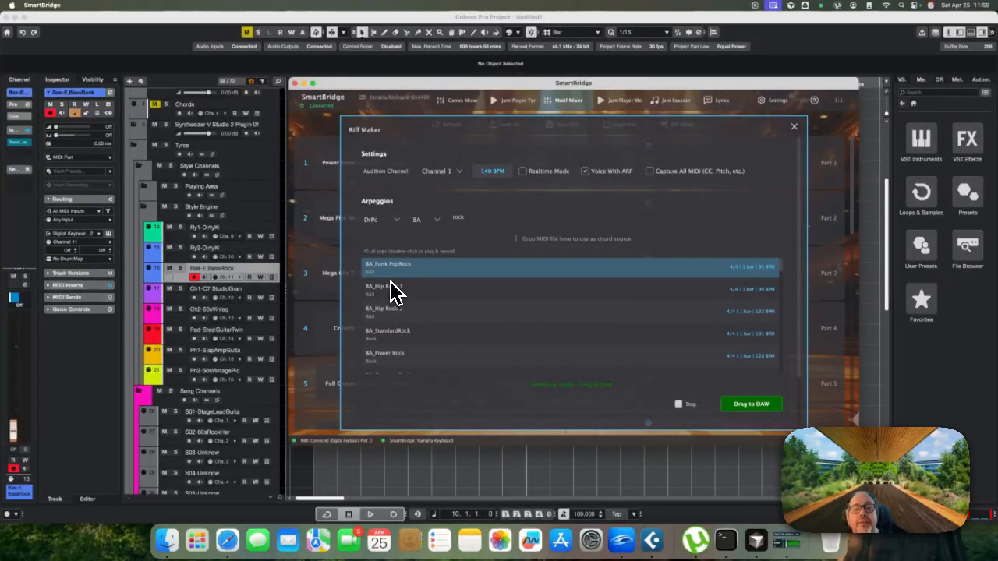
scroll(390, 304, down, 3)
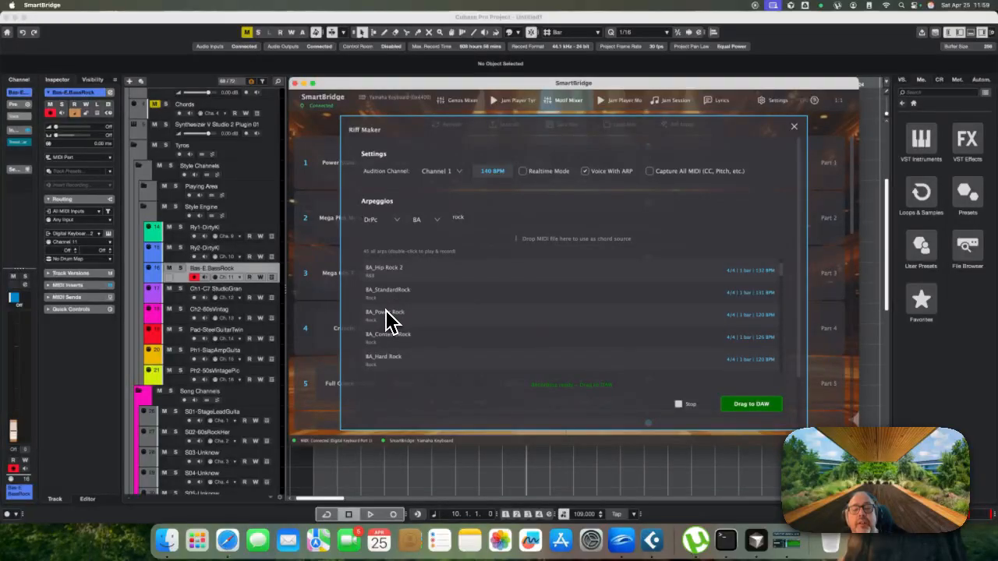
double_click(391, 297)
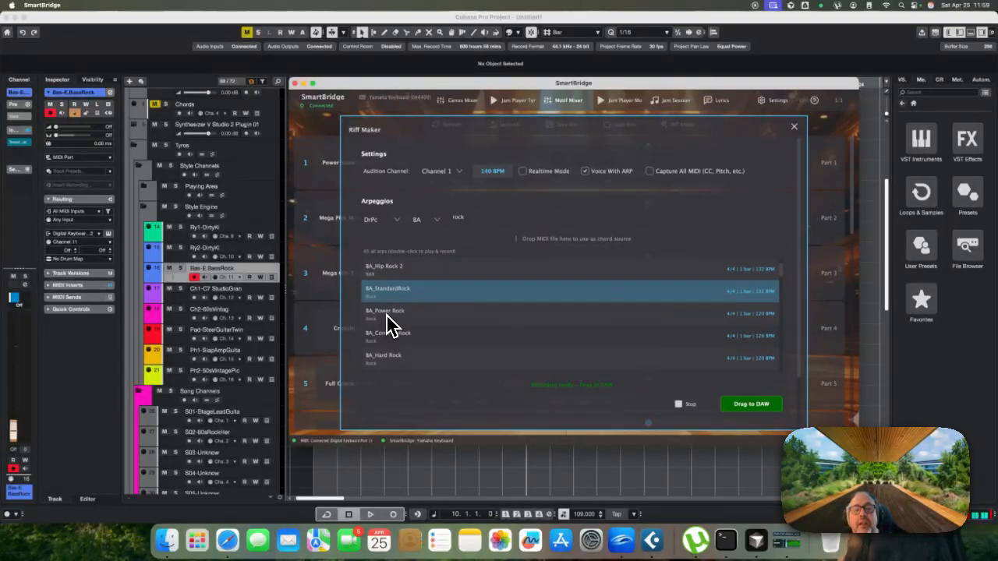
double_click(388, 318)
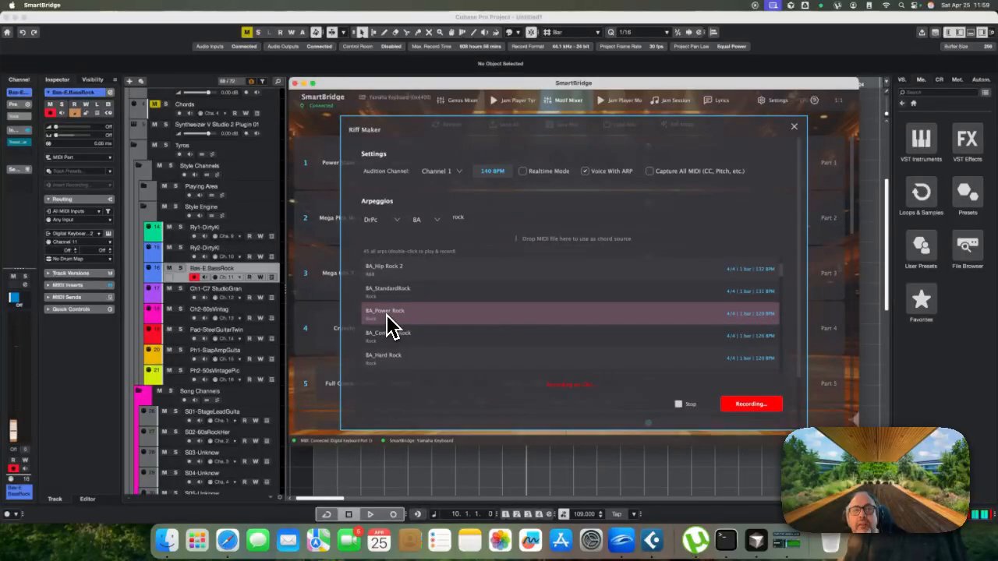
scroll(388, 316, down, 1)
double_click(388, 316)
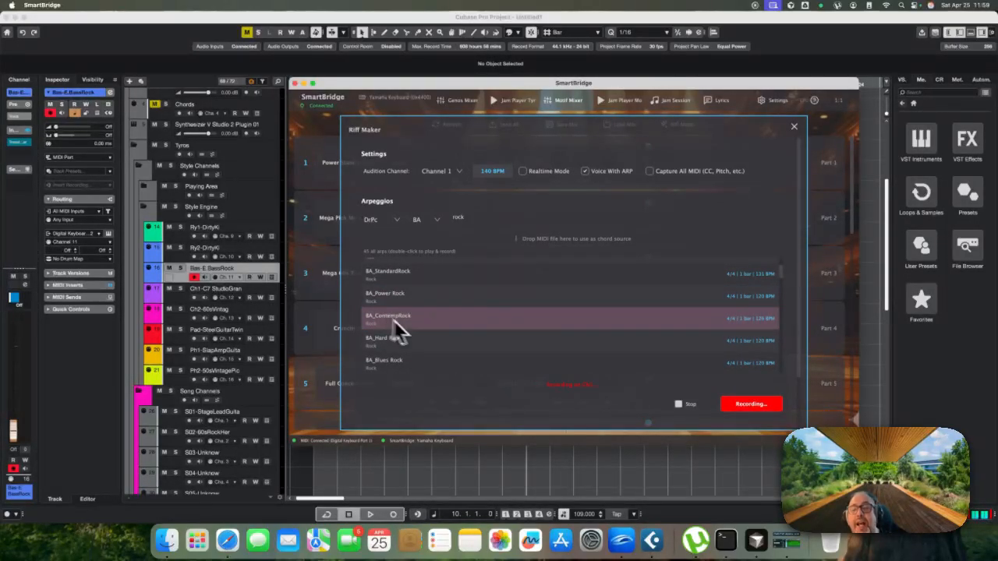
Place the recorded BA_ContempRock riff on the Ry2 track at bar 10 in Cubase and play back the break
drag(751, 407, 538, 268)
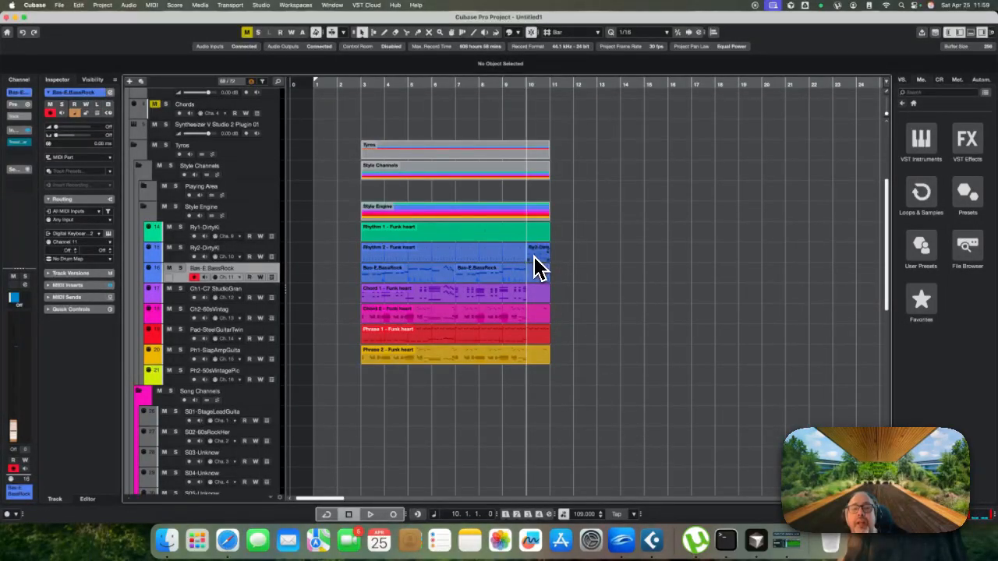
key(space)
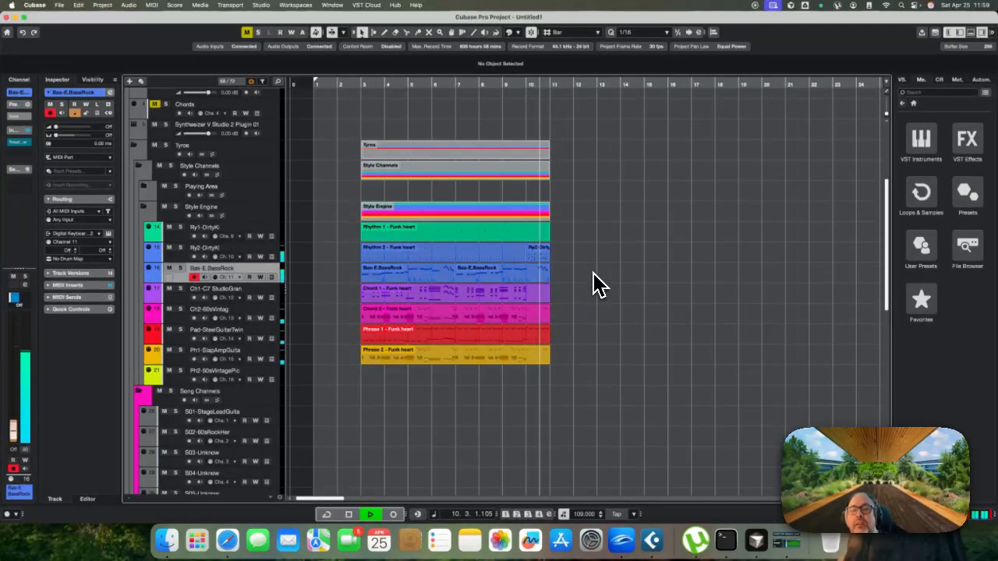
key(space)
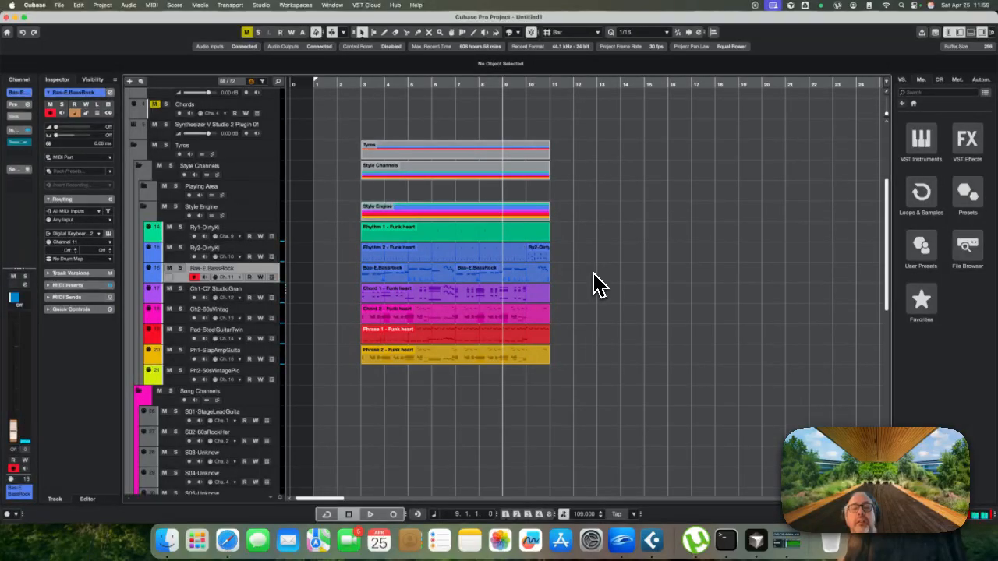
key(space)
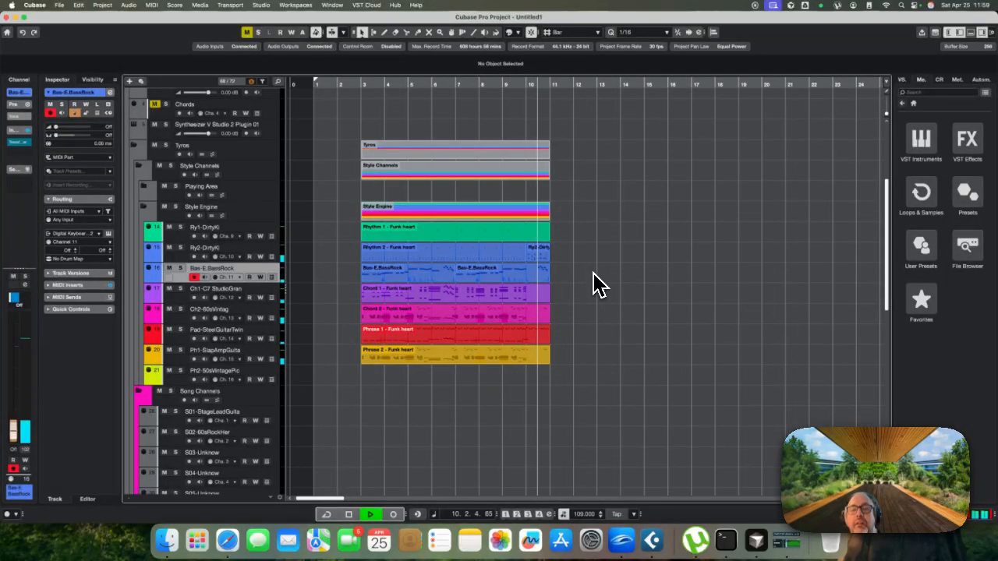
key(space)
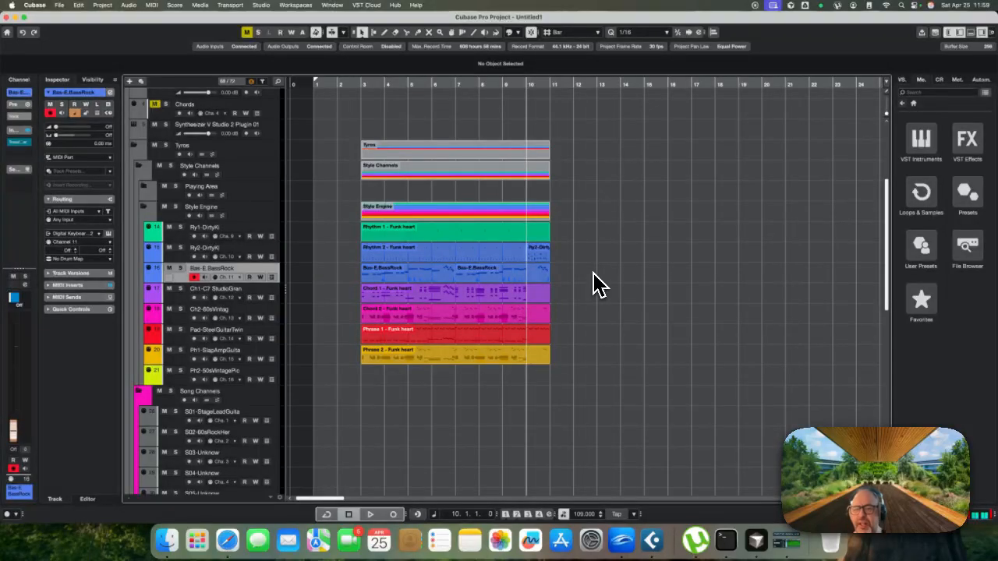
Play and record the BA_Hard Rock arpeggio in SmartBridge's Riff Maker
key(super+Tab)
double_click(384, 340)
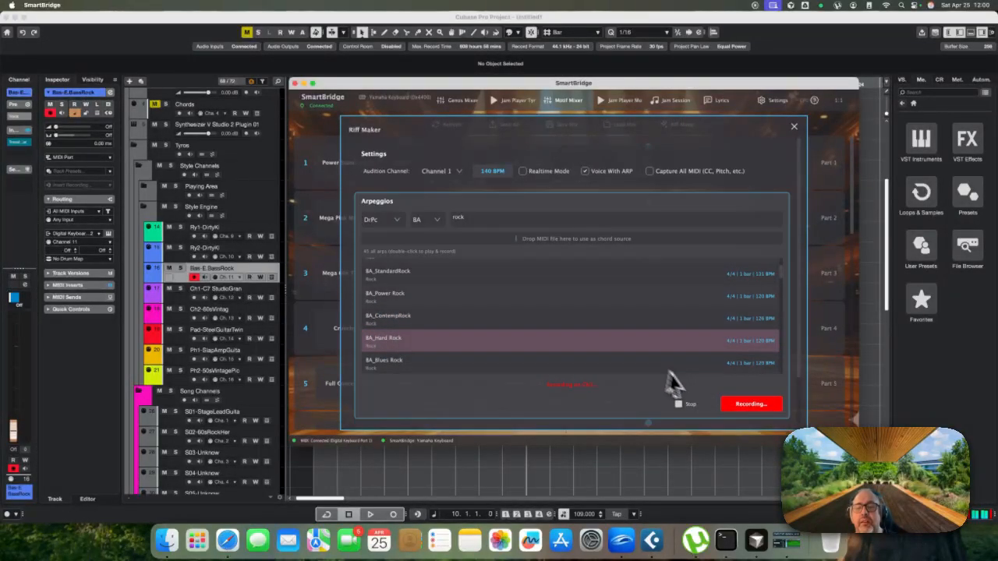
click(689, 405)
Place the recorded BA_Hard Rock riff on the Ry2 track at bar 10 in Cubase and play back the break
key(super+Tab)
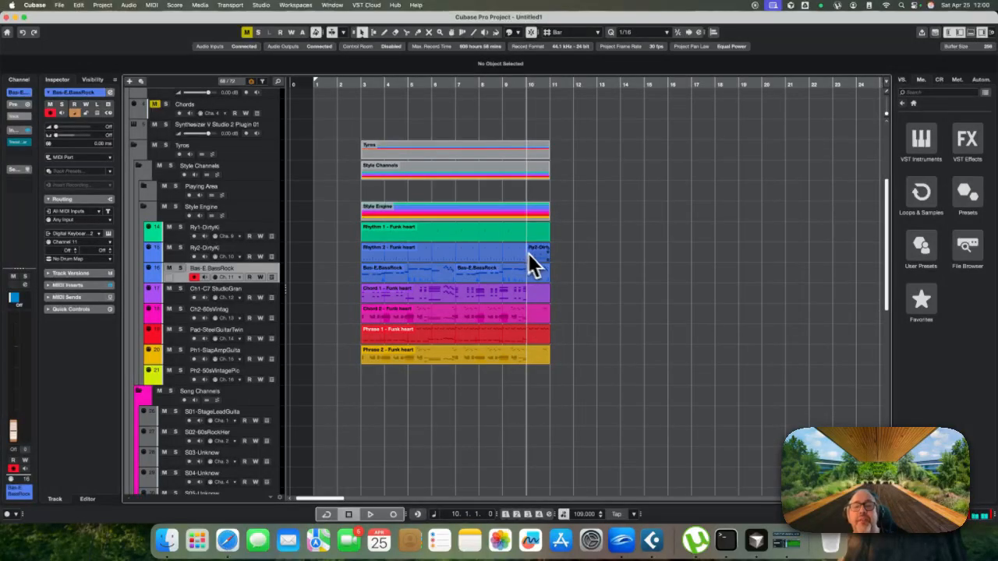
key(super+Tab)
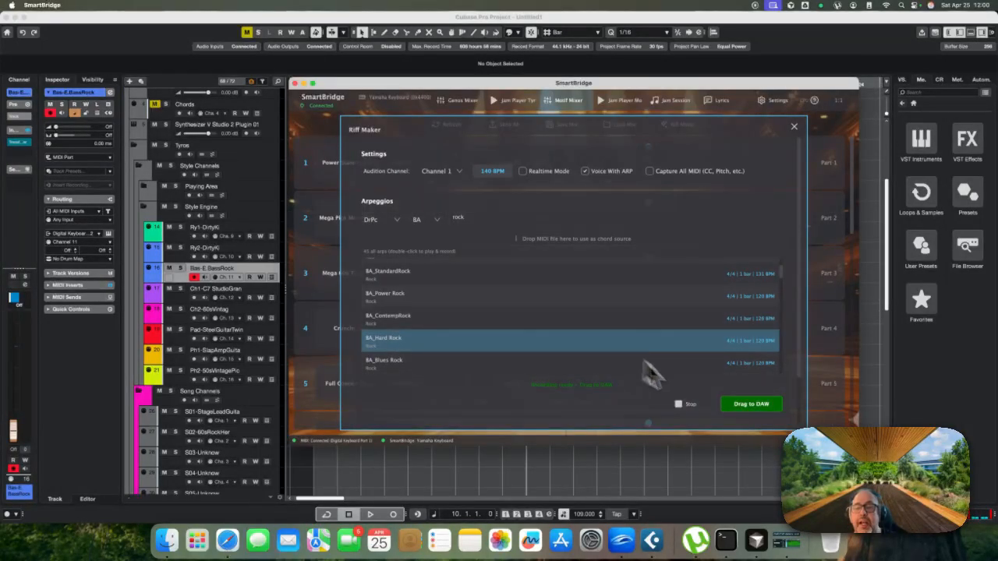
mouse_move(746, 411)
mouse_down()
mouse_move(629, 474)
mouse_move(528, 317)
mouse_move(538, 267)
mouse_up()
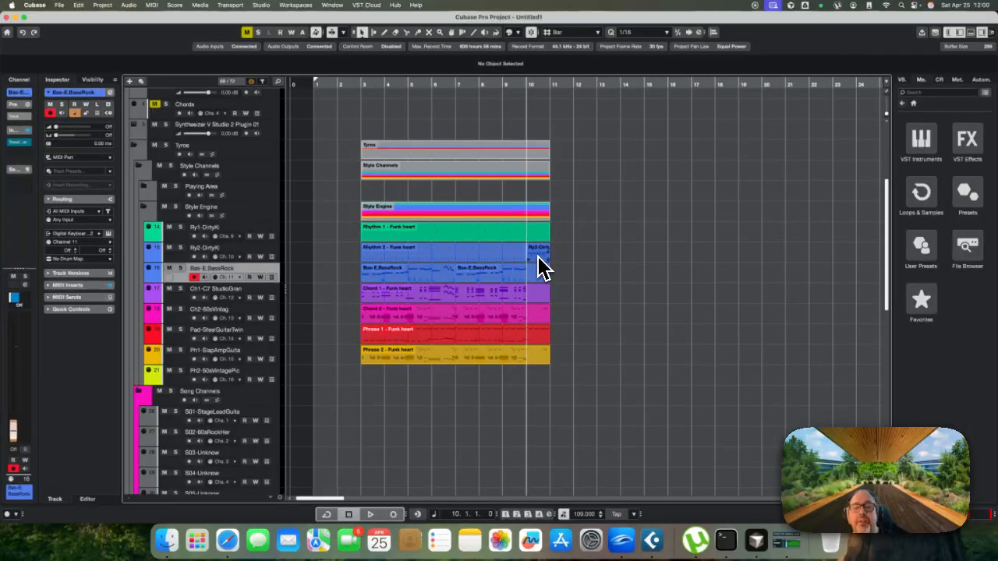
key(space)
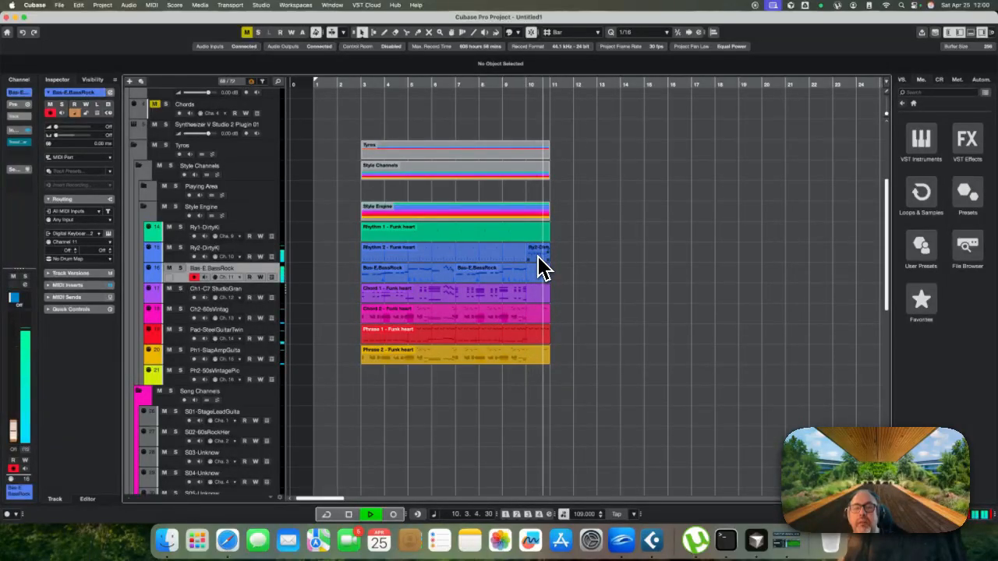
key(space)
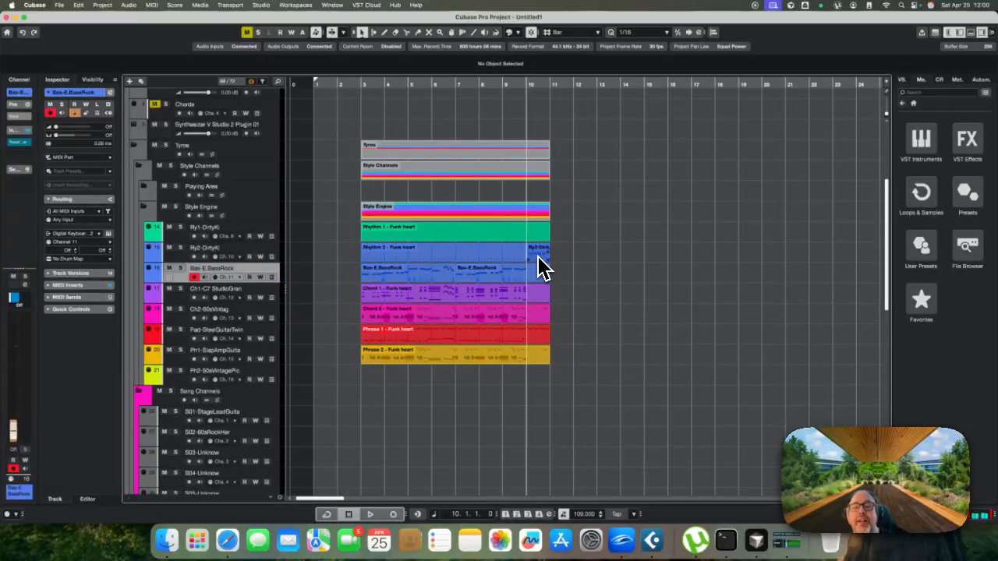
Move Cubase's playhead to bar 11 and close the Riff Maker in SmartBridge
scroll(537, 256, left, 1)
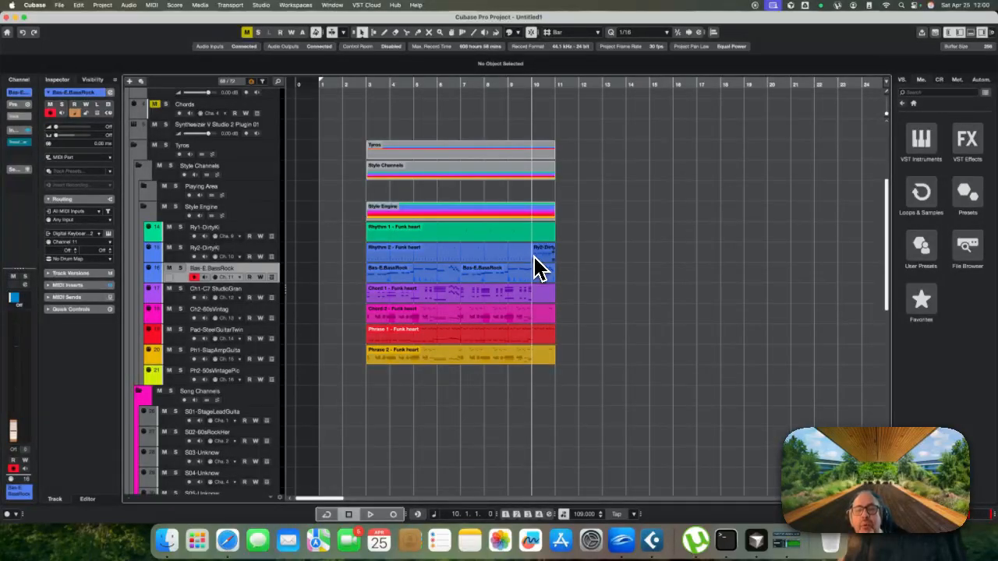
key(KP_Add)
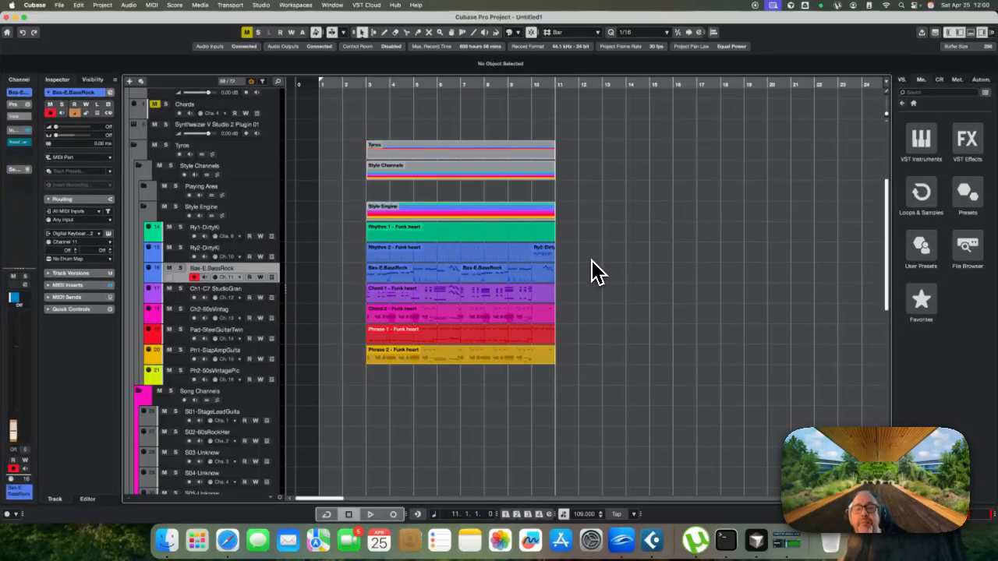
scroll(593, 268, up, 5)
key(super+Tab)
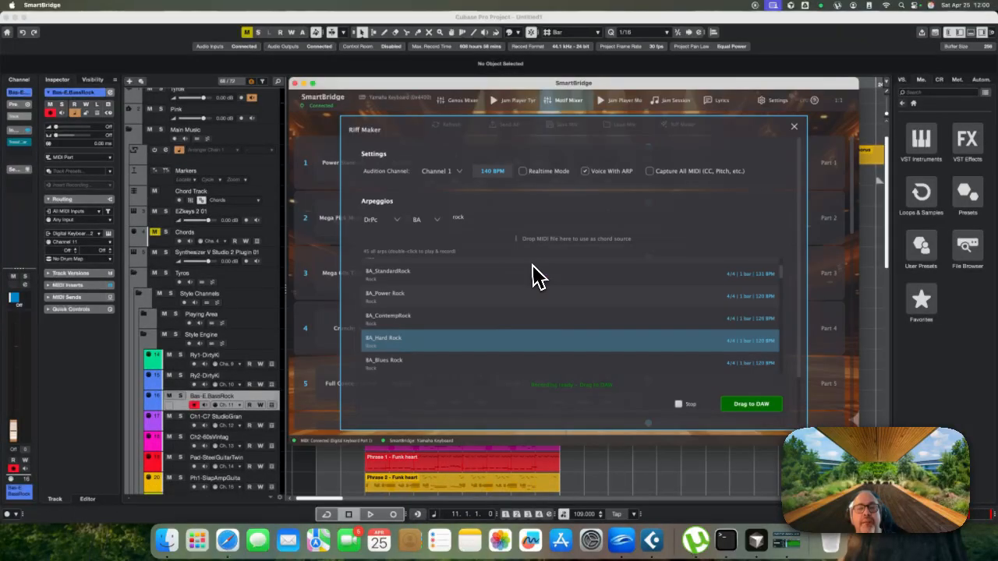
click(794, 127)
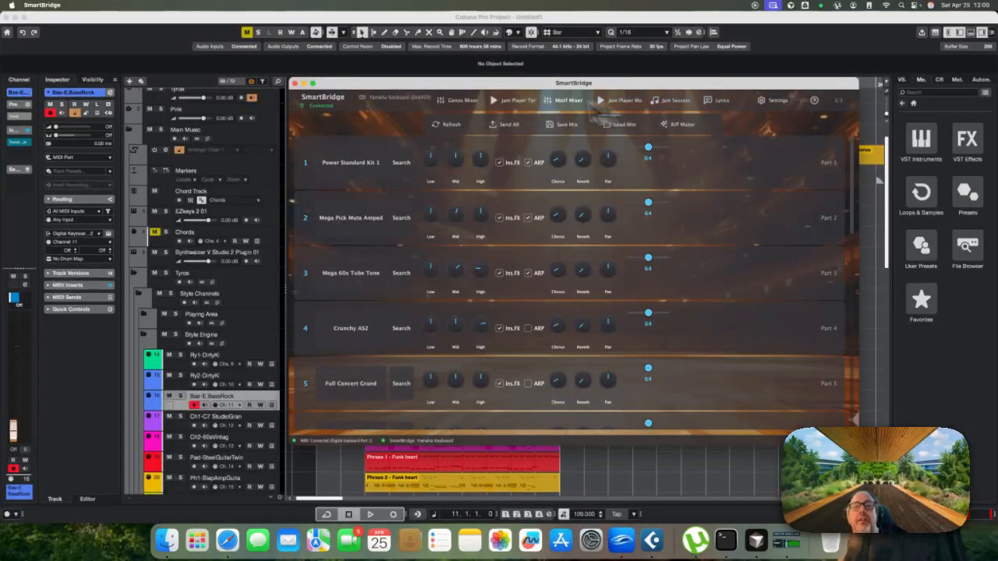
Find the Vers section of Funk heart in the Tyros Jam Player and place its chords on Cubase's Chords track at bar 3
click(459, 101)
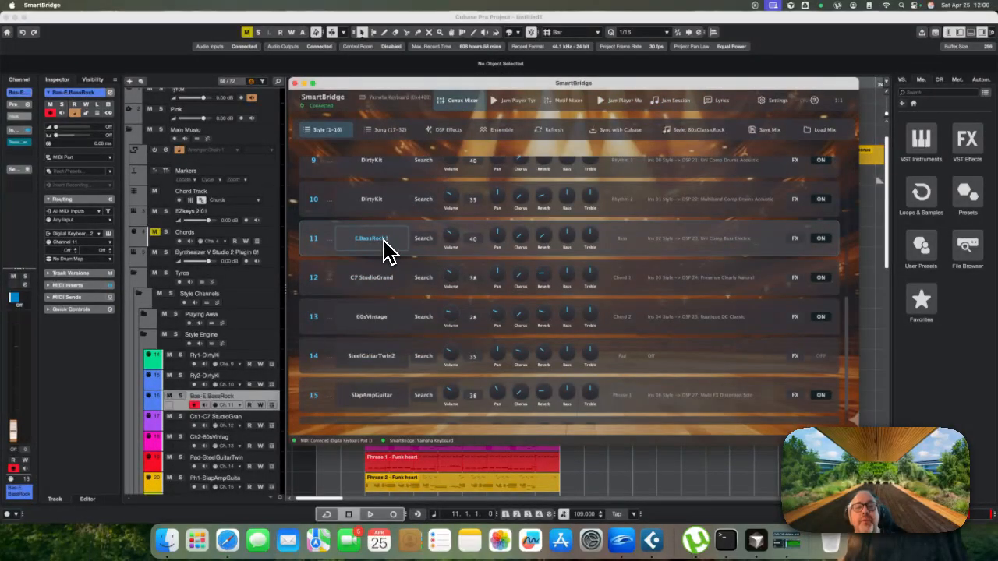
click(514, 104)
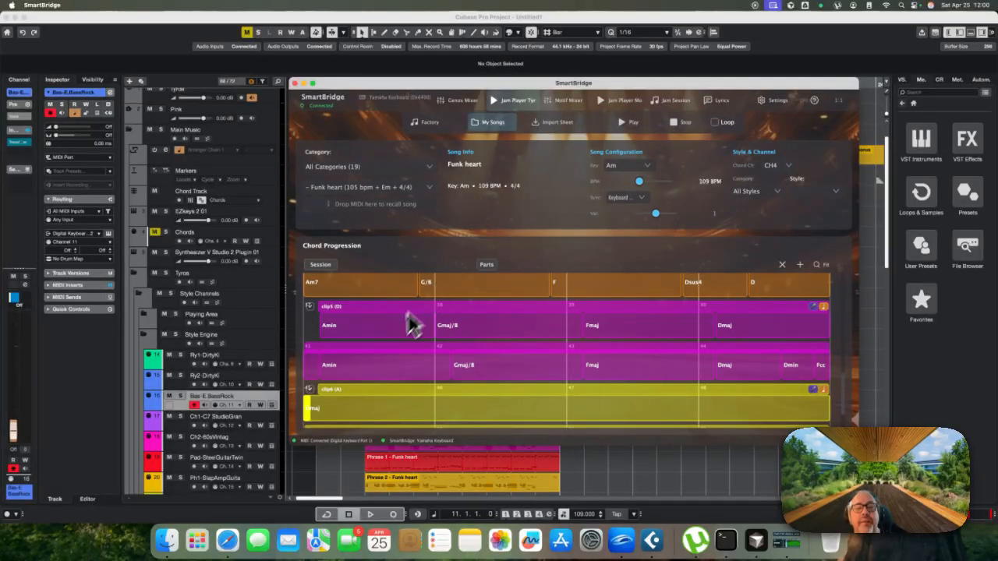
scroll(372, 374, up, 3)
scroll(372, 385, up, 2)
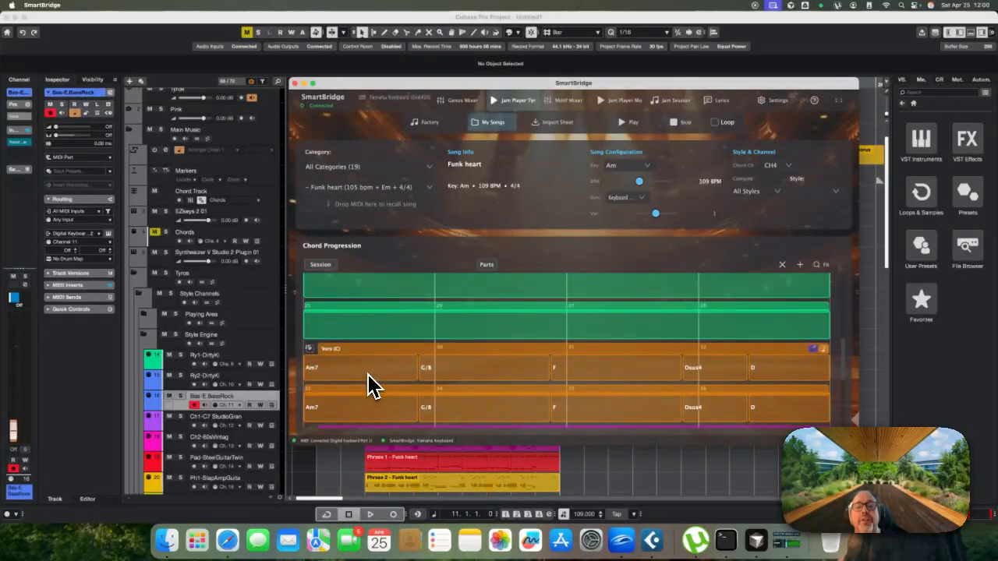
scroll(371, 384, up, 1)
scroll(374, 329, down, 1)
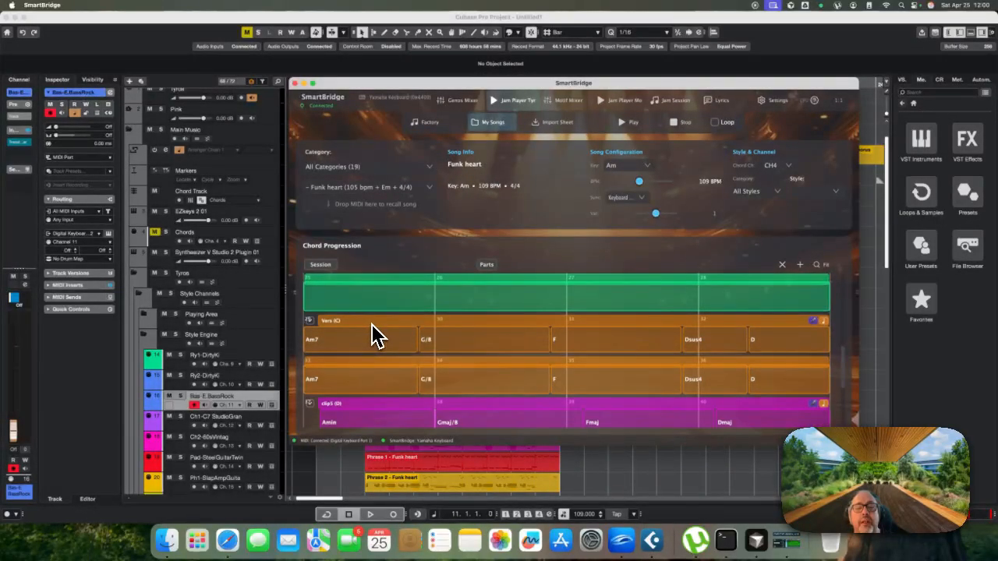
drag(375, 334, 371, 239)
Create chord events from the Vers chords part at bar 3, including bass notes and tensions and interpreting the sustain pedal
click(433, 248)
right_click(430, 242)
mouse_move(430, 243)
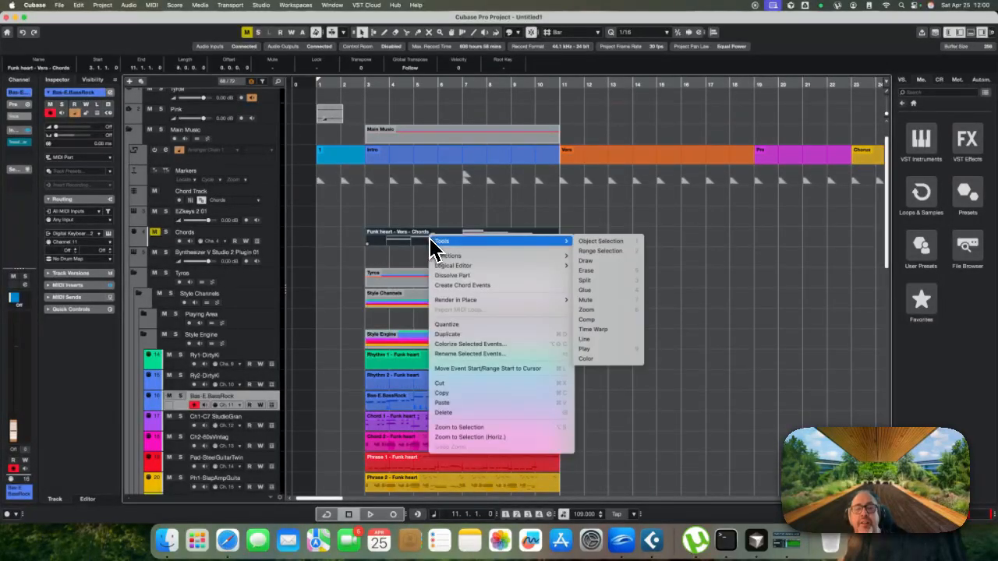
click(469, 286)
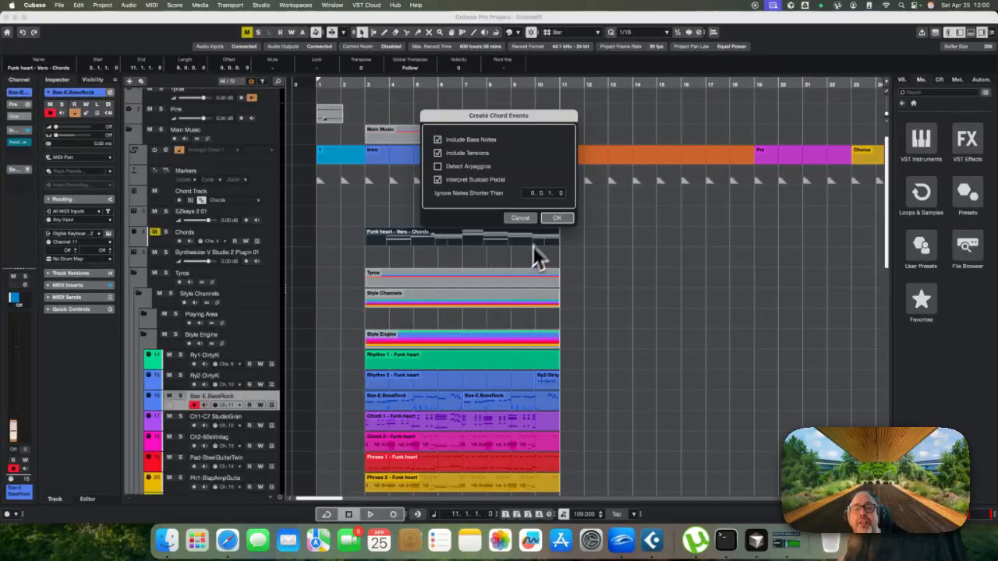
click(557, 220)
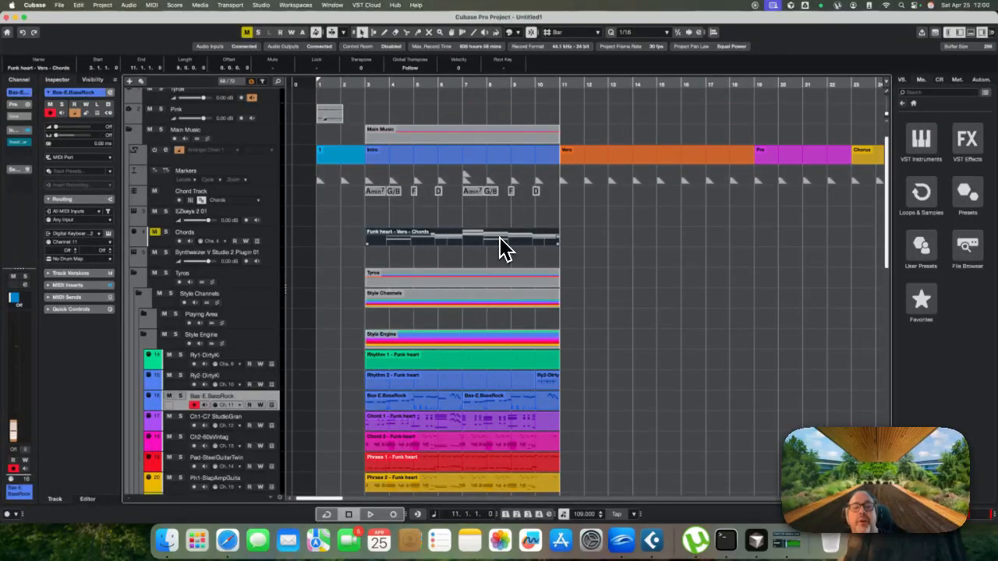
Duplicate the Vers chords part to bar 11 and create chord events from the copy
key(super+d)
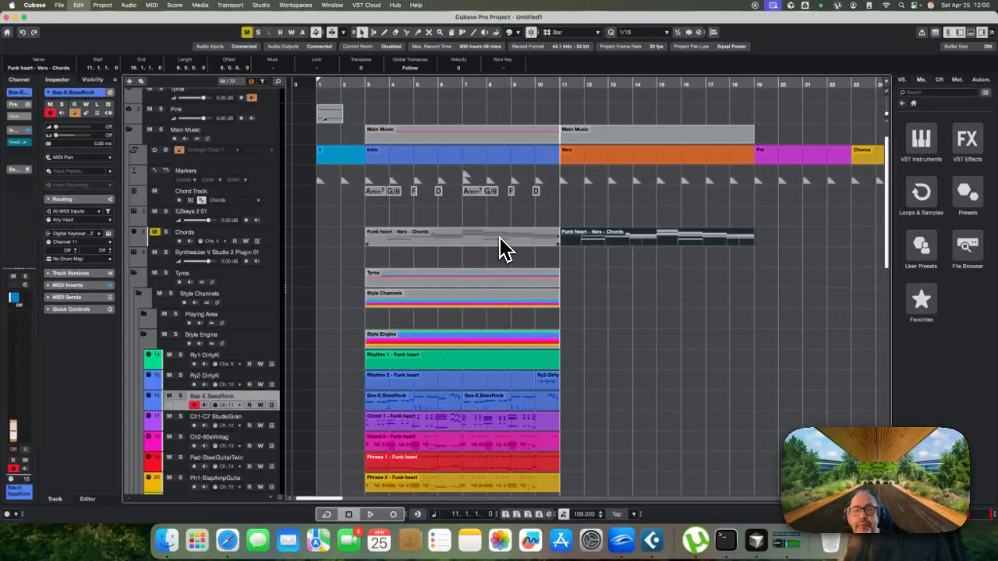
right_click(667, 237)
click(697, 290)
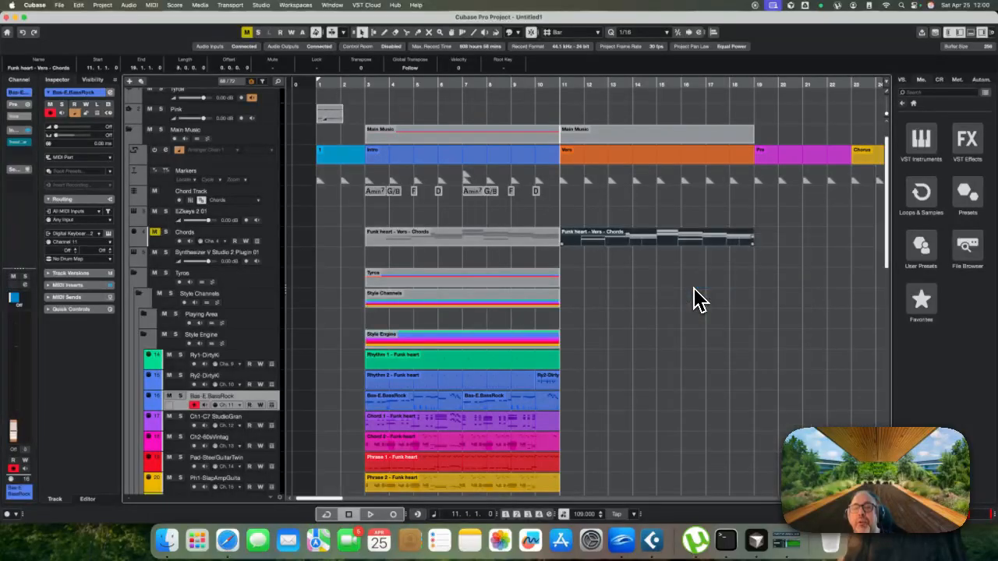
click(552, 219)
scroll(613, 256, right, 4)
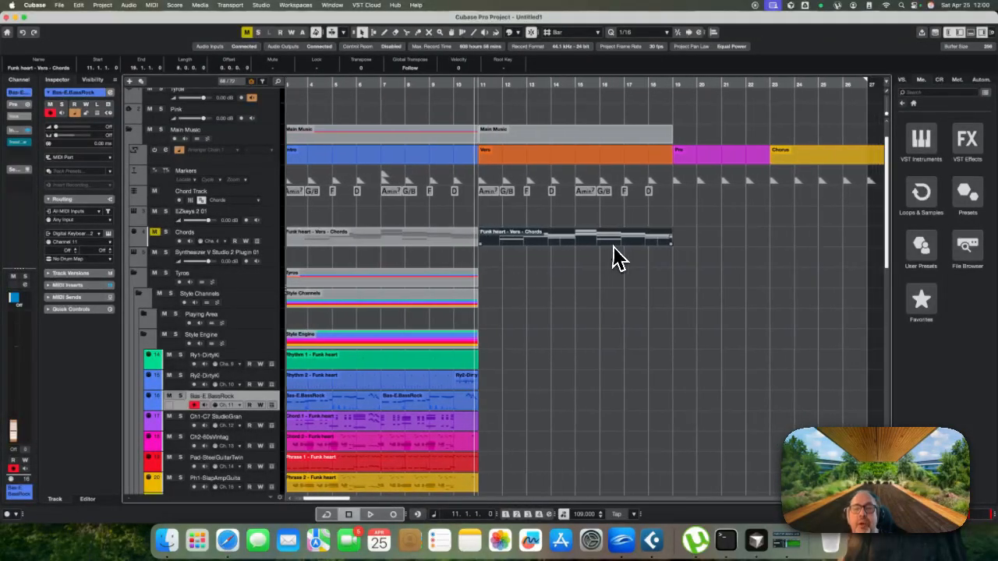
scroll(562, 284, down, 1)
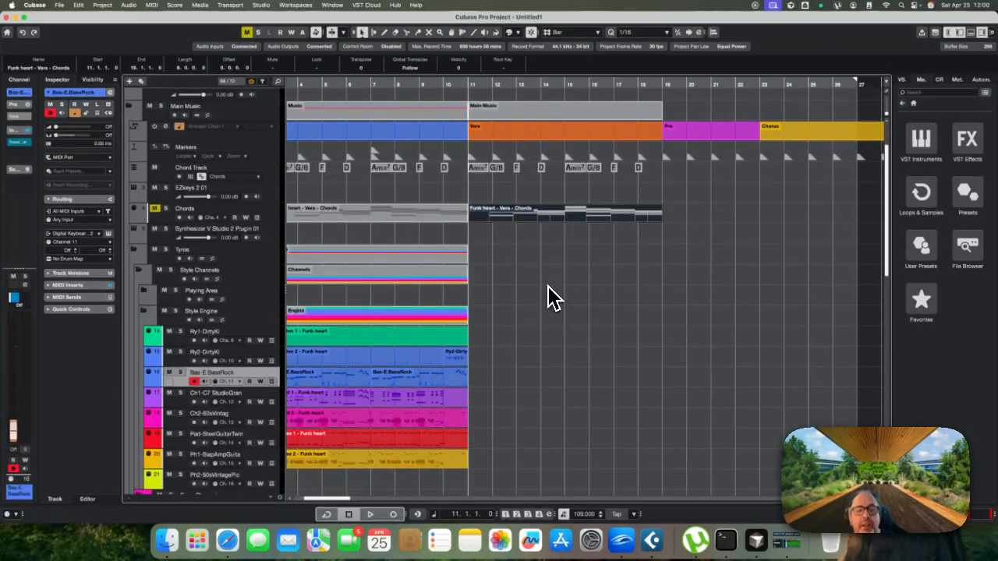
key(super+Tab)
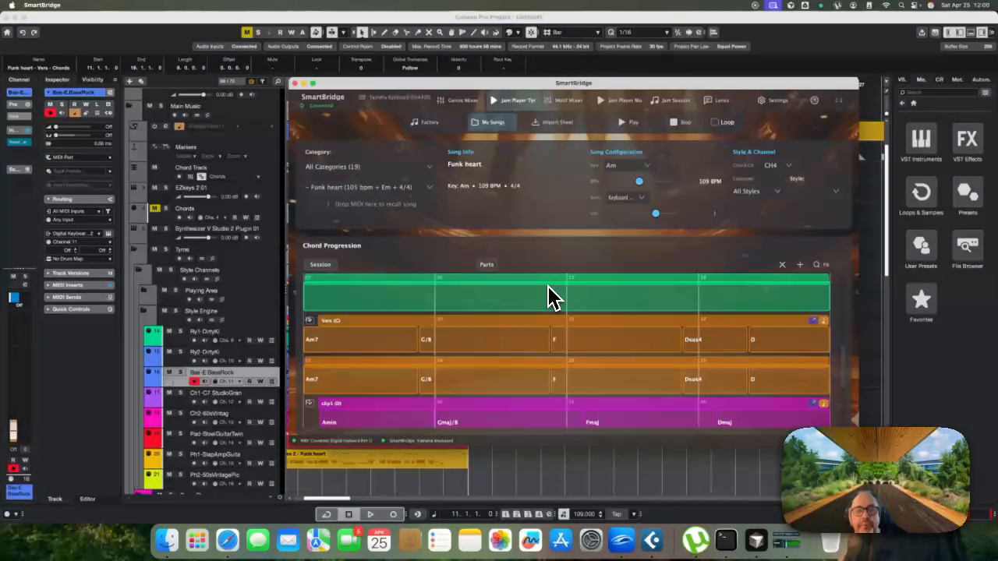
double_click(364, 343)
click(555, 221)
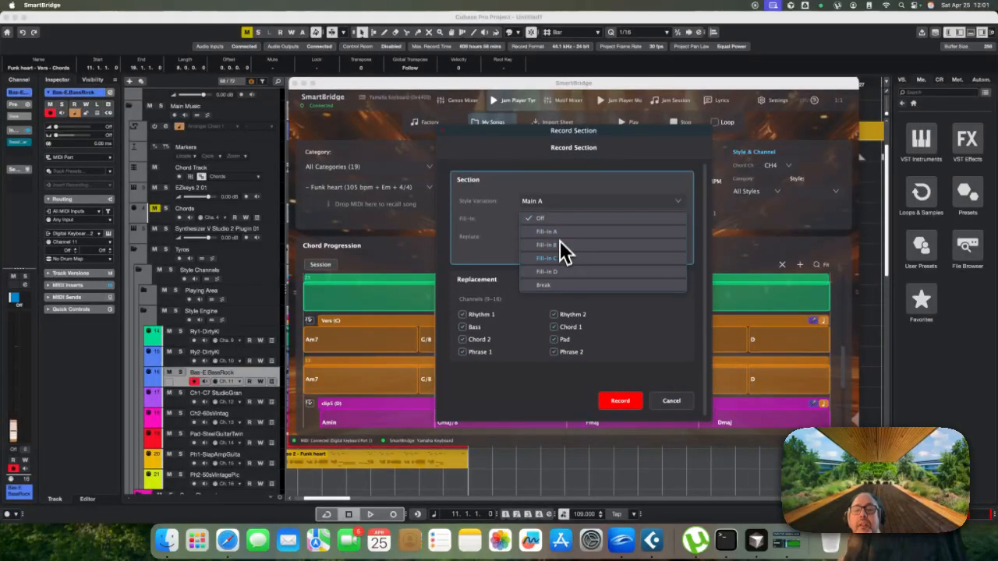
click(557, 286)
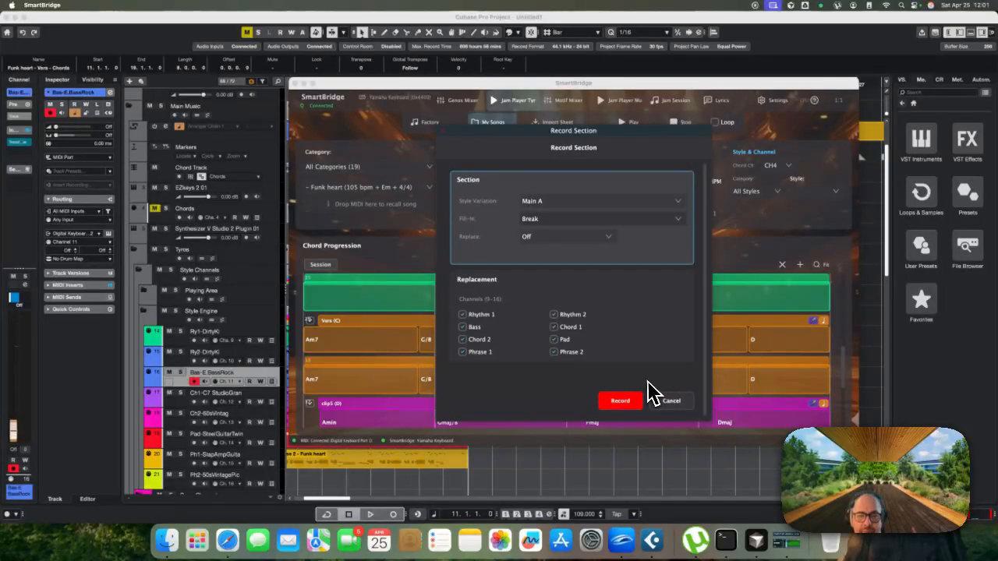
click(633, 404)
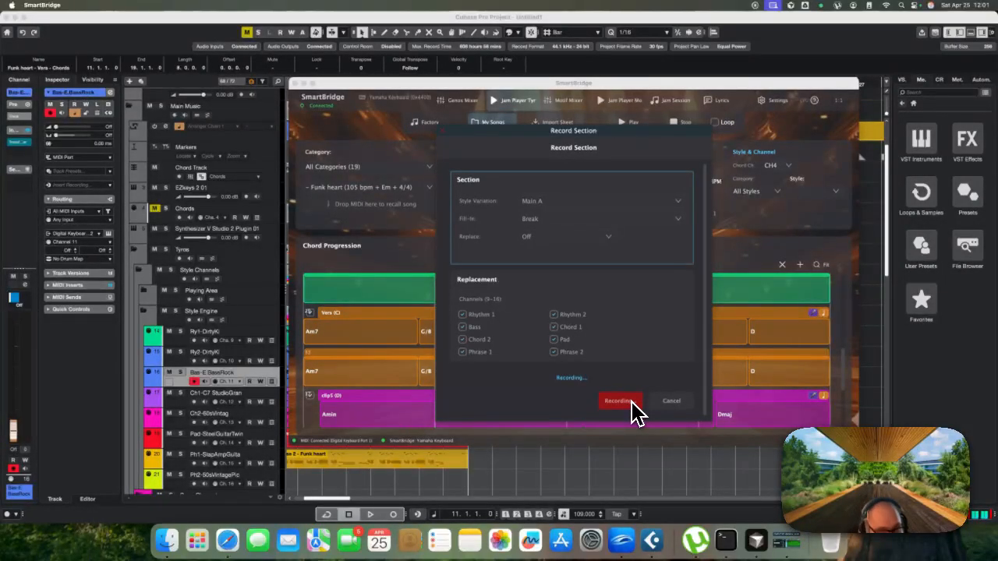
click(444, 131)
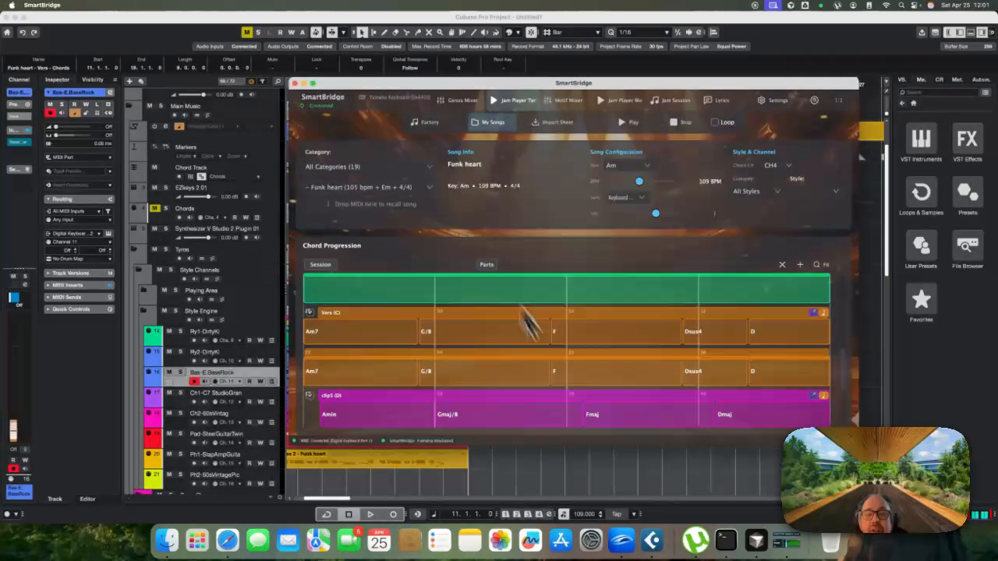
Record the Vers section in SmartBridge with style variation Main A and a Break fill-in, and place the recording in Cubase at bar 11
click(358, 343)
click(558, 231)
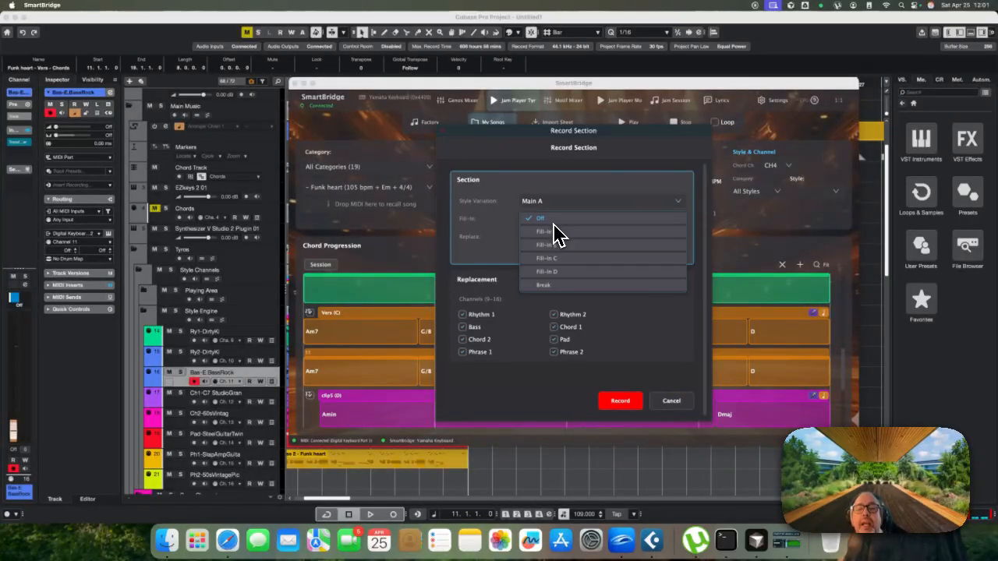
click(564, 286)
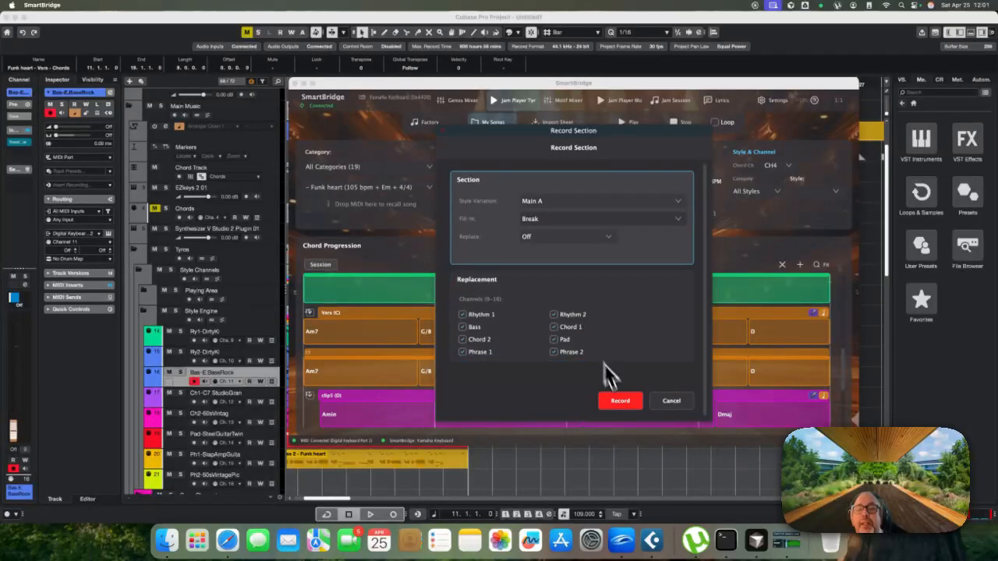
click(622, 402)
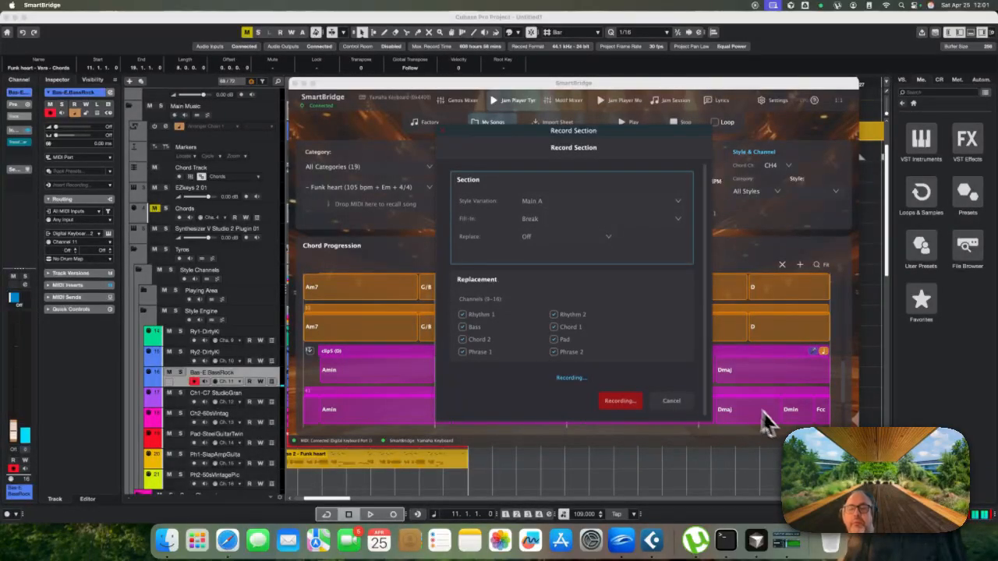
click(674, 400)
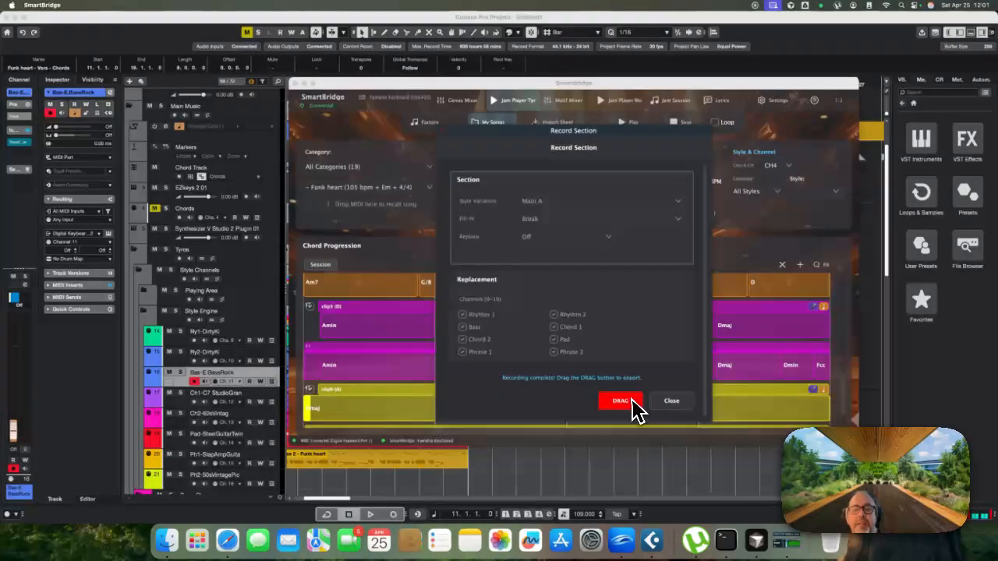
drag(640, 408, 473, 381)
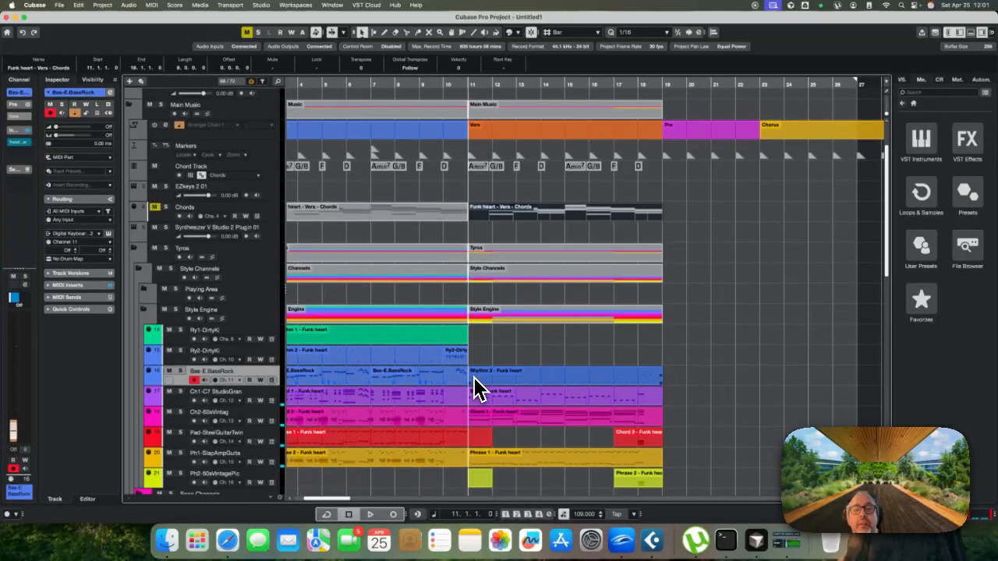
Delete the recorded bass part at bar 11 on the Ch1 track and move the Rhythm 2 part up to the Ry2 track
click(528, 402)
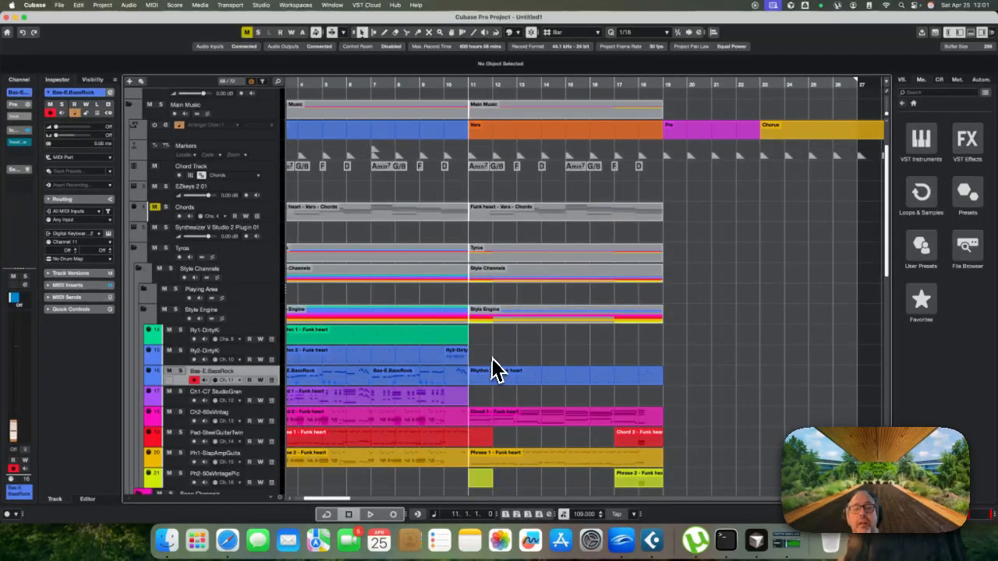
click(500, 372)
drag(501, 372, 500, 356)
Remove the Vers section's Chord 2 parts and shift the Chord 1 and Phrase 1 parts to the Ch1 and Pad tracks
drag(499, 422, 665, 445)
key(Delete)
drag(564, 460, 564, 439)
Delete both Phrase 2 parts of the Vers section on the Ph2 track
click(477, 477)
key(Delete)
click(635, 483)
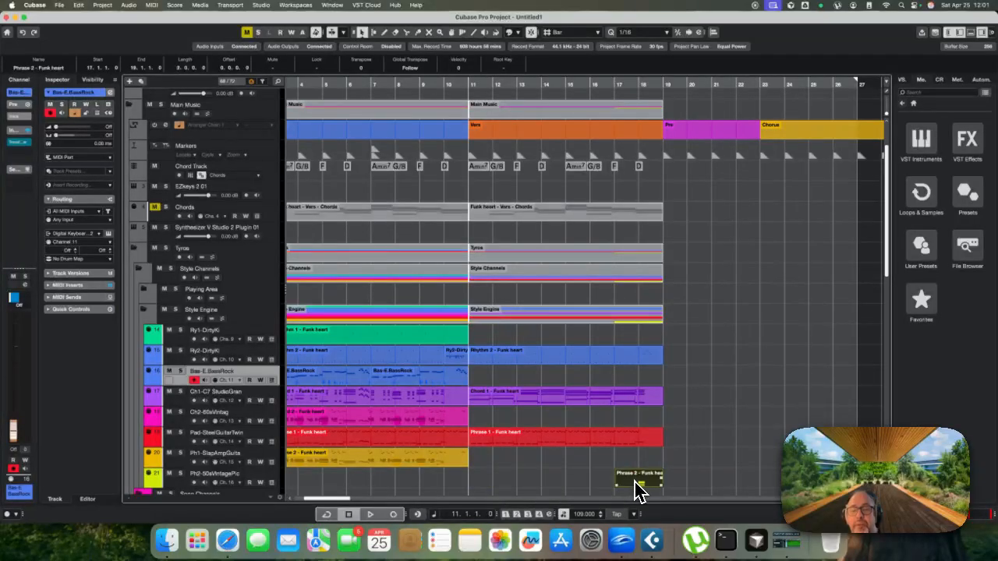
key(Delete)
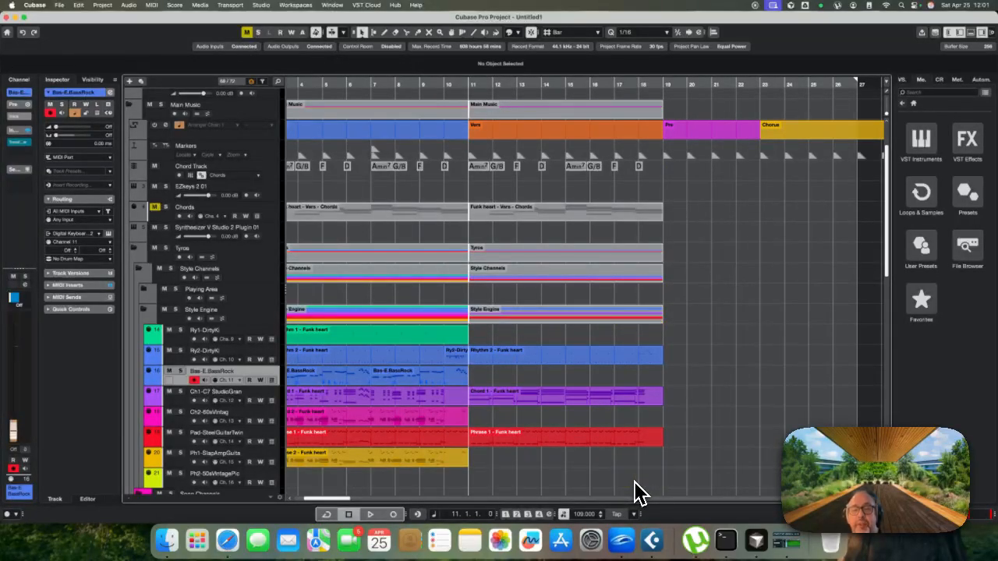
Duplicate the intro's second E.BassRock part twice to fill the Vers section from bar 11 to bar 19
click(411, 377)
key(super+d)
key(super+d)
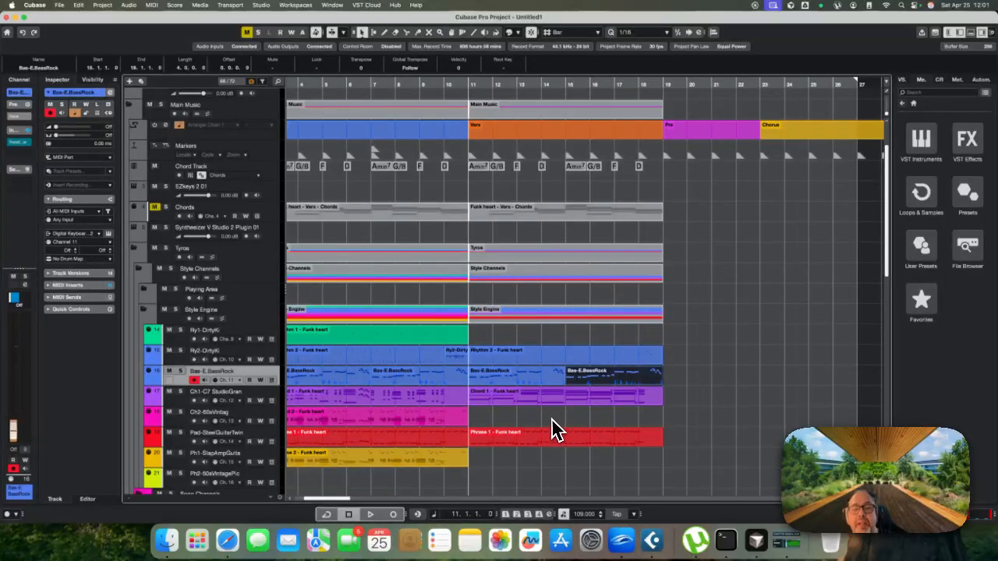
Clear the selection and play back the Vers section from bar 11 to check the arrangement
key(super+shift+a)
key(space)
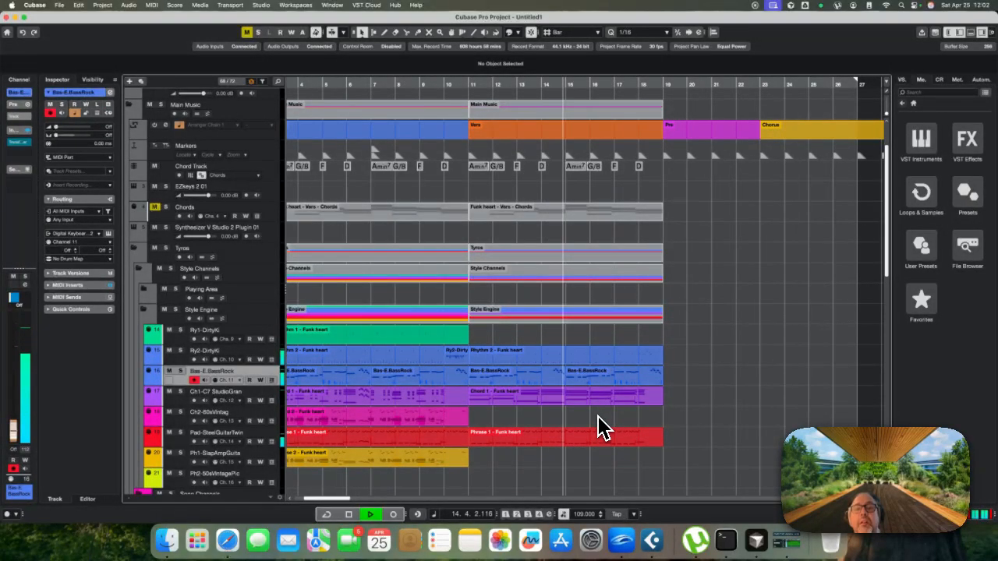
key(space)
key(KP_0)
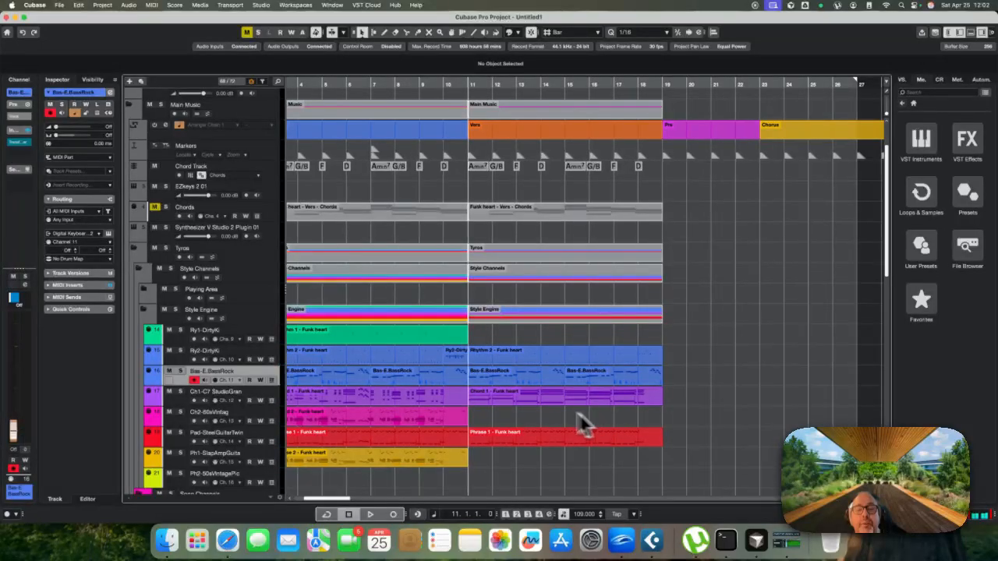
Delete the Vers section's Chord 1 part on the Ch1-C7 StudioGran track
click(515, 404)
key(Delete)
scroll(510, 405, left, 3)
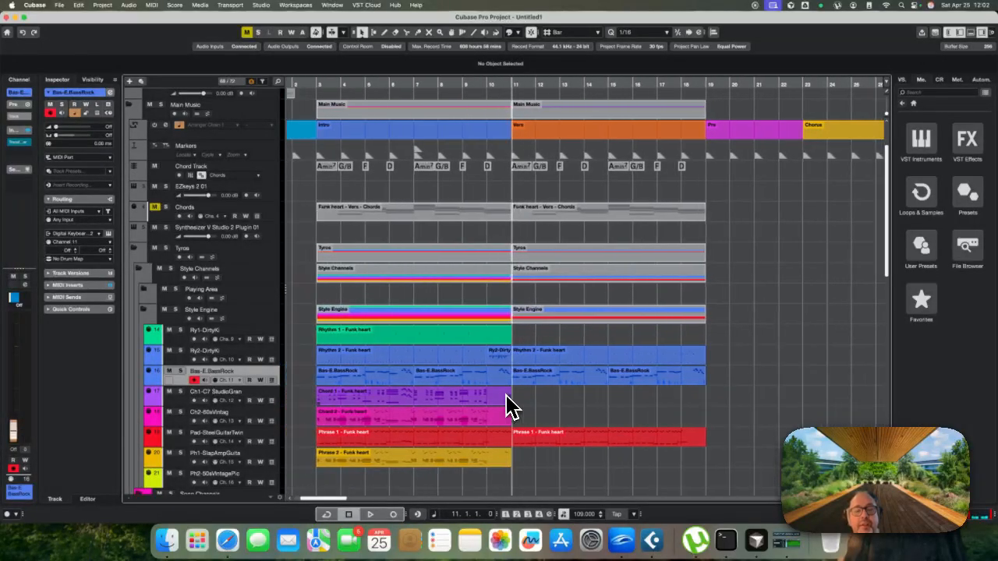
Record a new chord part on the Ch1-C7 StudioGran track across the Vers section, from bar 11 to bar 19
click(175, 403)
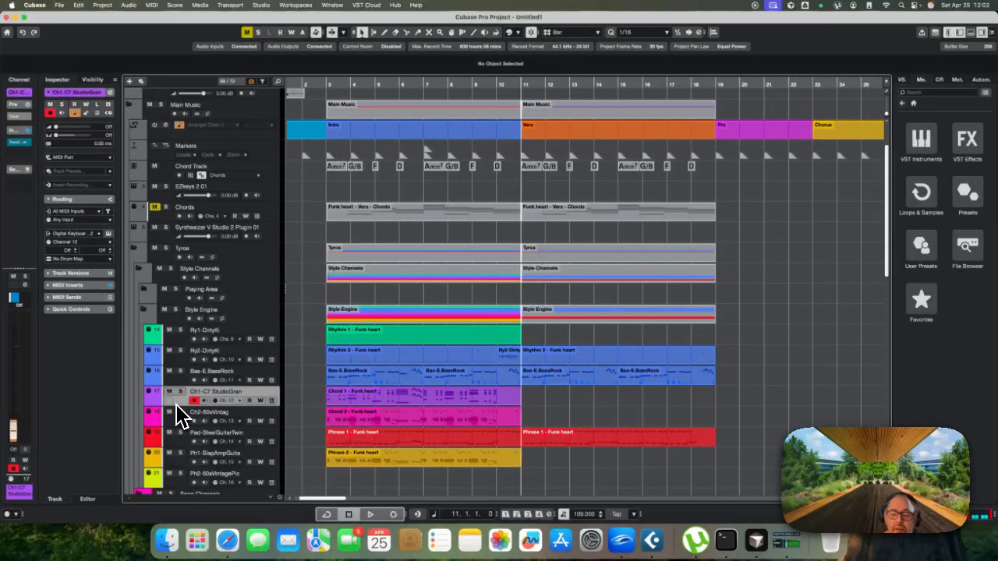
key(KP_Multiply)
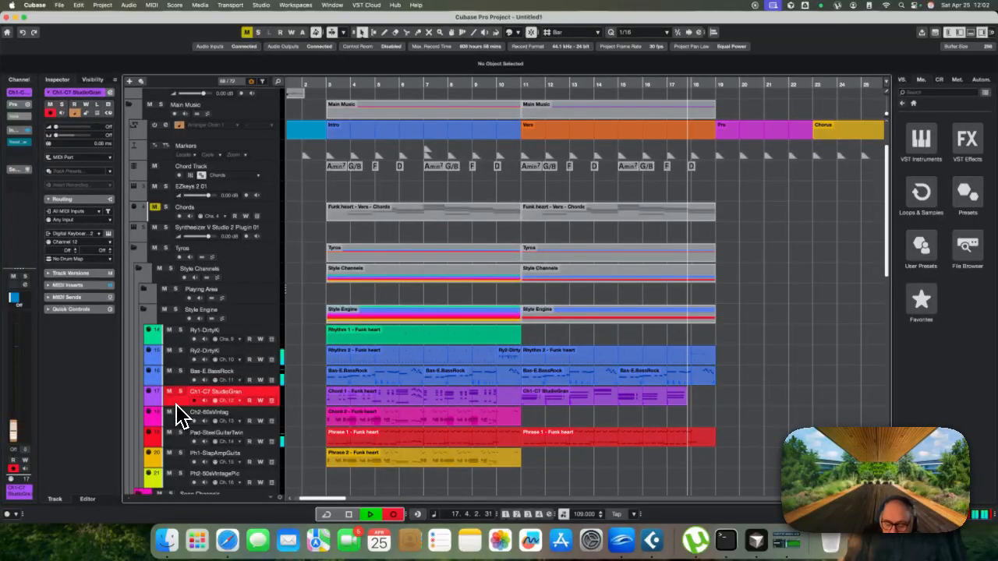
key(space)
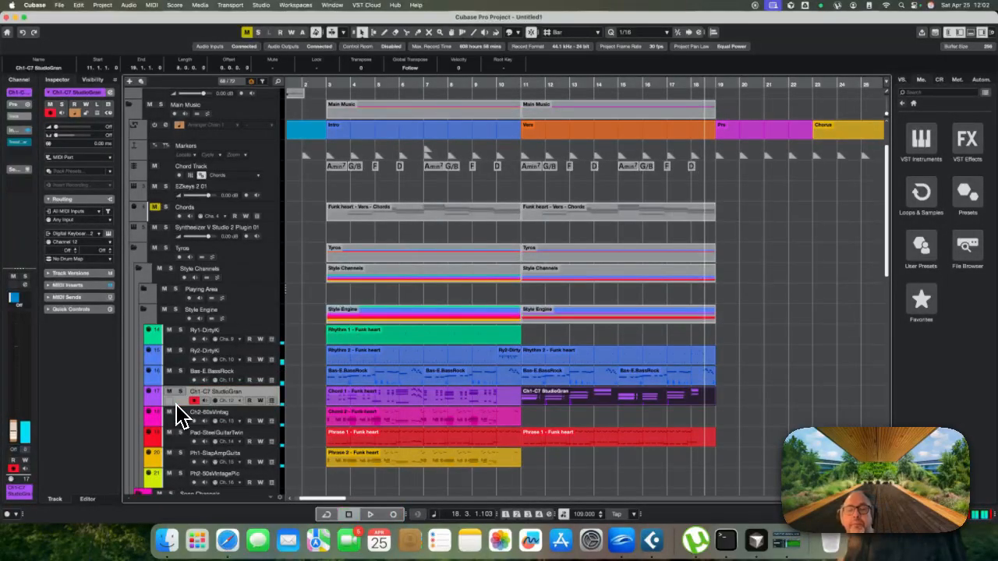
key(KP_Subtract)
key(KP_Subtract)
key(KP_Subtract)
key(KP_Subtract)
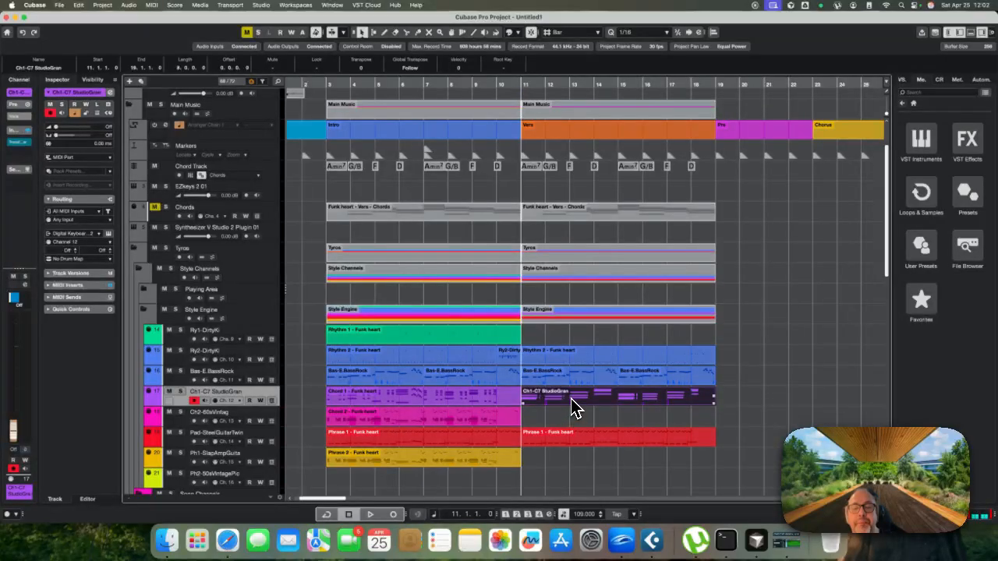
Quantize the notes of the recorded Ch1-C7 StudioGran part to 1/16 in the Key Editor and play back the Vers section
double_click(571, 398)
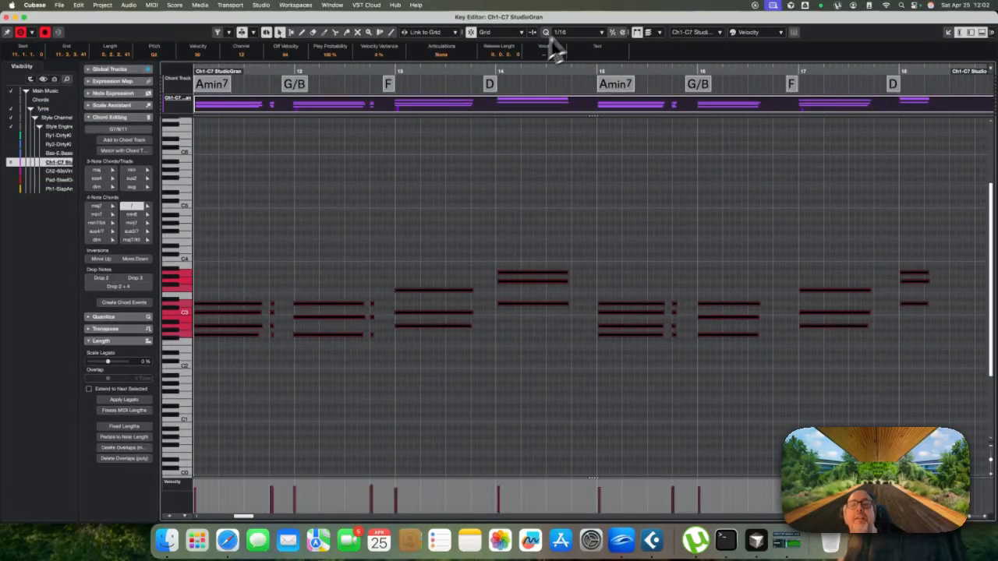
key(Return)
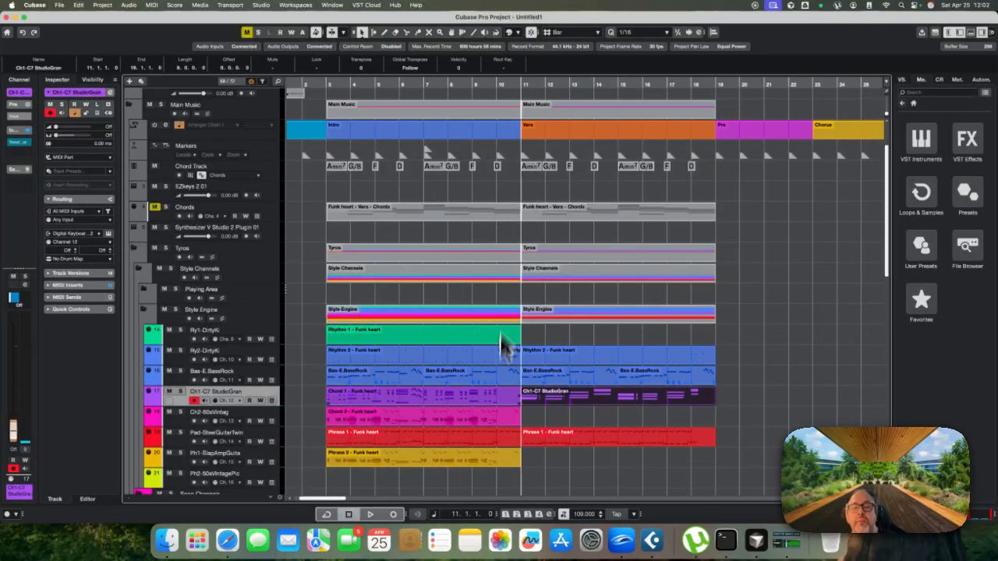
key(space)
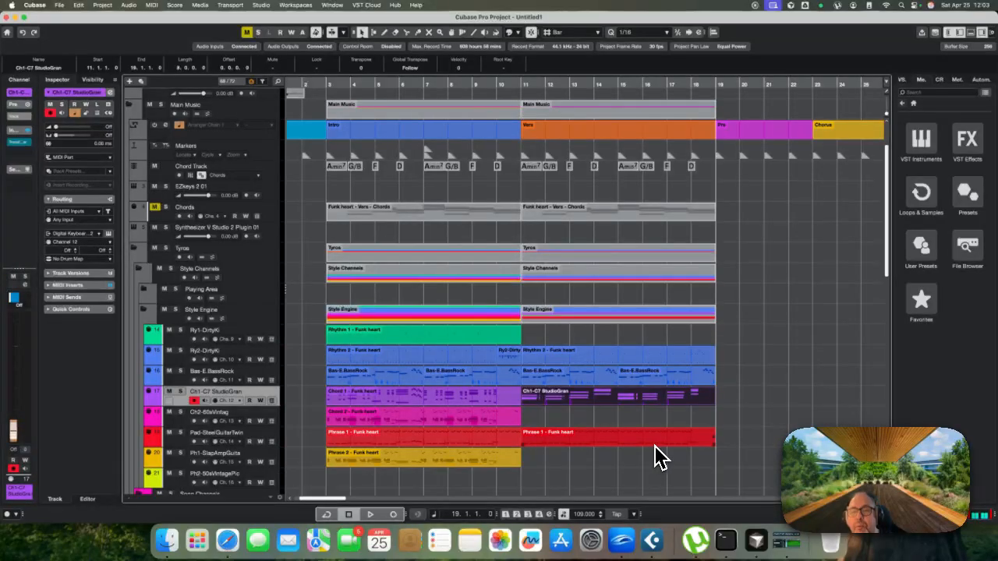
Delete the Pro section from the arranger track and move the Chorus section to start at bar 19
scroll(667, 457, right, 5)
scroll(667, 456, down, 1)
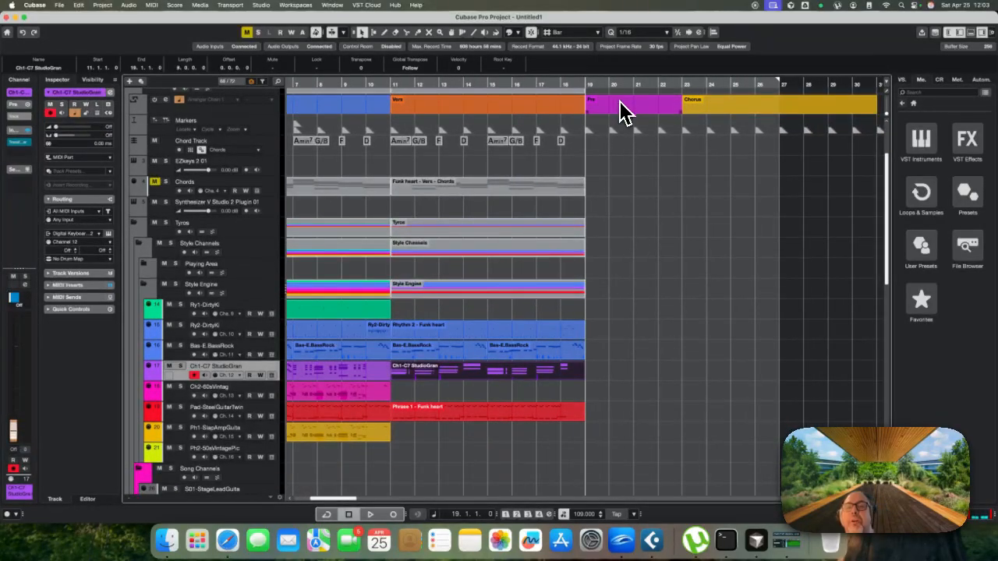
click(621, 104)
key(Delete)
drag(706, 106, 623, 121)
Switch to SmartBridge, close the finished section recording and open the Record Section dialog for Chorus (A)
key(super+Tab)
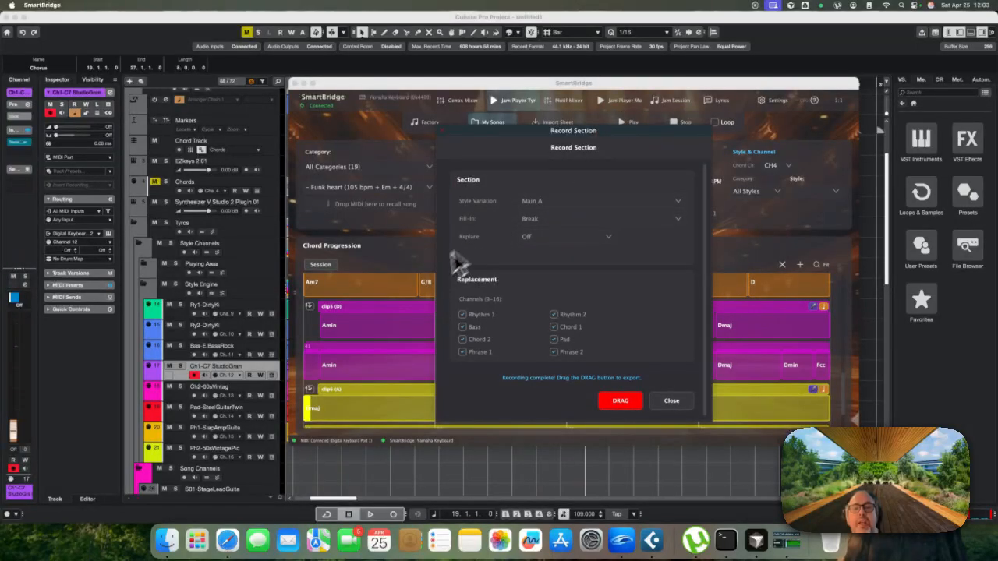
click(442, 132)
scroll(413, 374, up, 10)
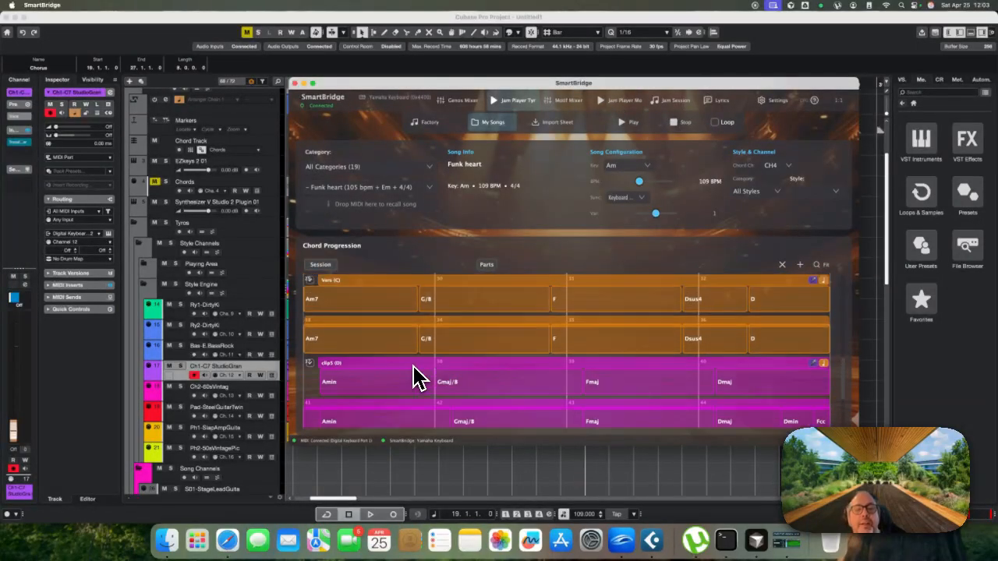
scroll(413, 377, down, 3)
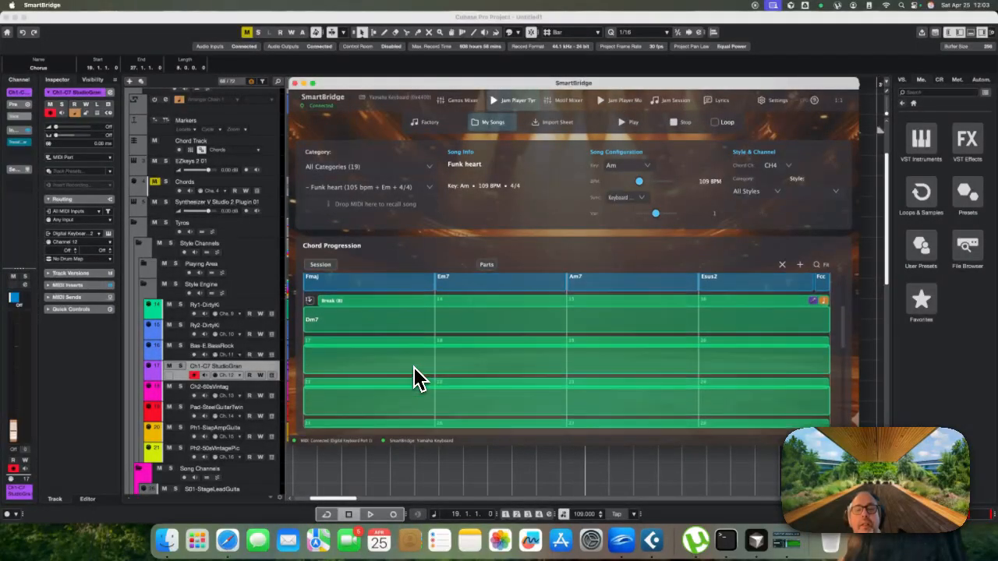
scroll(413, 378, up, 5)
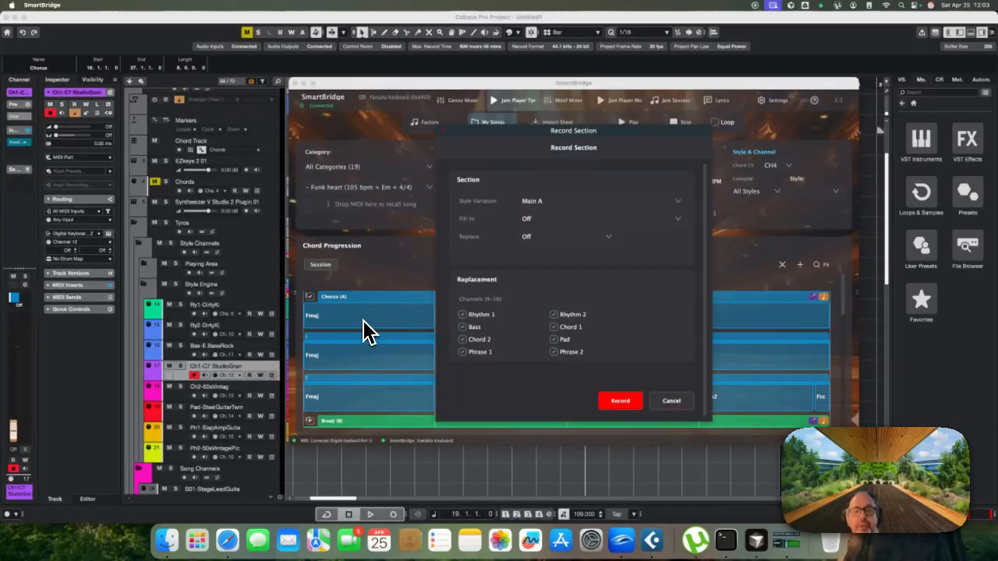
Set the style variation to Main D and the fill-in to Fill-In D, and record the Chorus section
click(547, 201)
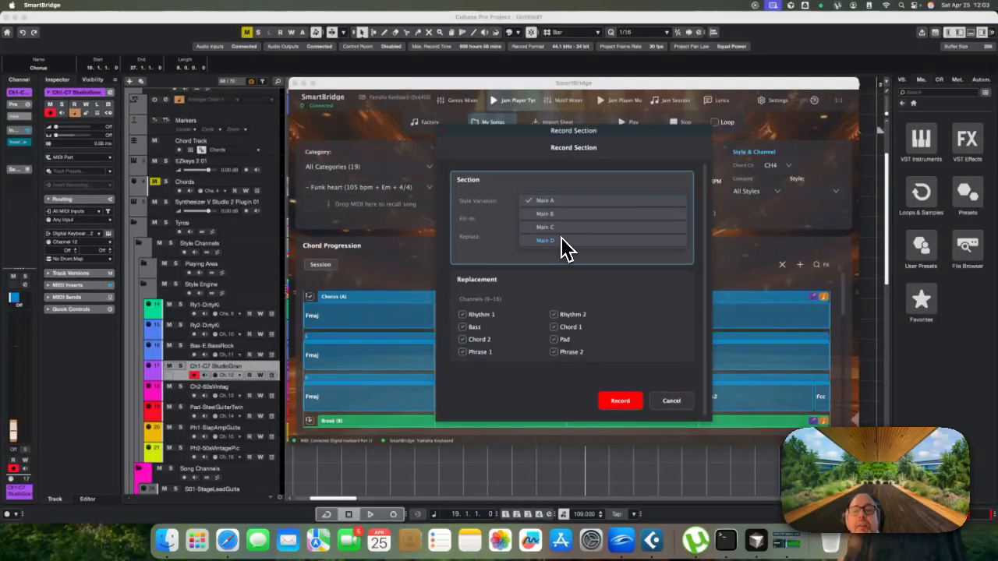
click(562, 243)
click(559, 222)
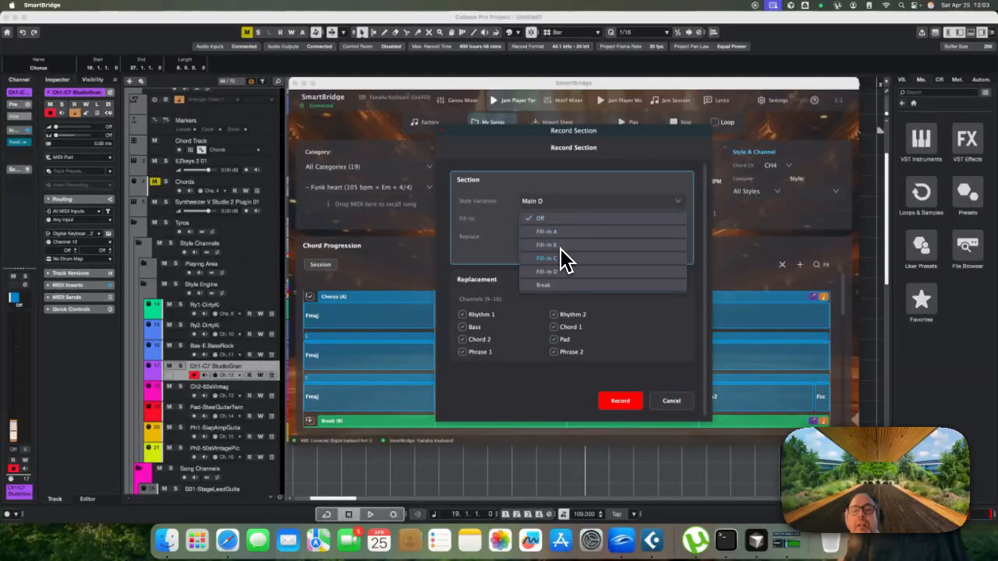
click(562, 271)
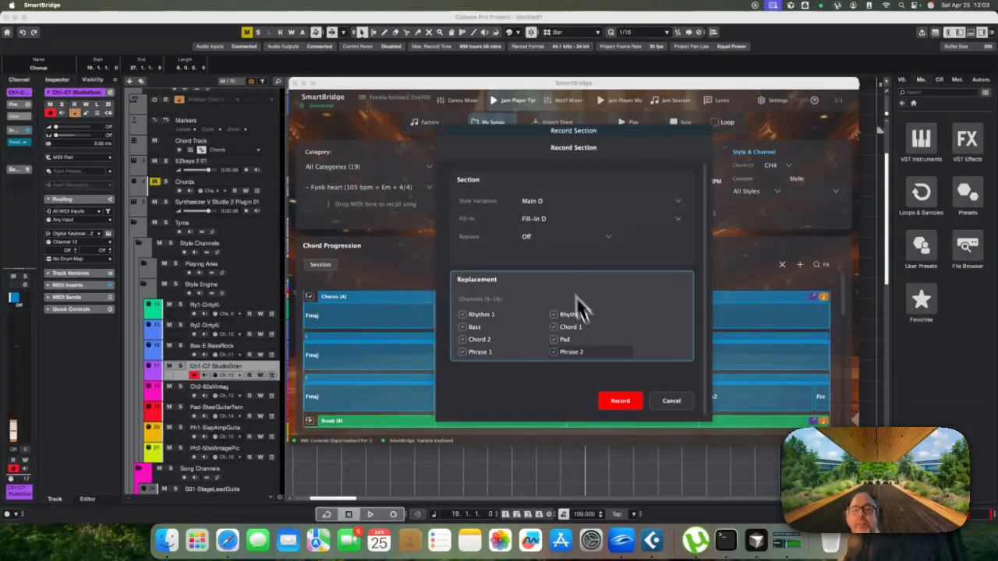
click(613, 404)
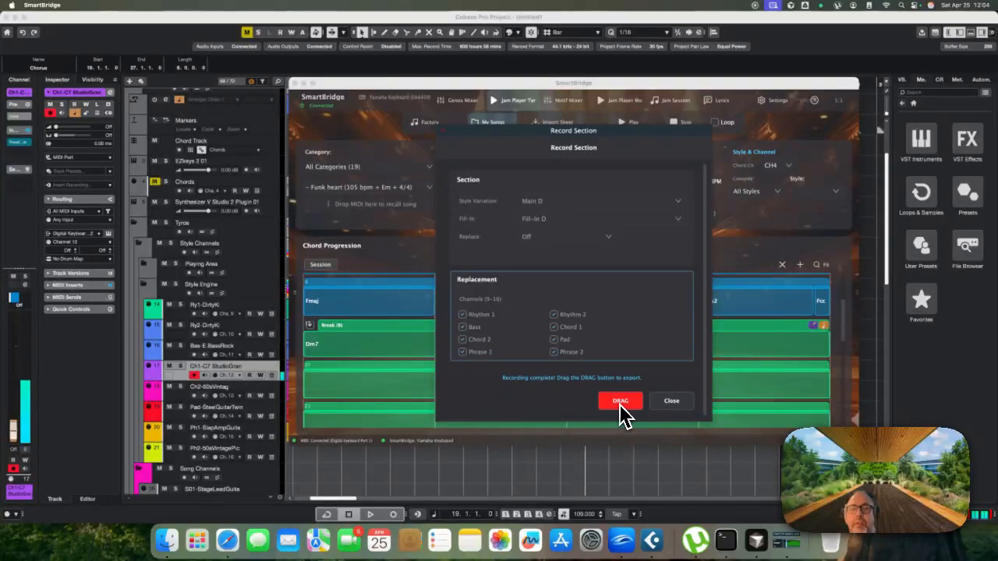
Export the recorded Chorus parts into the Cubase project at bar 19, starting on the Ry1 track
drag(620, 403, 590, 324)
scroll(641, 323, right, 3)
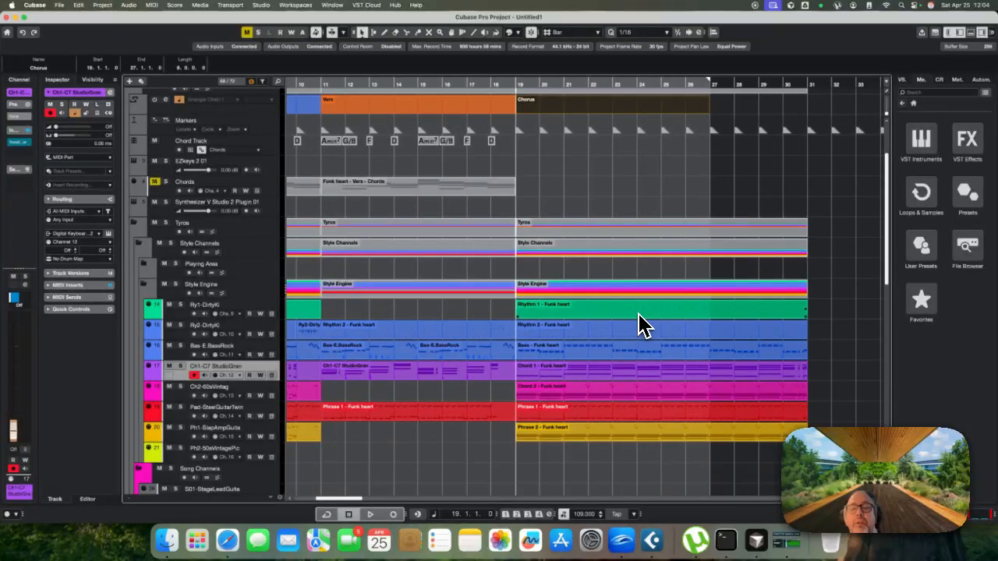
click(565, 374)
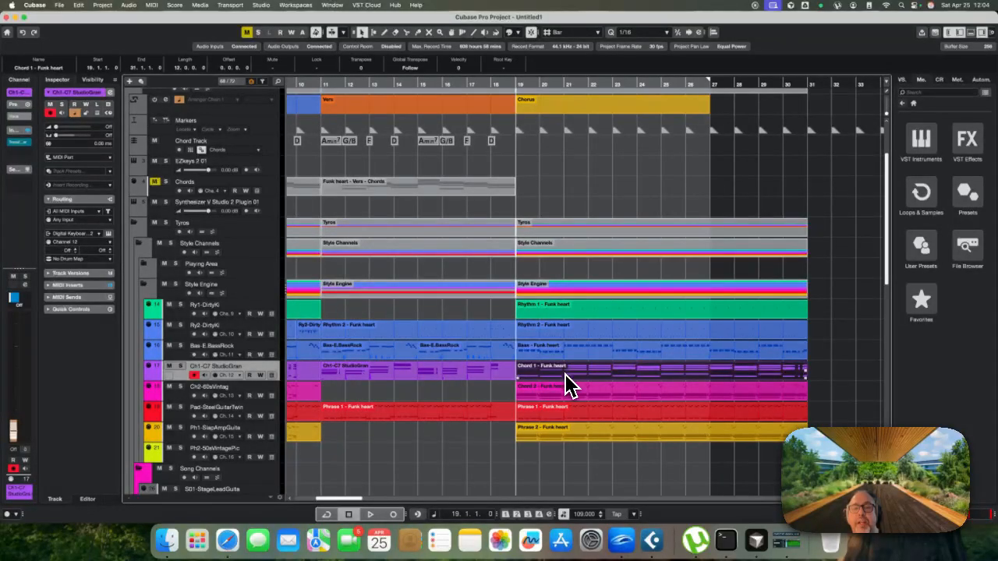
Switch to SmartBridge, close the recording dialog and export the Chorus chords onto Cubase's Chords track at bar 19
key(super+Tab)
key(Escape)
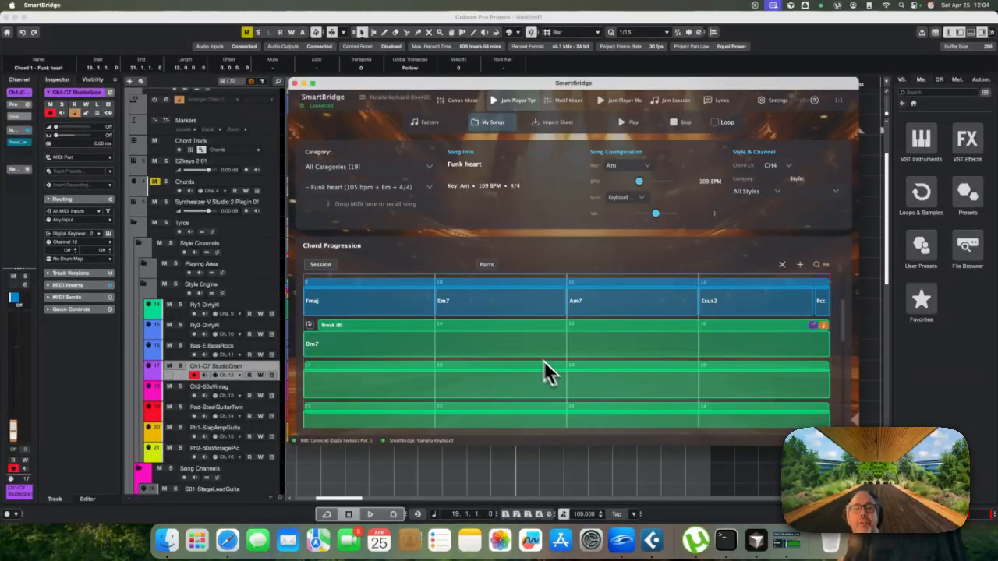
scroll(544, 361, up, 3)
drag(581, 316, 541, 195)
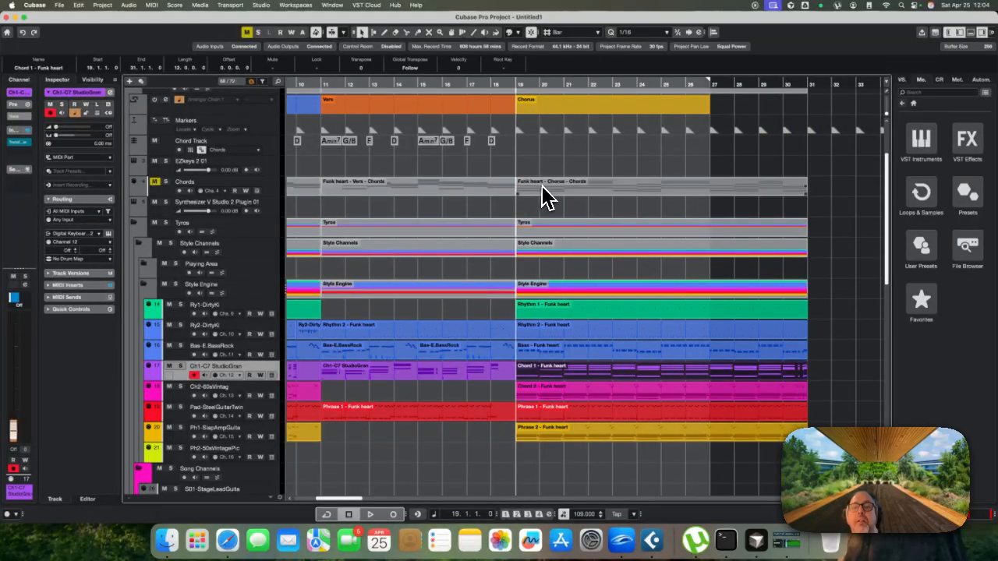
Create chord events from the Chorus chords part, including bass notes and tensions
right_click(543, 195)
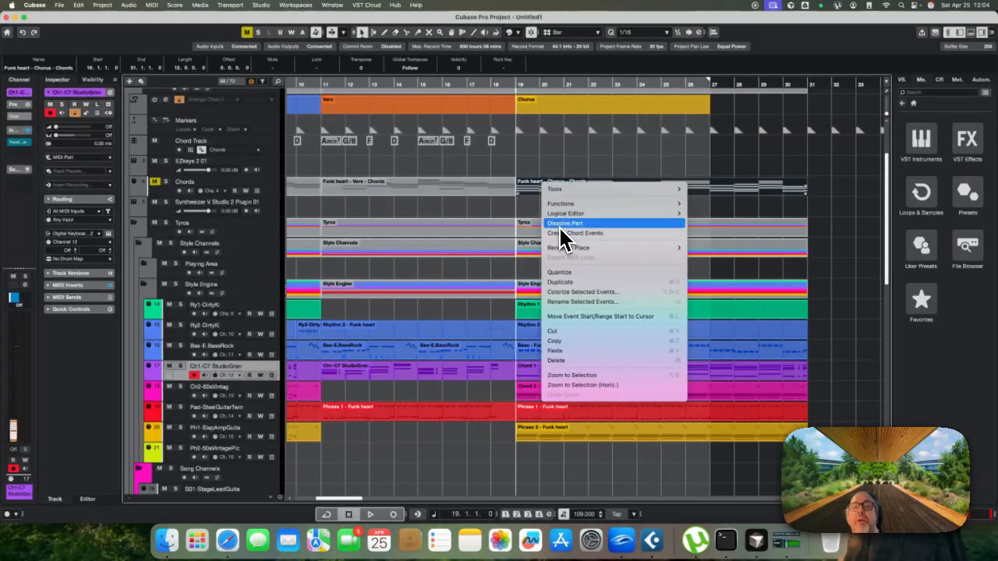
click(567, 234)
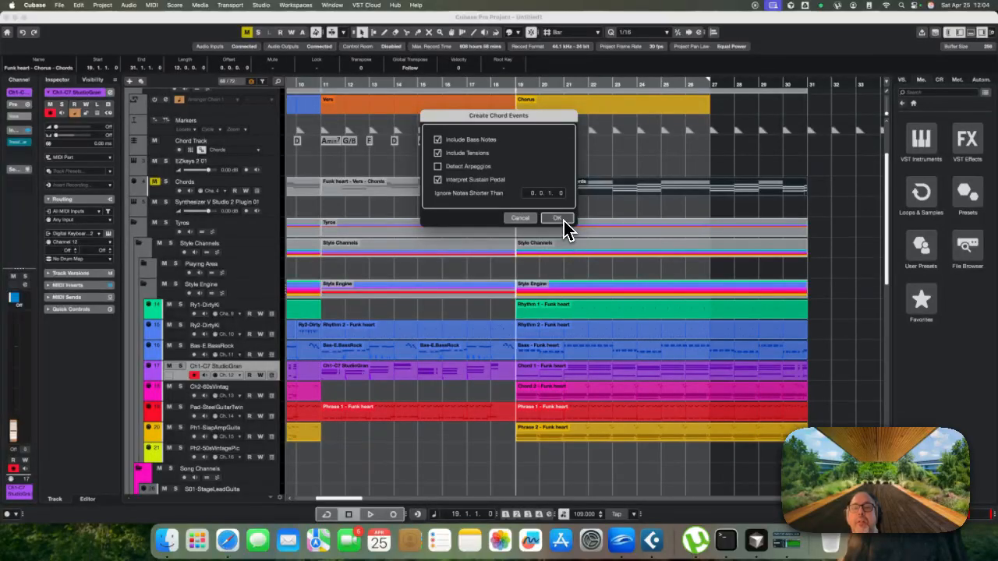
click(556, 218)
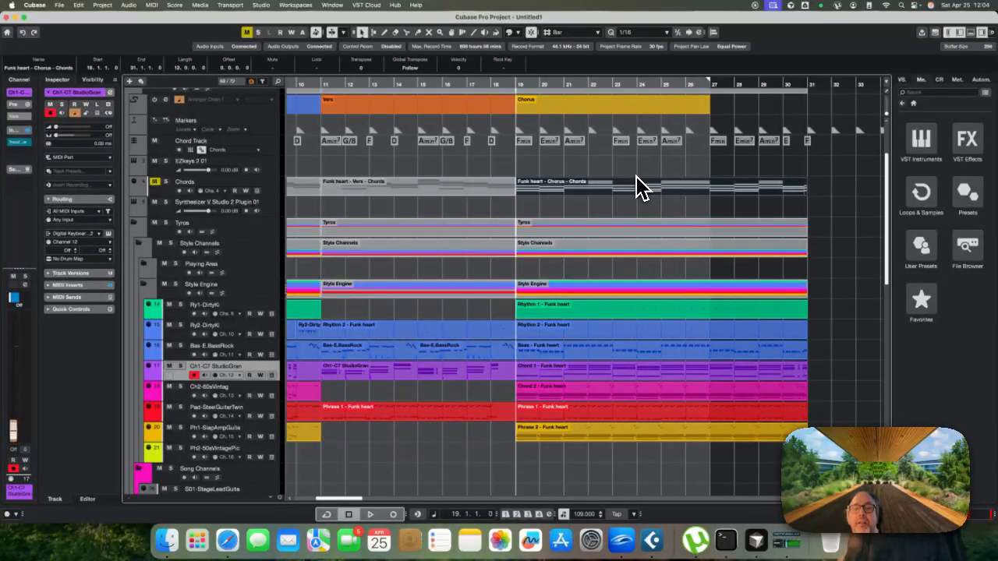
Open the Chorus's Chord 2 part in the Key Editor and delete its low chord notes in bars 21 and 22
click(565, 220)
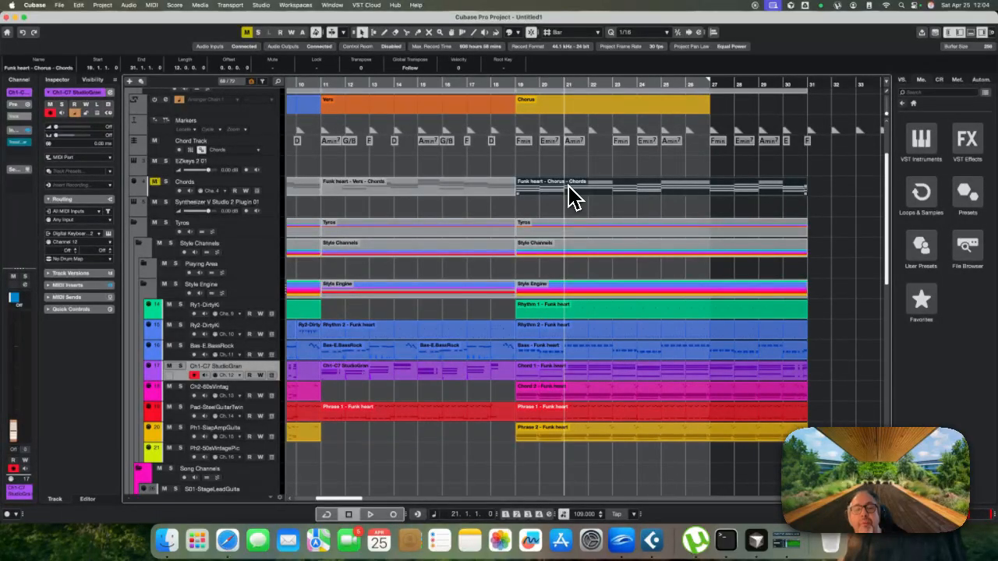
click(577, 396)
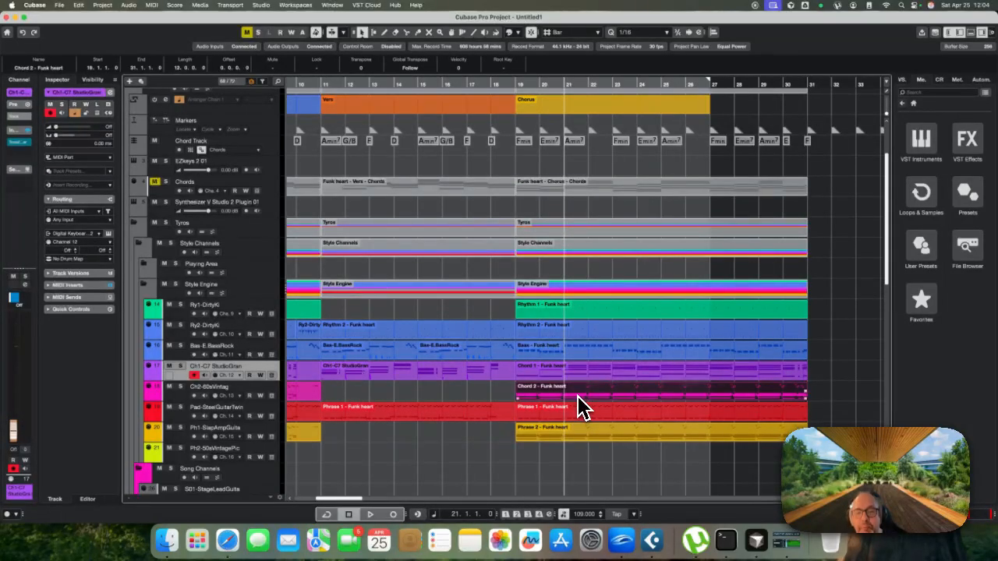
double_click(578, 399)
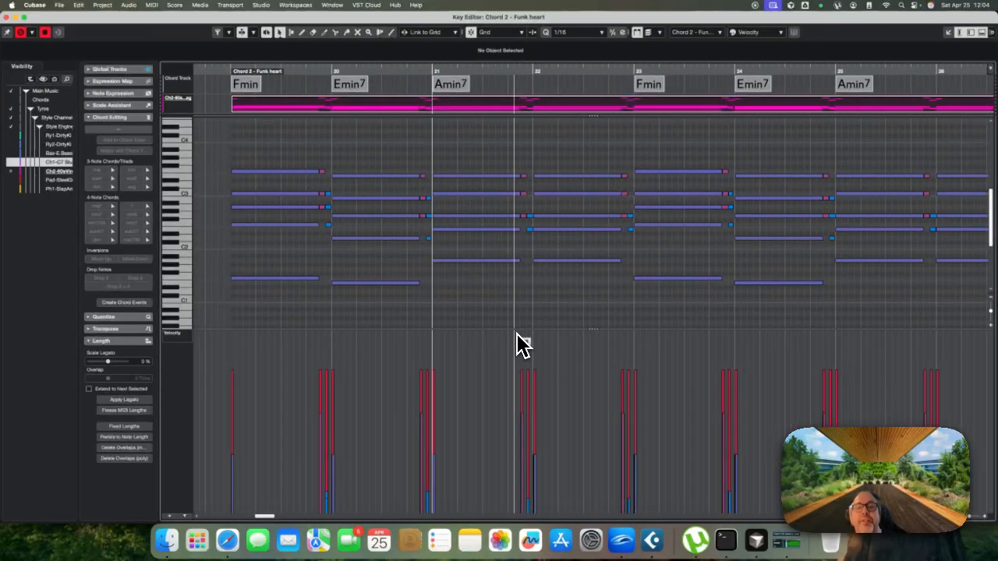
drag(442, 154, 633, 311)
key(Delete)
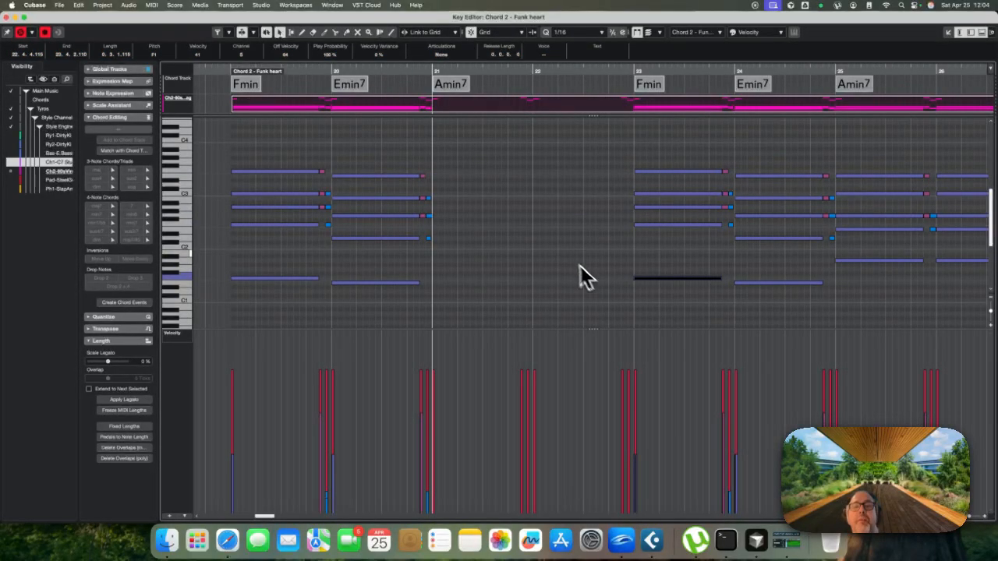
Delete the Chord 2 part's remaining high notes between C6 and C7 in bars 21 and 22 and close the Key Editor
scroll(577, 273, up, 5)
drag(481, 149, 576, 271)
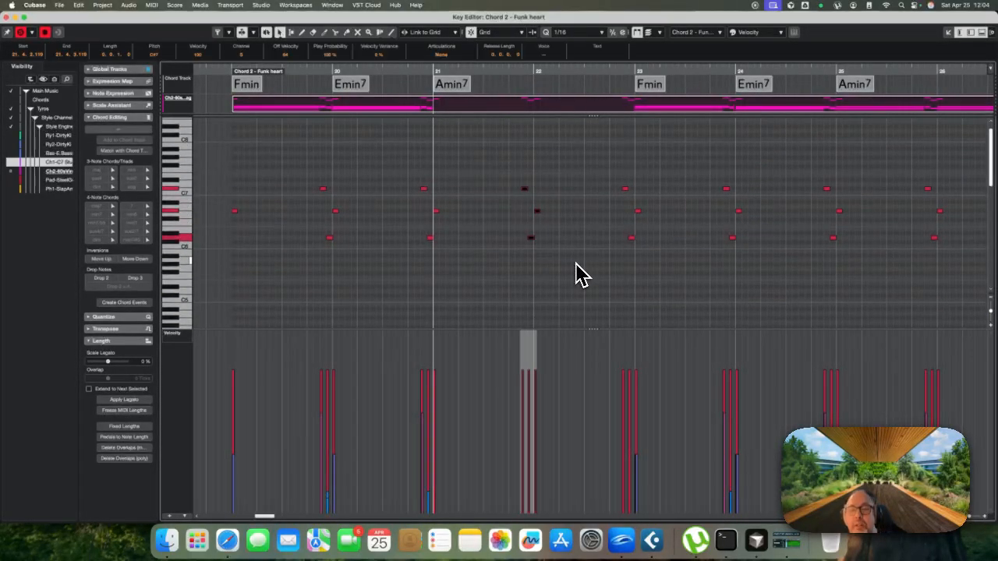
key(Delete)
drag(607, 175, 633, 248)
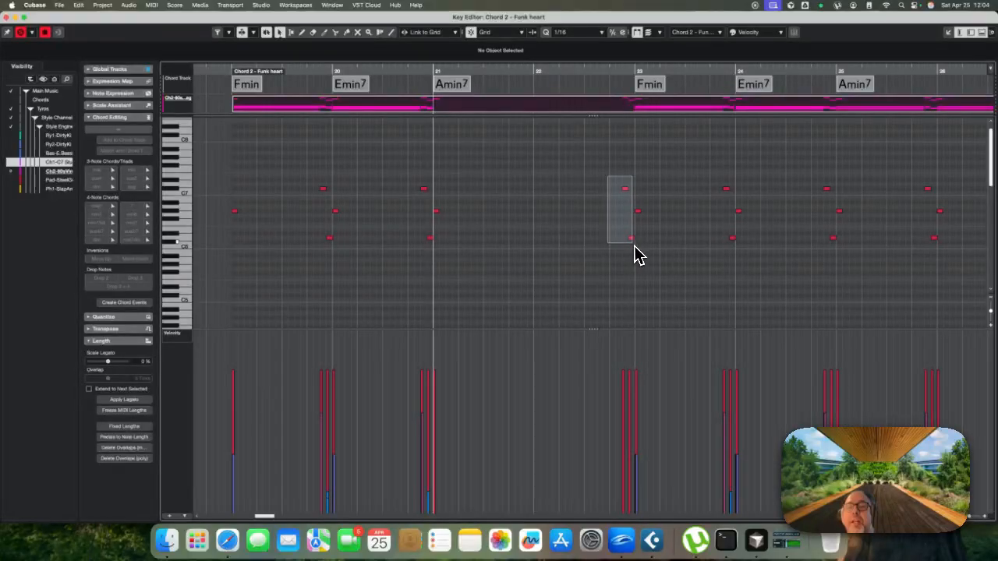
key(Delete)
drag(428, 202, 456, 221)
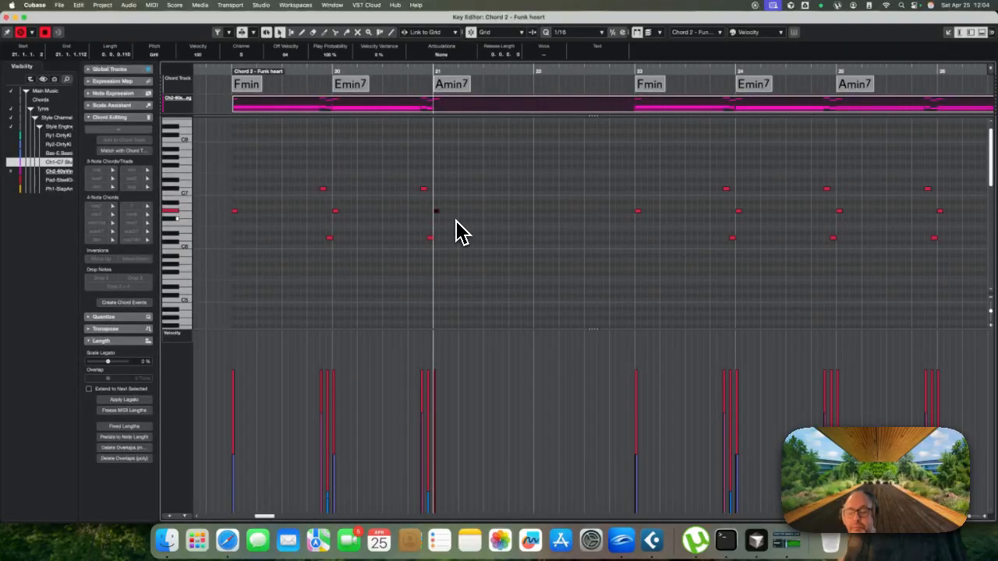
key(Delete)
key(Return)
Inspect the Chorus's Phrase 1 part in the Key Editor and close the editor
scroll(564, 385, down, 2)
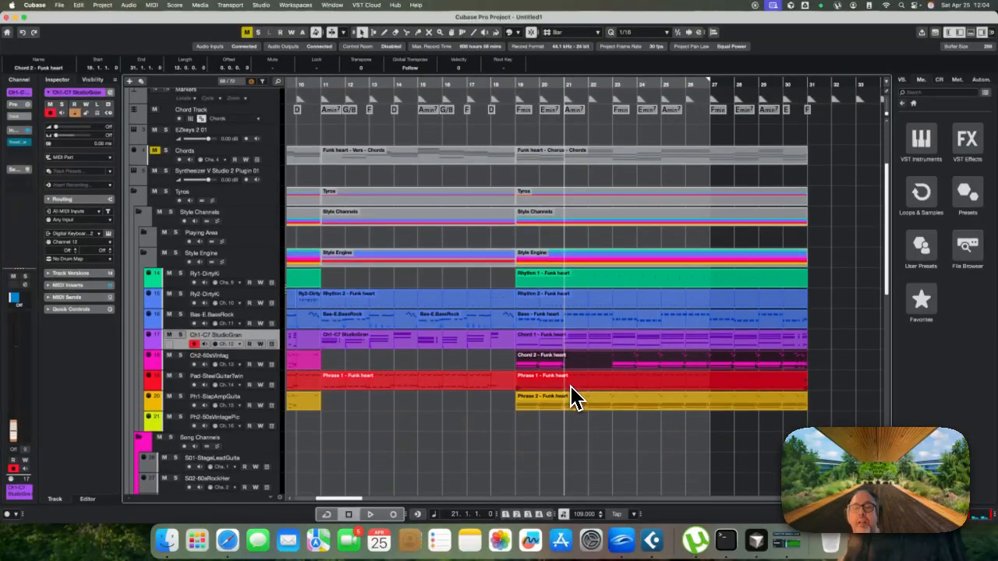
double_click(585, 392)
scroll(560, 365, down, 5)
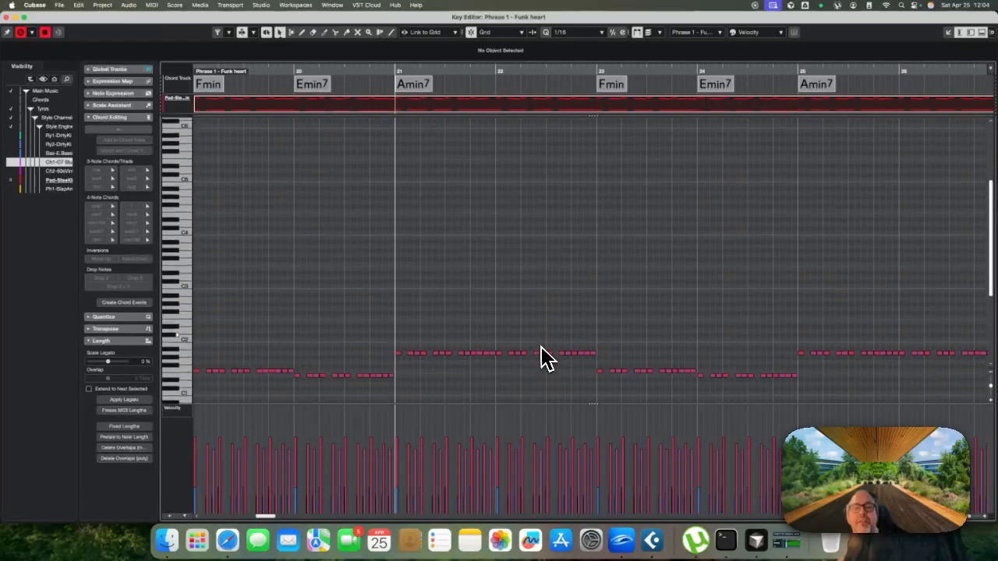
key(Return)
Delete all of the Chorus Phrase 2 part's notes in bars 21 and 22 in the Key Editor and close the editor
click(591, 403)
double_click(590, 406)
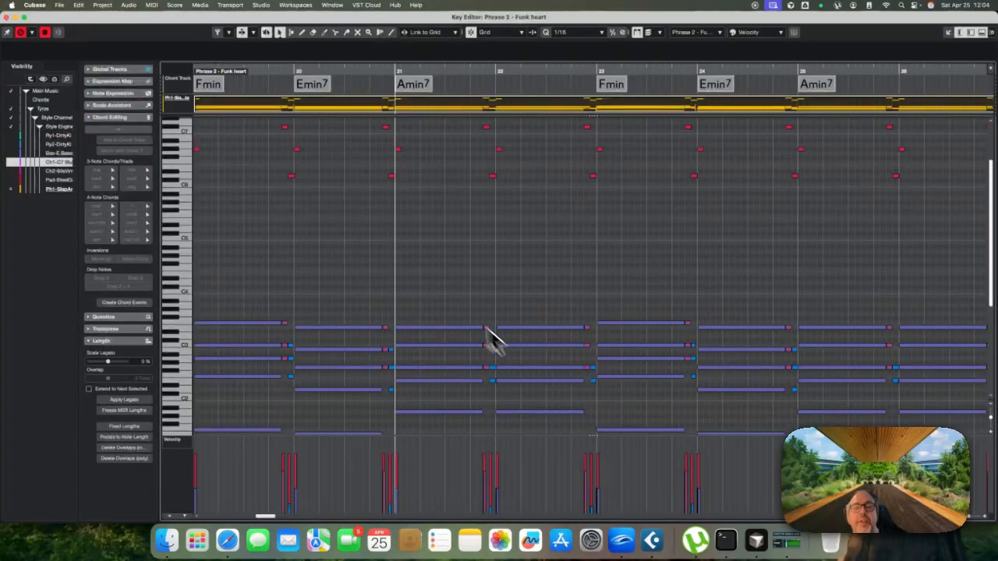
scroll(421, 234, up, 3)
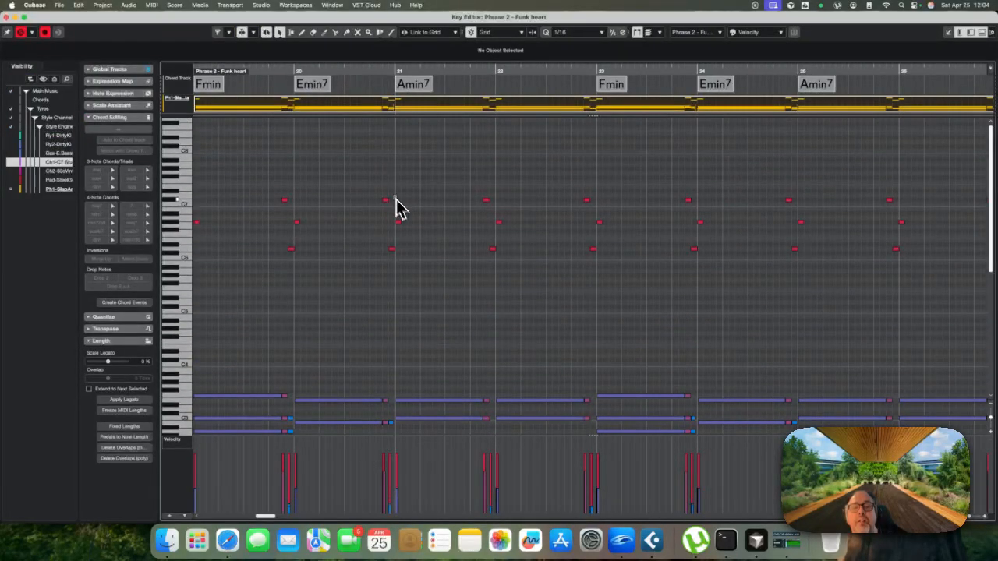
drag(395, 196, 592, 303)
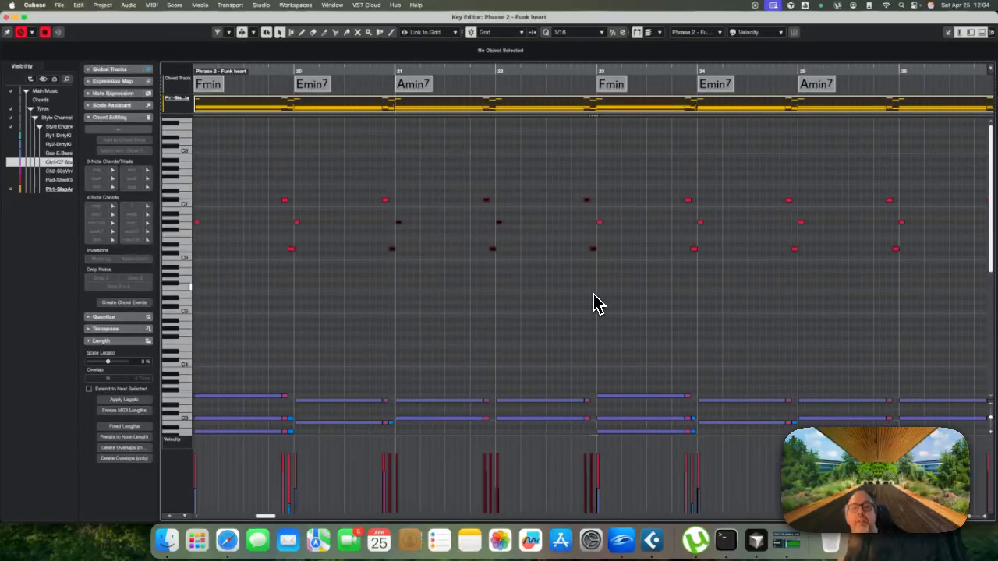
scroll(592, 303, down, 3)
drag(438, 296, 610, 434)
key(Delete)
scroll(610, 434, down, 2)
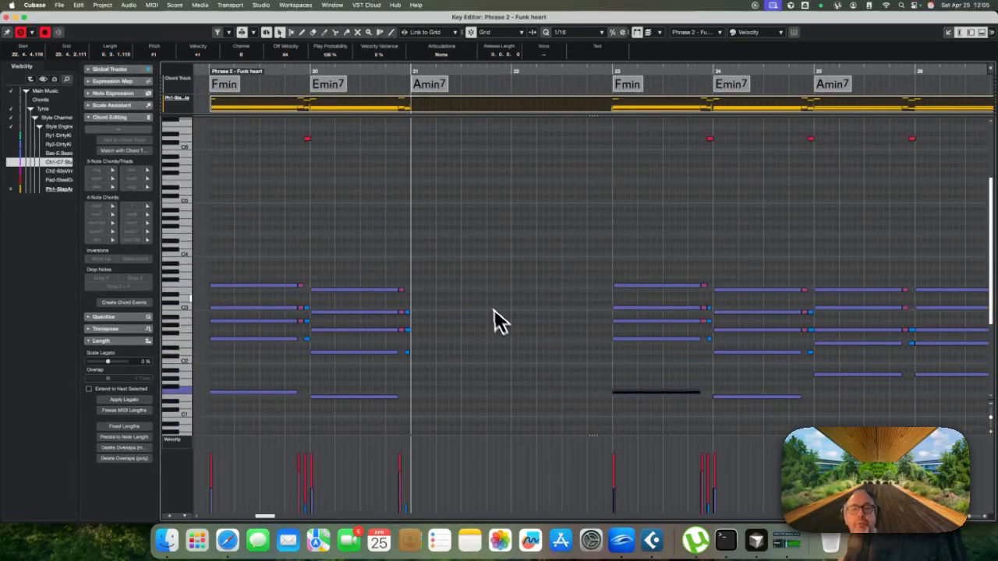
key(Return)
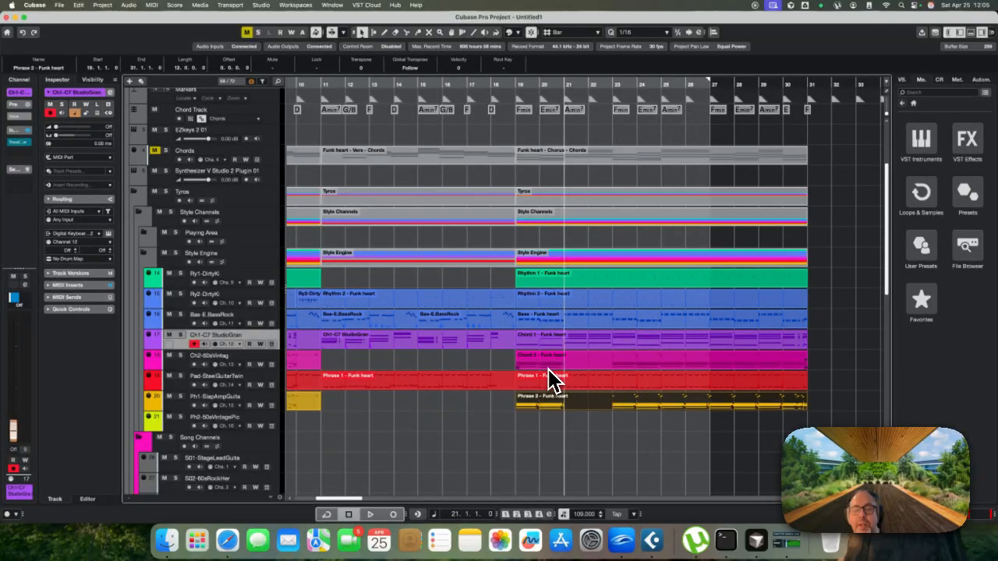
Switch to SmartBridge and open the Riff Maker of the Motif Mixer
key(super+Tab)
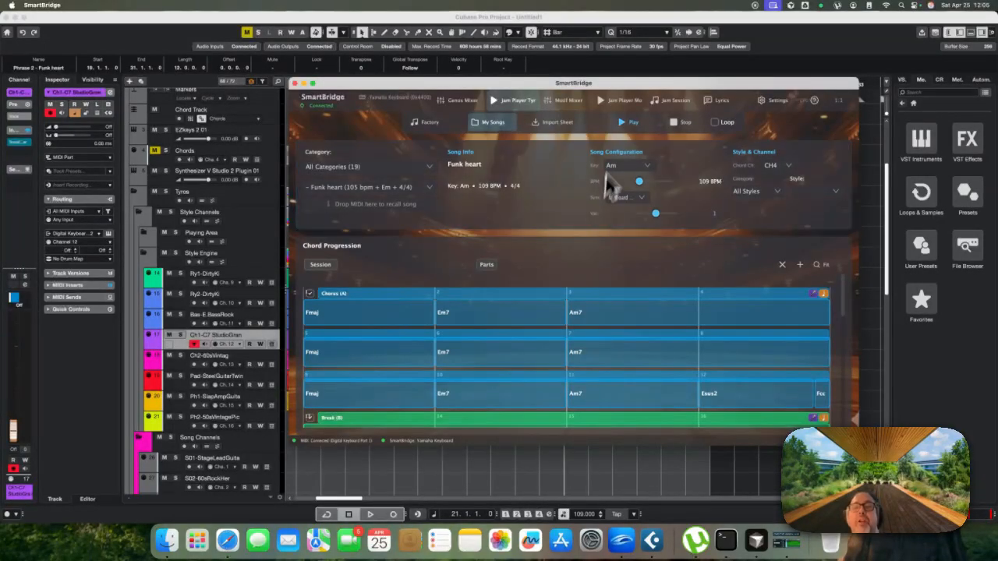
click(572, 104)
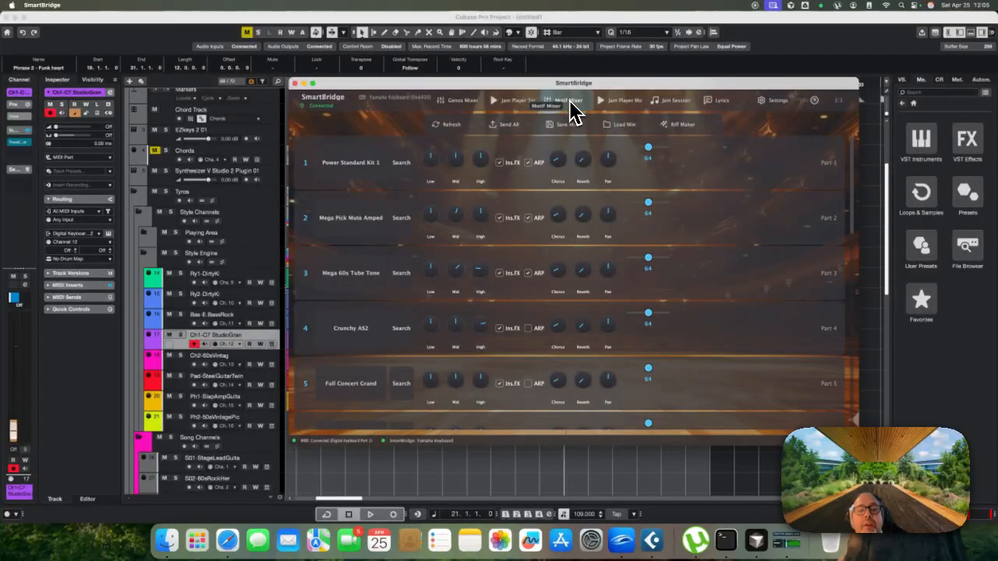
click(624, 104)
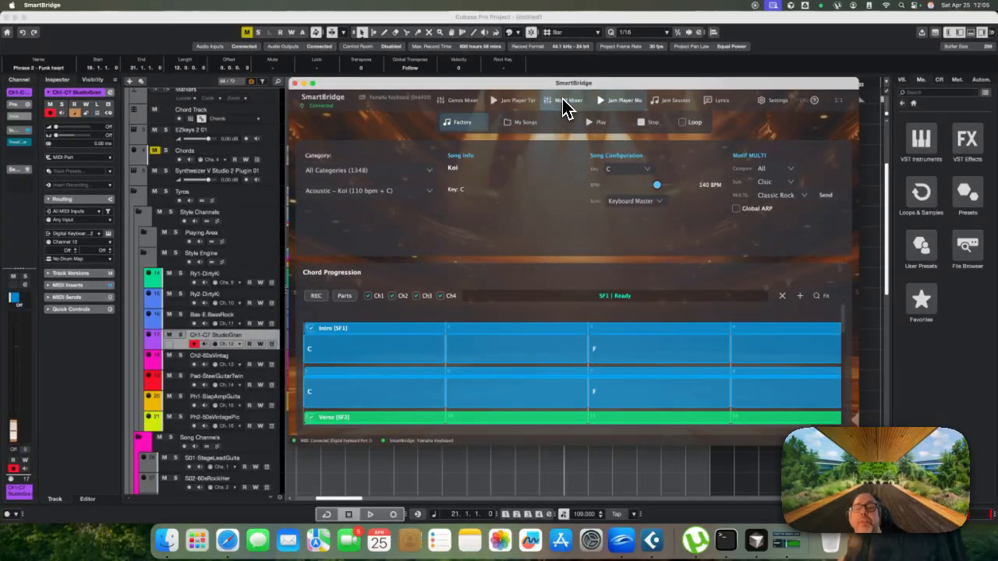
click(568, 102)
click(679, 131)
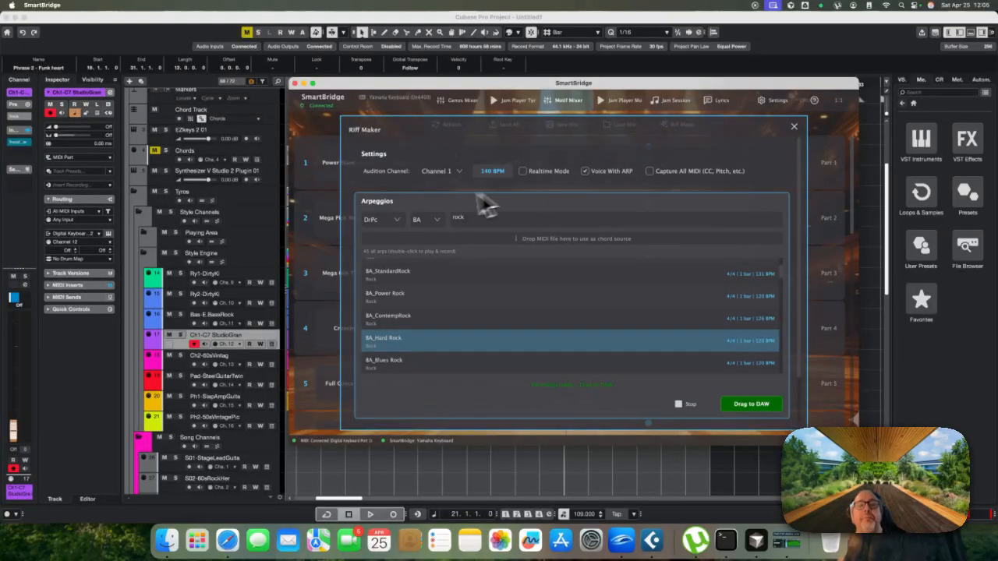
Set the Riff Maker's audition channel to Channel 3 and filter the arpeggios to GtMG and All
click(446, 173)
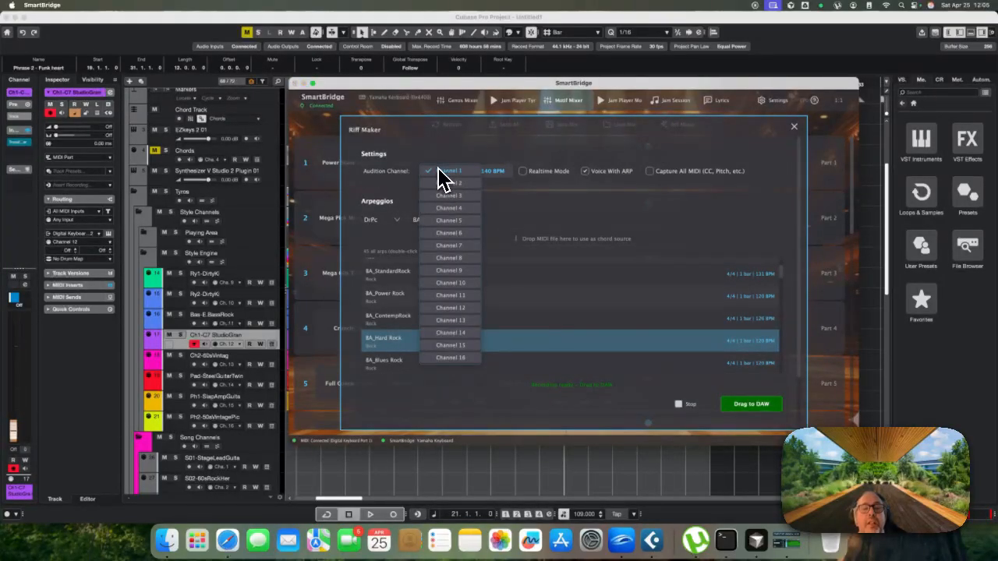
click(449, 199)
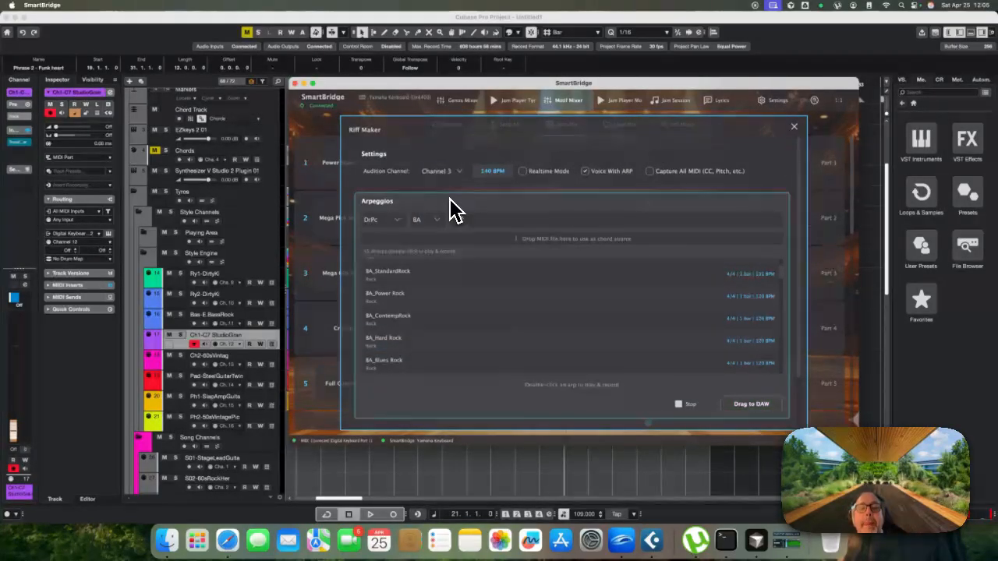
click(385, 225)
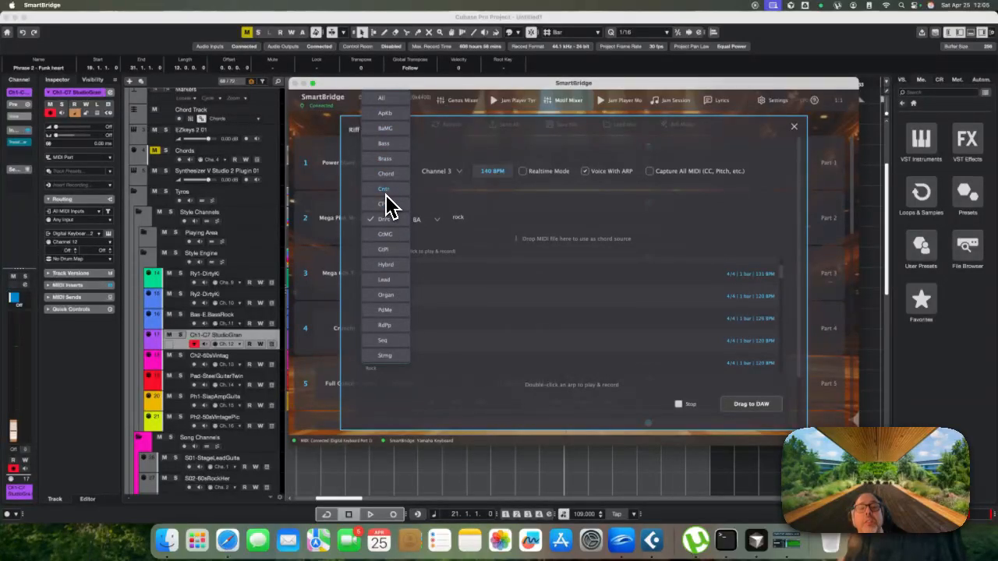
click(385, 234)
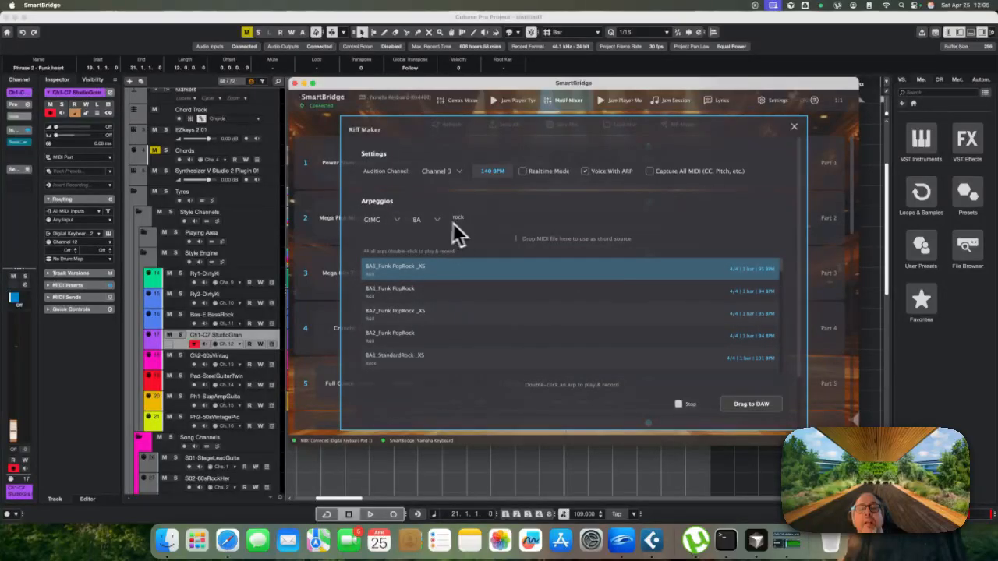
click(425, 220)
click(431, 205)
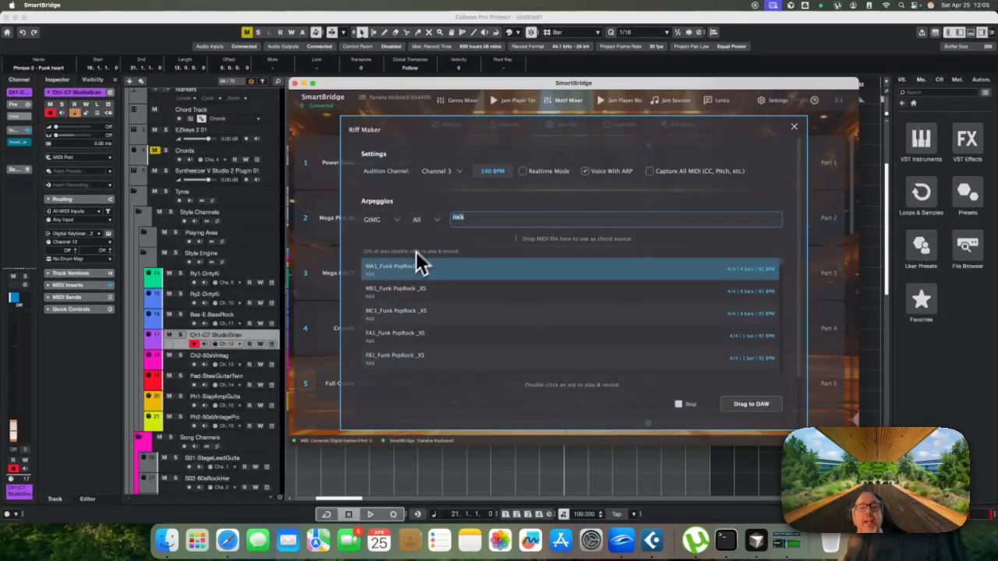
Audition the MB1_Funk PopRock _XS arpeggio and stop it
click(406, 298)
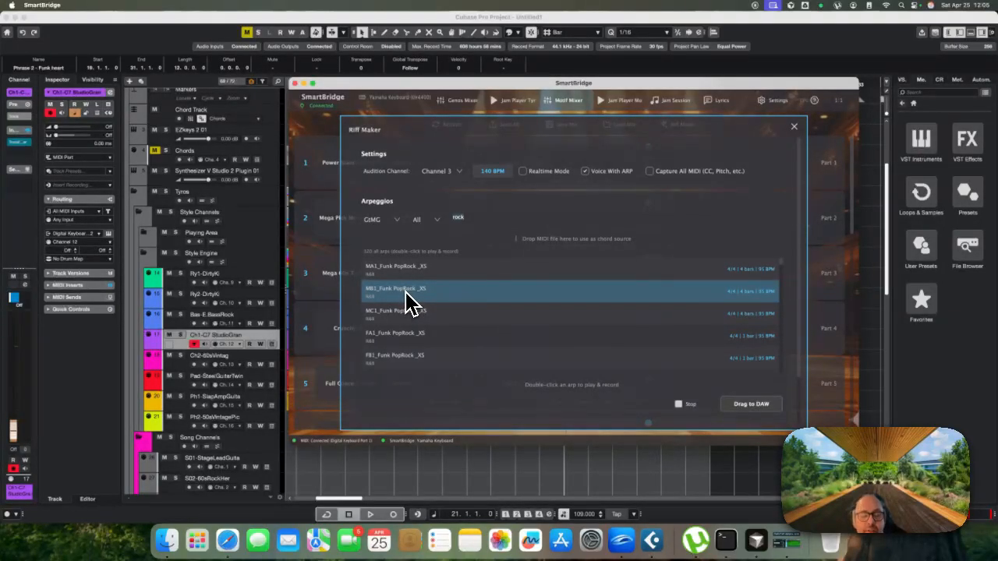
double_click(406, 298)
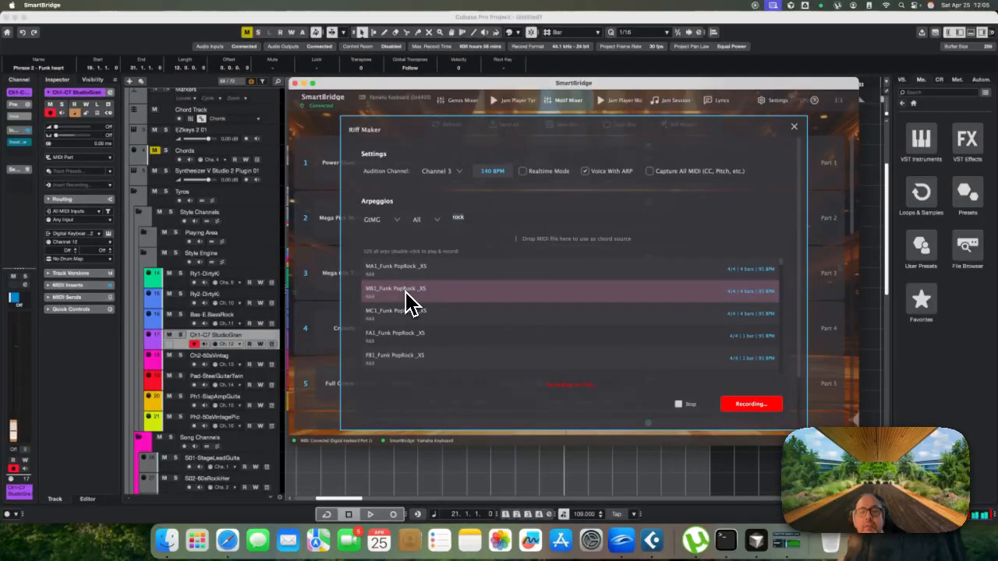
click(689, 406)
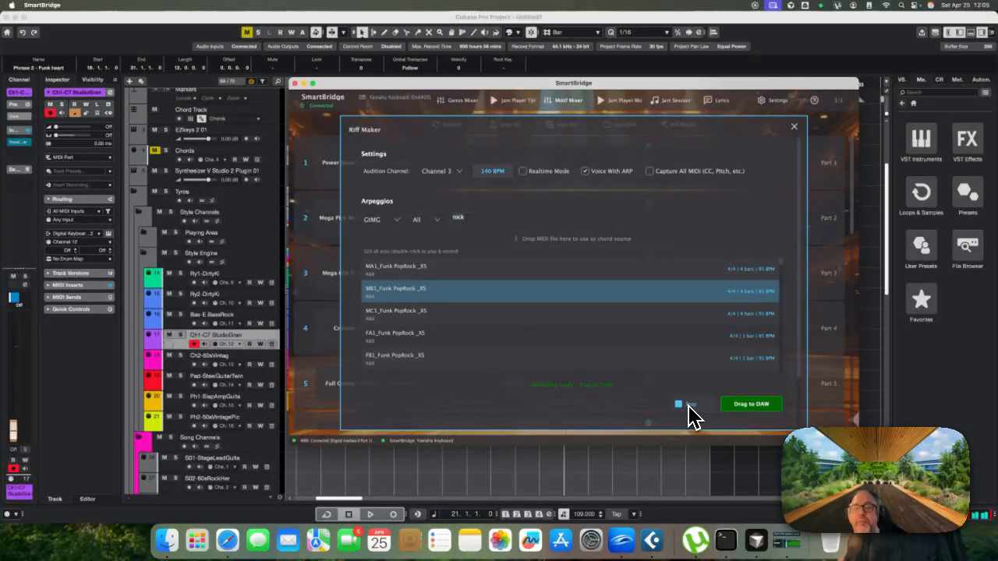
Switch to Cubase and split the Funk heart Chorus chords part at bars 21 and 23
key(super+Tab)
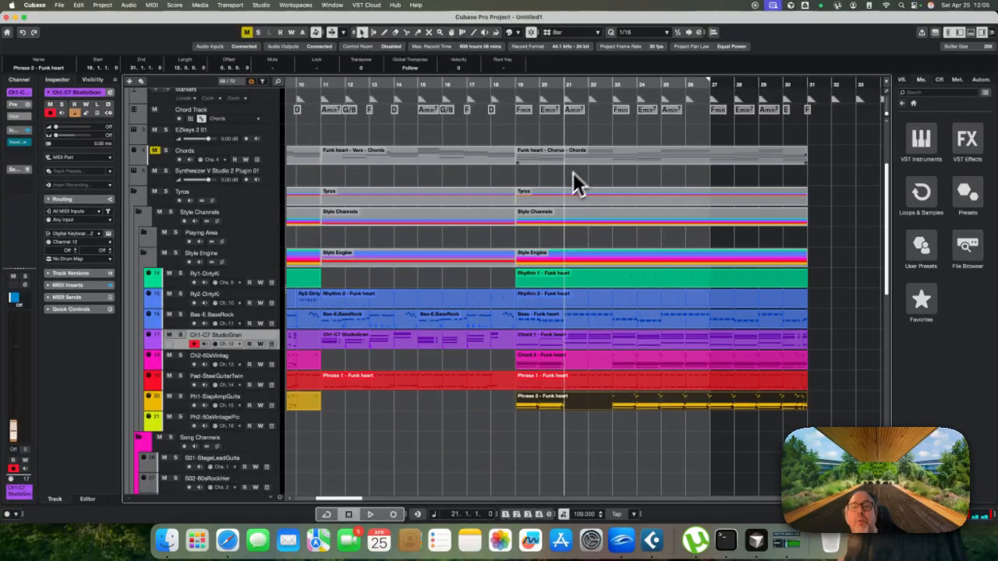
click(585, 159)
key(3)
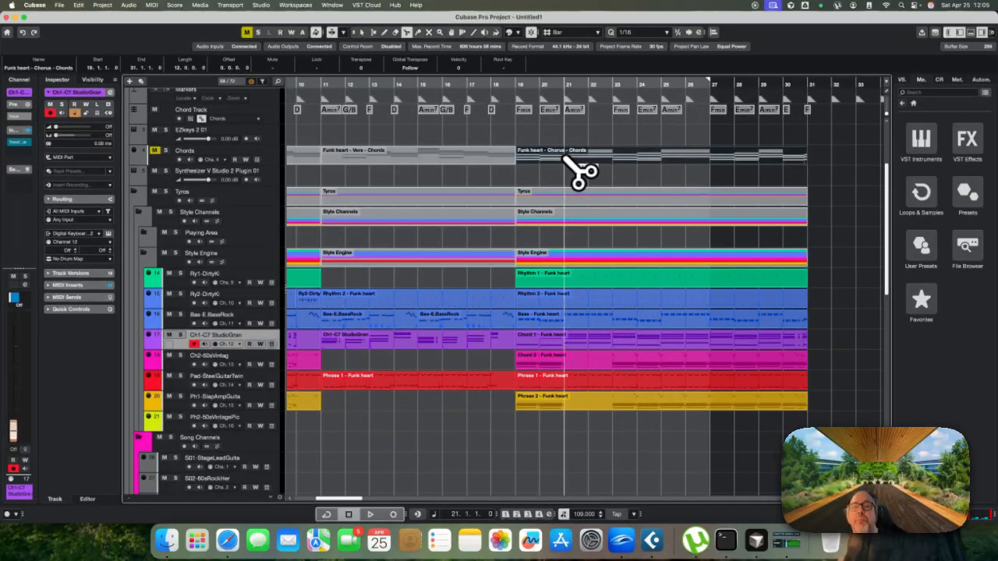
click(581, 160)
click(613, 165)
key(1)
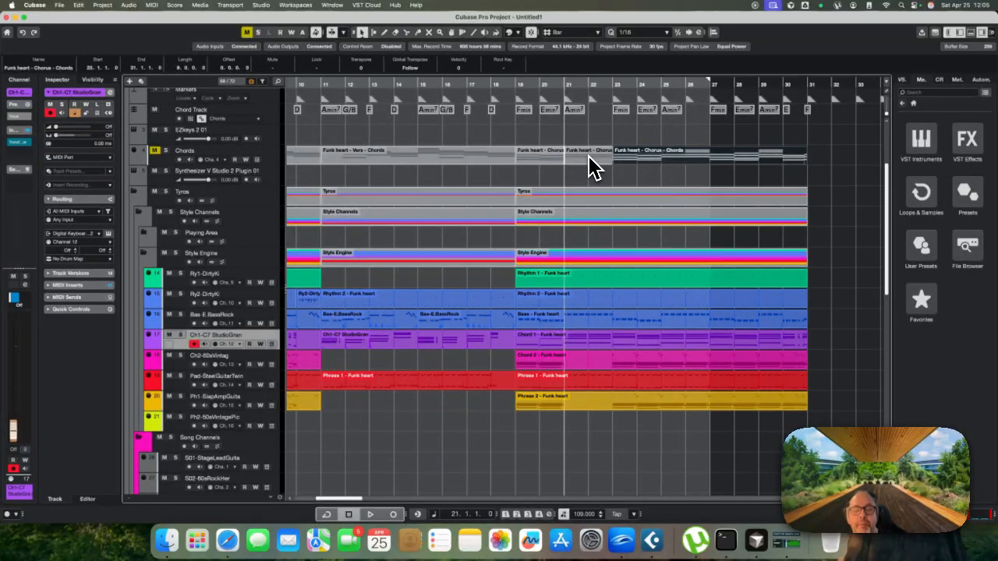
Use the bars 21–22 chords part as the Riff Maker's MIDI chord source in SmartBridge and record the MB1_Funk PopRock _XS arpeggio with it
click(589, 159)
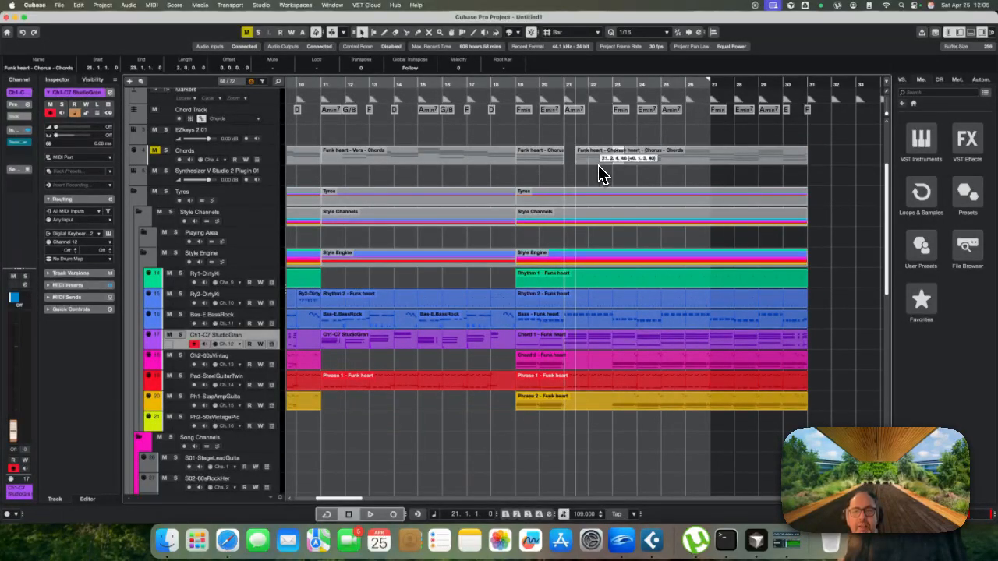
key(super+Tab)
drag(537, 230, 537, 230)
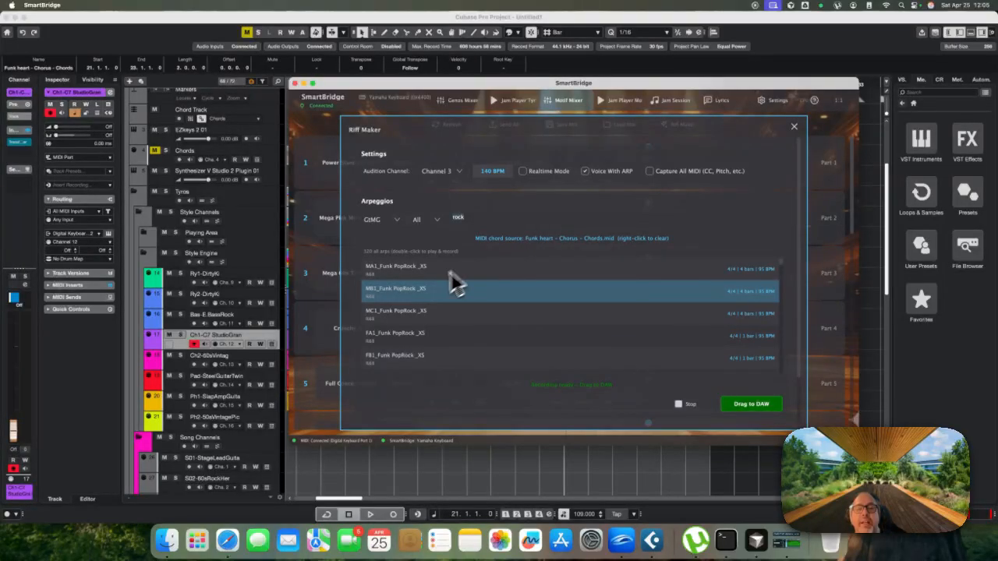
double_click(434, 303)
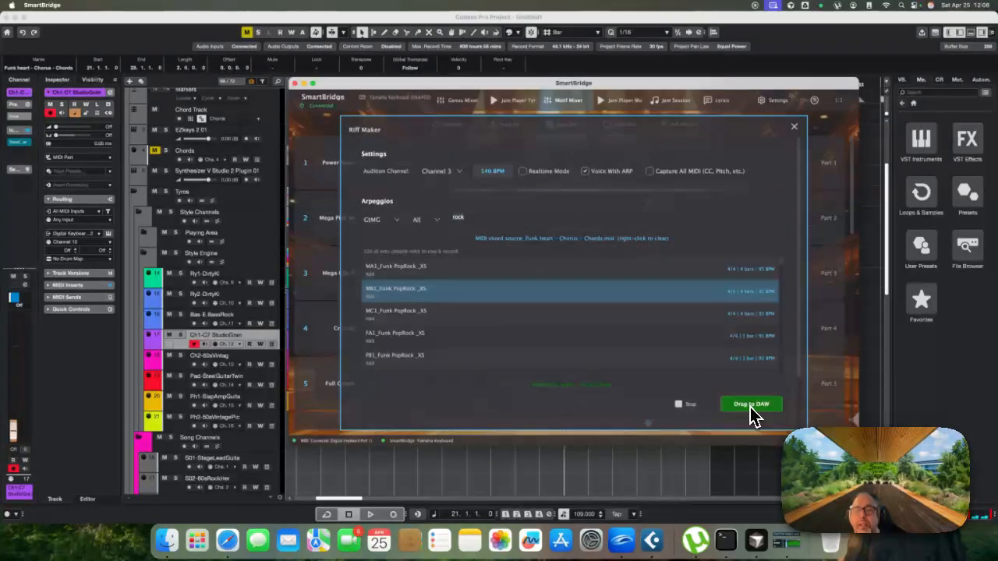
Place the recorded riff at bar 21 on Cubase's Ch2-60sVintag track and copy it to the same bar on the Ph1-SlapAmpGuita track
drag(751, 407, 563, 362)
key(space)
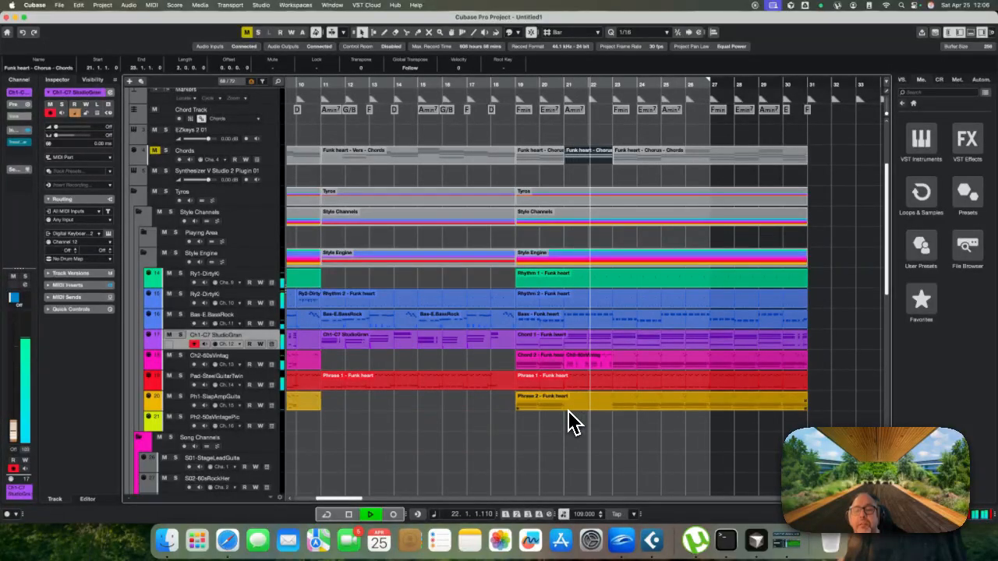
key(space)
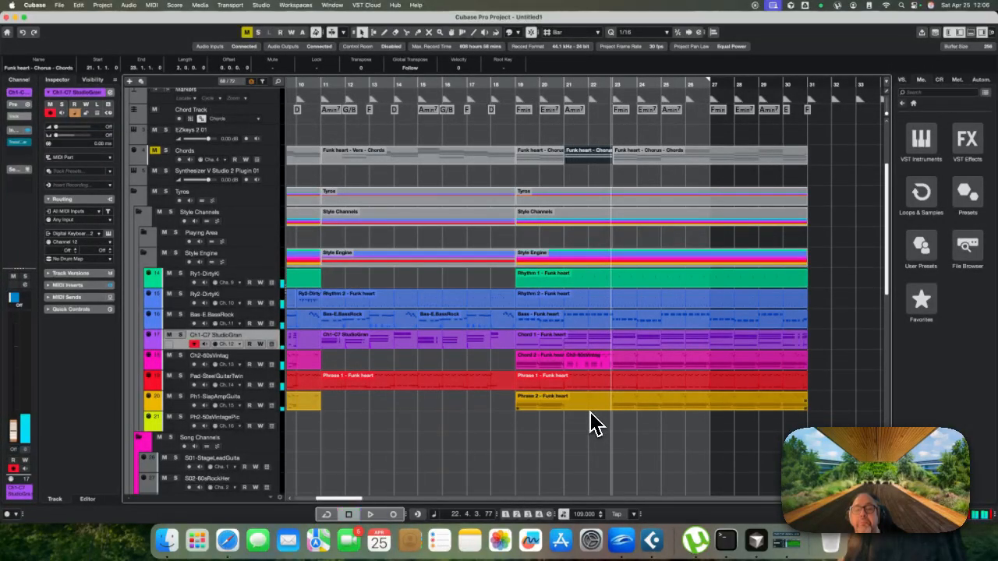
click(587, 364)
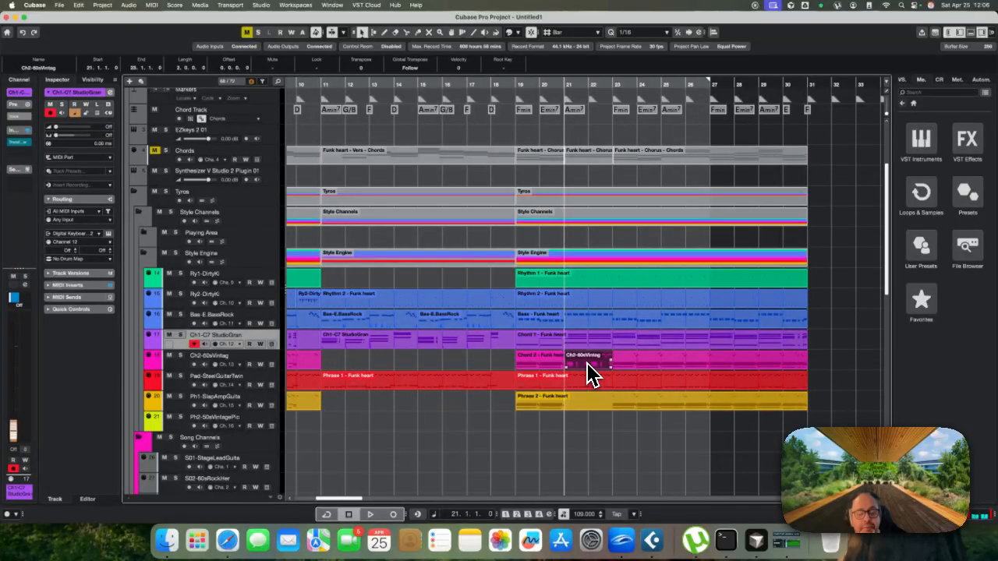
drag(589, 365, 605, 396)
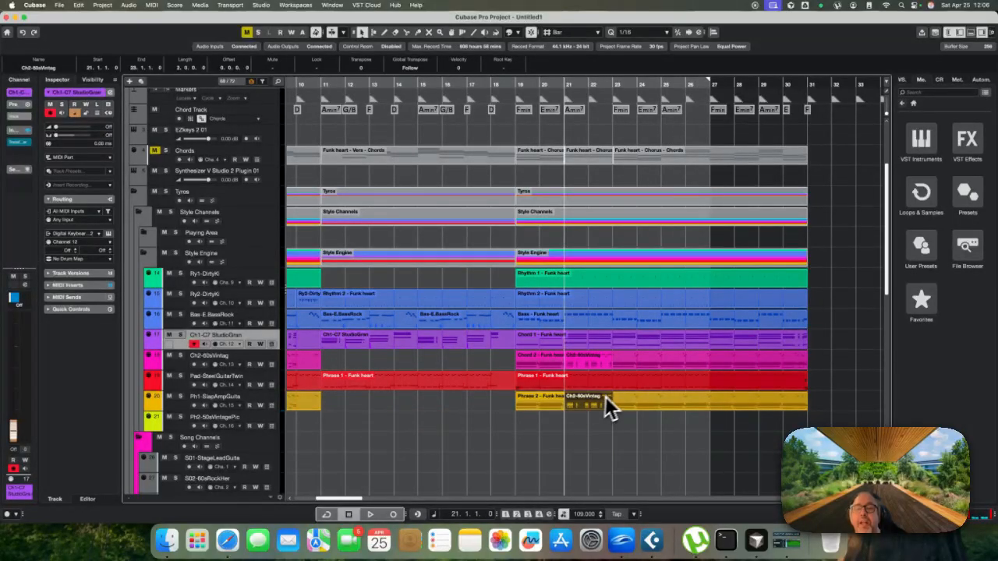
Split the Chorus's Chord 1 and Phrase 2 parts at bars 25 and 27
scroll(627, 383, right, 3)
key(KP_Add)
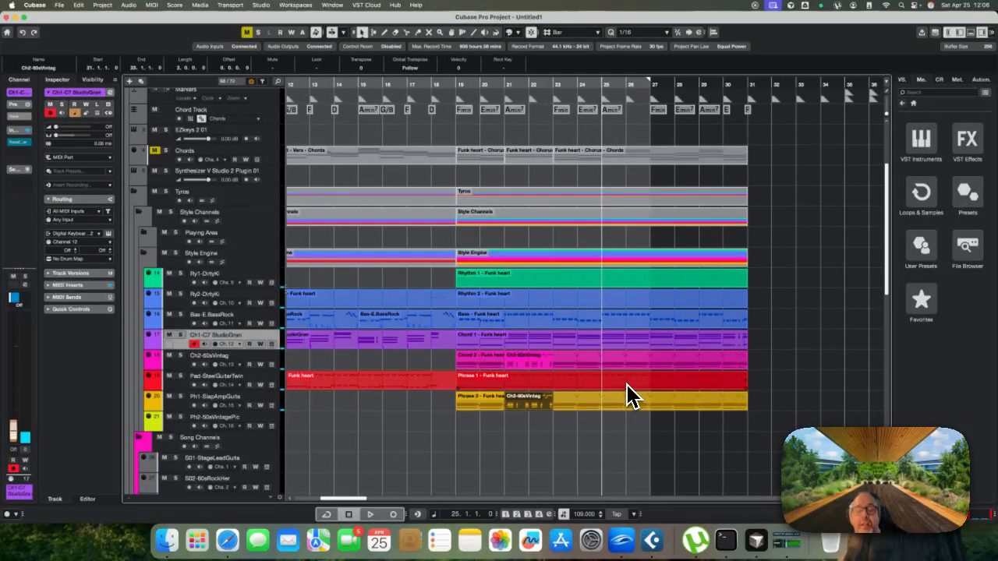
key(3)
click(604, 340)
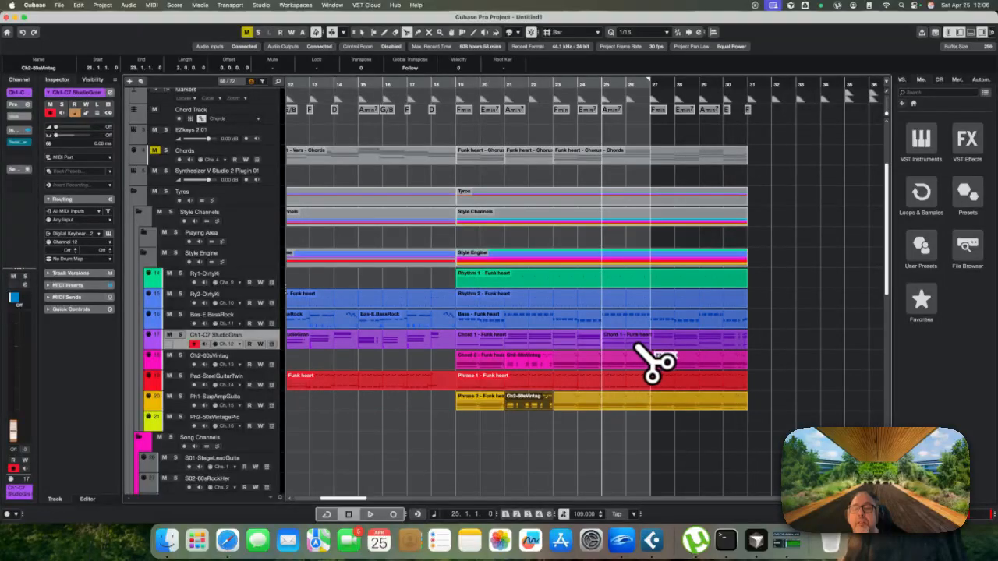
click(650, 343)
click(651, 398)
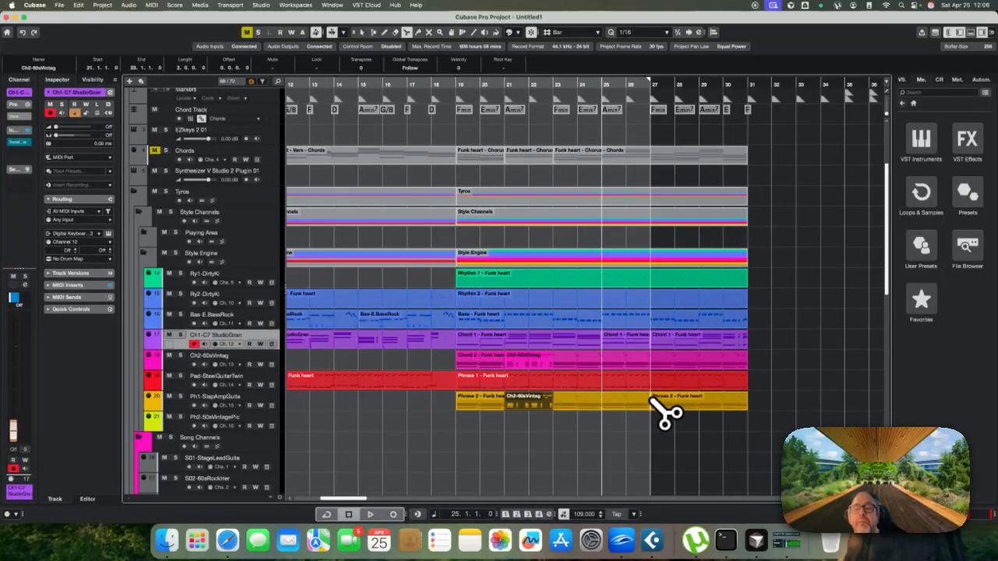
click(603, 403)
Delete the bars 25–26 segments of the Phrase 2 and Chord 1 parts
key(1)
click(620, 407)
key(Delete)
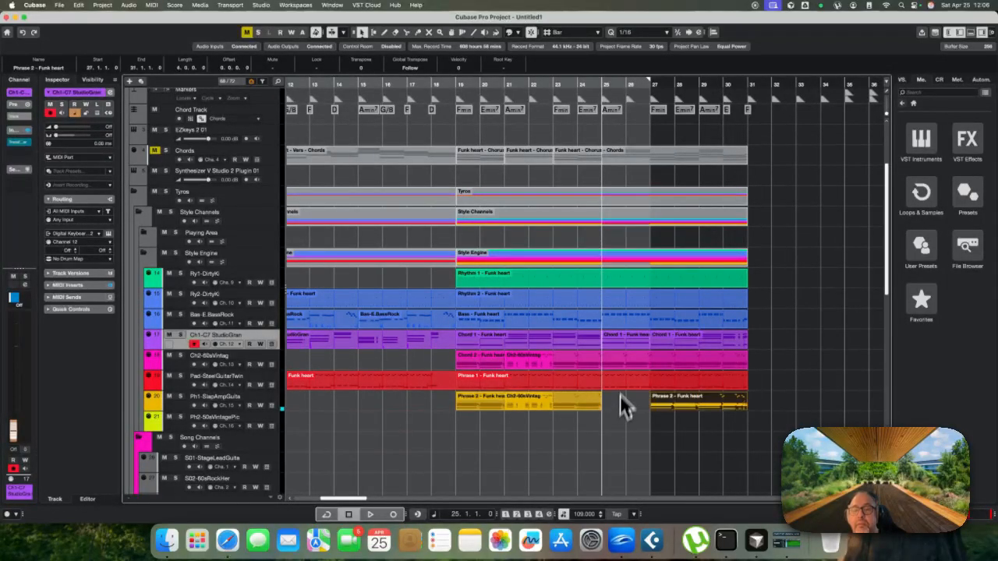
click(626, 343)
key(Delete)
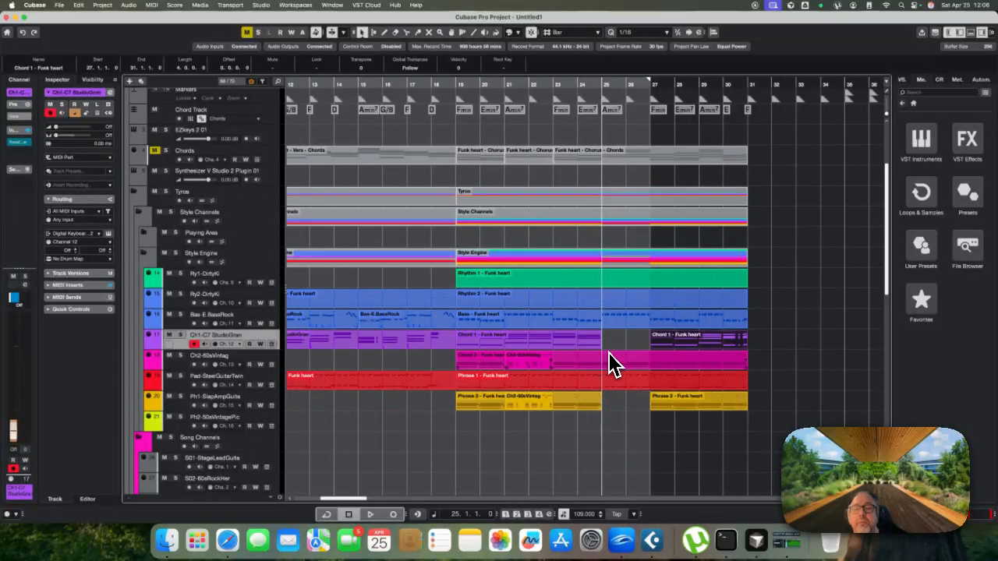
Copy the bar 21 riff parts on the Ch2-60sVintag and Ph1-SlapAmpGuita tracks to bar 25
click(527, 360)
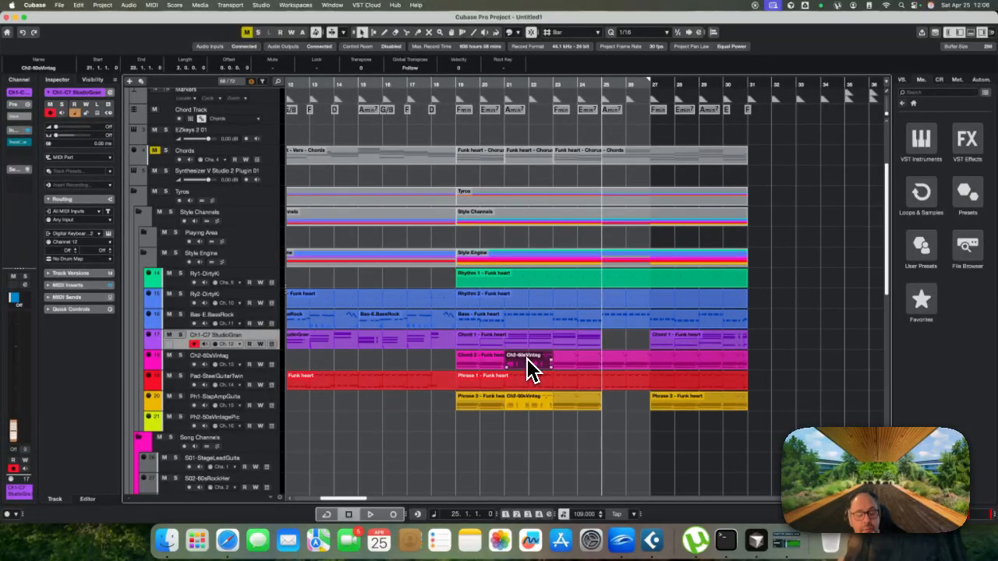
drag(530, 363, 628, 364)
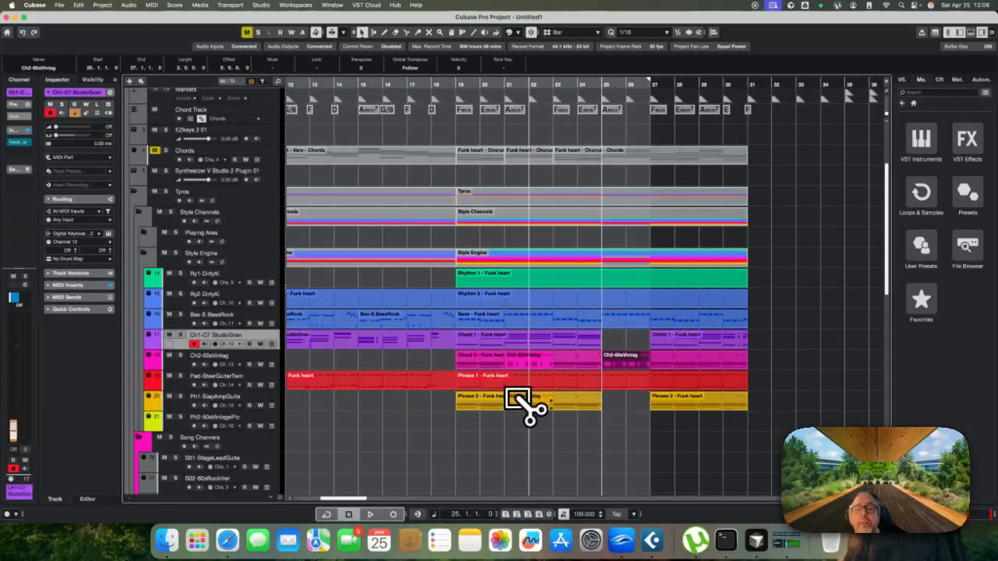
drag(518, 399, 626, 414)
scroll(616, 399, right, 1)
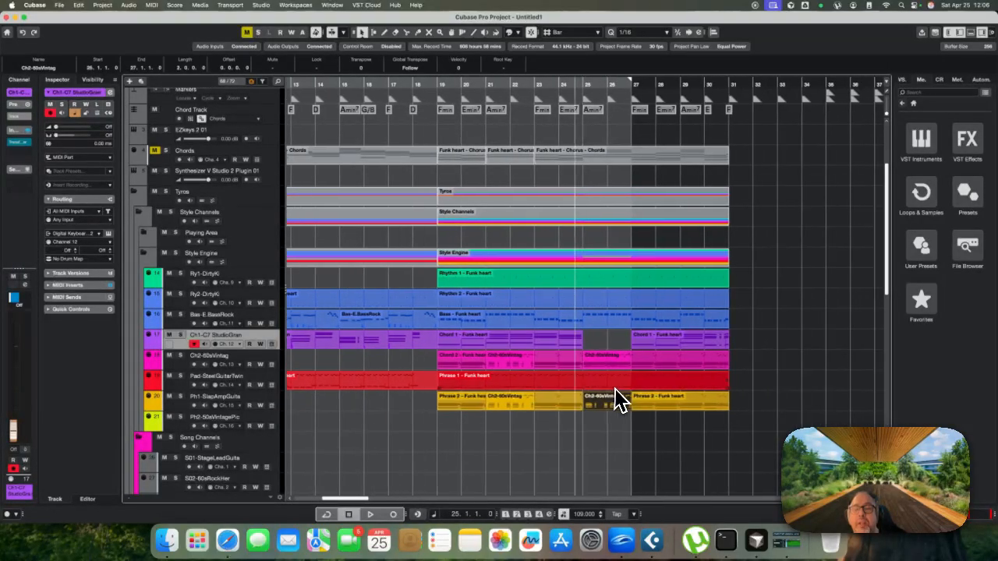
scroll(616, 399, right, 3)
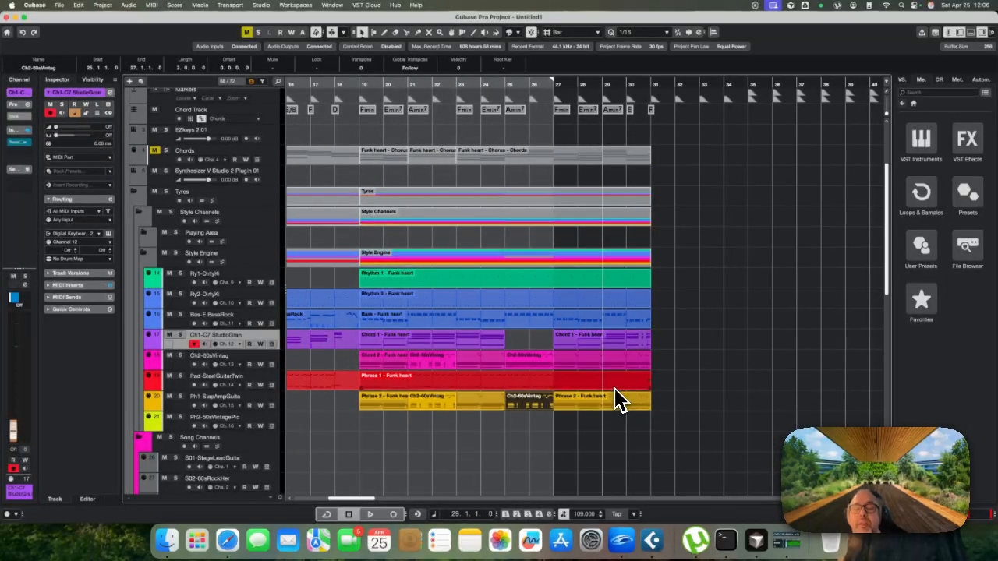
scroll(547, 369, left, 1)
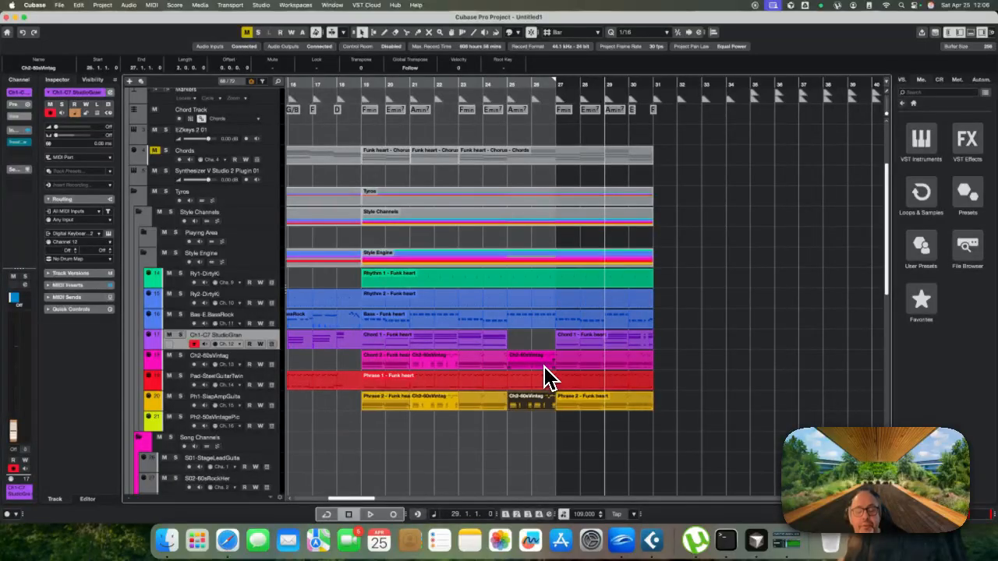
Split the events starting at bar 25 on the Ch2-60sVintag and Ph1-SlapAmpGuita tracks at bar 26
key(3)
click(532, 359)
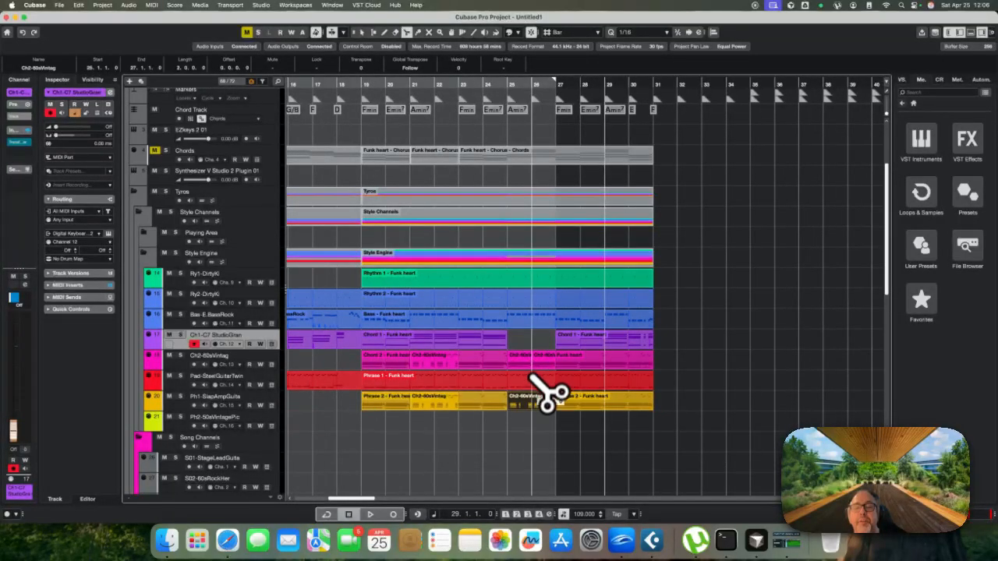
click(533, 401)
key(1)
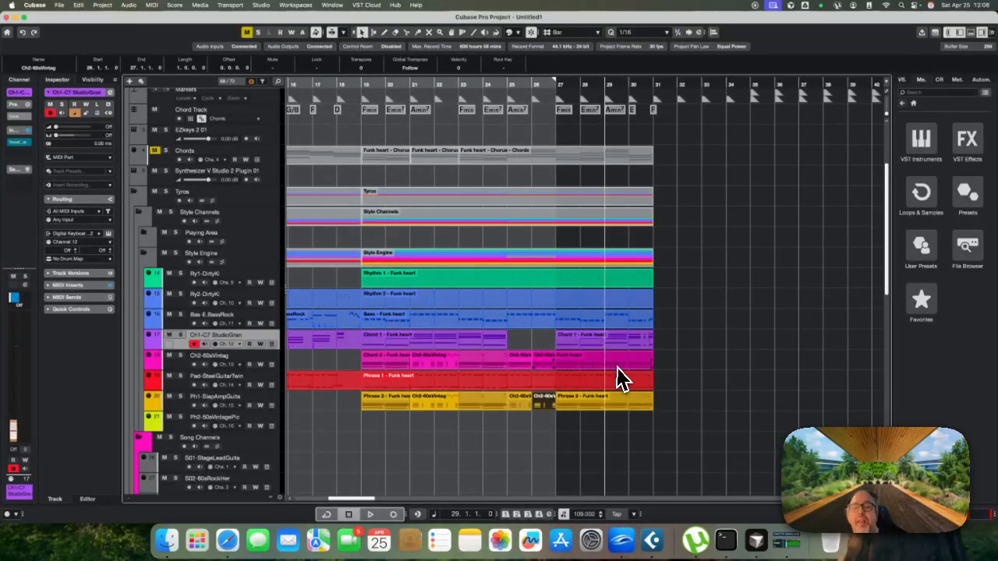
Cut bar 29 out of the Chord 2 event on the Ch2-60sVintag track and fill the gap with a copy of the bar 25 event
click(624, 367)
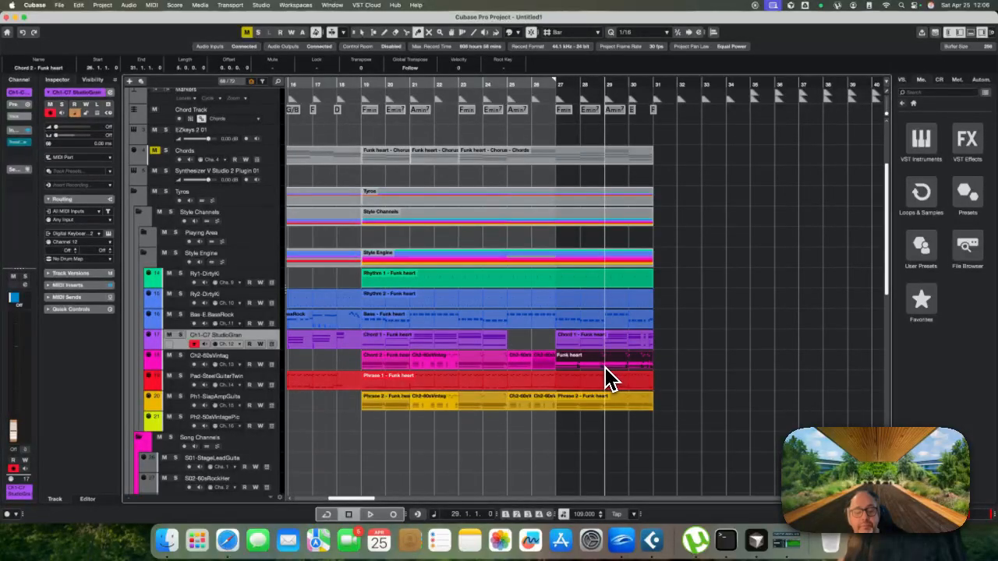
key(3)
click(617, 365)
key(1)
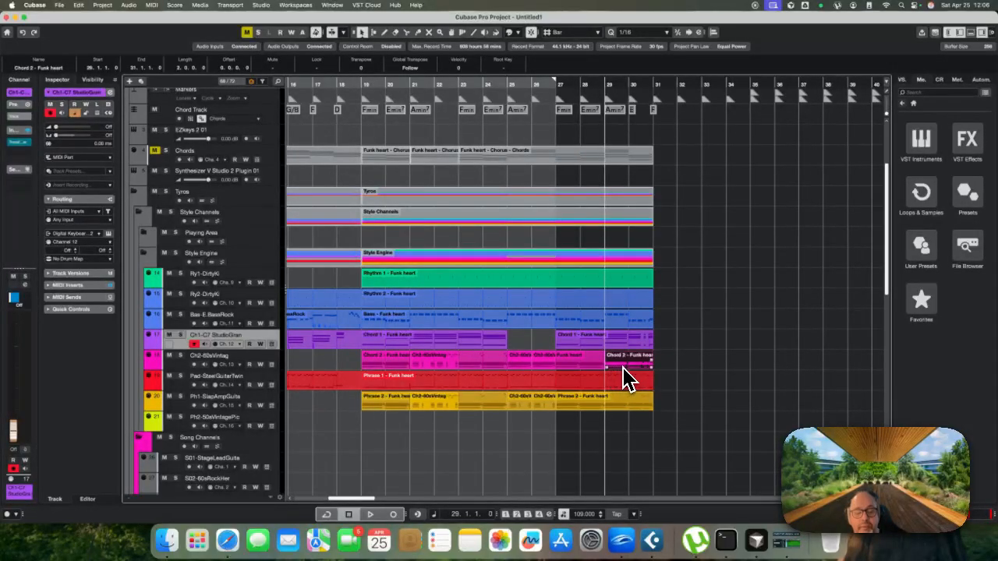
key(3)
click(623, 366)
key(1)
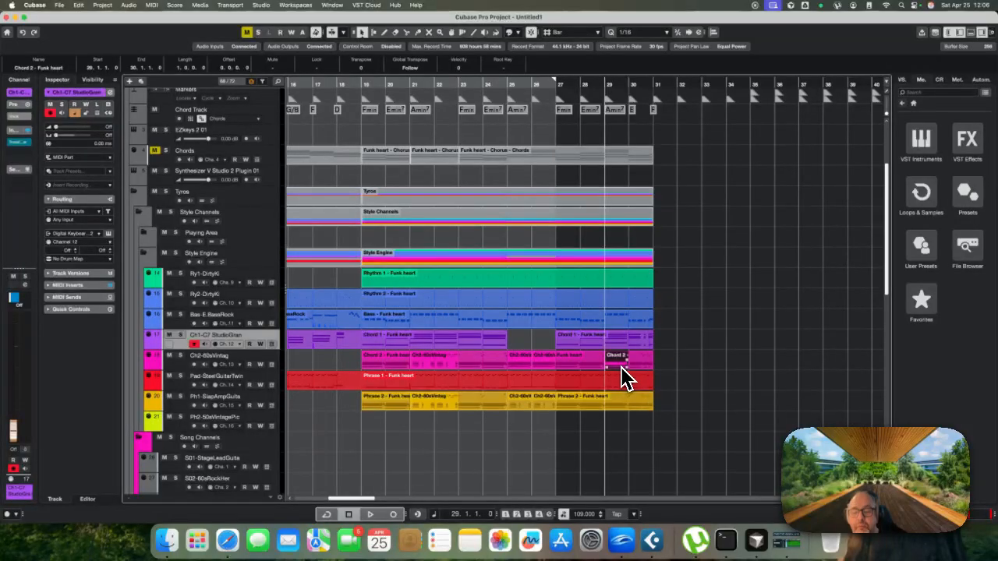
key(Delete)
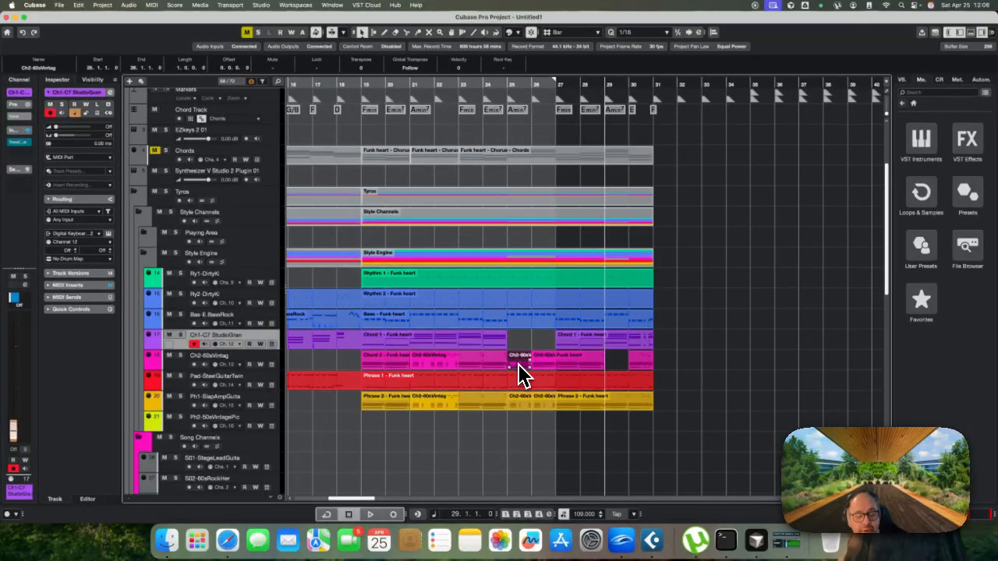
drag(521, 374, 616, 373)
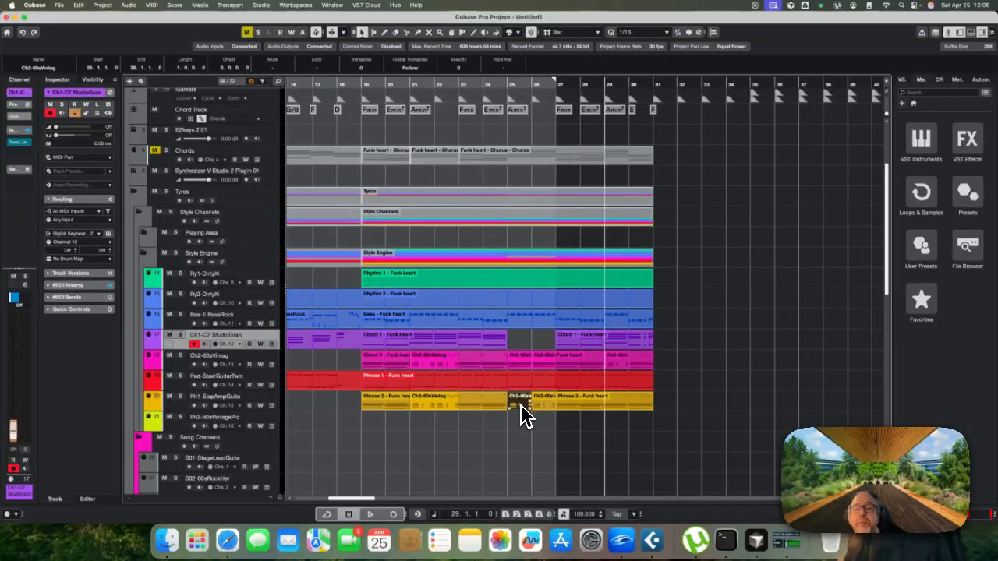
Replace bar 29 of the Phrase 2 event on the Ph1-SlapAmpGuita track with a copy of that track's bar 25 event
key(3)
click(605, 404)
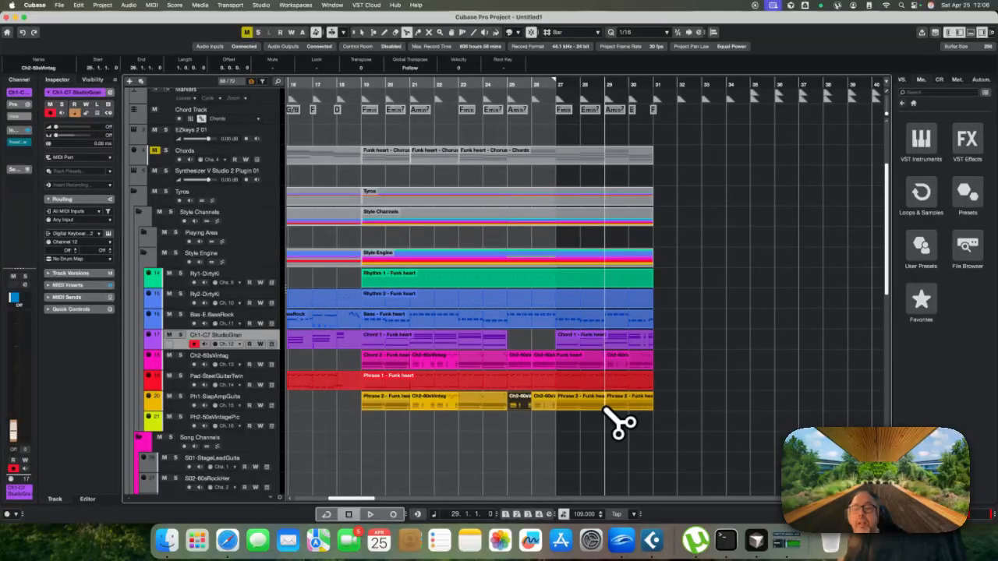
click(629, 402)
key(1)
click(615, 407)
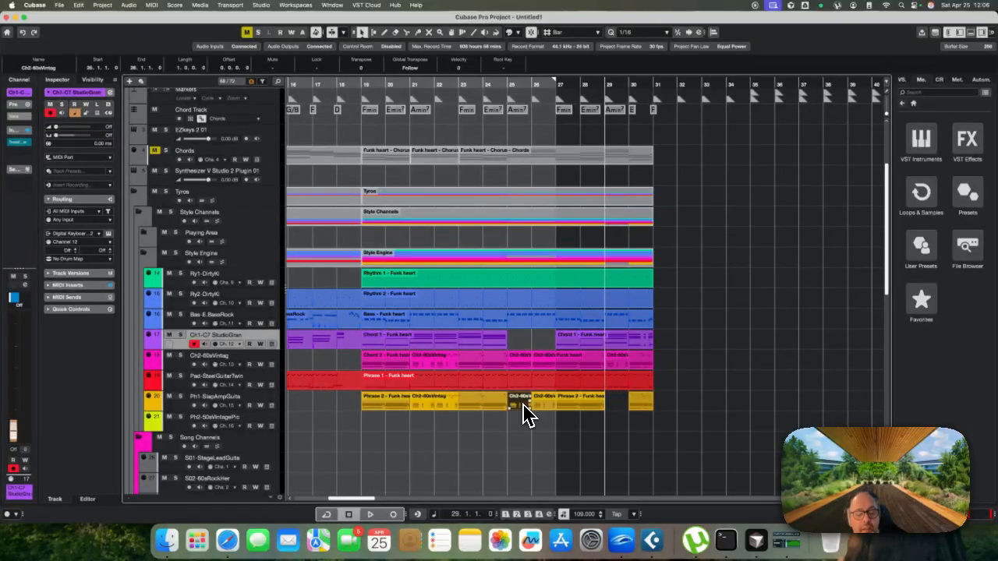
drag(527, 416, 616, 410)
Play the chorus from bar 19 to check the edited chord and phrase tracks
click(387, 281)
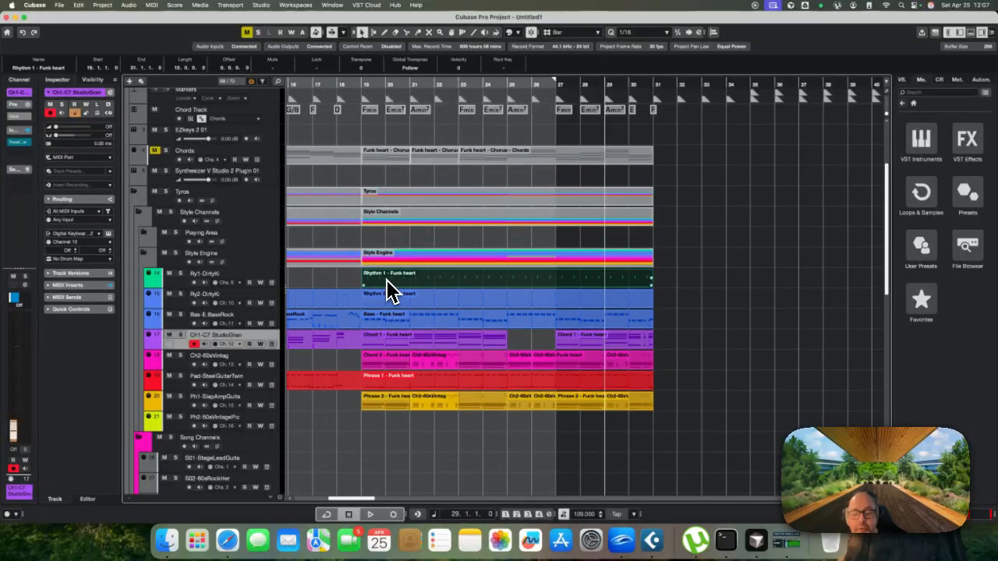
key(l)
key(space)
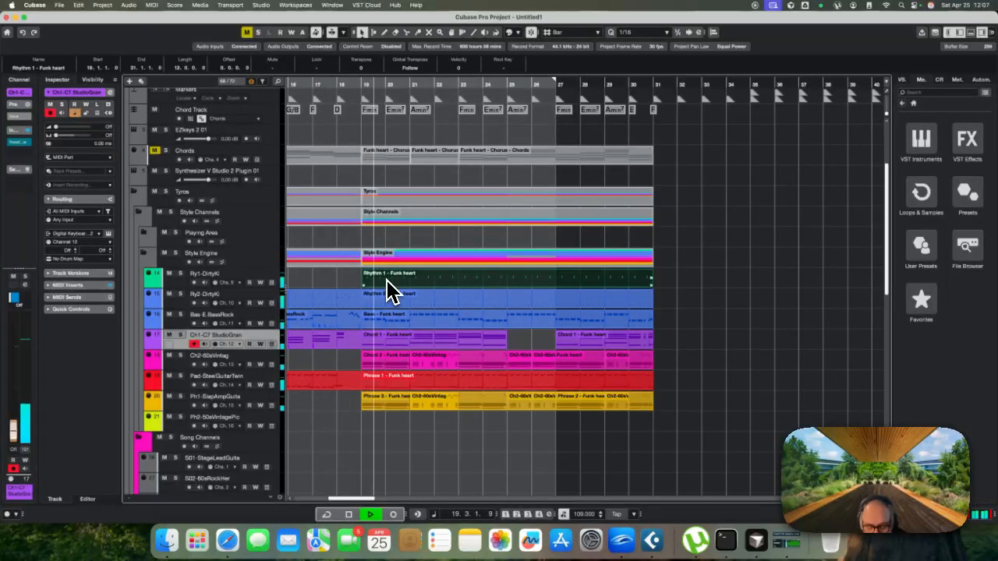
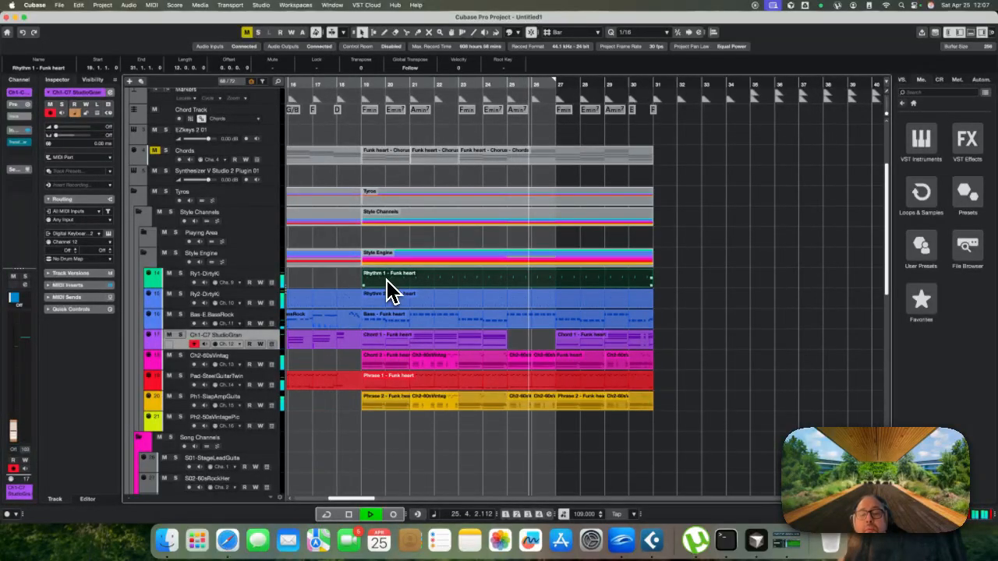
key(space)
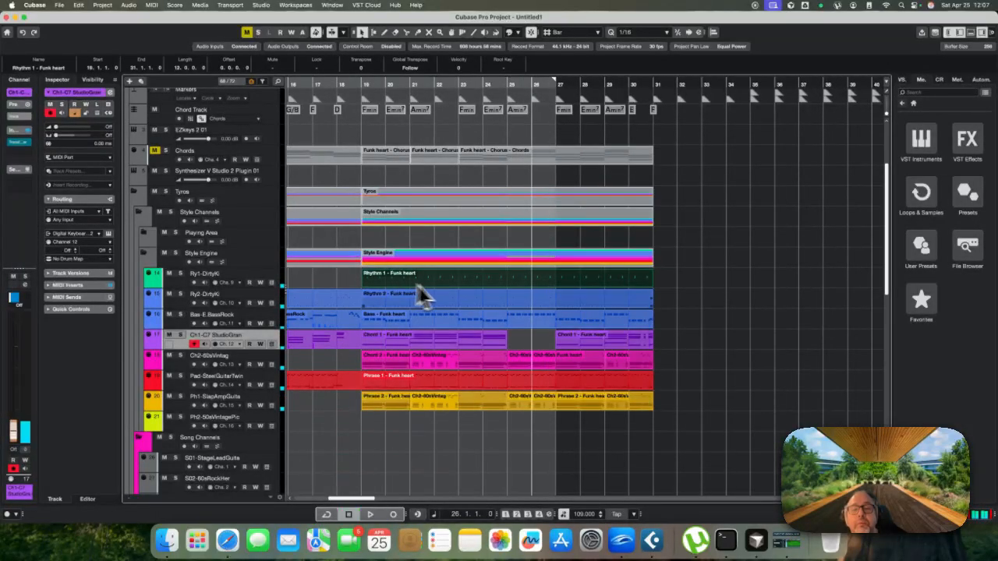
Move the bar 25 and 26 Ch2-60sVintag events up to the Ch1 track and delete the Chord 2 parts lying beneath them
drag(525, 363, 538, 344)
click(523, 364)
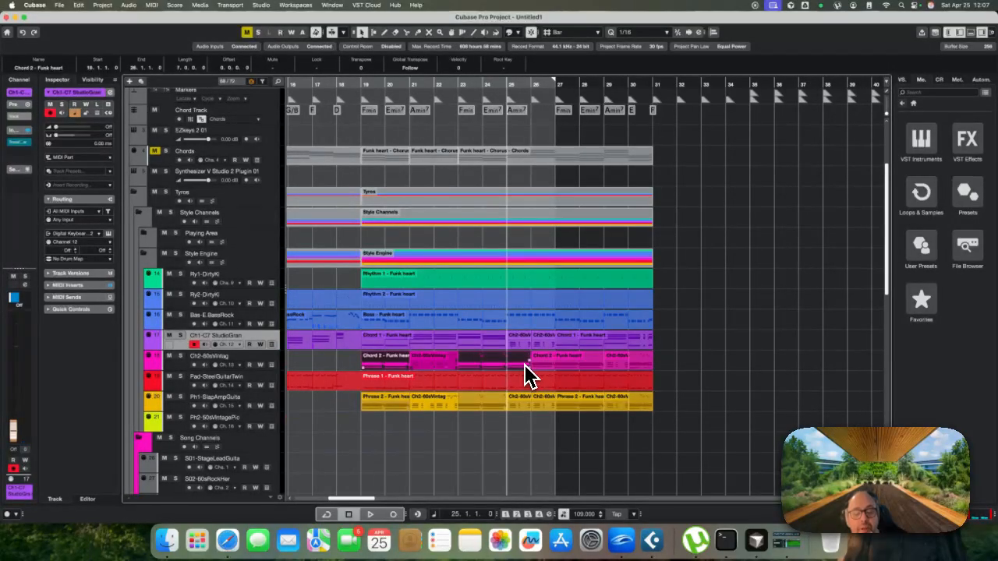
key(3)
click(507, 363)
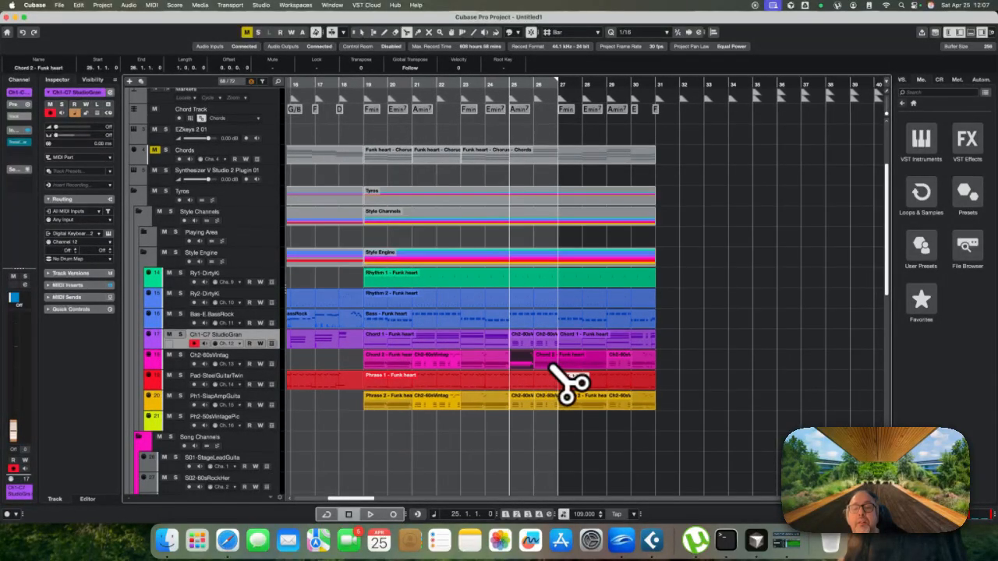
key(Delete)
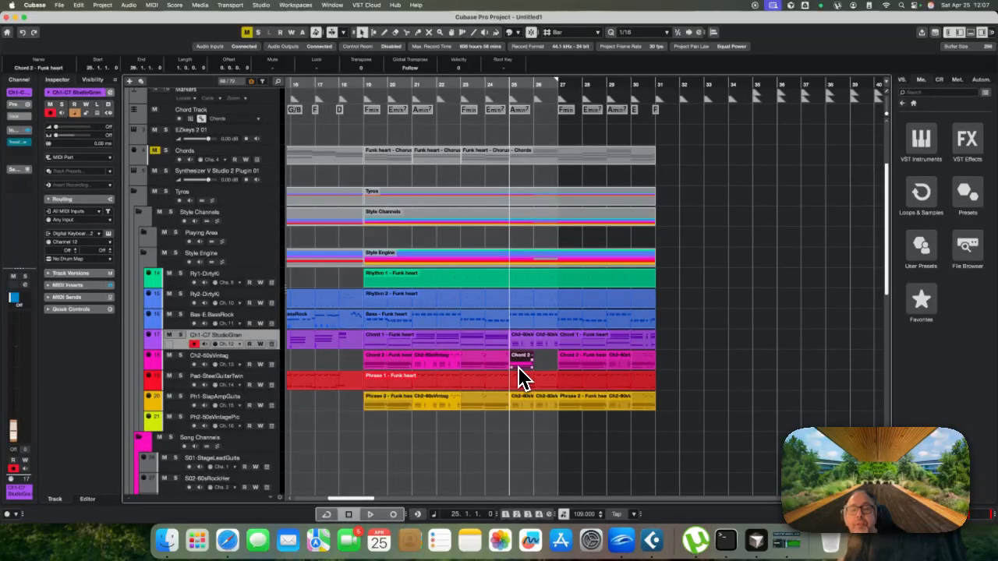
key(Delete)
Move the bar 25 and 26 events from the Ch1 track back down to the Ch2 track and play the chorus
drag(526, 343, 545, 363)
key(space)
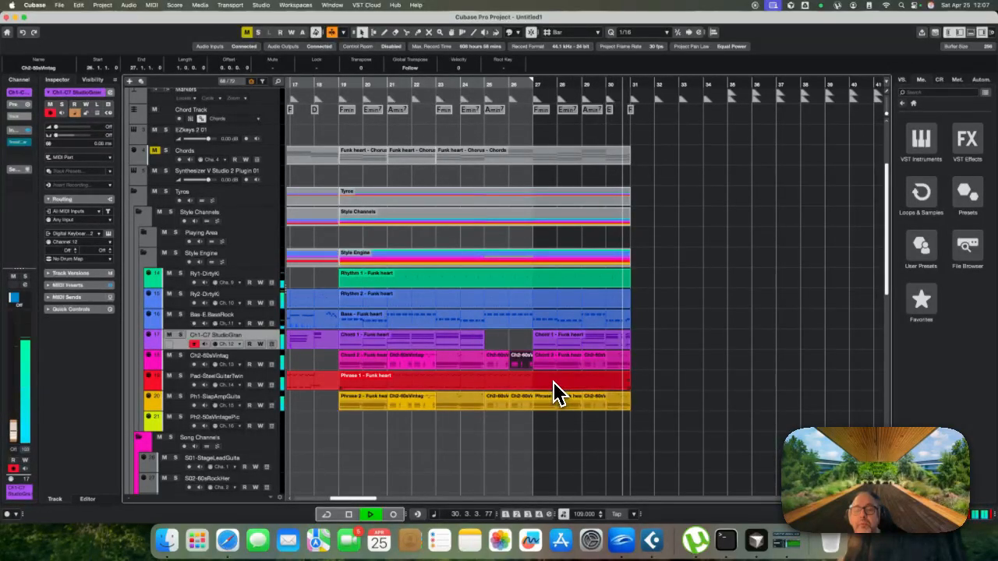
key(space)
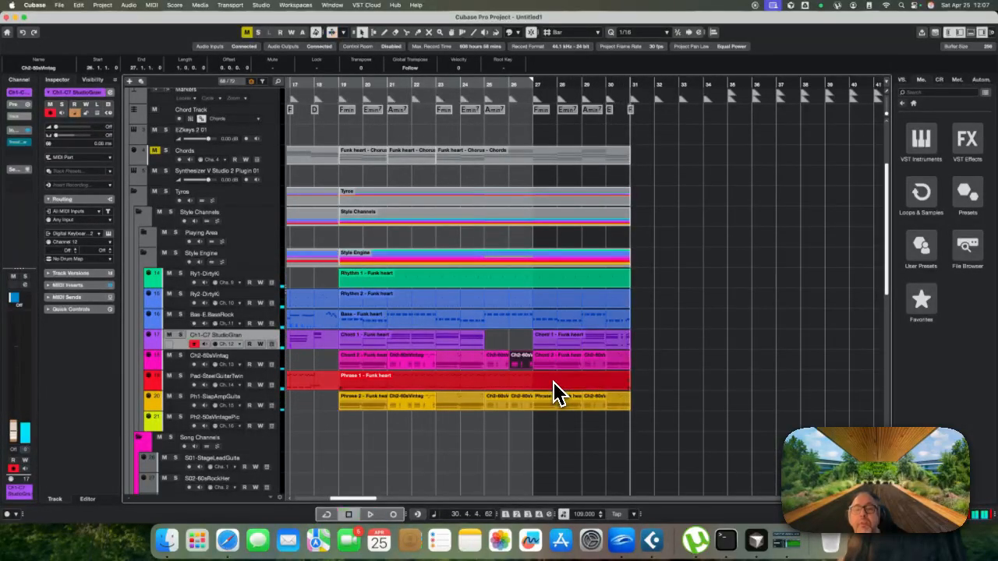
Examine the notes and velocities of the Bass - Funk heart part in the Key Editor, with all notes selected and the velocity lane enlarged
double_click(543, 320)
key(super+a)
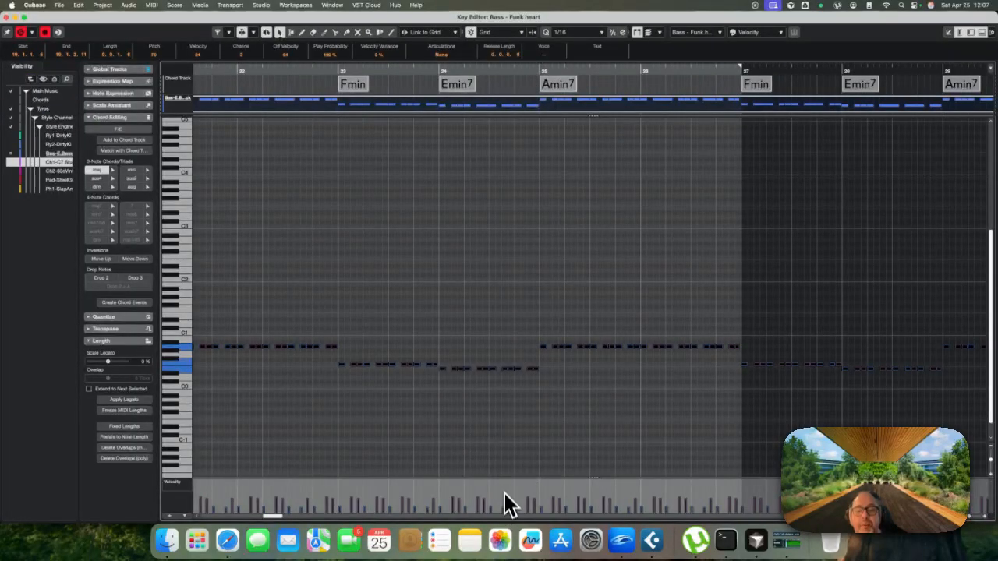
drag(508, 477, 511, 381)
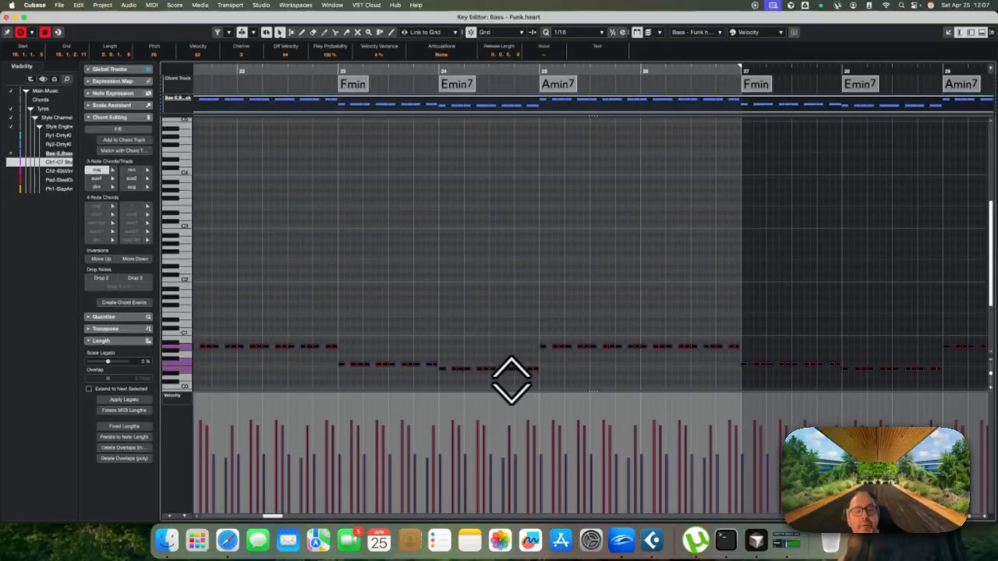
scroll(511, 379, right, 5)
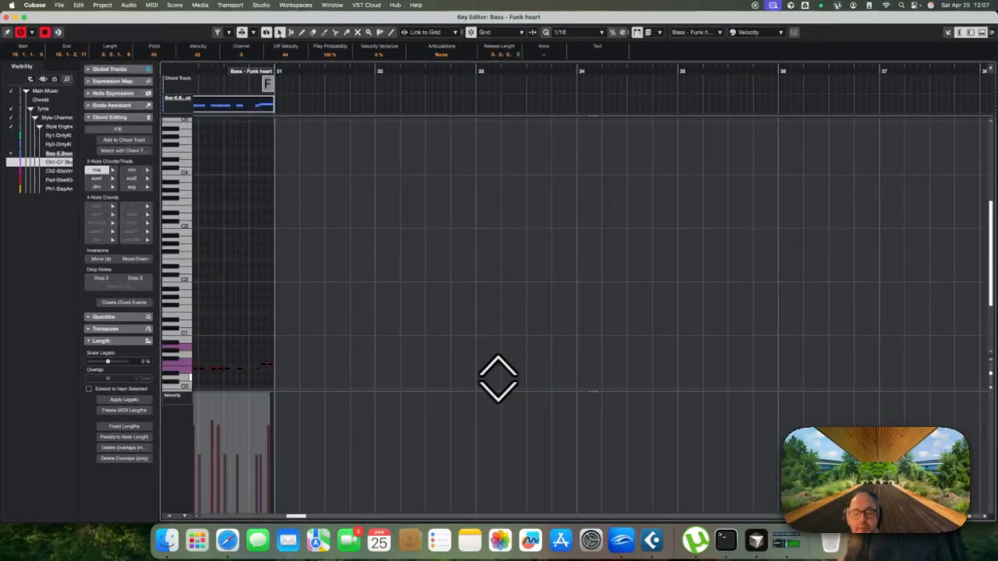
scroll(499, 380, left, 10)
scroll(736, 312, right, 3)
scroll(725, 314, down, 3)
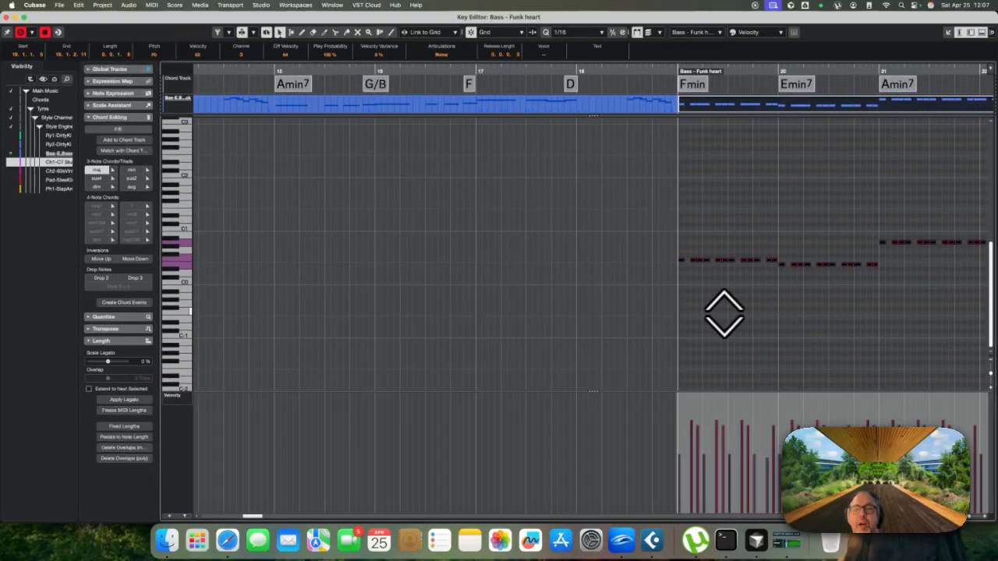
scroll(724, 314, right, 5)
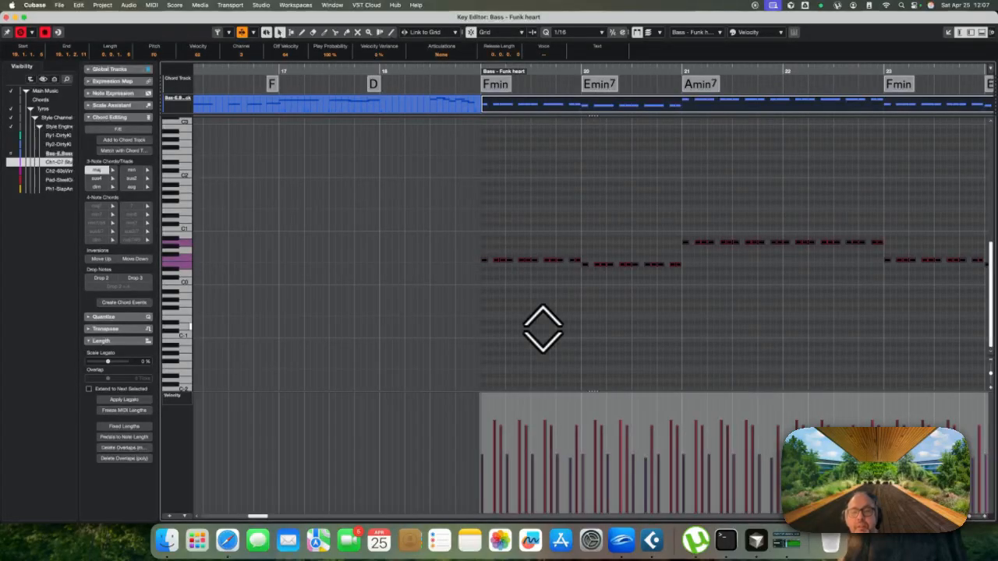
Close the Key Editor and play the arrangement from bar 20
key(Return)
key(KP_Subtract)
key(KP_Subtract)
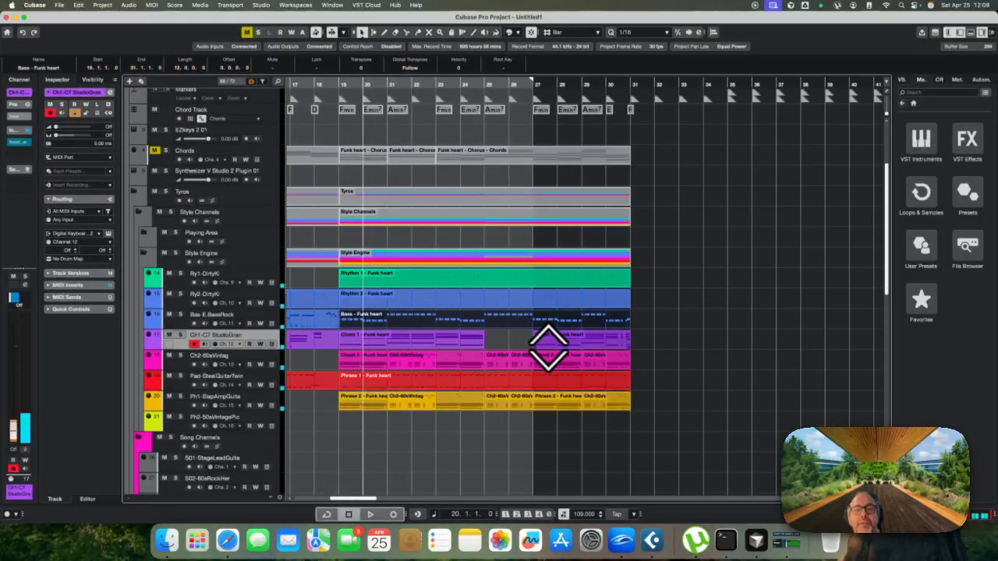
key(space)
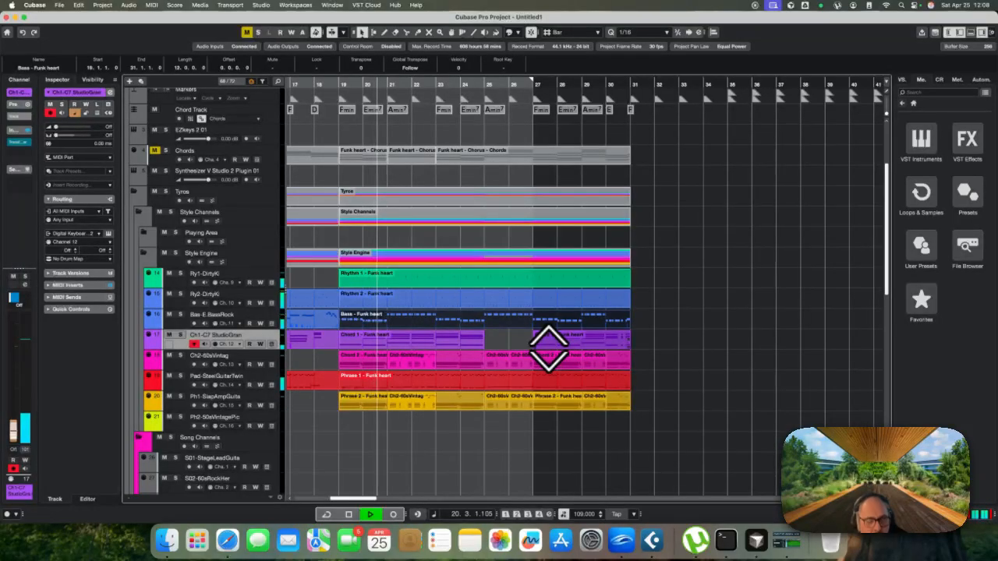
scroll(547, 347, right, 2)
scroll(547, 347, down, 1)
scroll(442, 425, left, 8)
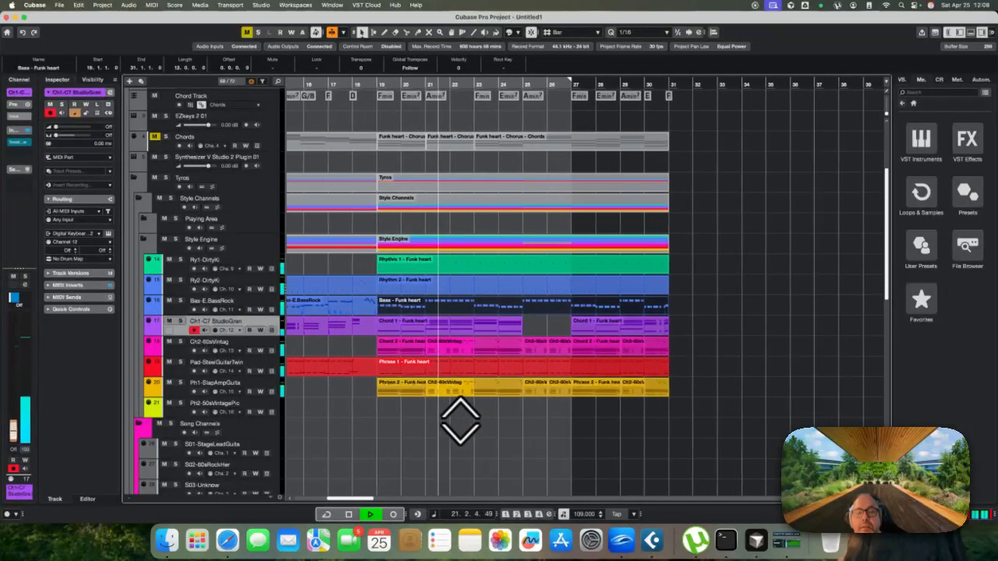
key(space)
Extend the Chorus section on the arranger track to end at bar 31
ctrl+scroll(488, 421, down, 4)
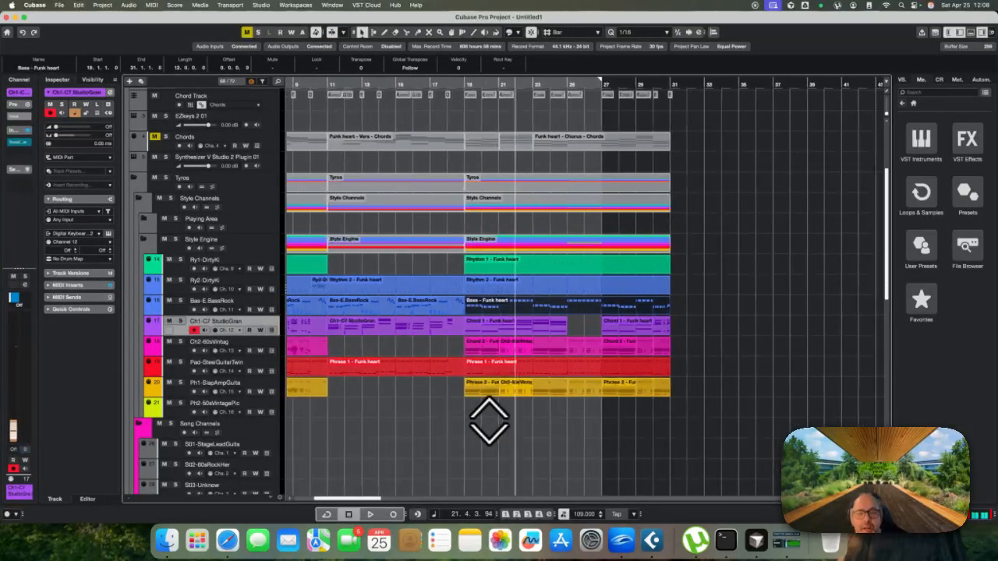
scroll(489, 421, up, 5)
scroll(488, 421, left, 5)
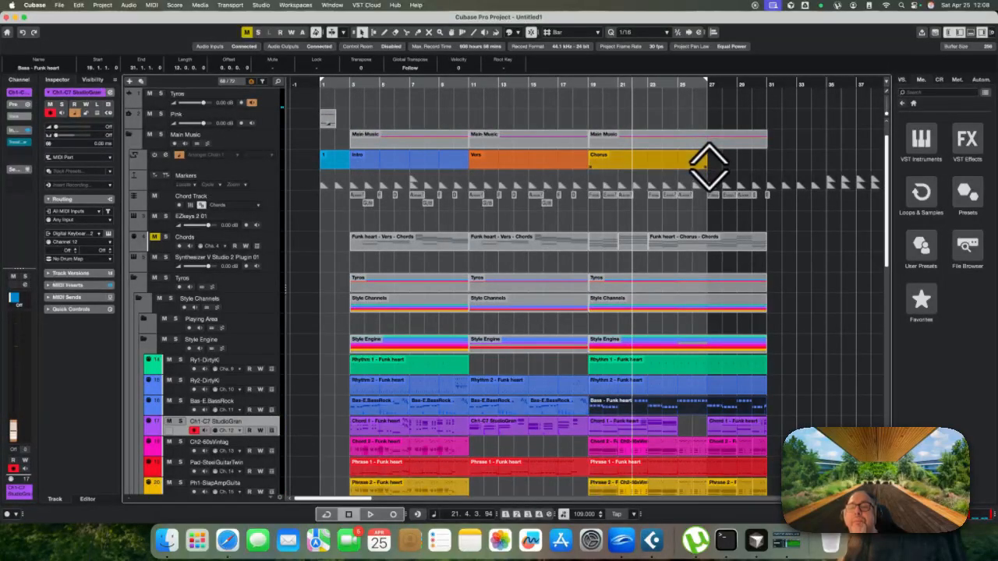
drag(707, 166, 767, 168)
Glue the Rhythm 2 parts on the Ry2 track into one part running from bar 3 to bar 31
click(414, 171)
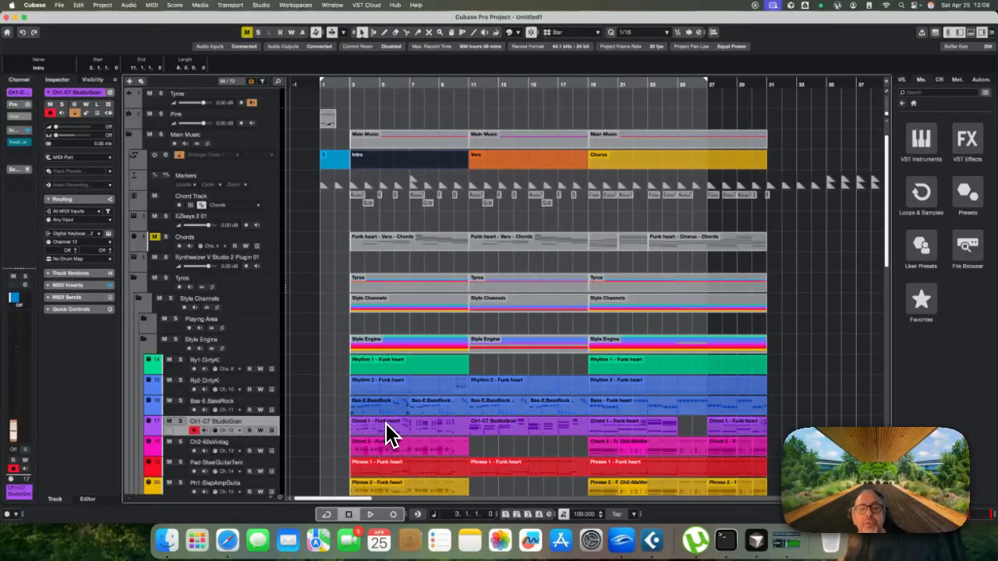
click(419, 394)
key(4)
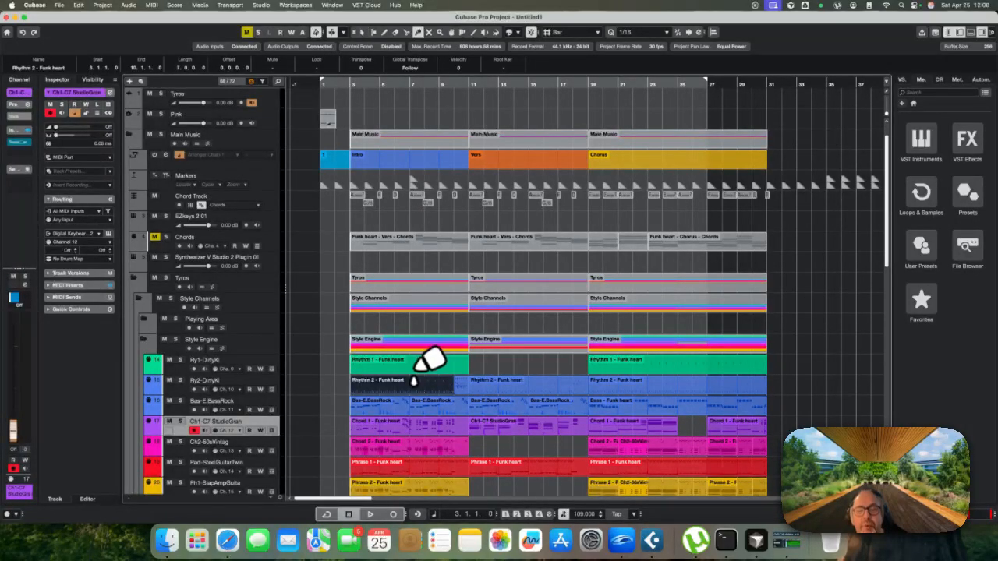
click(418, 390)
click(418, 390)
key(1)
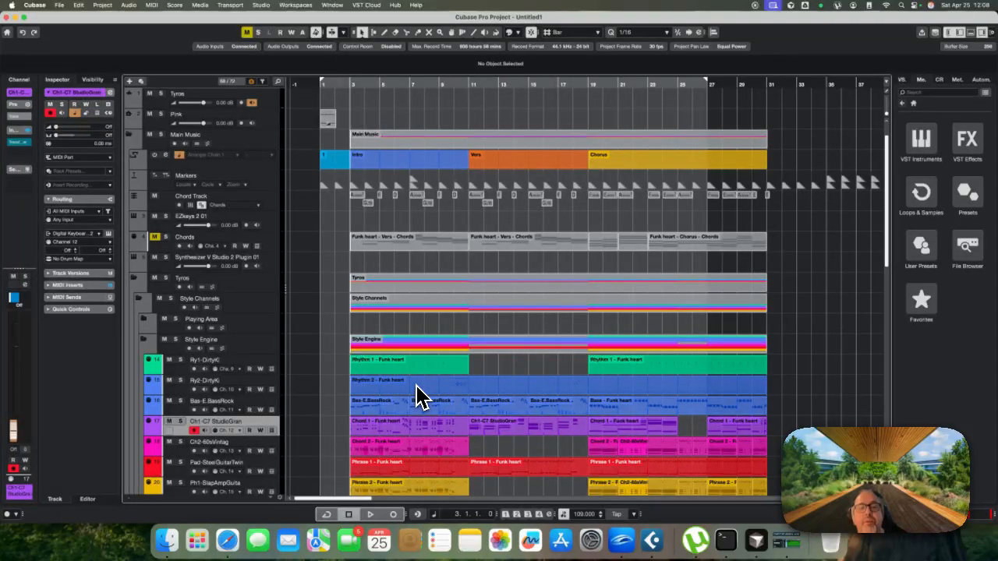
Open the Rhythm 2 part on the Ry2 track in the Key Editor, showing its notes from bar 3 onward
double_click(419, 394)
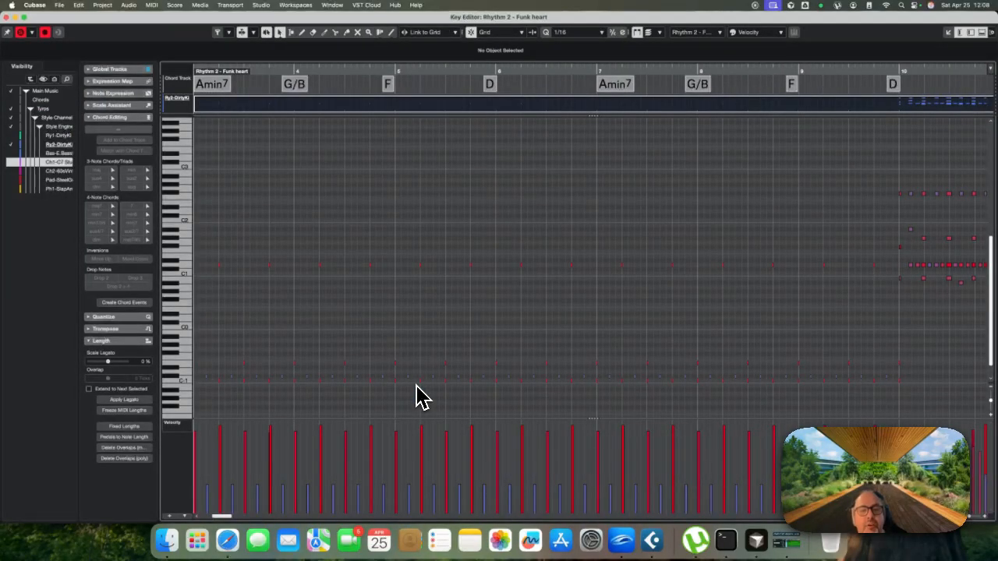
scroll(420, 342, down, 2)
key(super+a)
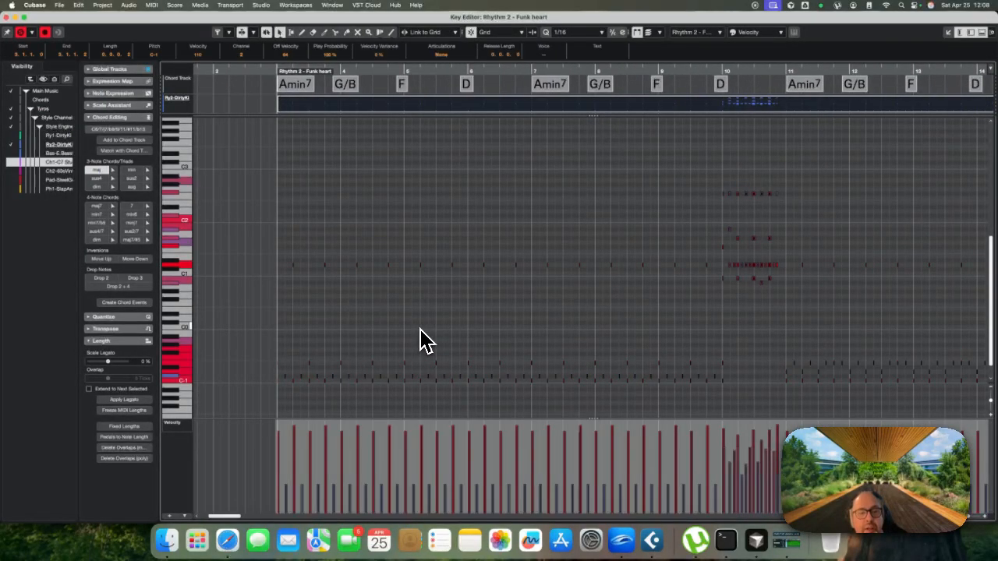
click(333, 323)
click(296, 265)
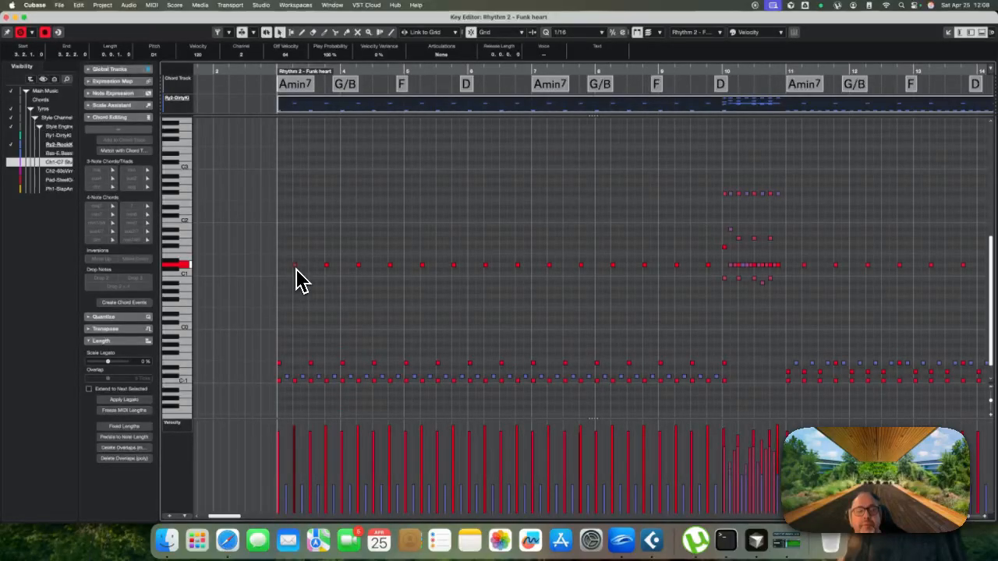
right_click(296, 270)
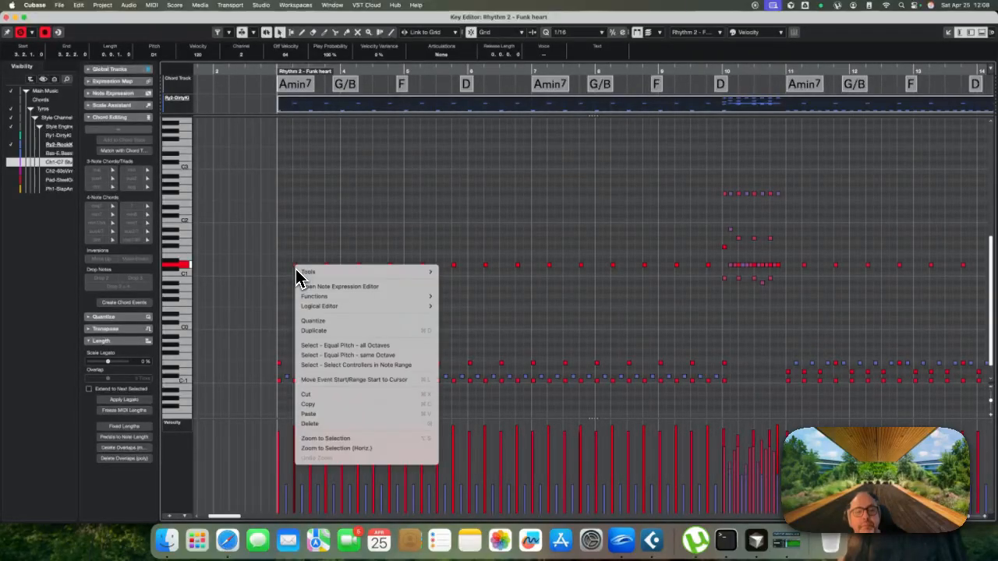
mouse_move(297, 271)
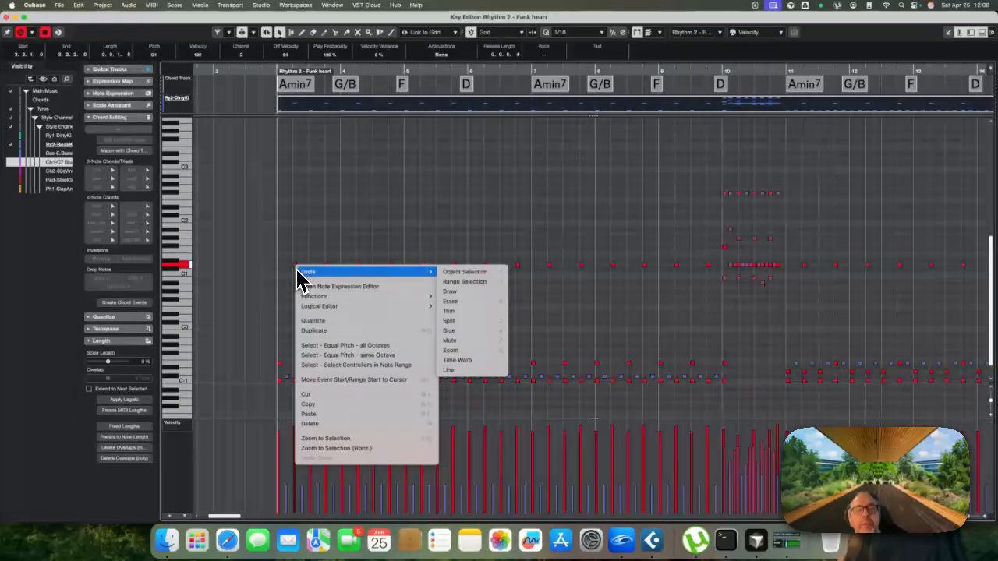
click(326, 222)
key(space)
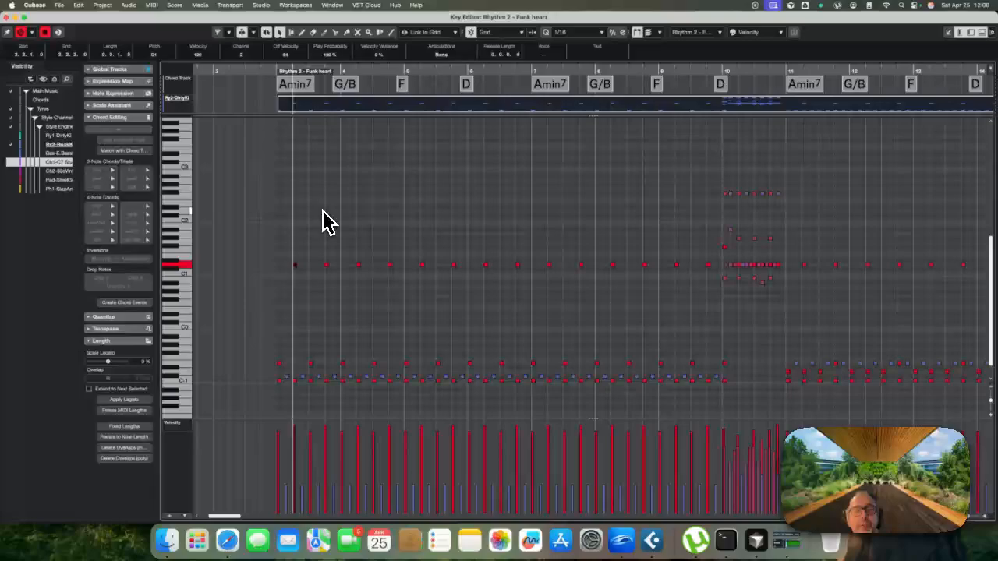
Copy all D1 notes of the Rhythm 2 part and transpose the copies down one octave to D0
click(296, 271)
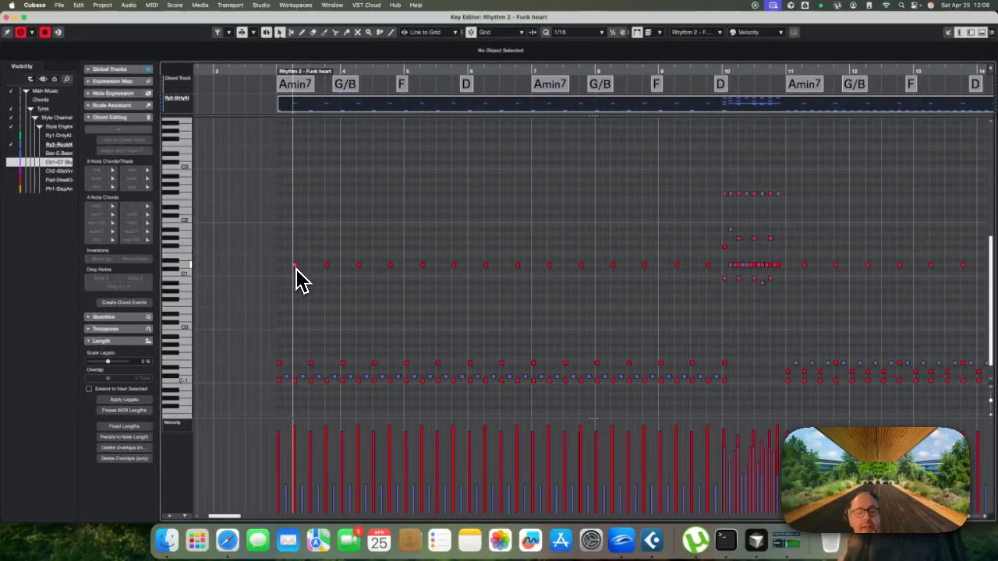
right_click(296, 270)
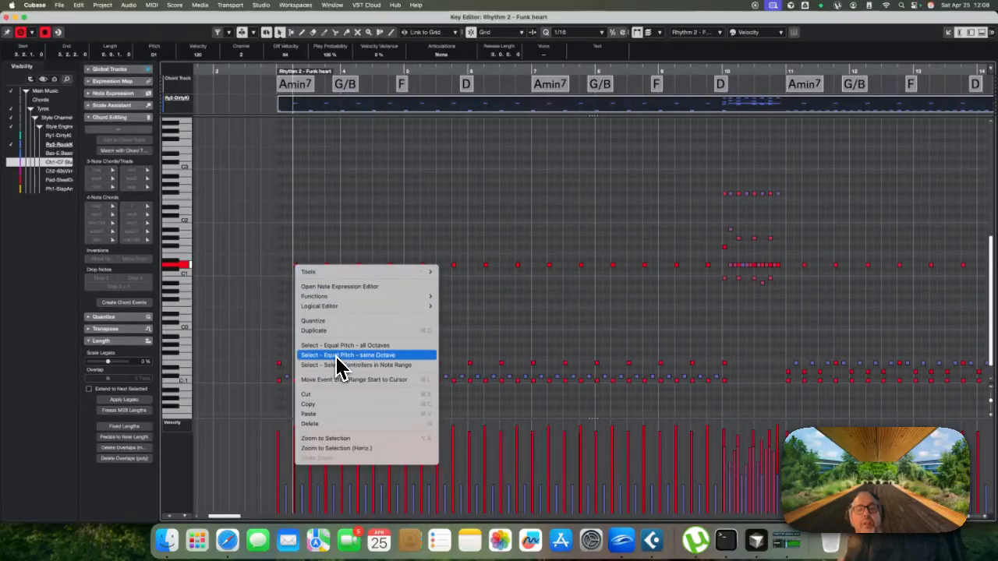
click(341, 356)
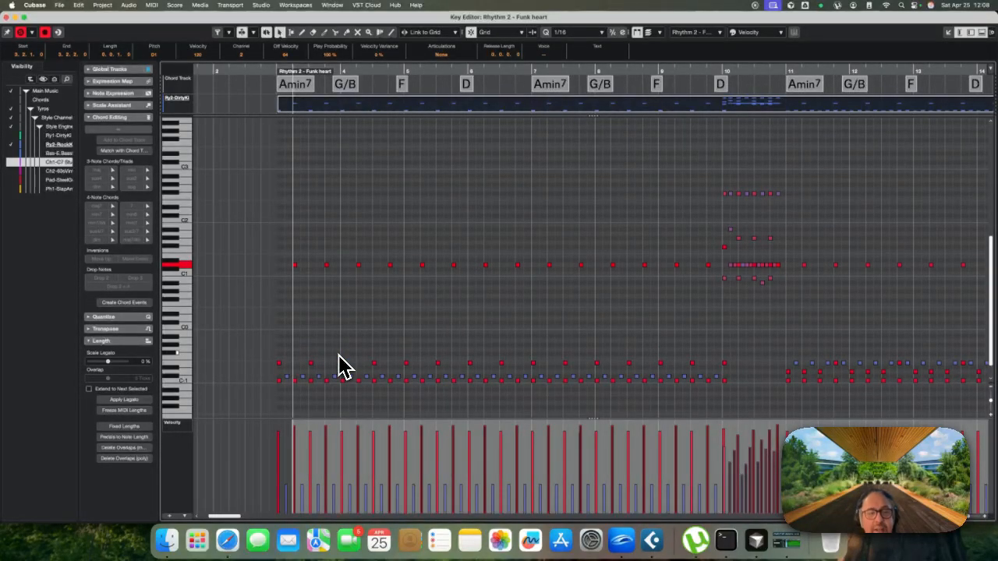
key(Down)
key(Down)
key(Down)
key(Down)
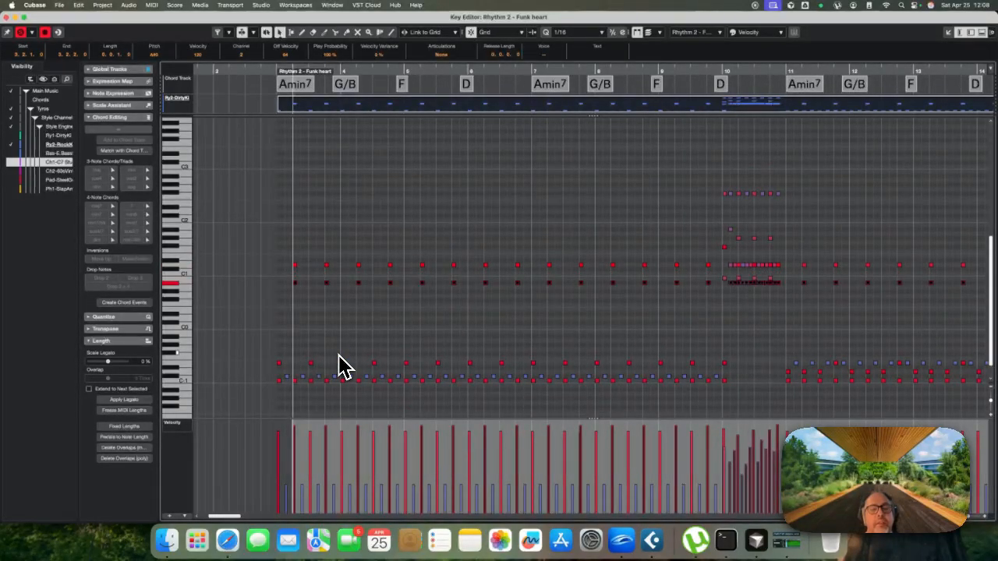
key(Down)
key(Down)
key(Down)
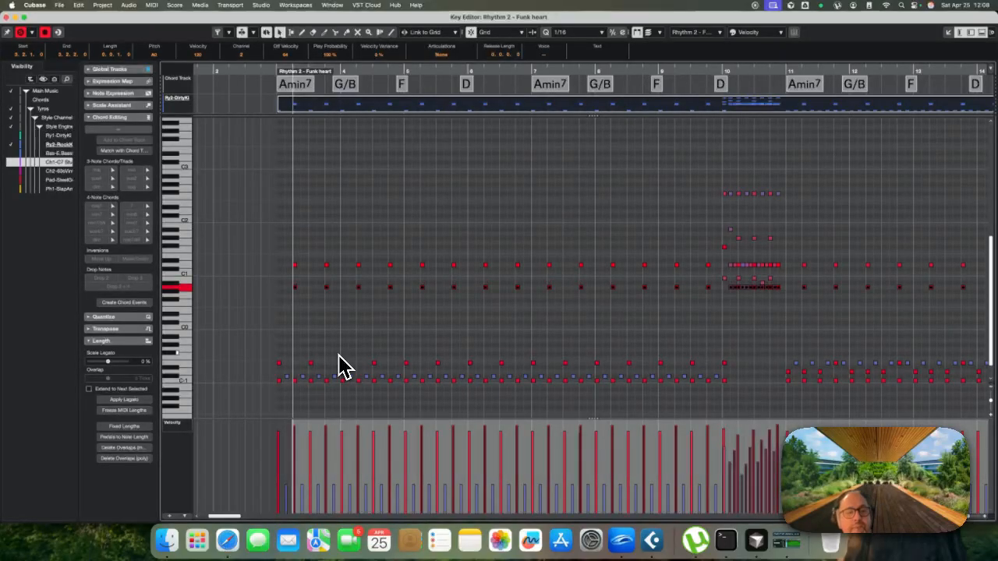
key(Down)
key(Down)
key(Down)
key(Down)
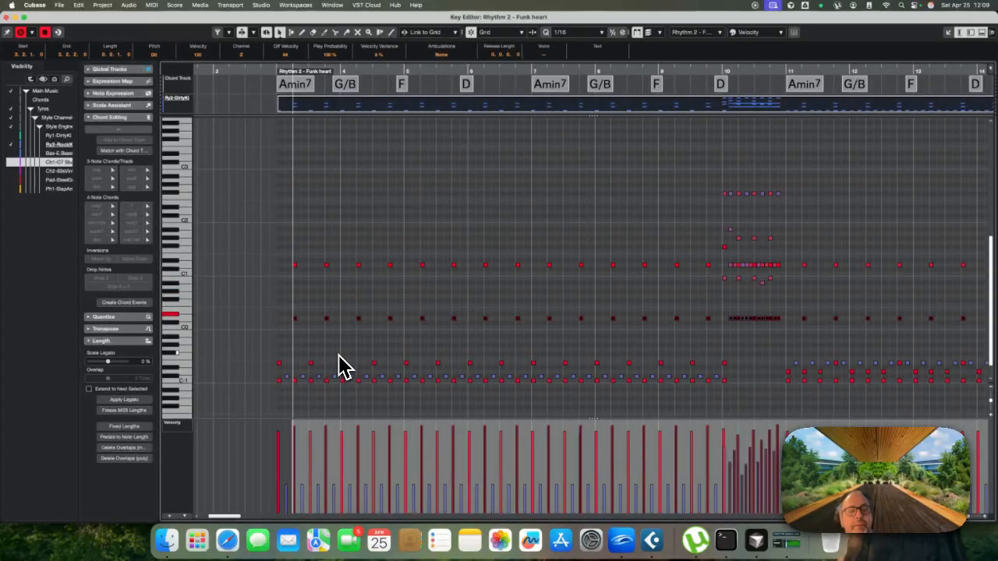
Play the part briefly and delete the highest row of notes in bar 10
key(KP_1)
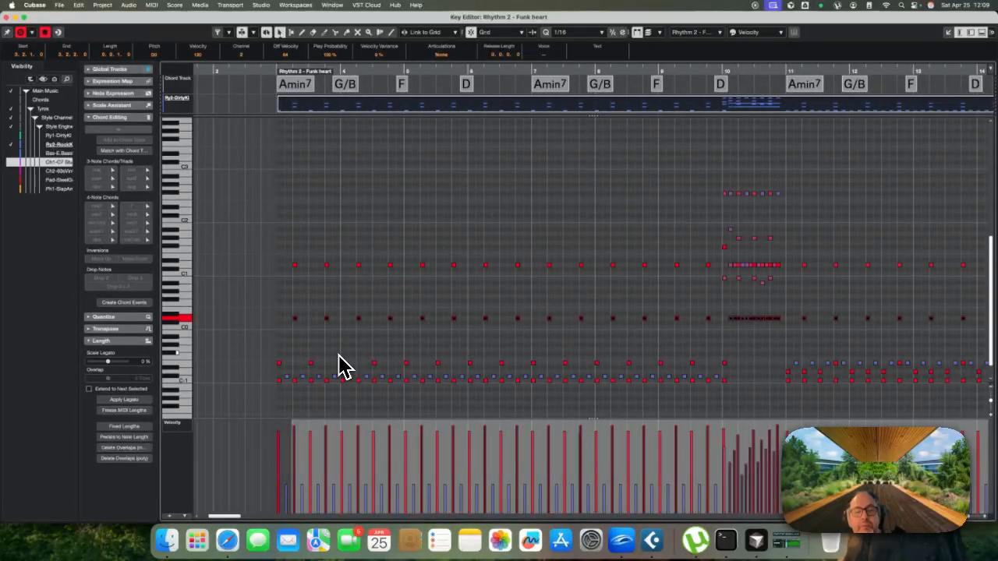
key(space)
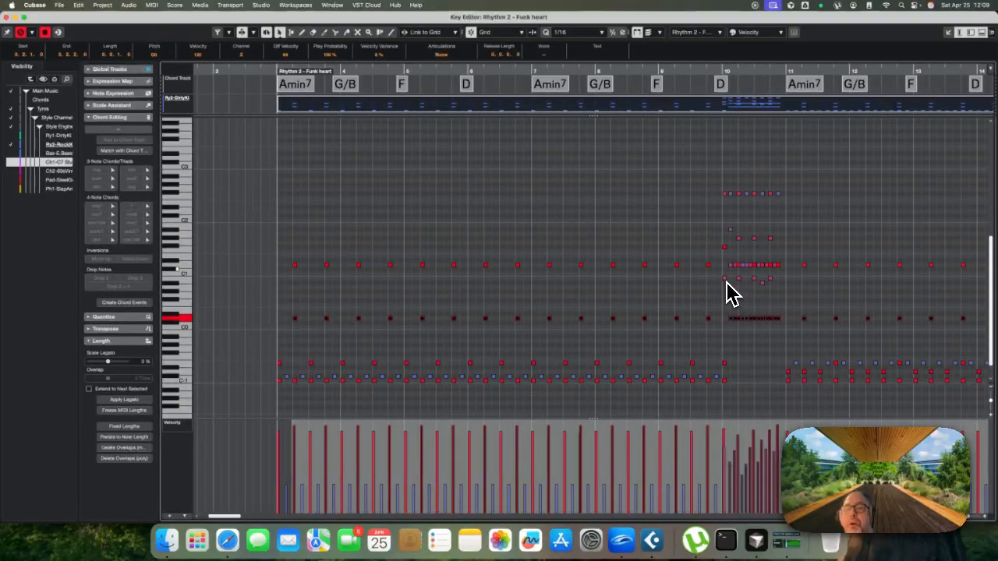
drag(713, 187, 813, 217)
key(Delete)
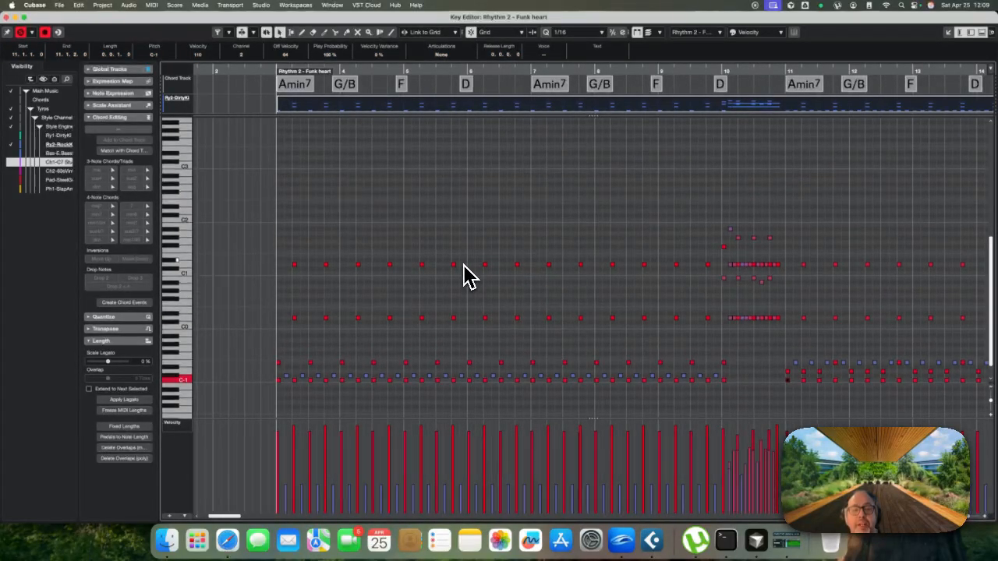
Close the Key Editor and play the arrangement through the Intro and Vers into the Chorus
scroll(464, 277, right, 2)
scroll(464, 277, down, 1)
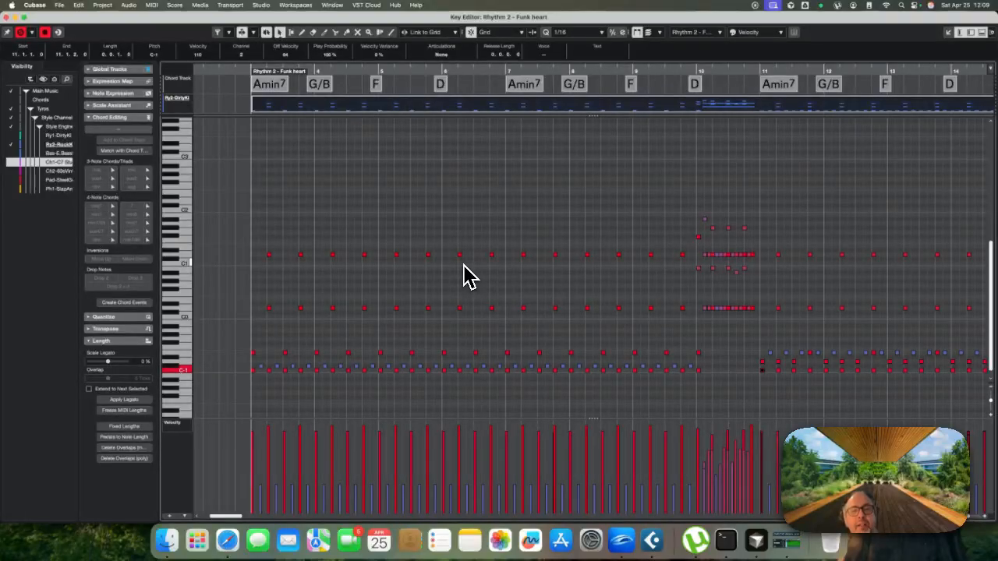
key(super+w)
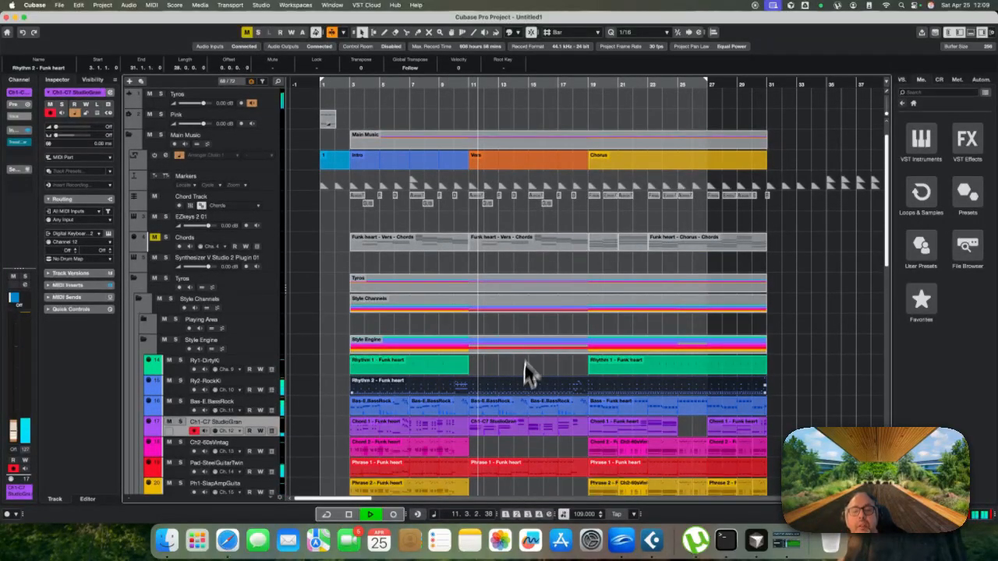
scroll(515, 397, down, 1)
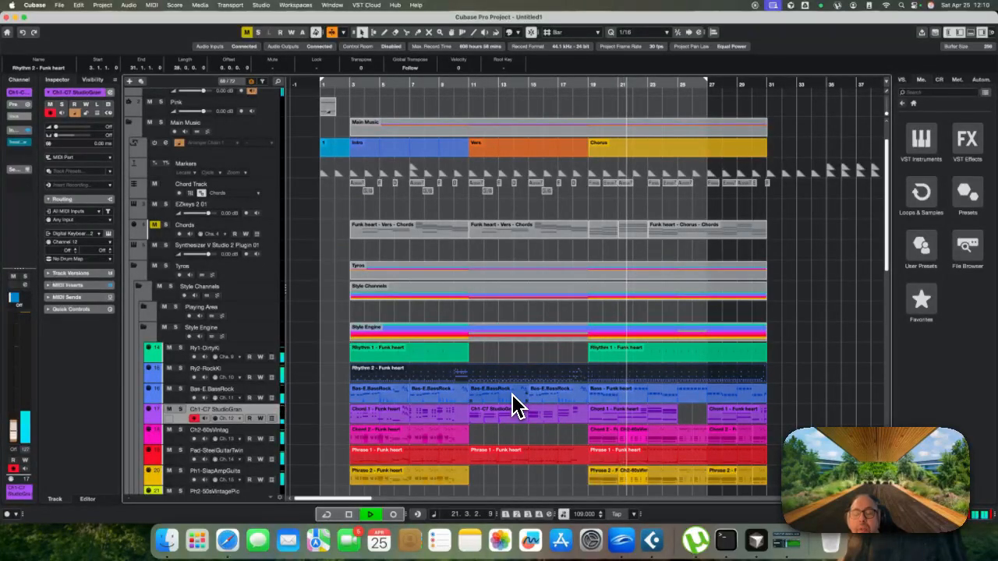
key(space)
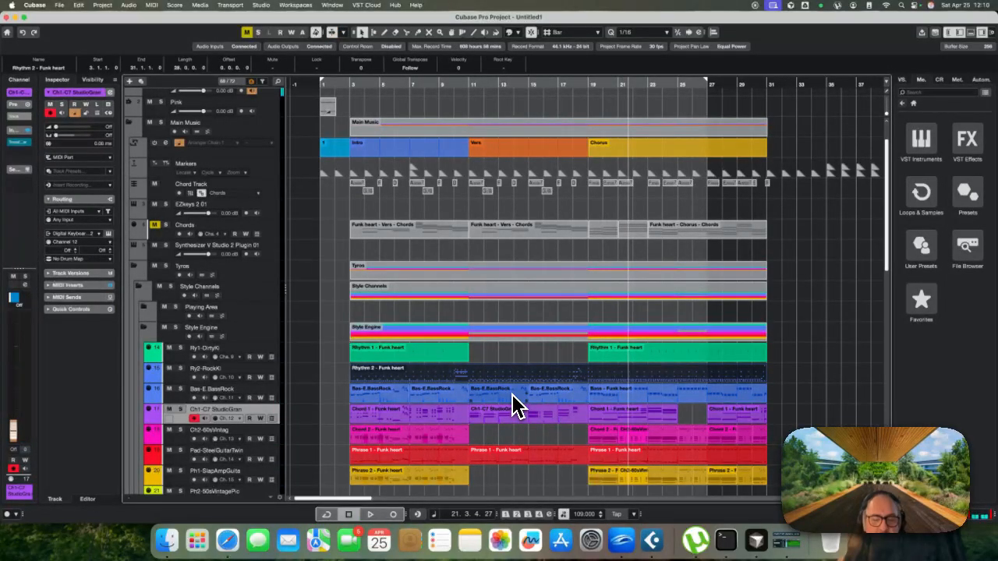
Move the playback position to the start of bar 11 and select the Synthesizer V Studio 2 Plugin 01 track
scroll(514, 406, right, 1)
scroll(412, 385, down, 1)
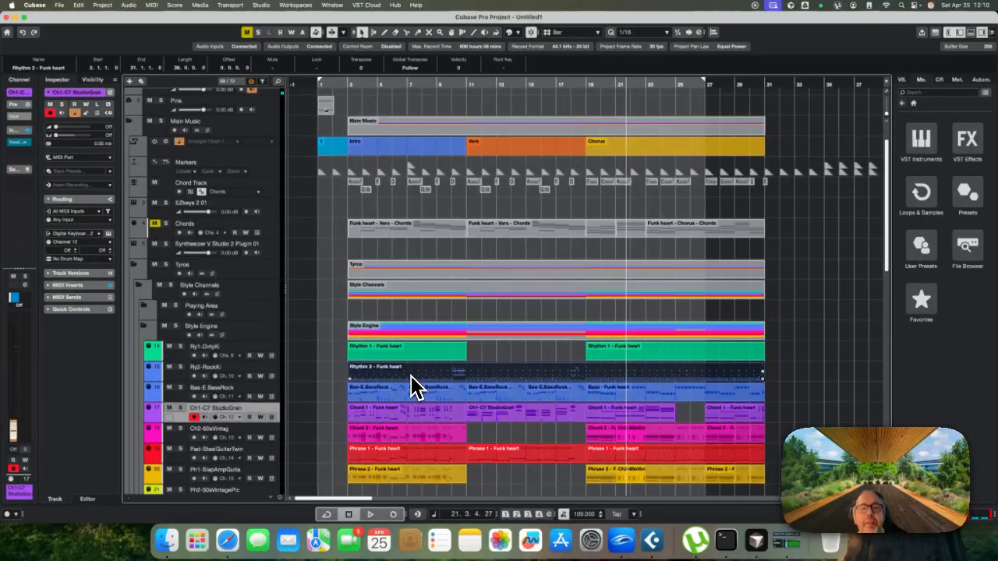
click(433, 330)
key(space)
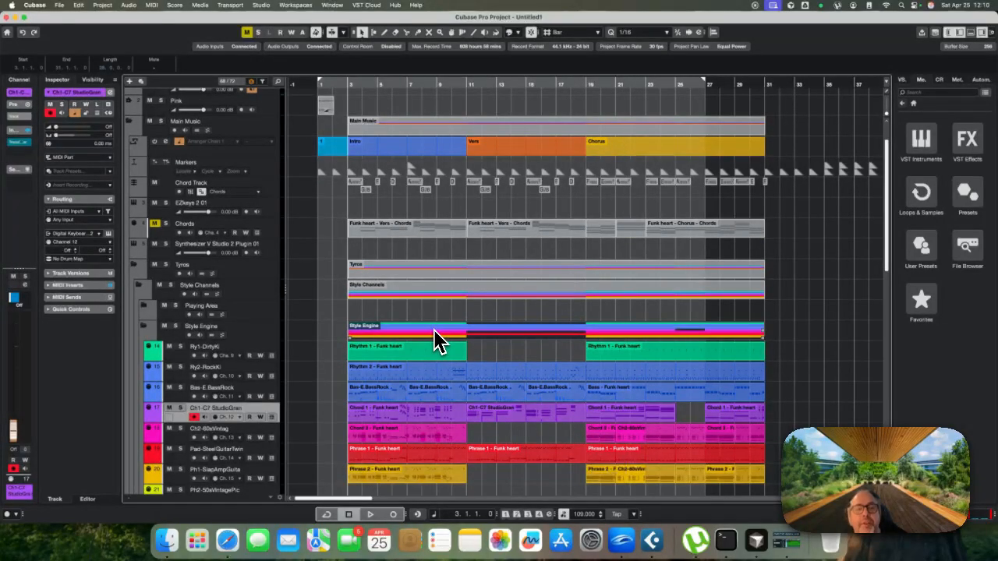
key(KP_Add)
key(KP_Add)
key(KP_Add)
key(KP_Add)
key(KP_Add)
key(KP_Add)
key(KP_Add)
key(KP_Add)
key(KP_Add)
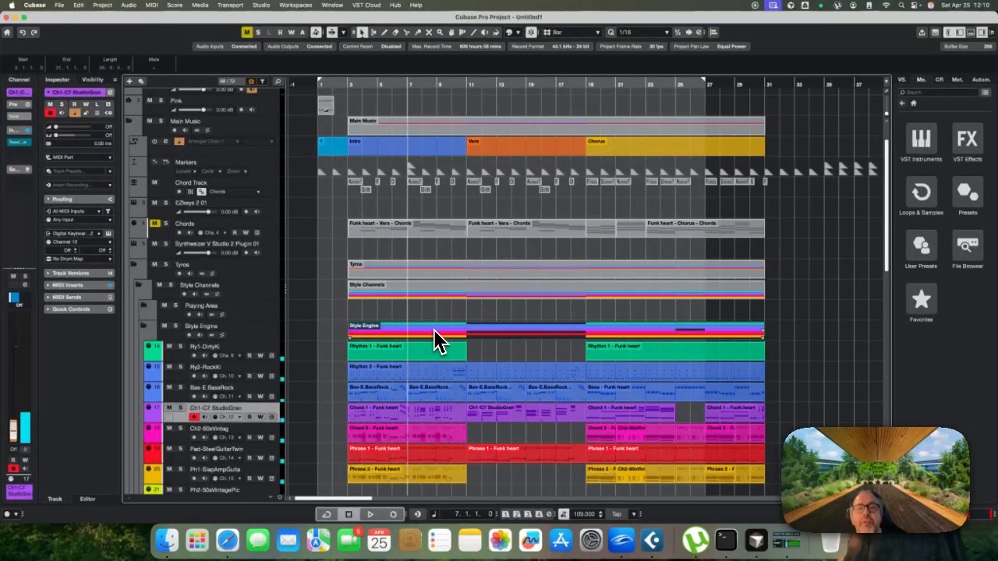
key(KP_Subtract)
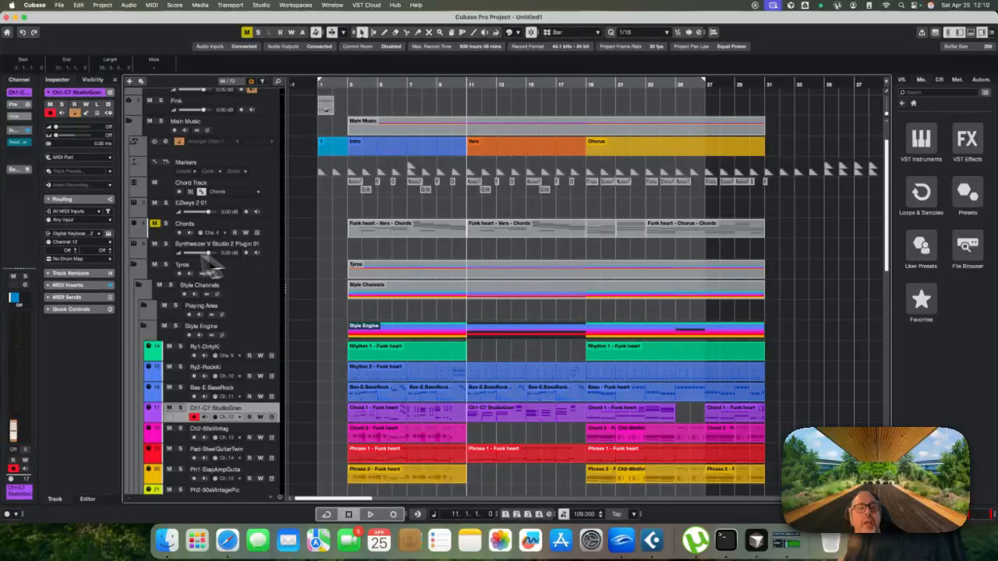
click(166, 255)
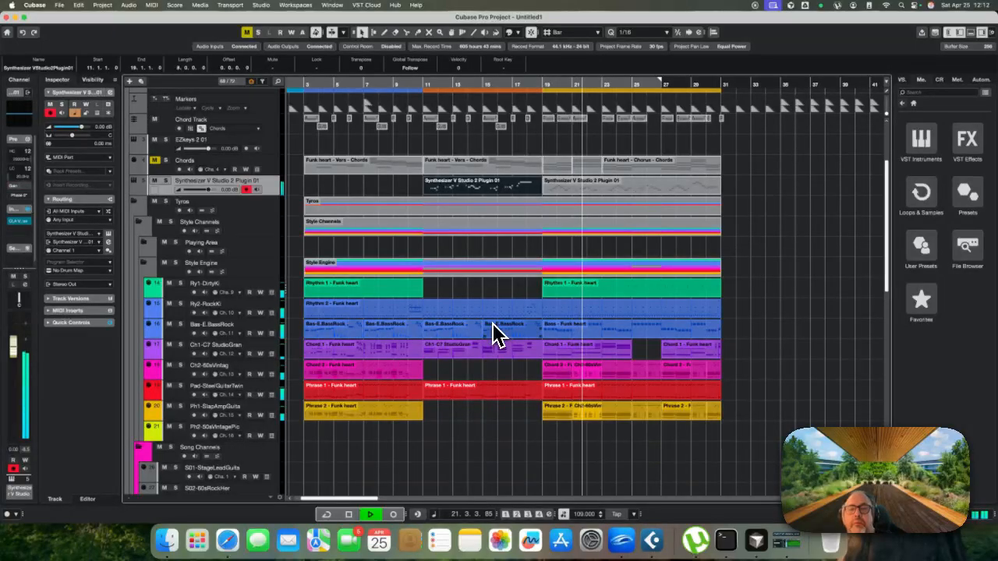
Play the Chorus with the Synthesizer V vocal part through to its end at bar 31
click(590, 254)
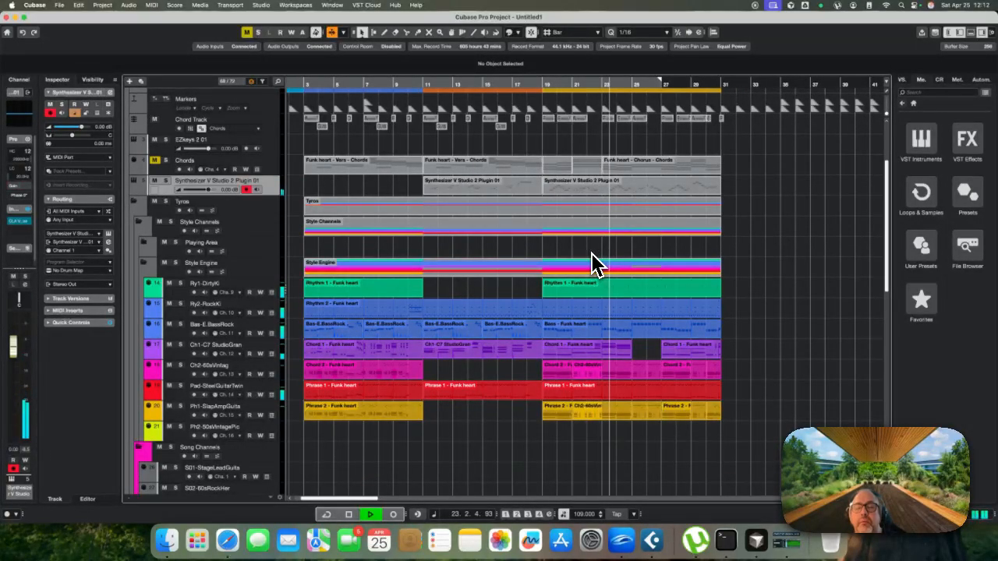
scroll(592, 264, up, 1)
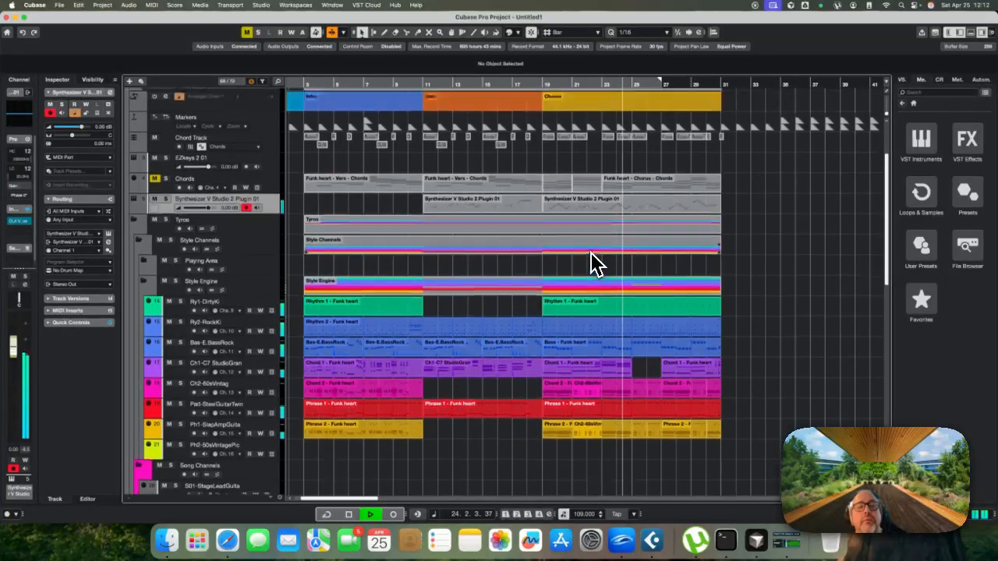
scroll(593, 263, up, 1)
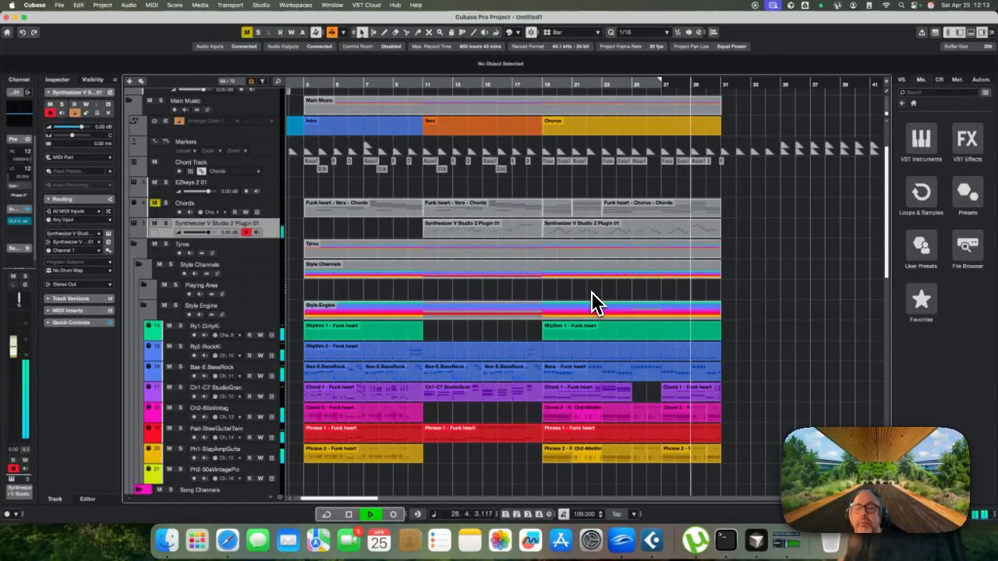
scroll(591, 303, down, 2)
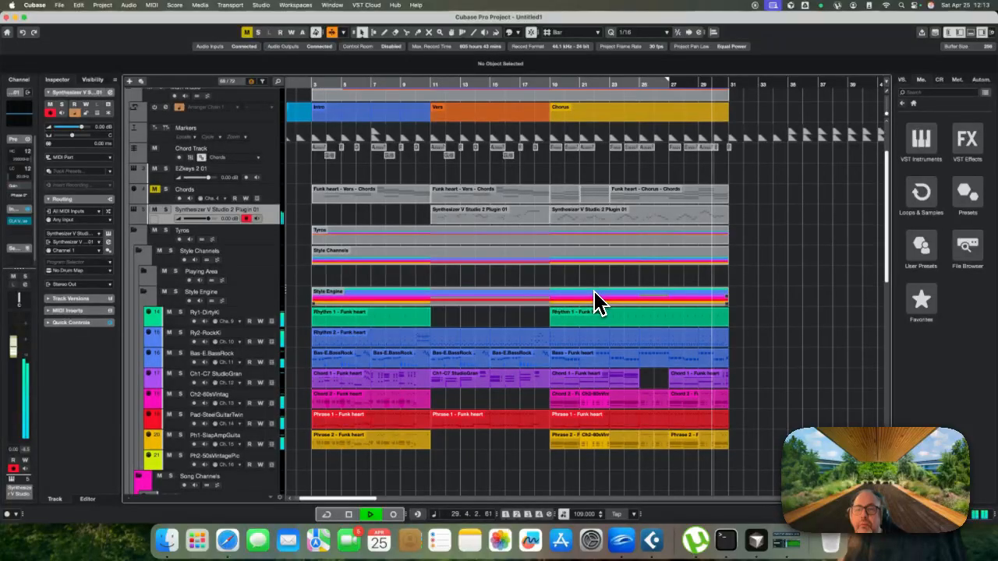
scroll(594, 301, left, 2)
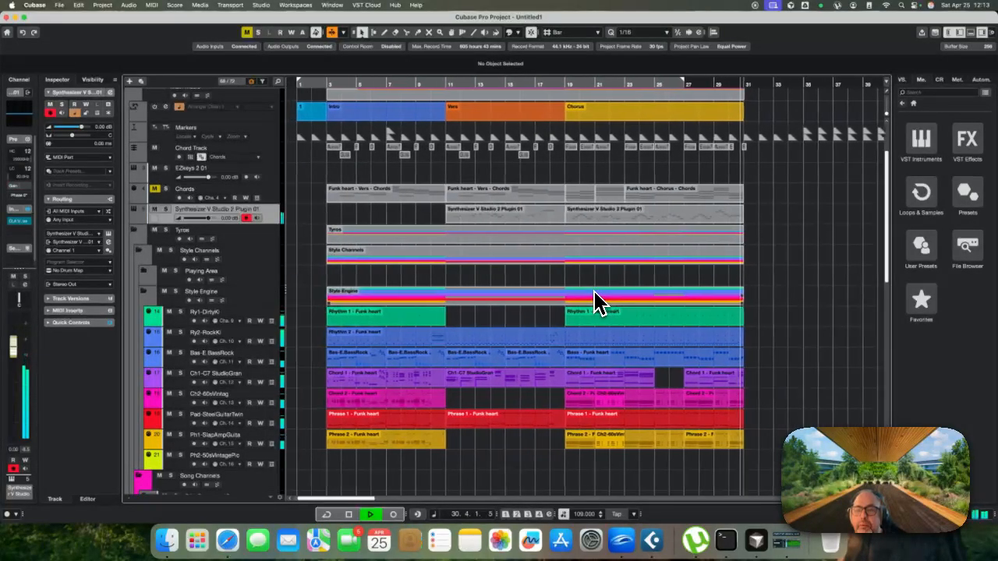
Mute both Synthesizer V Studio 2 Plugin 01 parts over Vers and Chorus and return the playback position to bar 11
click(512, 213)
key(7)
click(518, 215)
click(628, 216)
key(1)
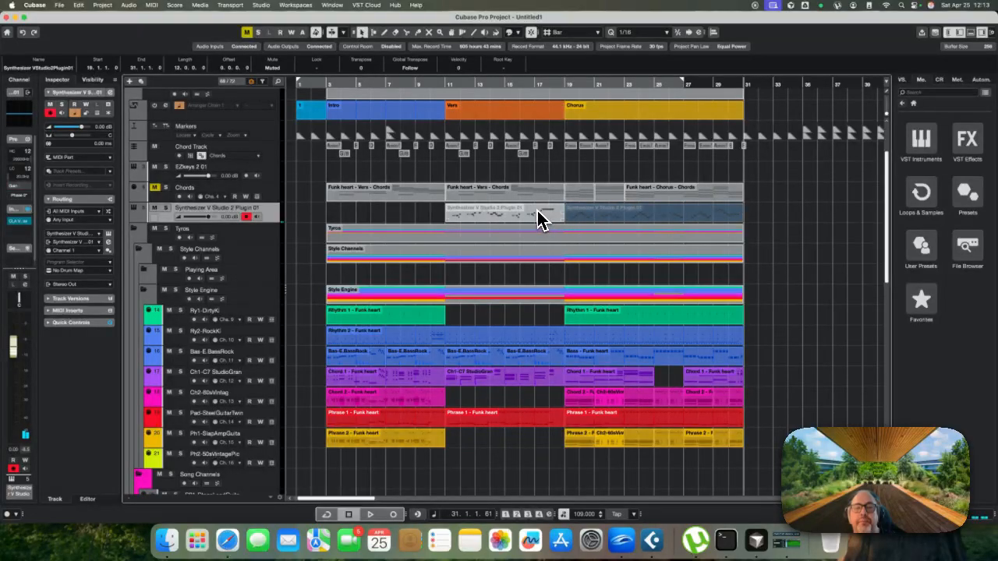
click(542, 221)
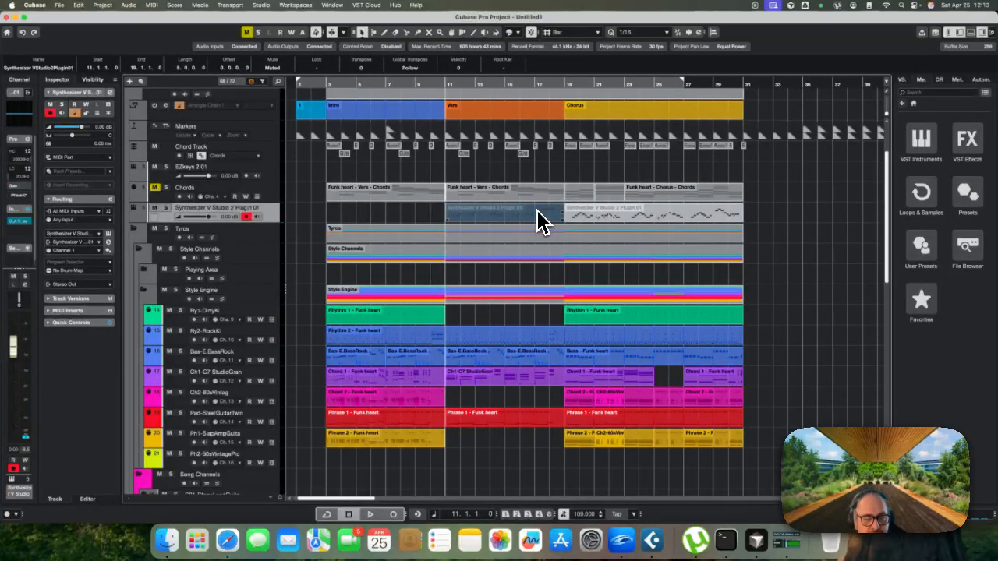
scroll(469, 230, down, 1)
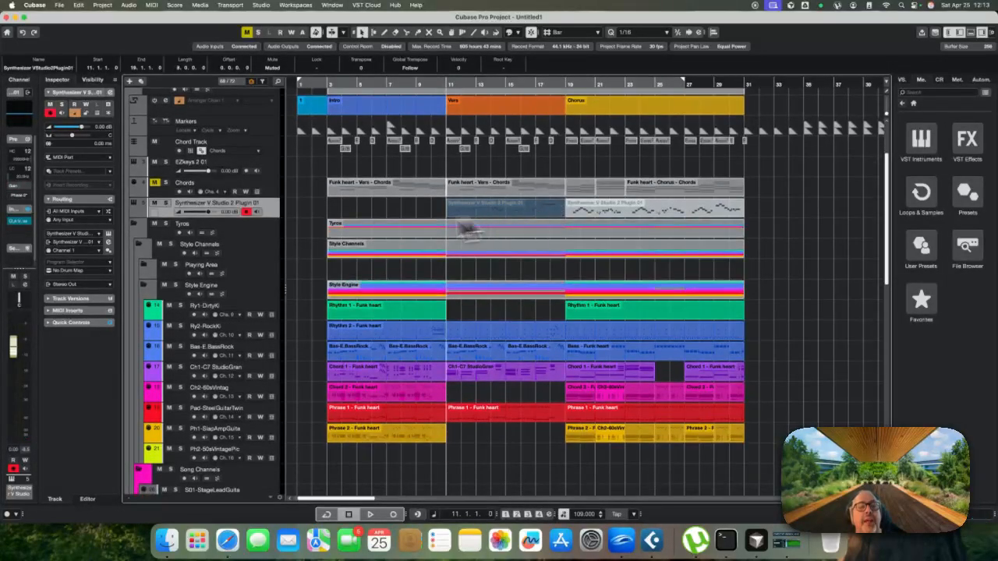
Switch to SmartBridge, close the Riff Maker and show the parts of the Funk heart chord progression in the Tyros Jam Player
key(super+Tab)
key(super+Tab)
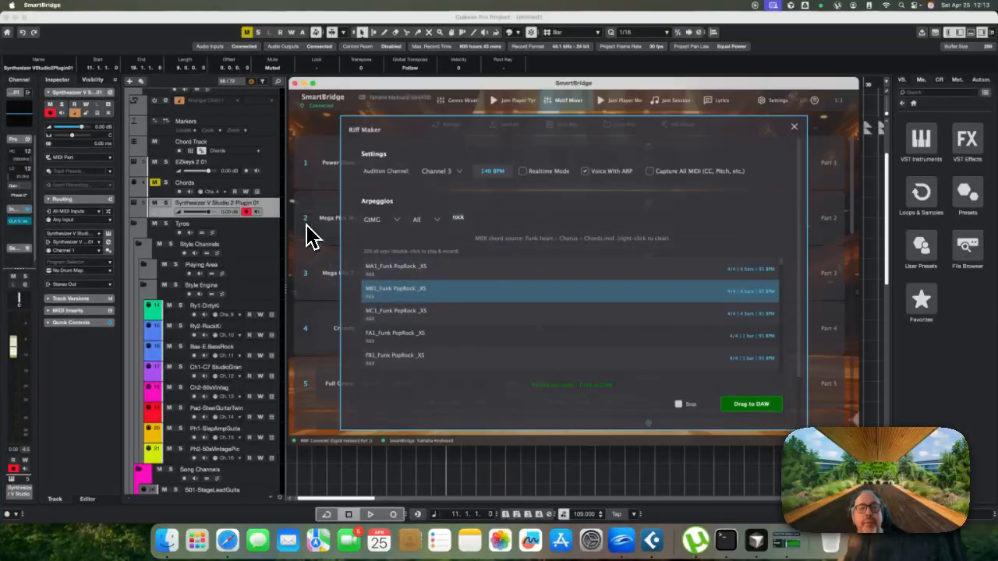
click(794, 127)
click(440, 106)
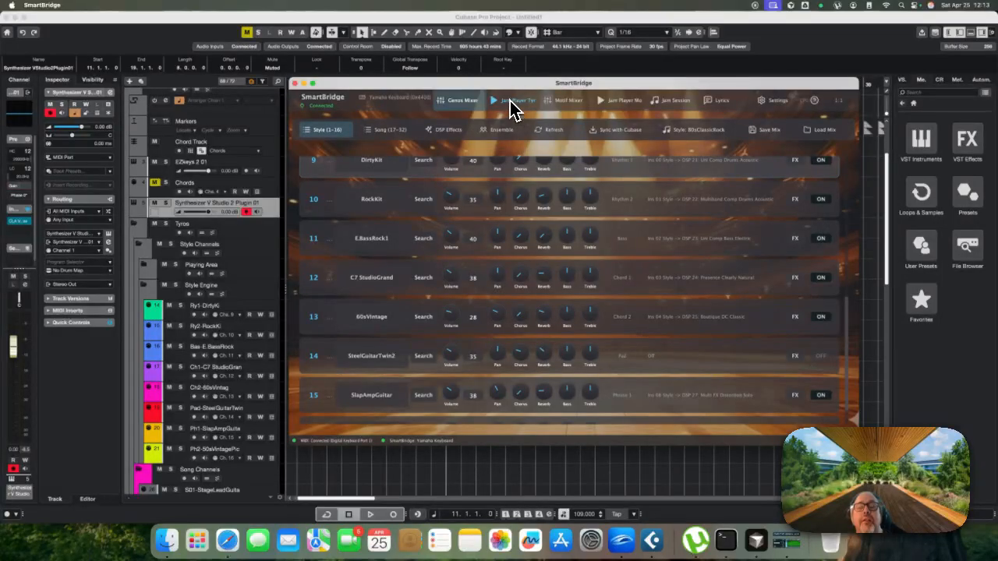
click(513, 106)
click(484, 265)
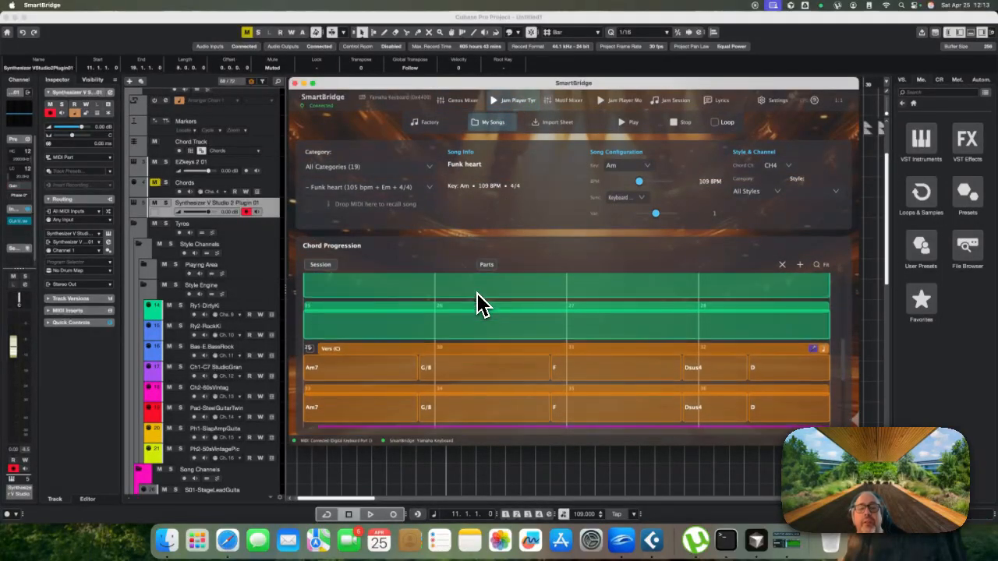
Open Generate Vocals for the Vers part and import the muted Vers melody from Cubase's Synthesizer V Studio 2 Plugin 01 track
scroll(479, 304, down, 1)
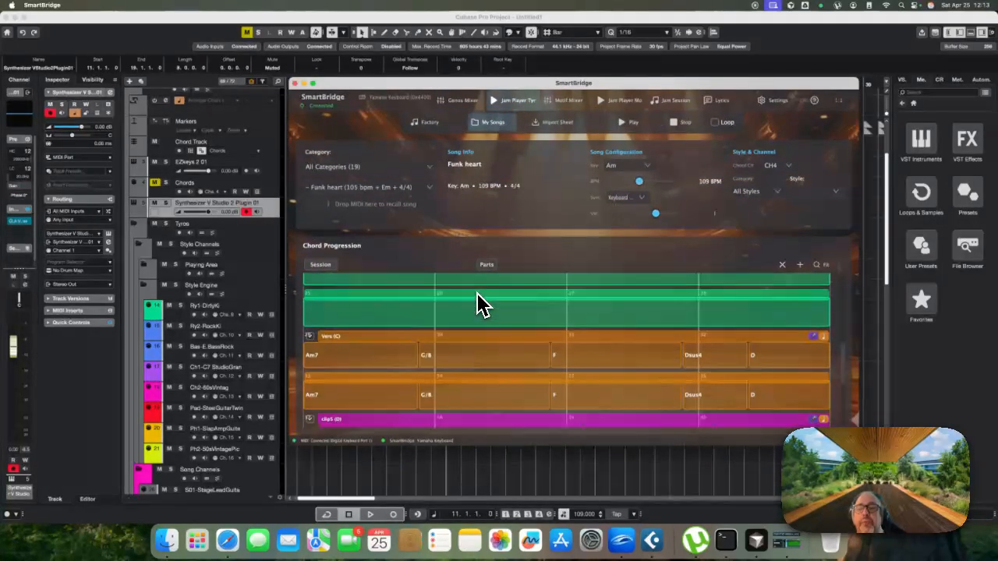
click(814, 337)
click(562, 152)
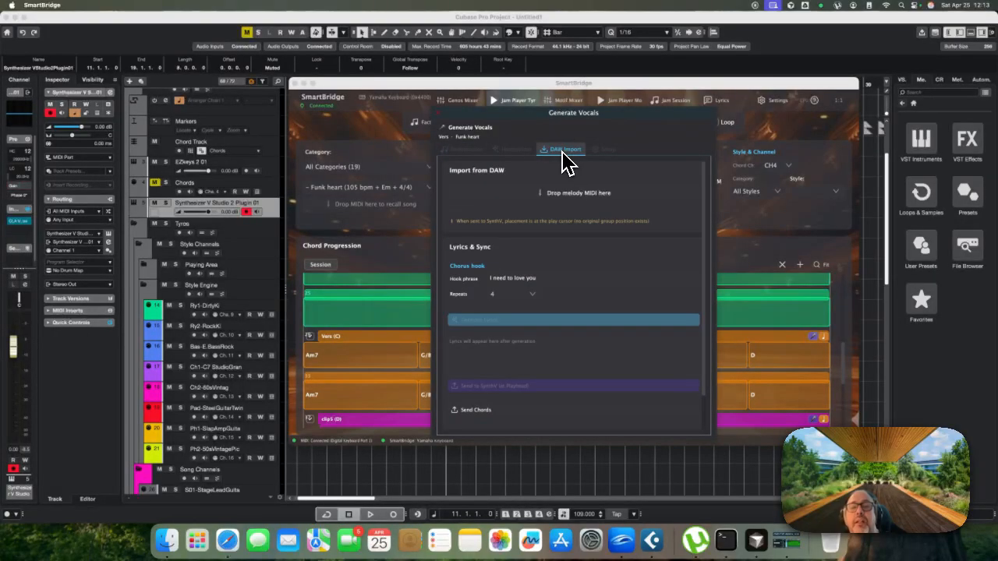
key(super+Tab)
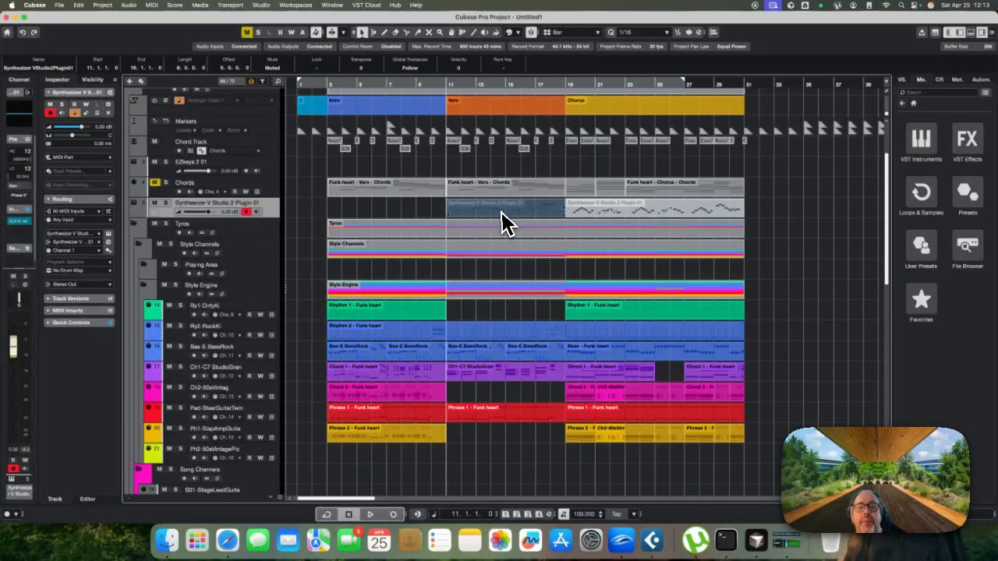
key(super+Tab)
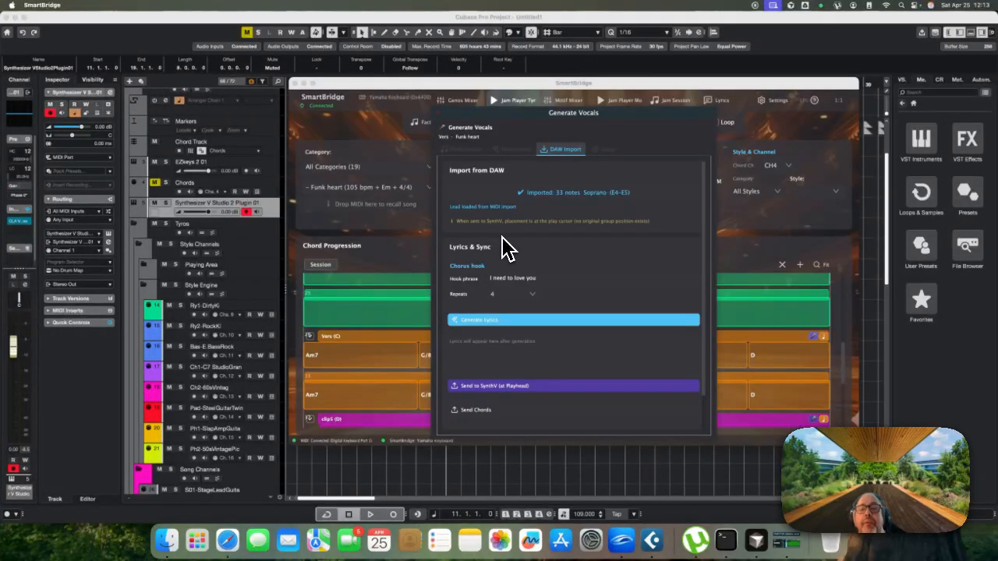
Generate lyrics for the imported Vers melody and send the result to SynthV at the playhead
click(517, 319)
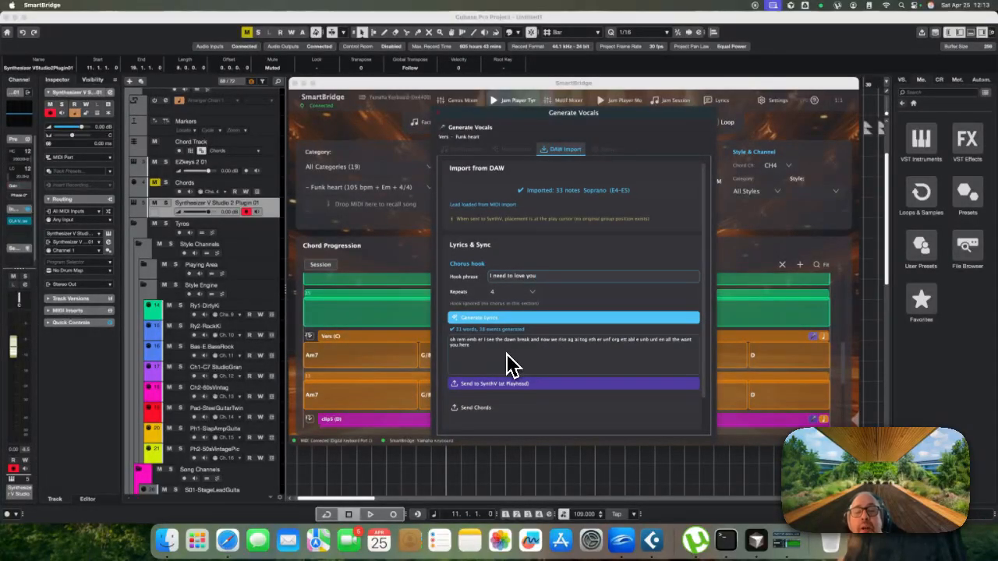
click(499, 398)
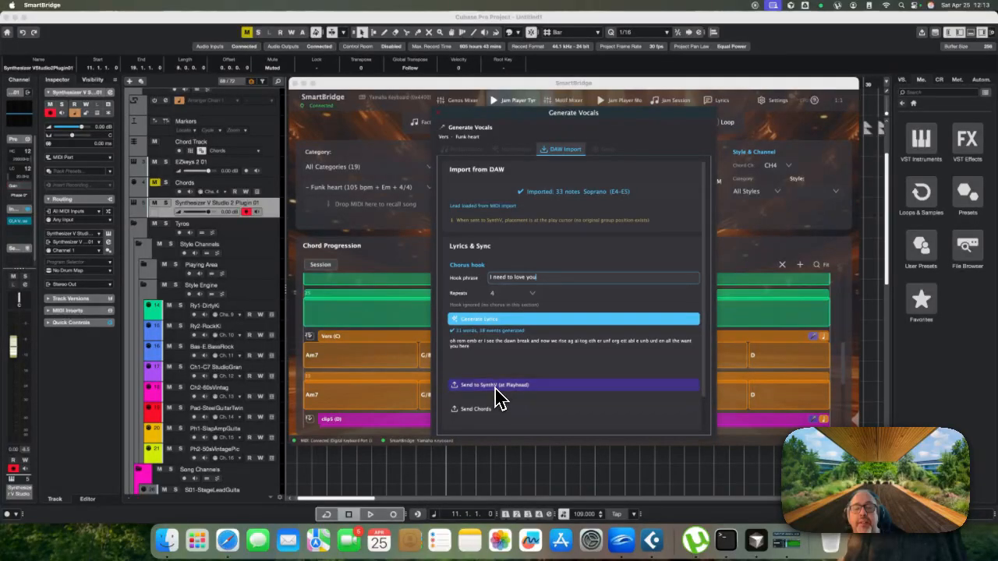
Switch to Cubase, open the Synthesizer V Studio 2 Plugin editor, set its playhead to bar 13 and hide the voice settings
key(super+Tab)
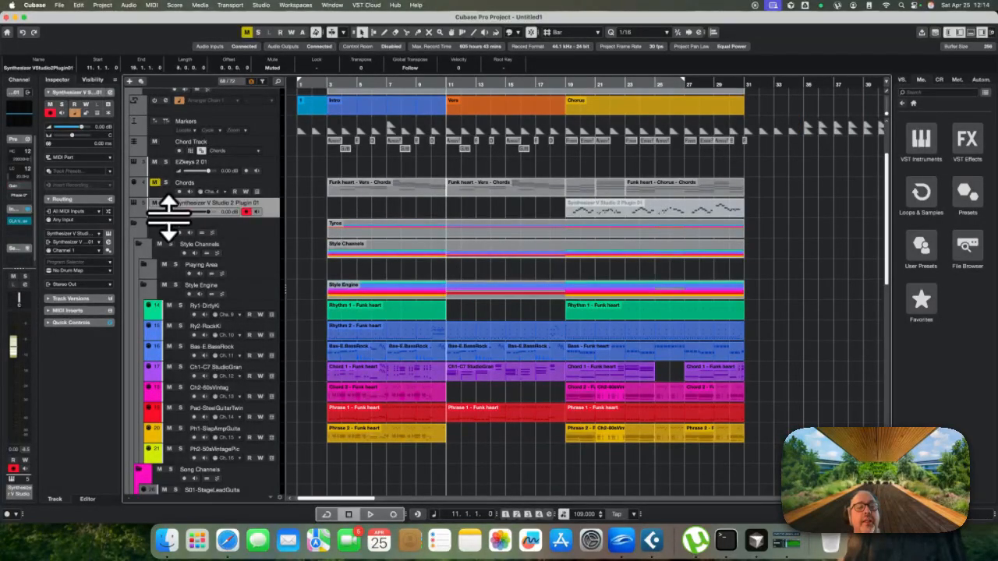
drag(168, 218, 167, 228)
click(214, 226)
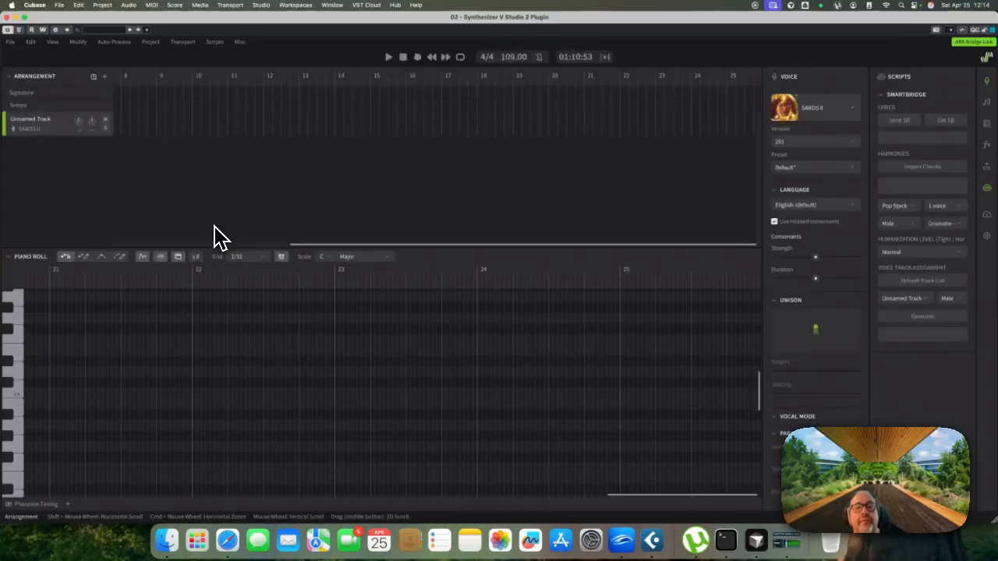
click(300, 78)
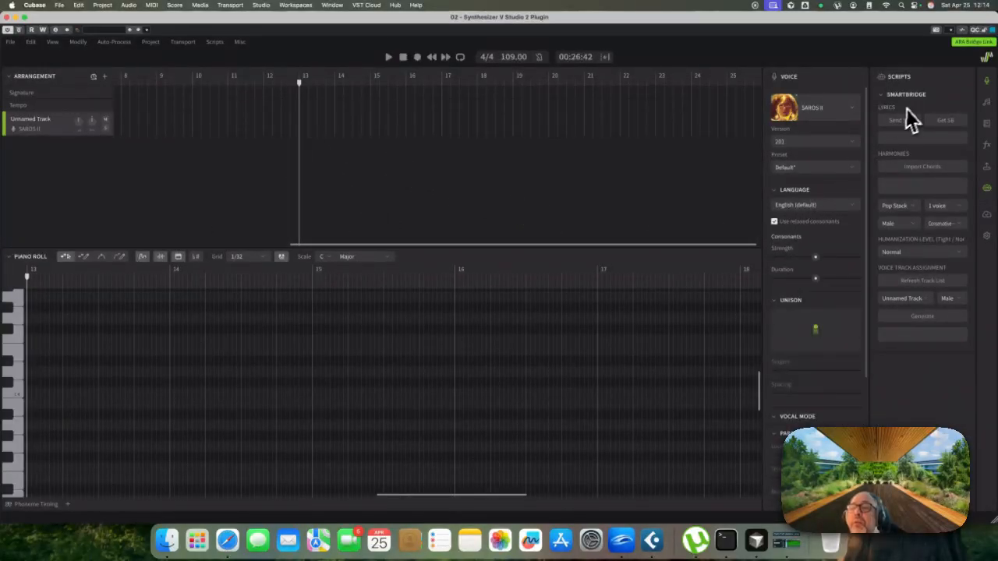
click(988, 87)
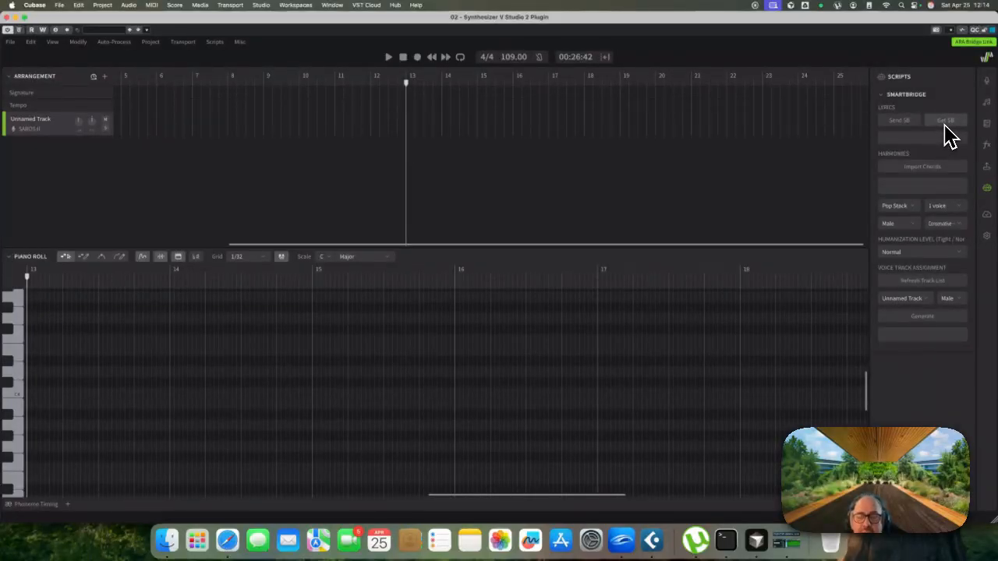
Get the SmartBridge vocal notes at the play cursor using the Whispered Secret import preset
click(945, 121)
click(508, 297)
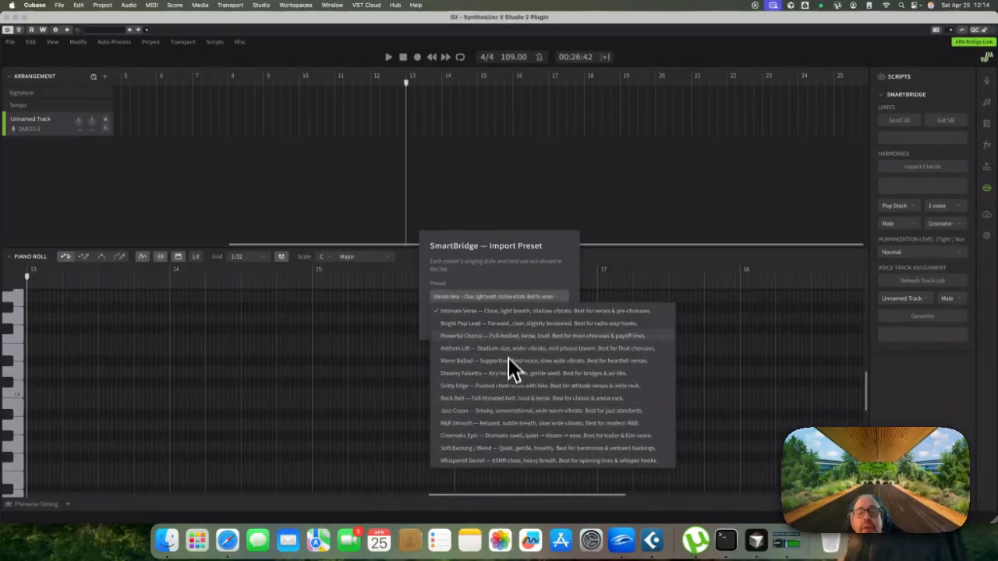
click(502, 460)
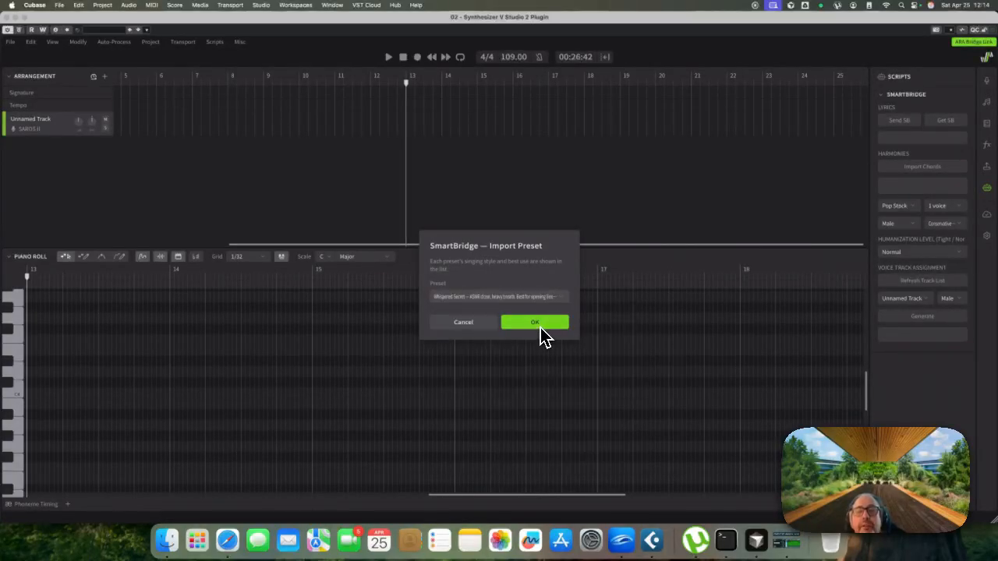
click(537, 333)
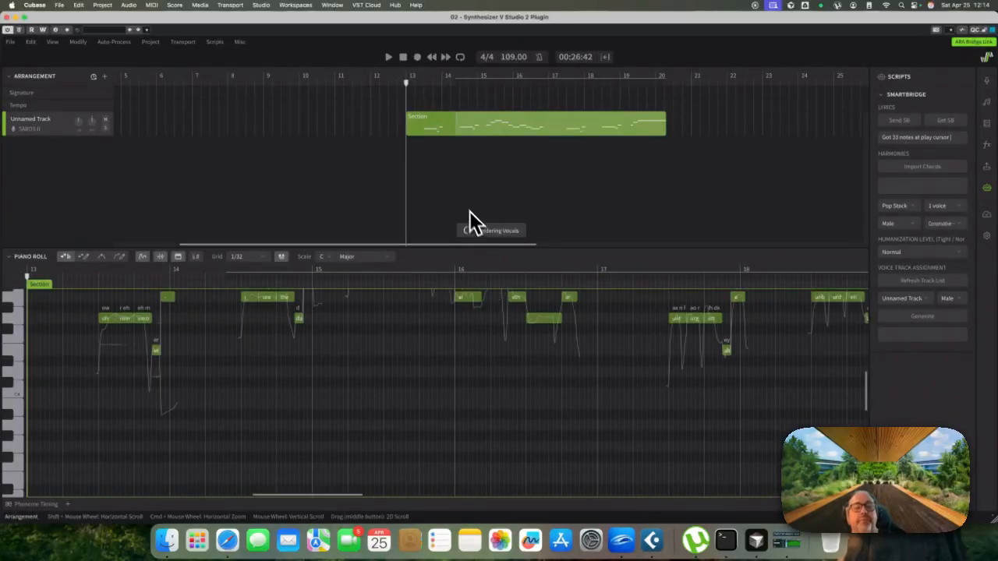
Play the Whispered Secret vocal section from bar 13 and check the Synthesizer V channel in the MixConsole
key(space)
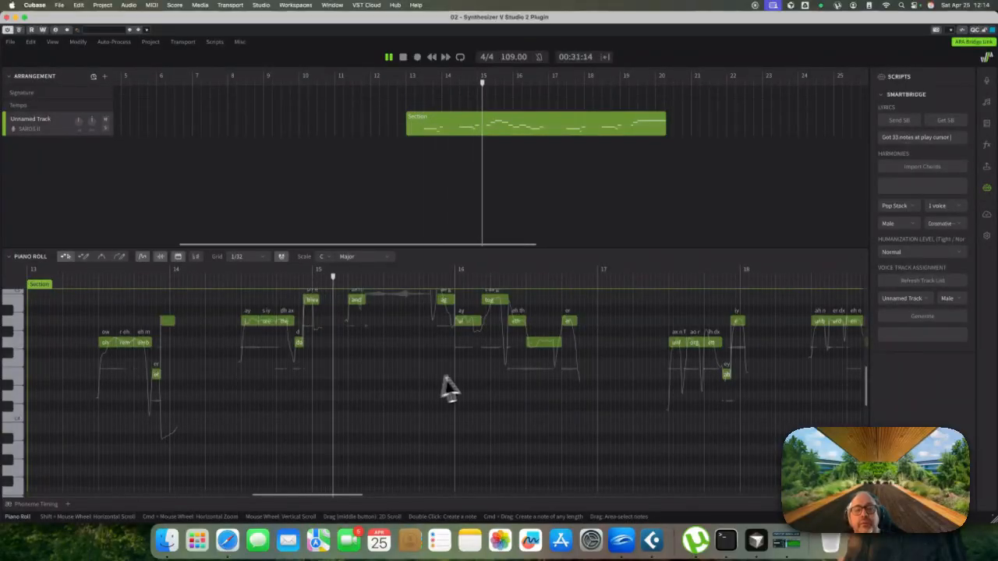
scroll(475, 386, up, 1)
scroll(475, 386, up, 1)
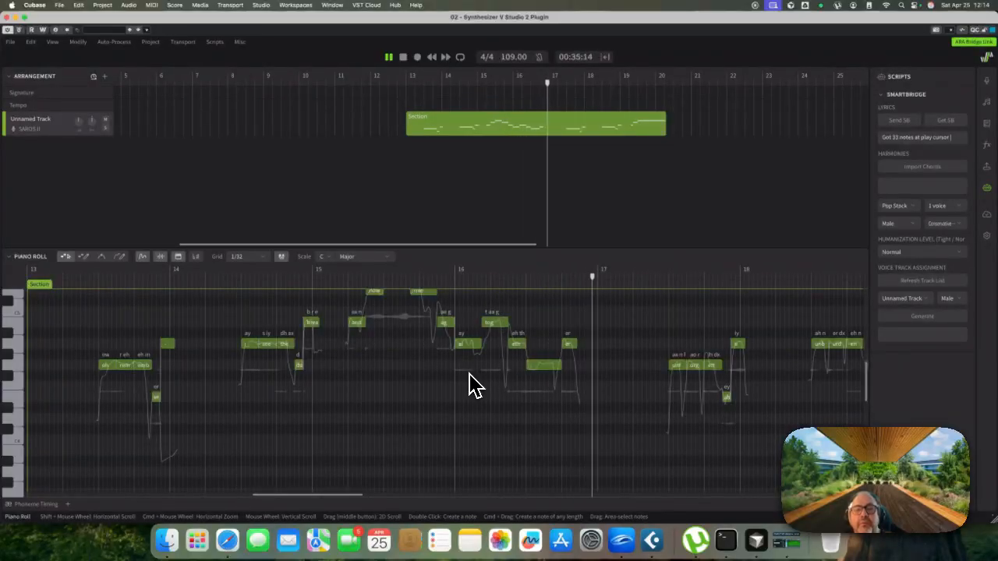
key(space)
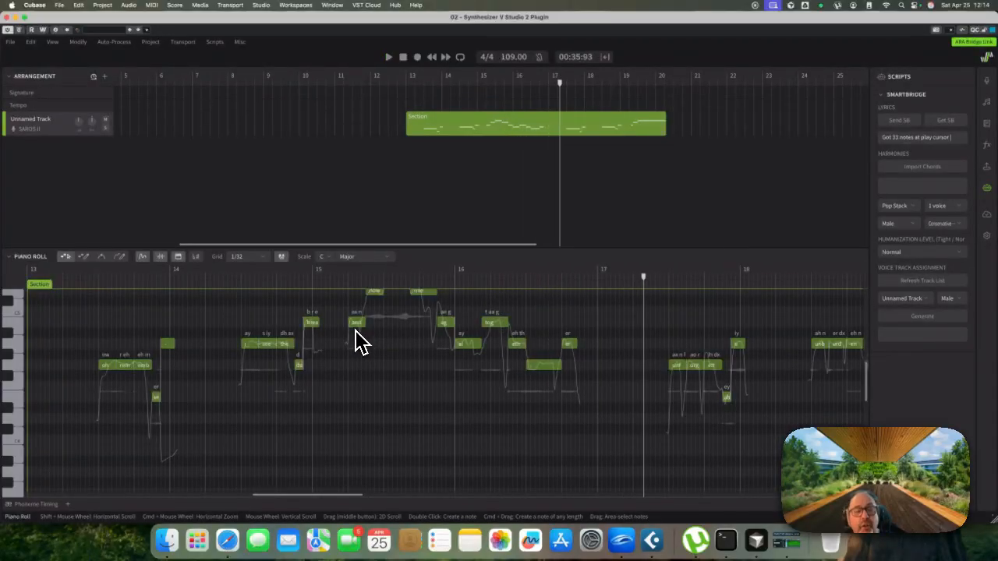
key(F3)
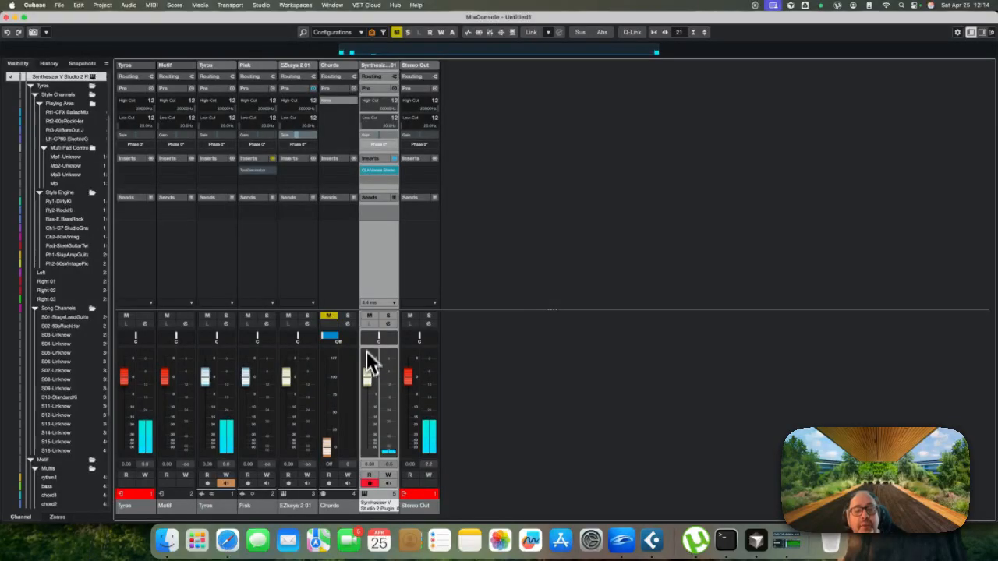
key(F3)
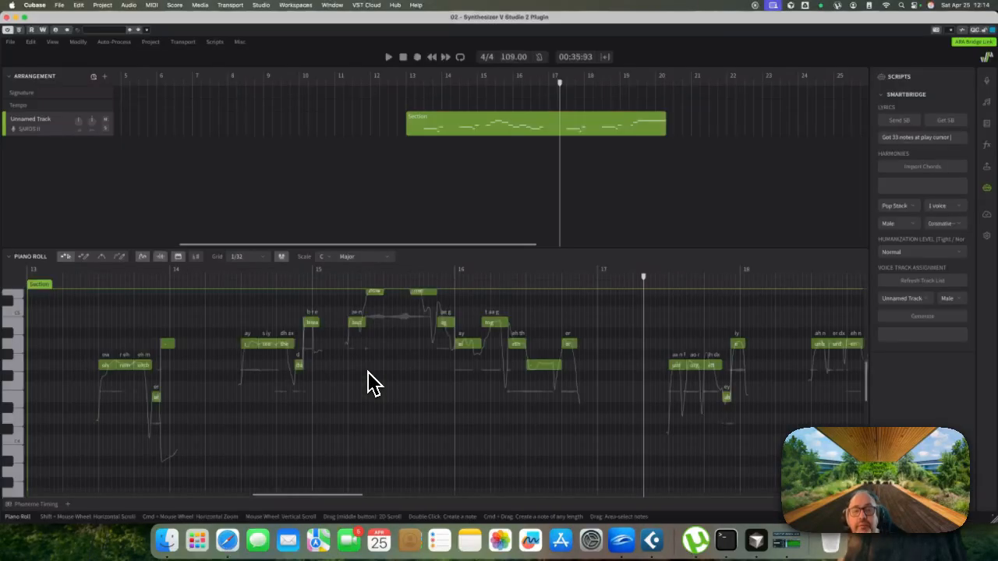
Delete the vocal section, return the playhead to bar 13 and re-import the SmartBridge notes with the Bright Pop Lead preset
click(406, 83)
key(Delete)
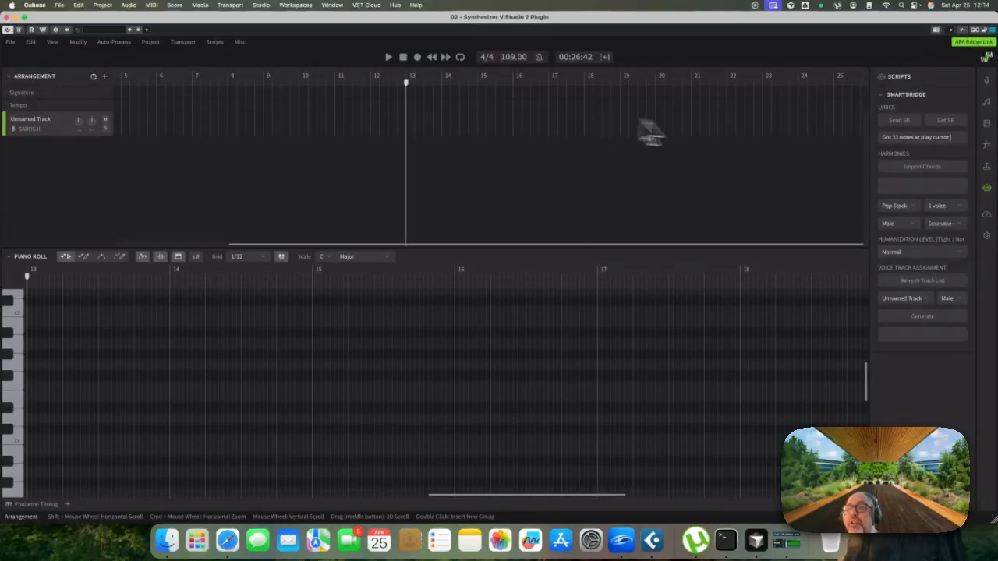
click(950, 126)
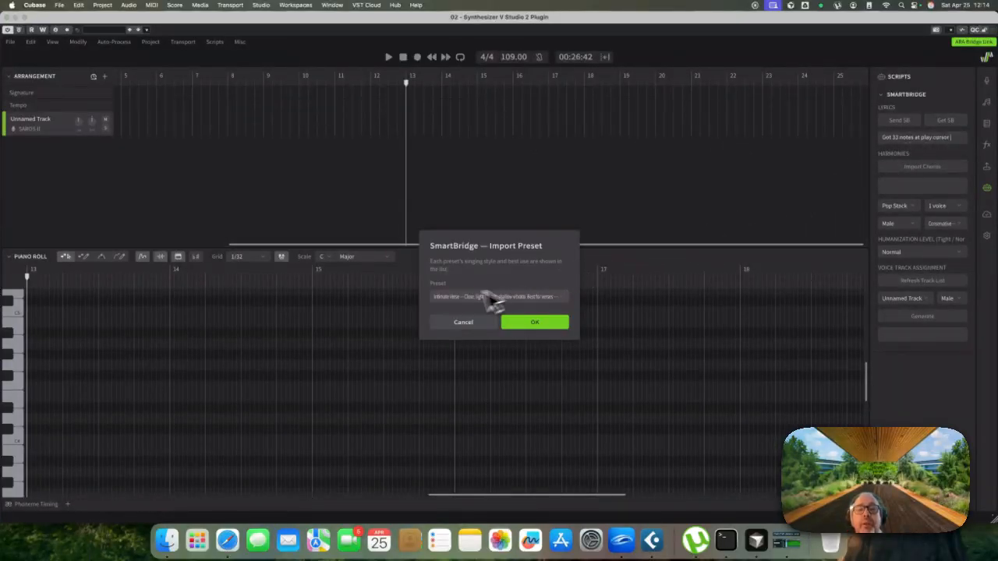
click(458, 298)
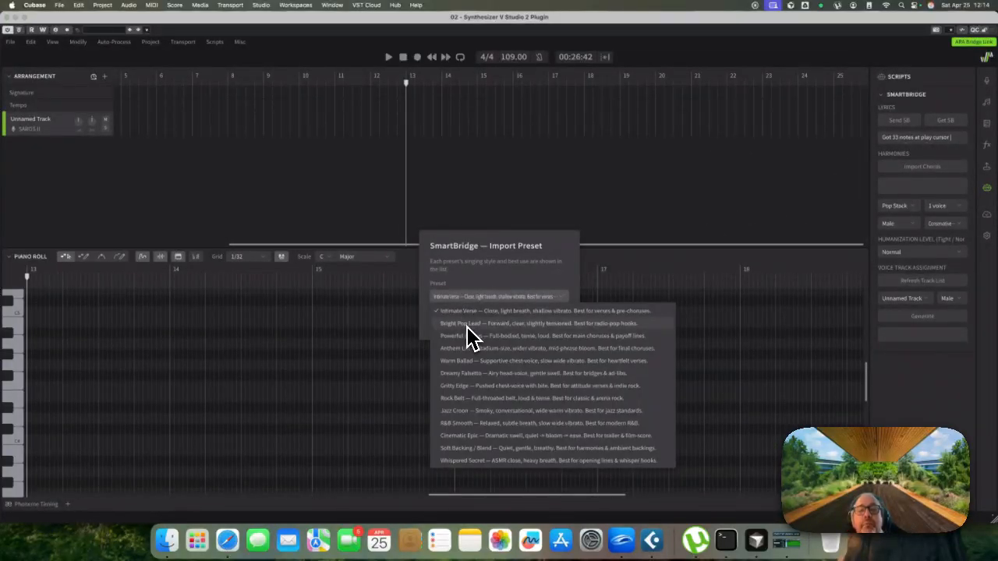
click(472, 324)
click(535, 323)
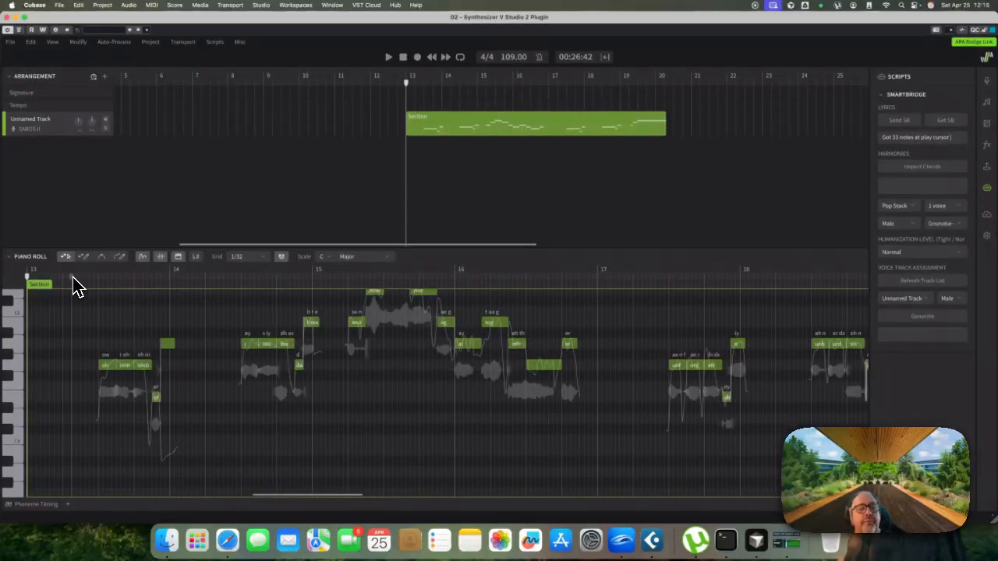
Play the Bright Pop Lead vocal section from bar 13 through its first phrases while following the notes in the piano roll
key(space)
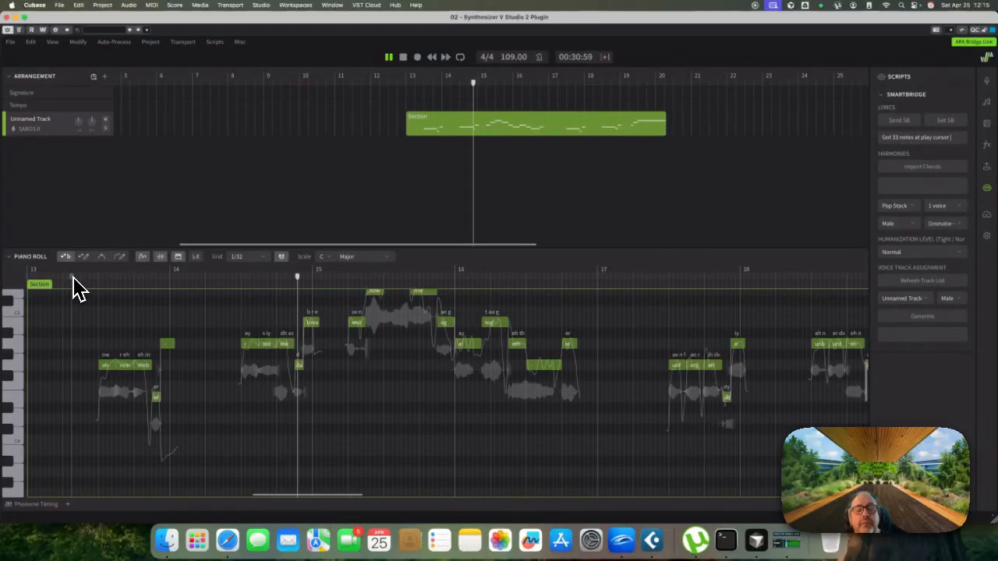
scroll(219, 326, up, 1)
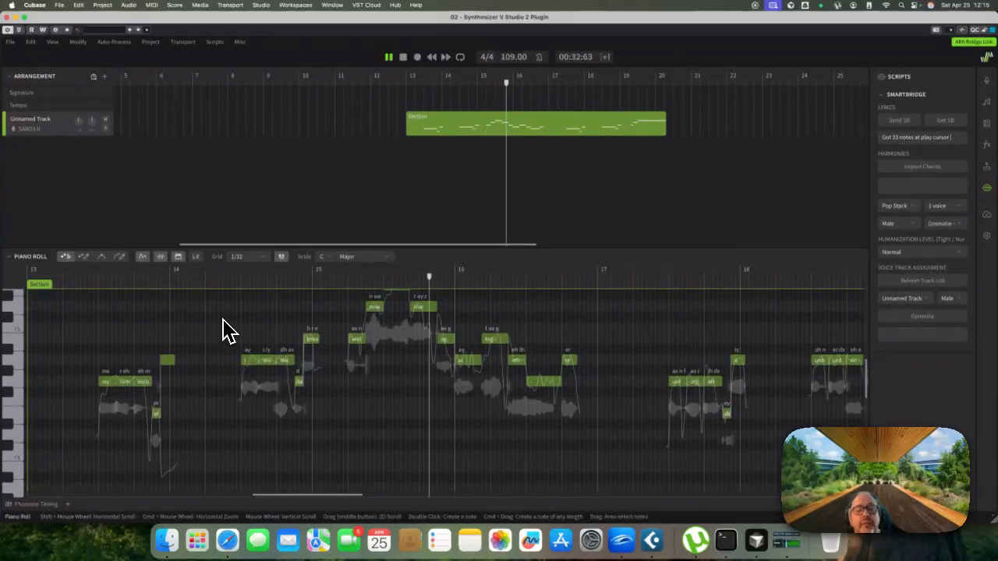
scroll(222, 331, up, 1)
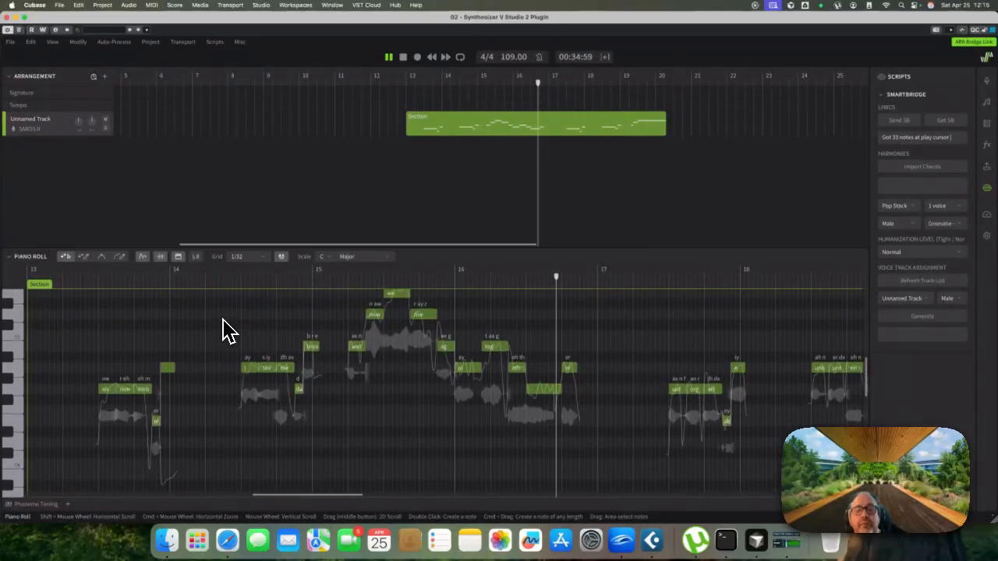
key(space)
scroll(225, 331, up, 3)
scroll(230, 331, left, 2)
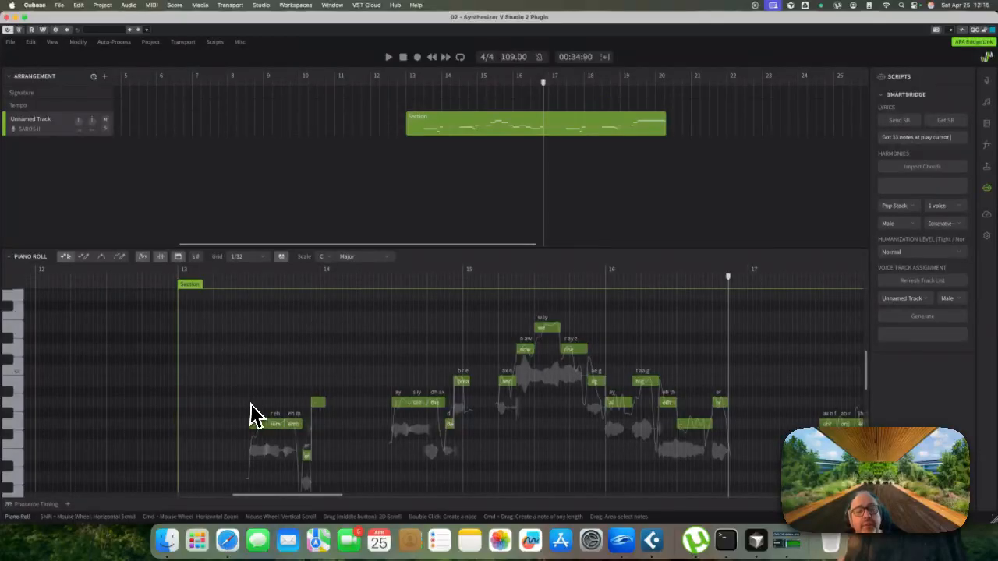
Shorten the "oh" and "emb" notes at the start of the section and play the opening phrase back
scroll(261, 404, right, 1)
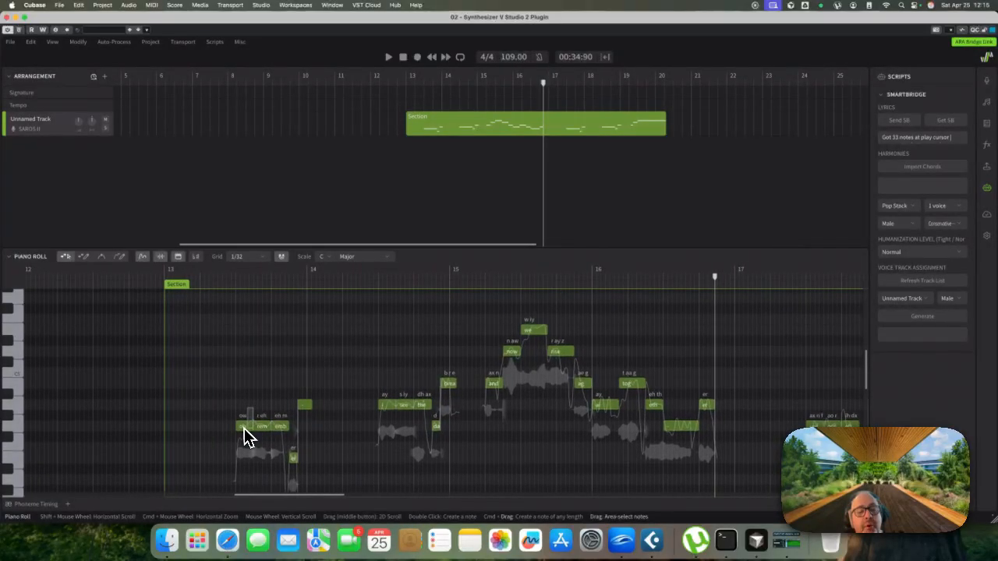
drag(239, 419, 263, 440)
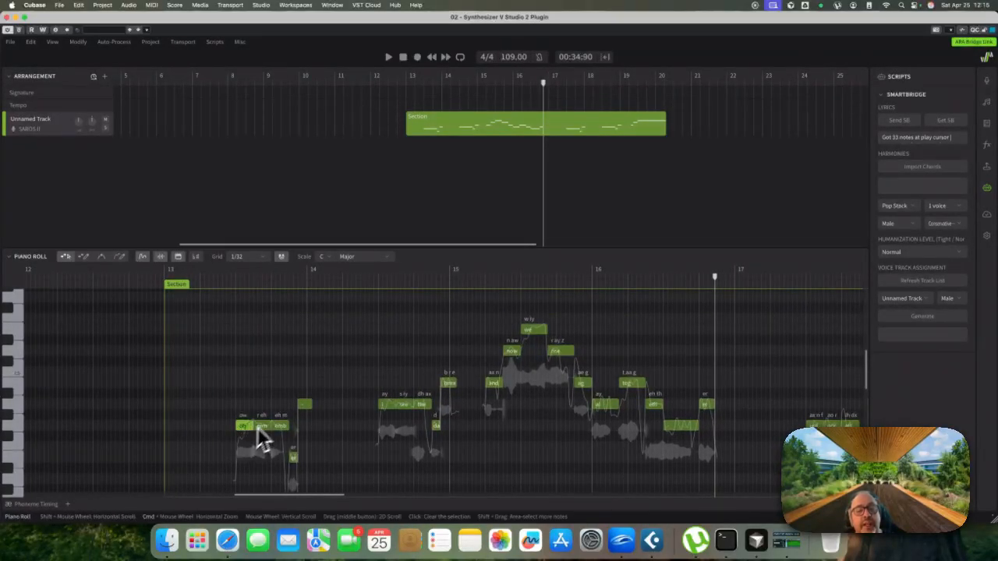
shift+click(273, 426)
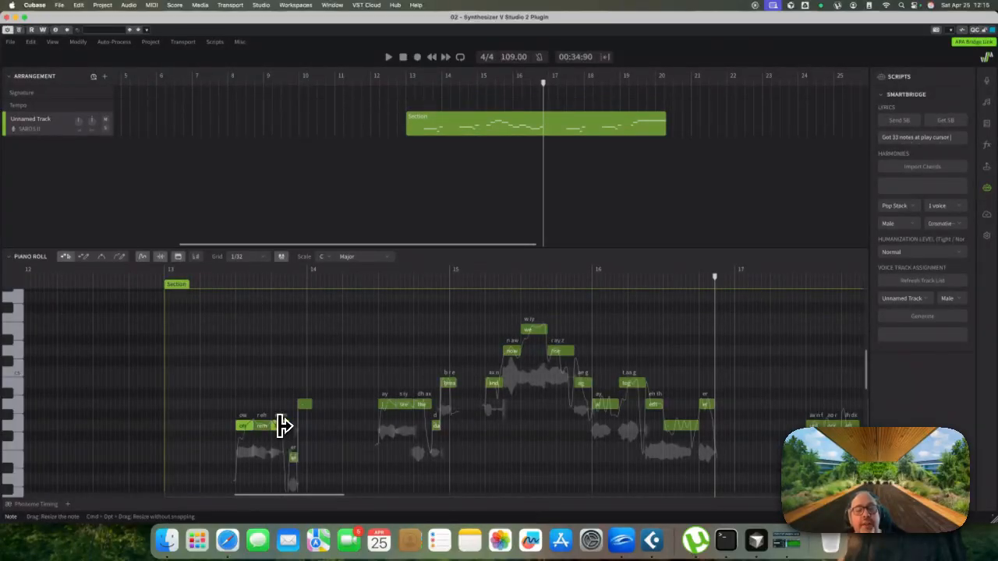
drag(273, 425, 275, 424)
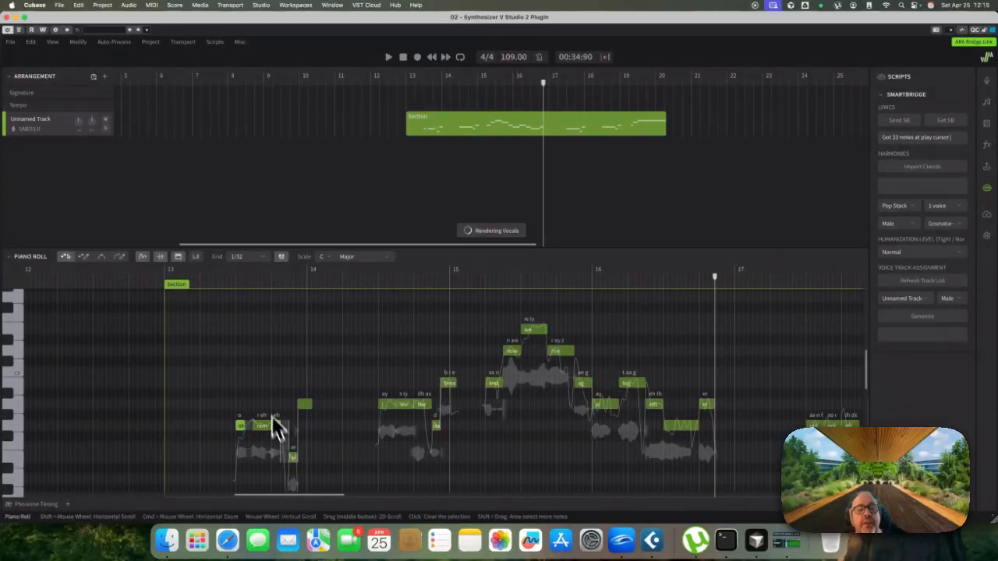
click(207, 282)
key(space)
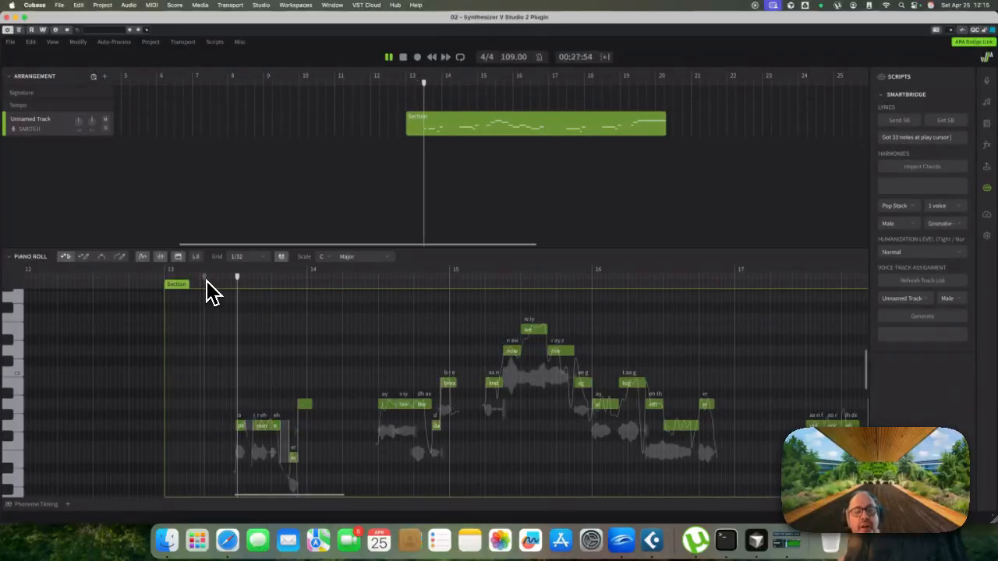
key(space)
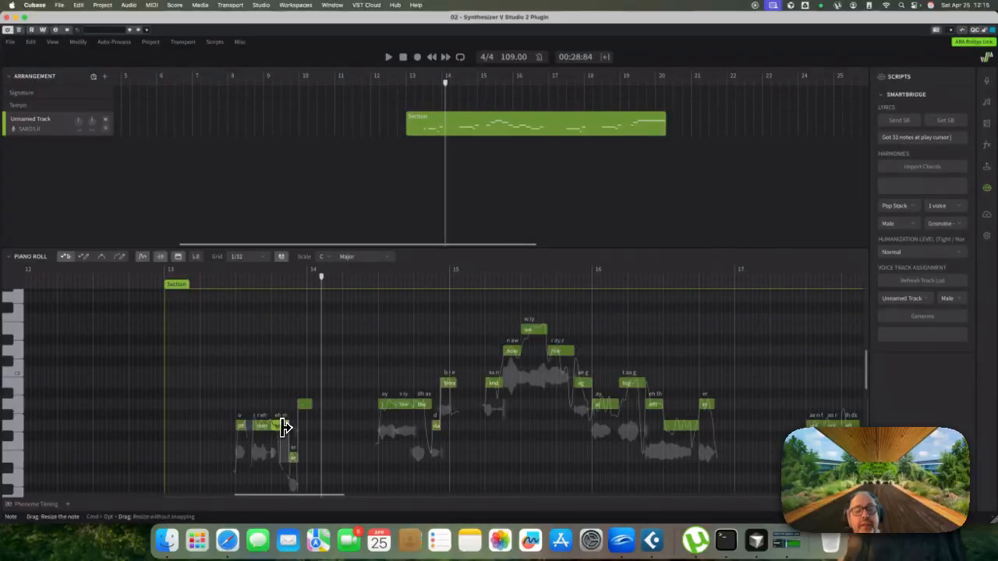
Shorten the "rem" note in the opening phrase and replay the phrase from just after bar 13
drag(284, 426, 265, 423)
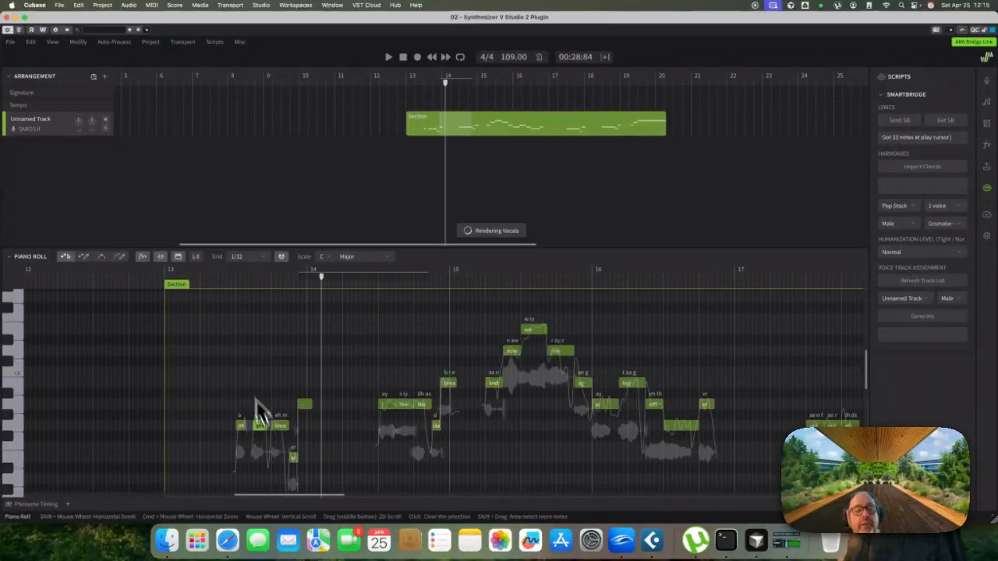
click(201, 284)
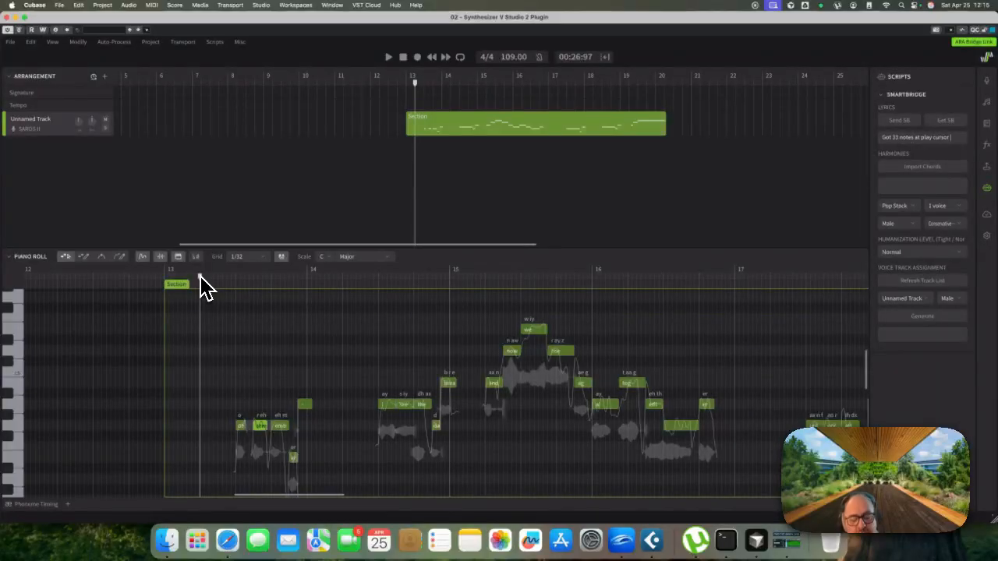
key(space)
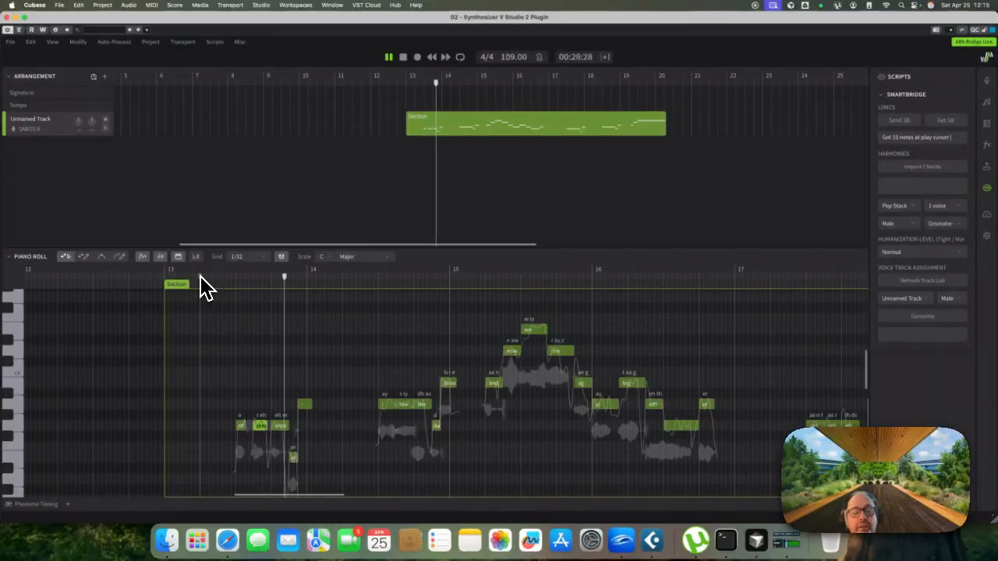
Lengthen the note at bar 14, set its lyric to "this" and replay the section up to bar 15
key(space)
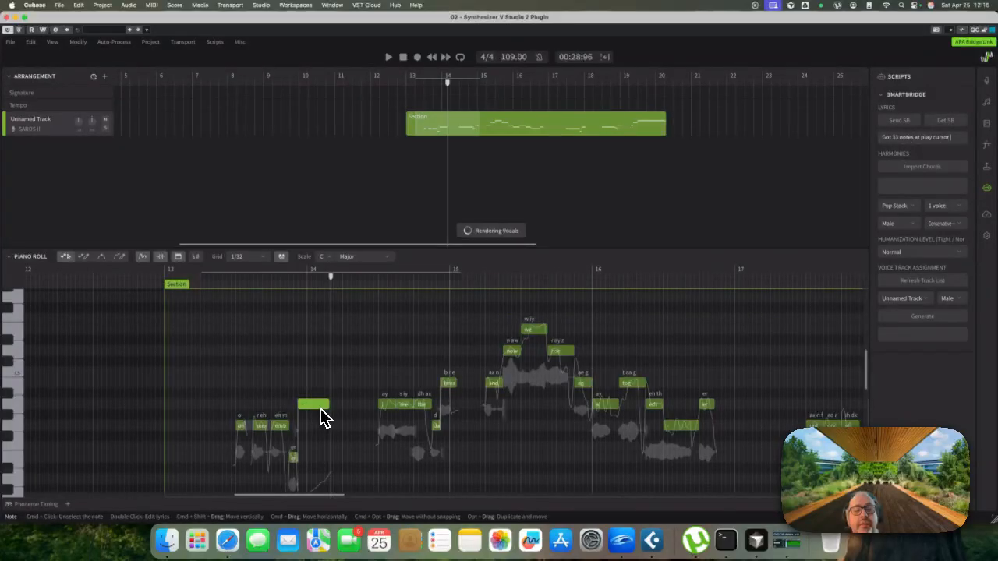
double_click(319, 405)
text(this)
key(Return)
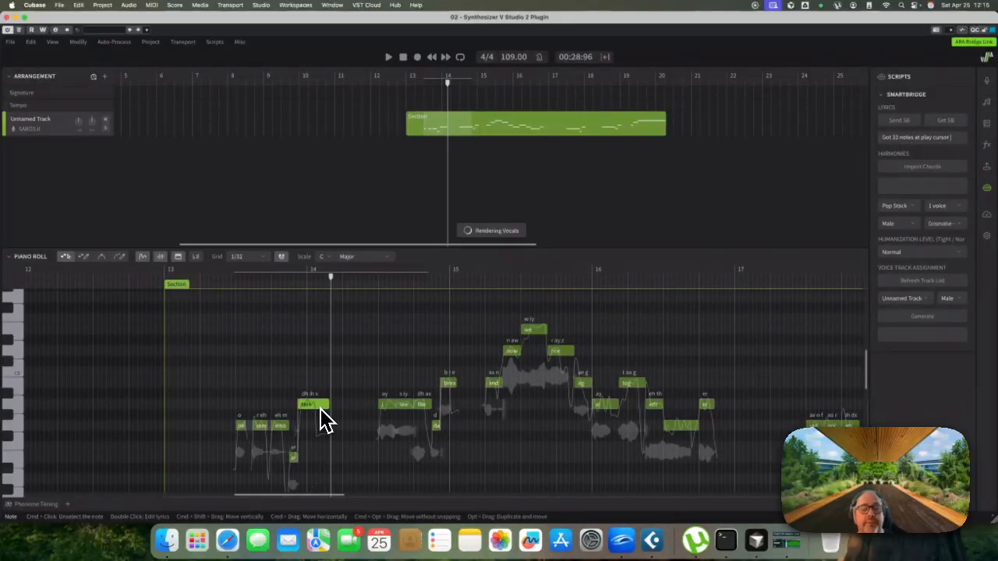
click(215, 275)
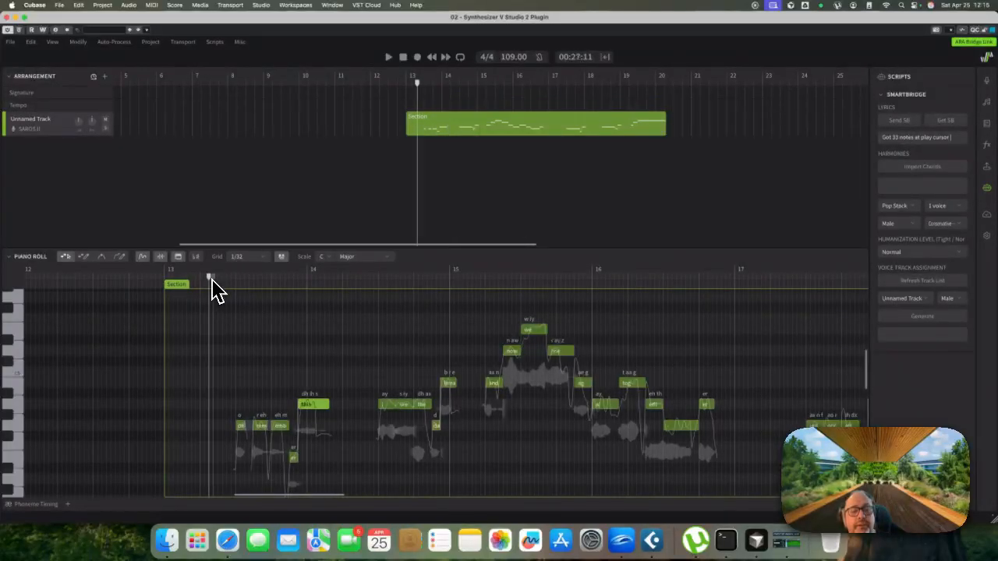
key(space)
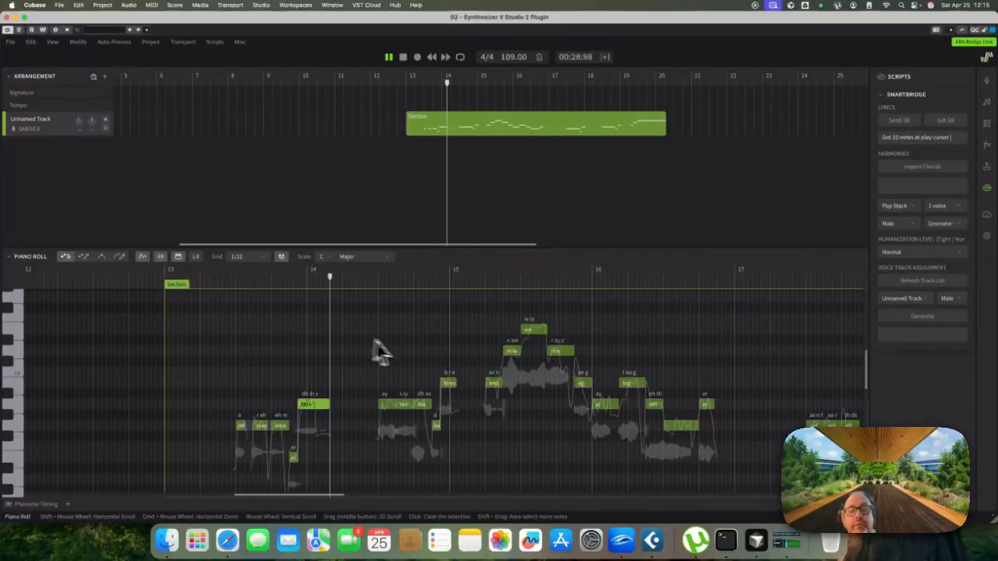
key(space)
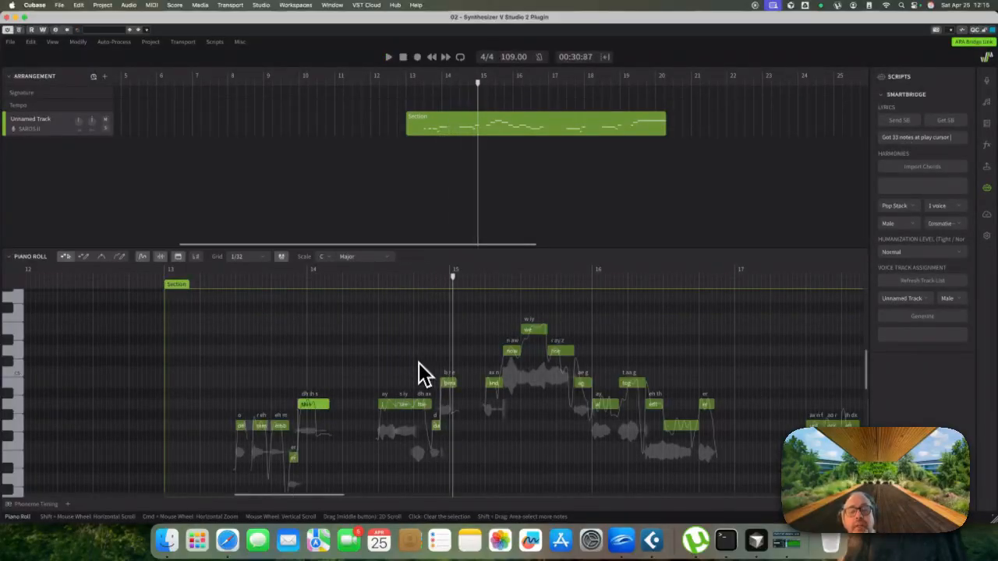
Replace the "dawn" lyric before bar 15 with "ful" and clear the lyric of the following "break" note
double_click(438, 427)
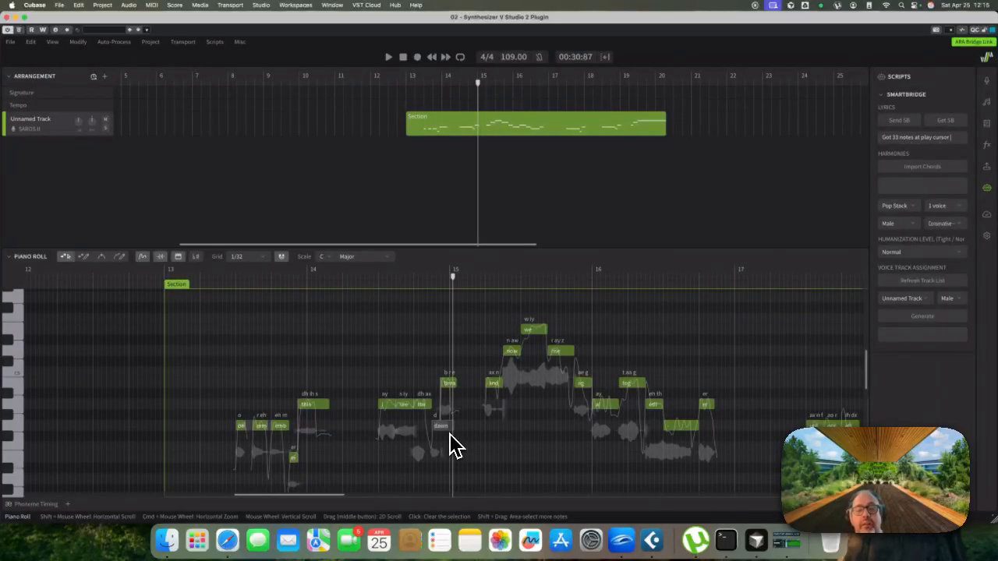
text(ful)
key(Tab)
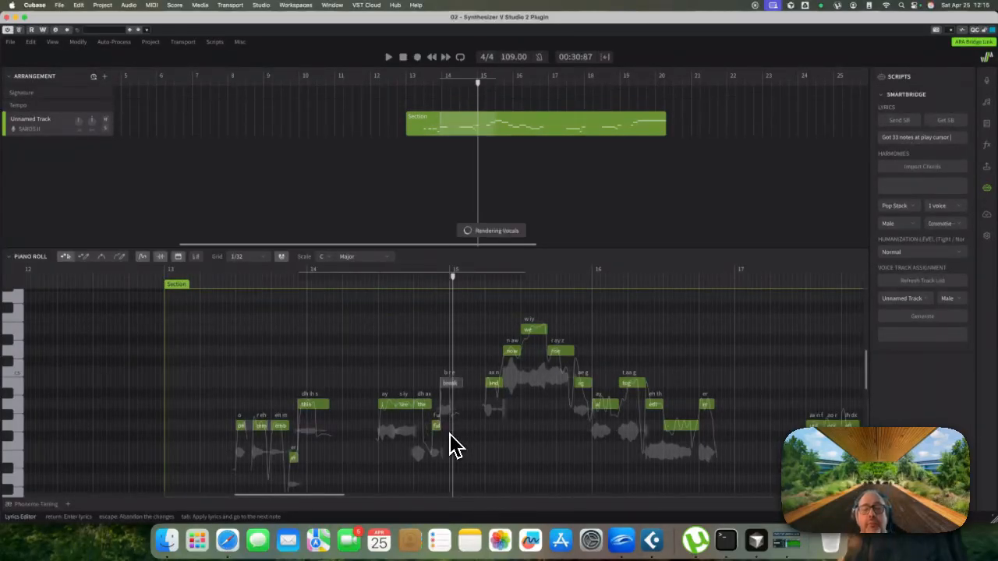
click(386, 402)
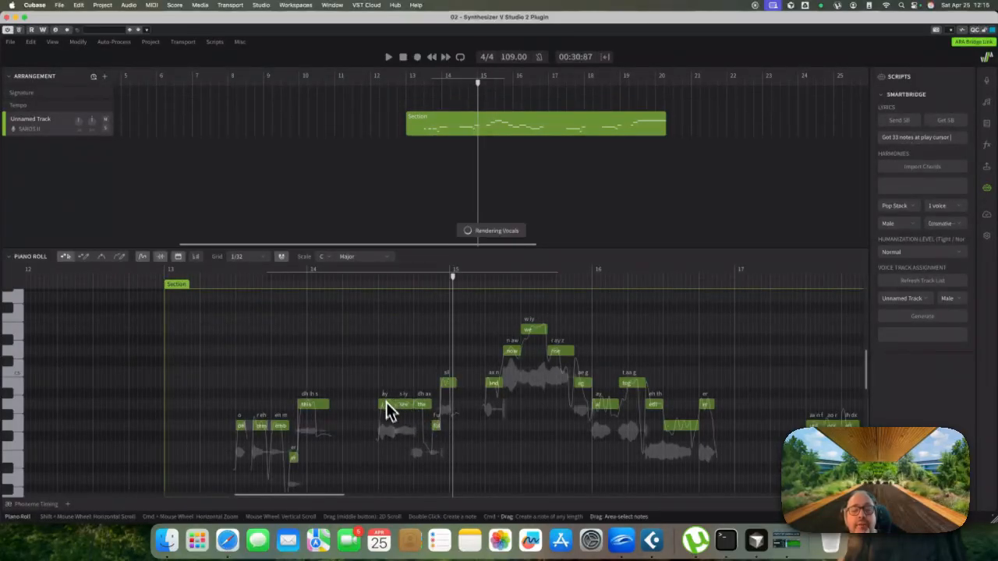
Shorten the "I" and "see" notes in bar 14 and replay the phrase
drag(395, 405, 377, 405)
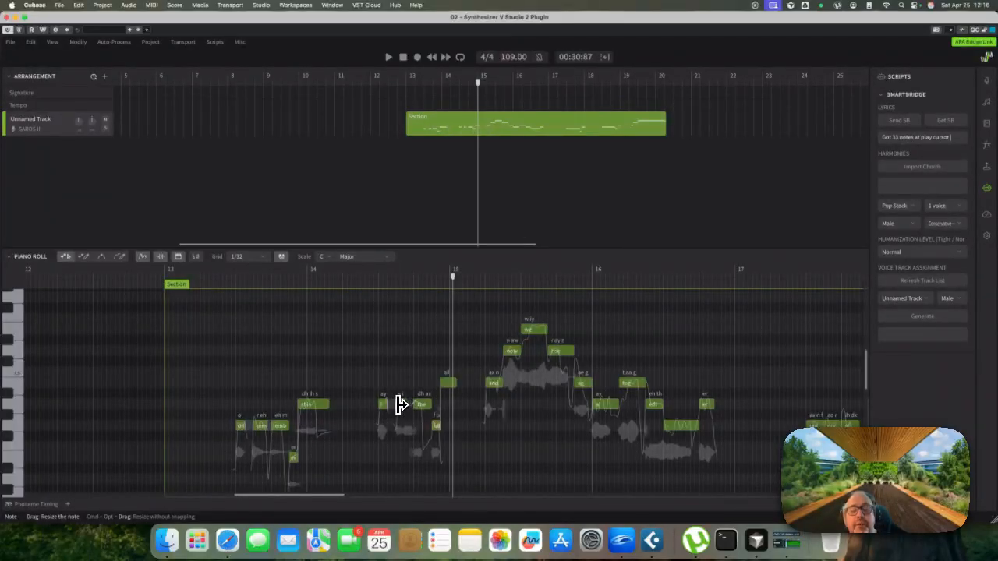
click(352, 282)
key(space)
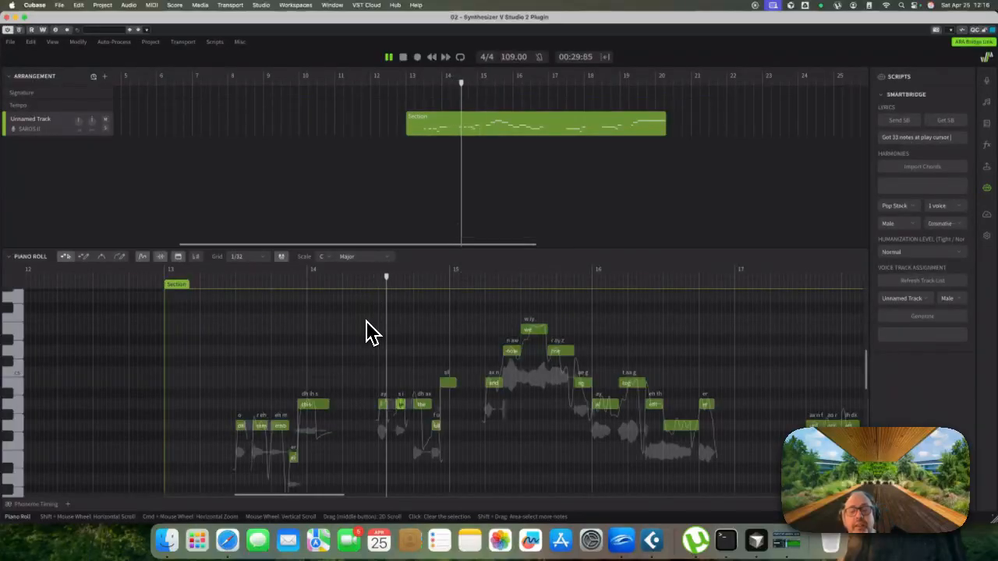
key(space)
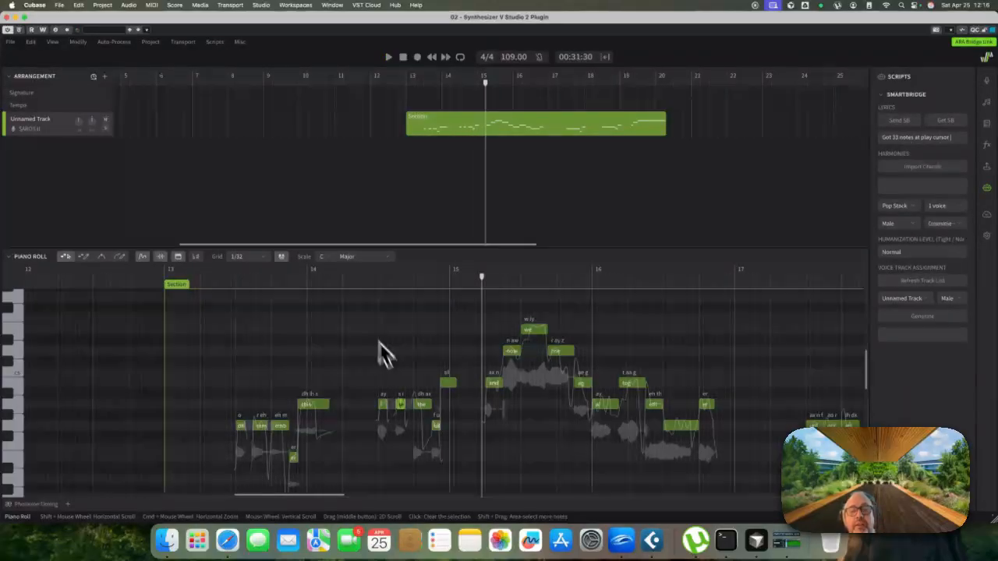
Set the lyric of the empty note just before bar 15 to "life" and replay the phrase
double_click(436, 427)
click(449, 383)
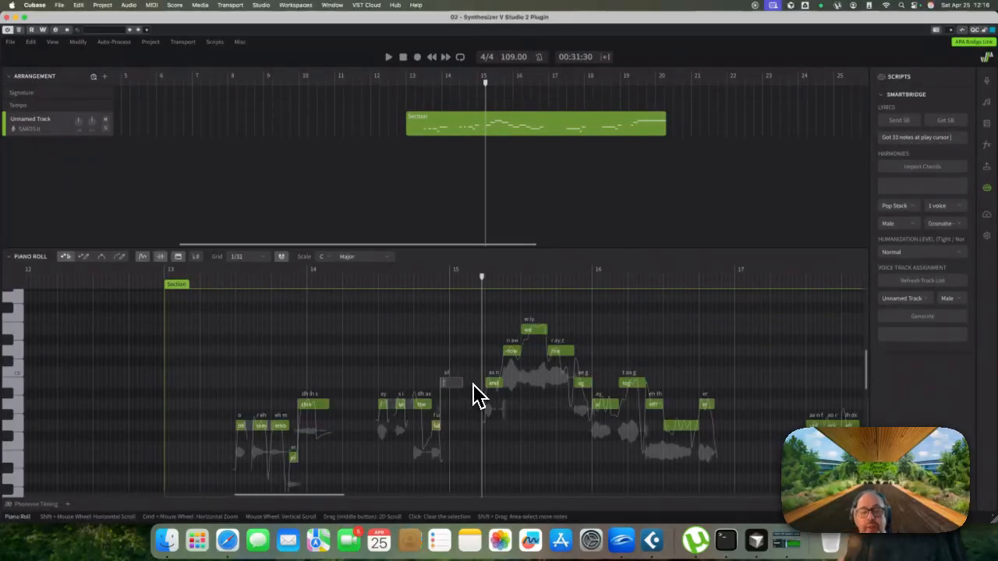
text(life)
key(Return)
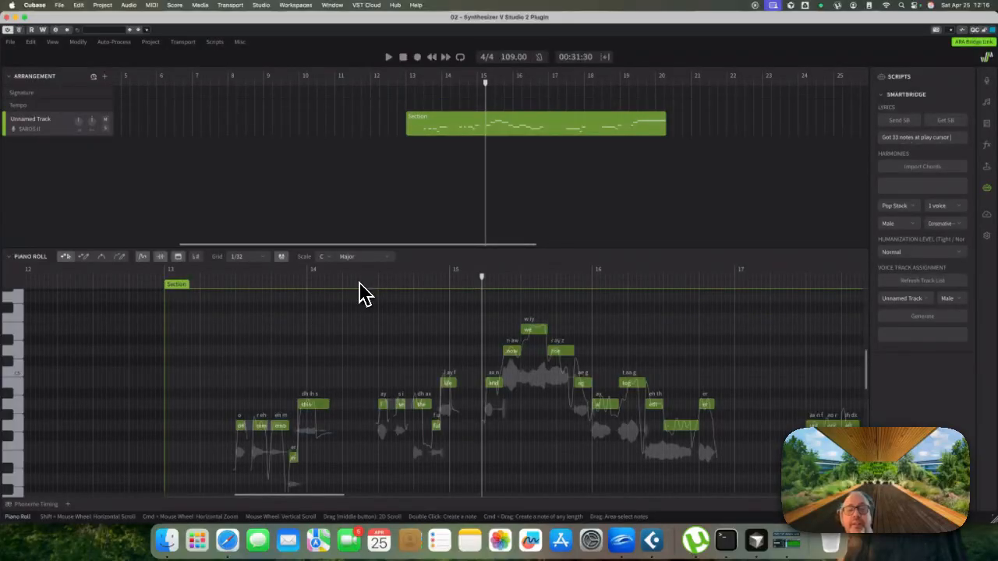
click(357, 287)
key(space)
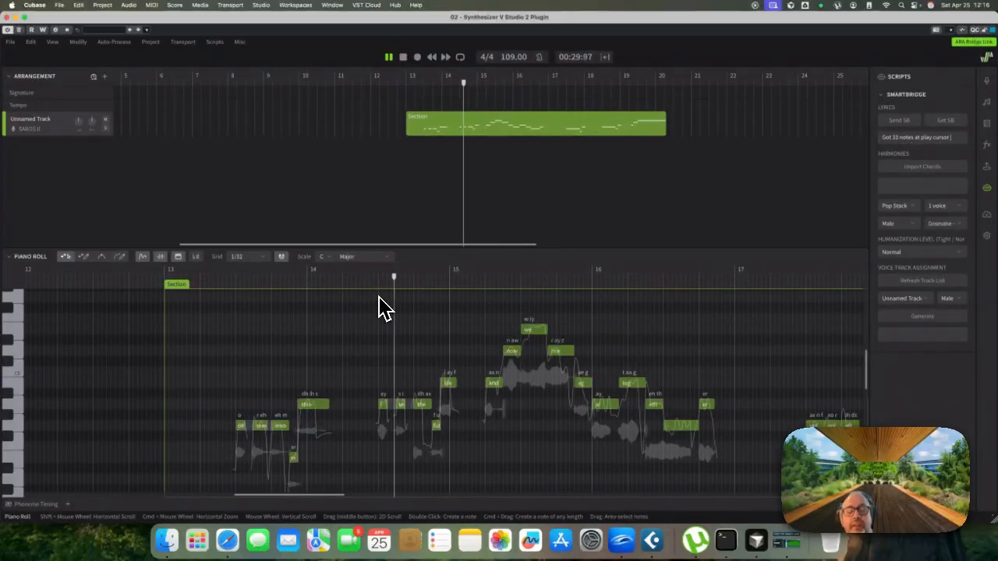
key(space)
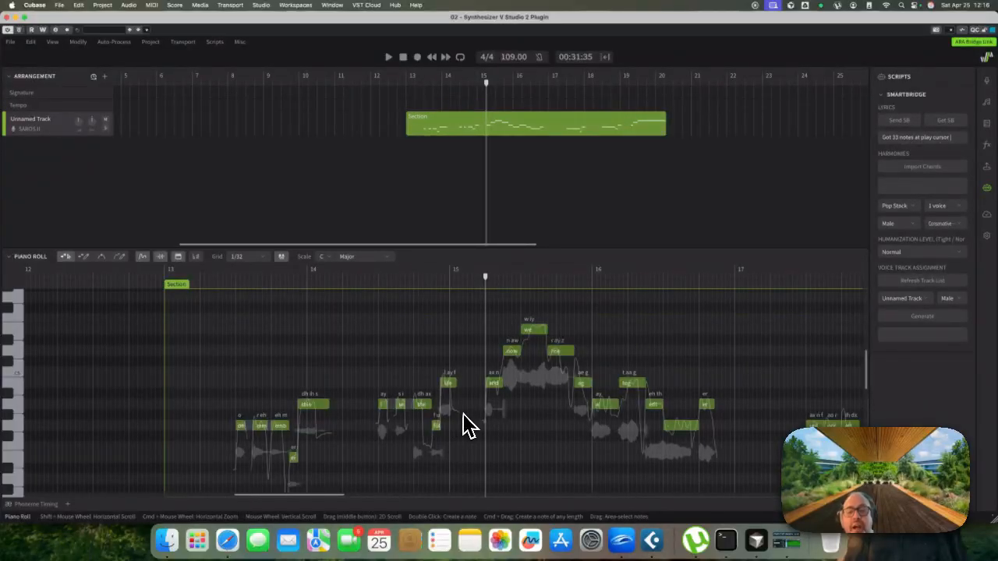
Play the vocal section from bar 15 to just past bar 18 while following the notes in the piano roll
scroll(475, 433, right, 3)
key(space)
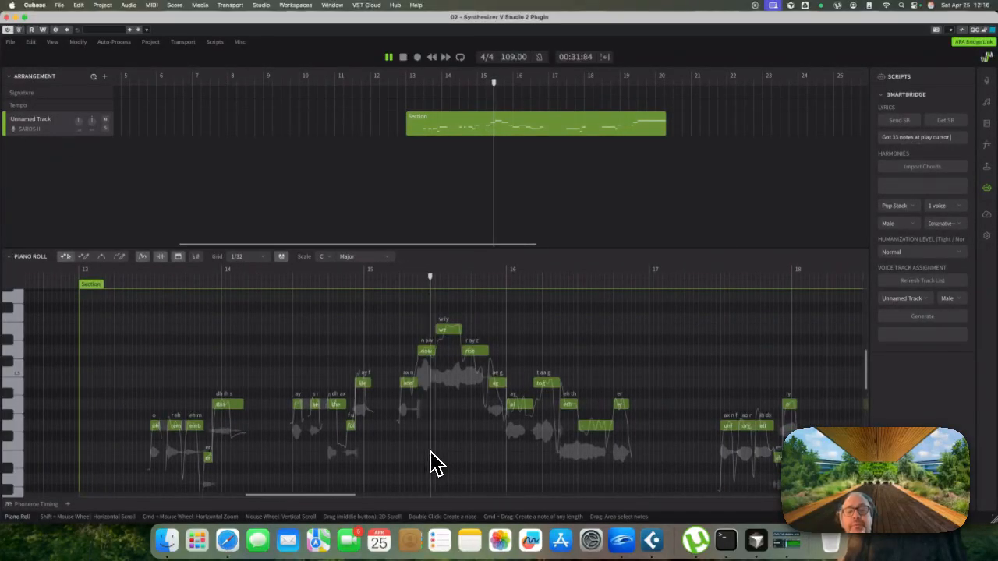
scroll(451, 451, right, 3)
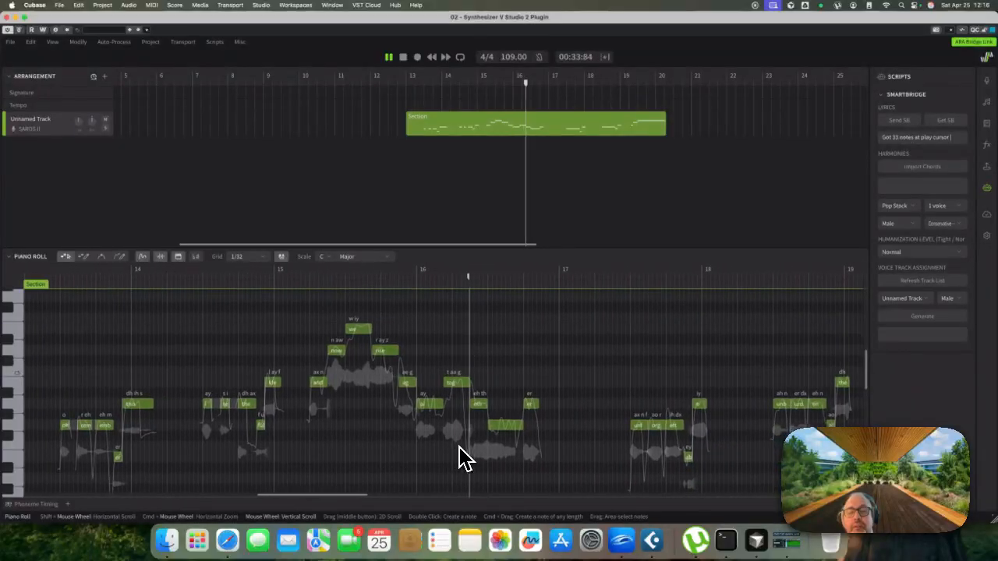
scroll(531, 440, right, 5)
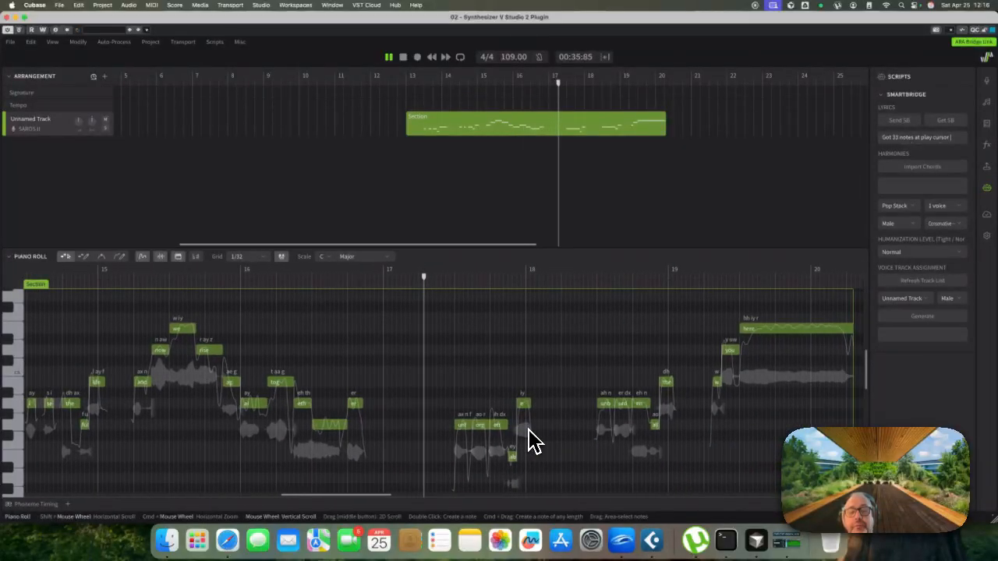
key(space)
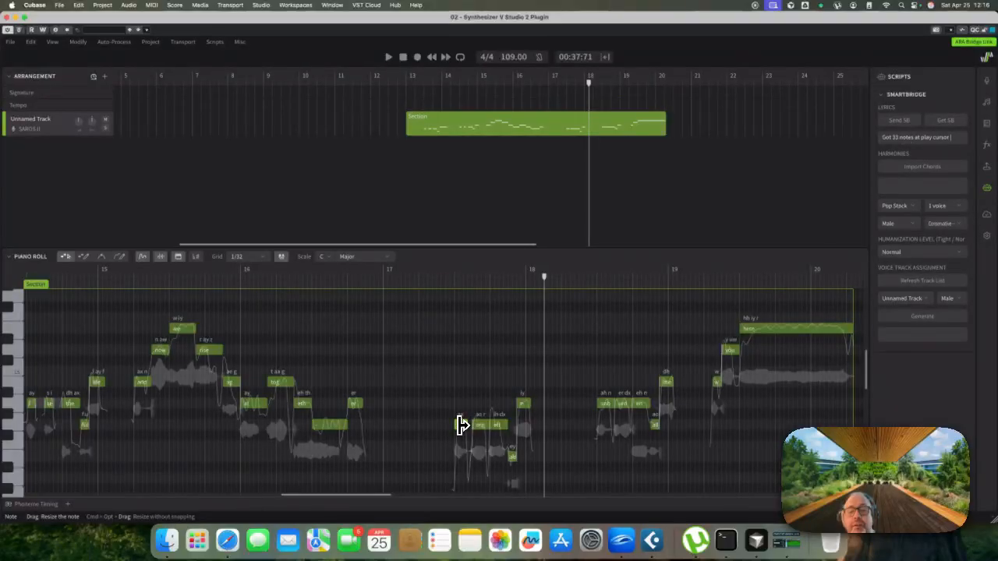
Shorten the "unf" and "unb" notes around bars 17 and 18 and play the section through to its end
drag(463, 425, 468, 425)
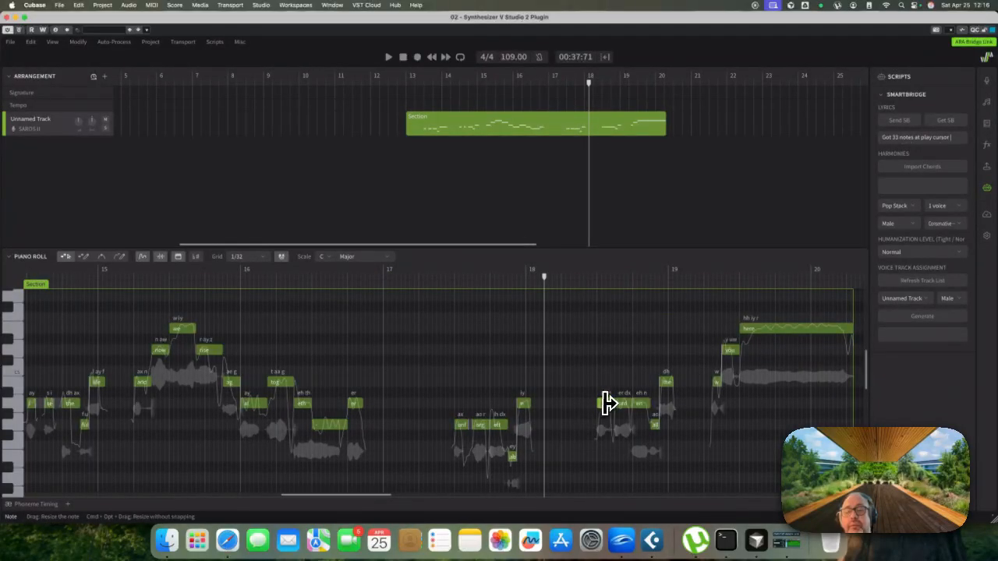
drag(604, 404, 598, 403)
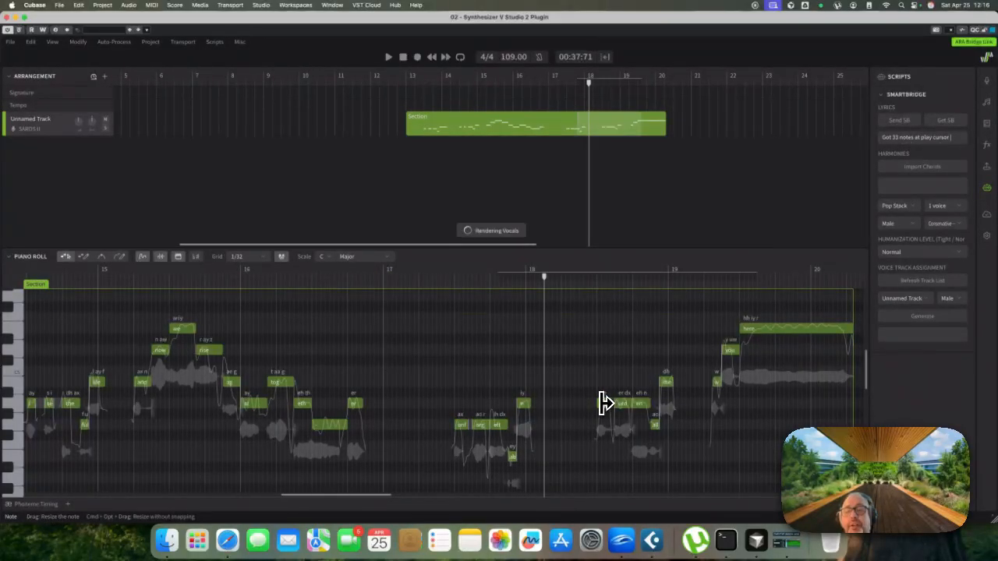
click(437, 290)
key(space)
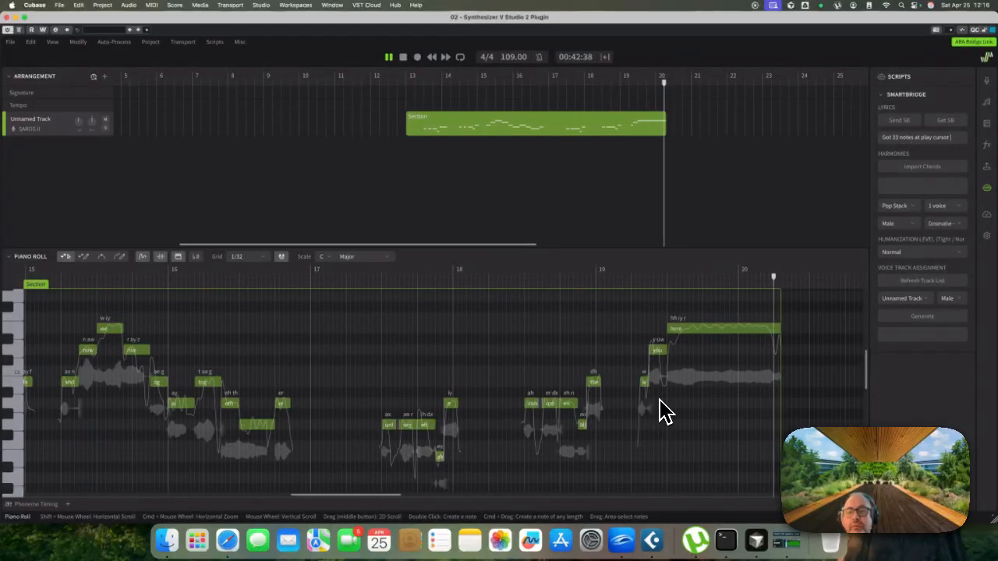
key(space)
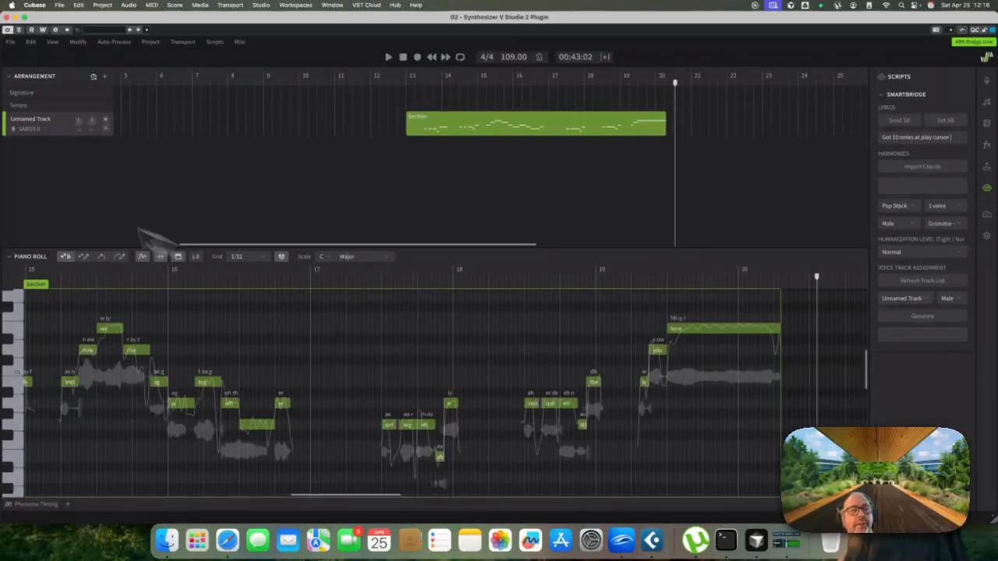
Leave the vocal editor, select the chorus vocal part in the Cubase project and open vocal generation for the Chorus in SmartBridge
click(7, 17)
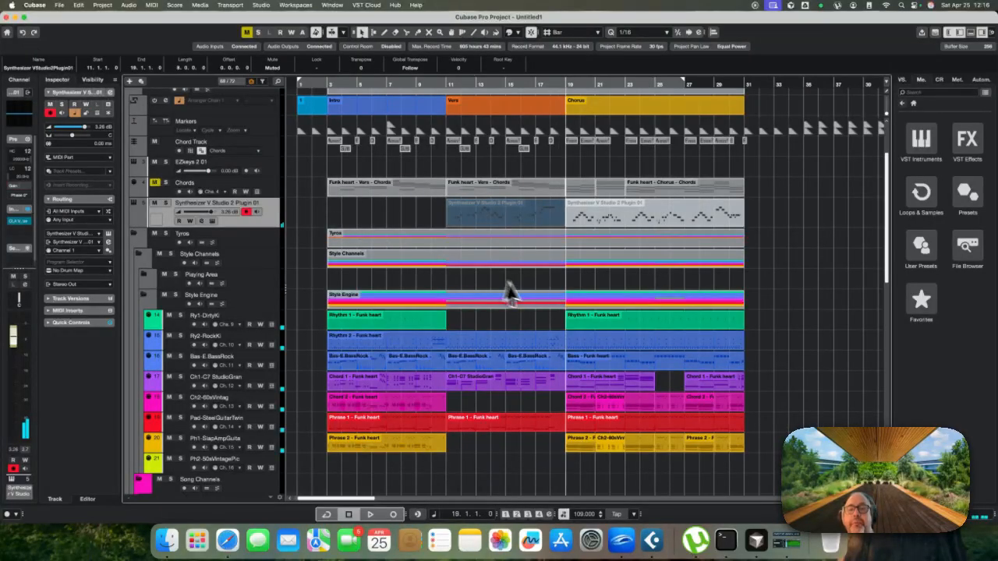
click(608, 220)
key(super+Tab)
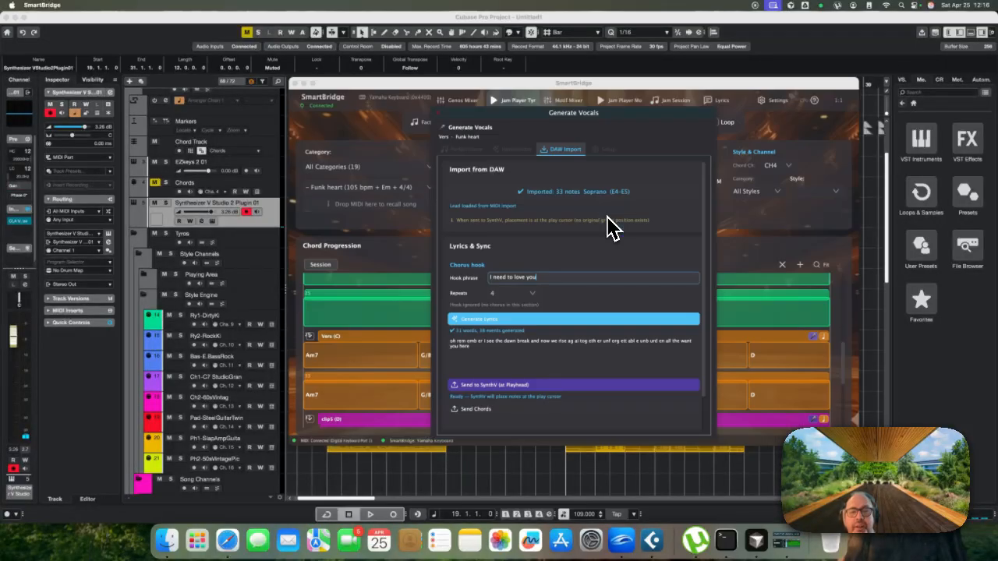
click(441, 126)
scroll(505, 347, up, 5)
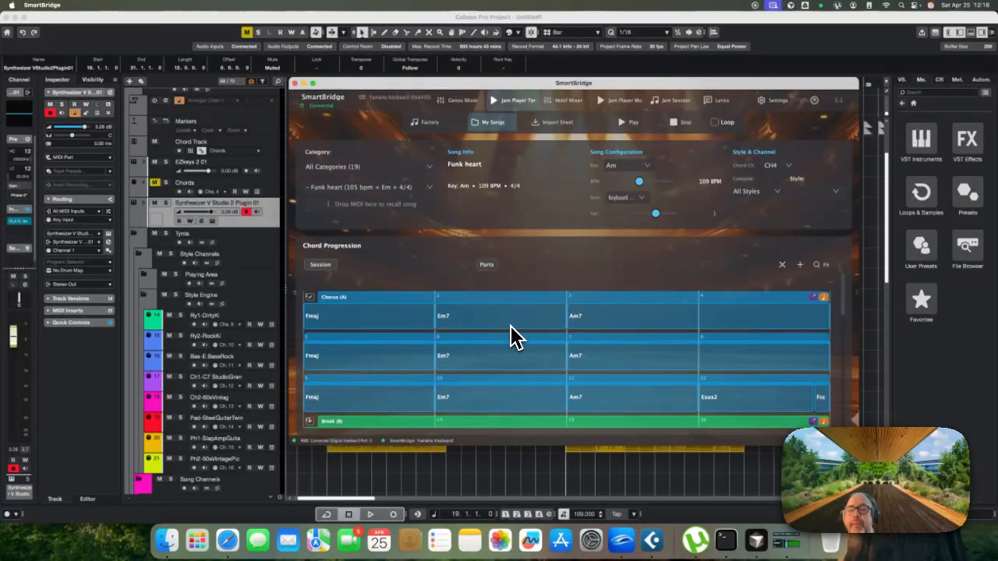
click(814, 297)
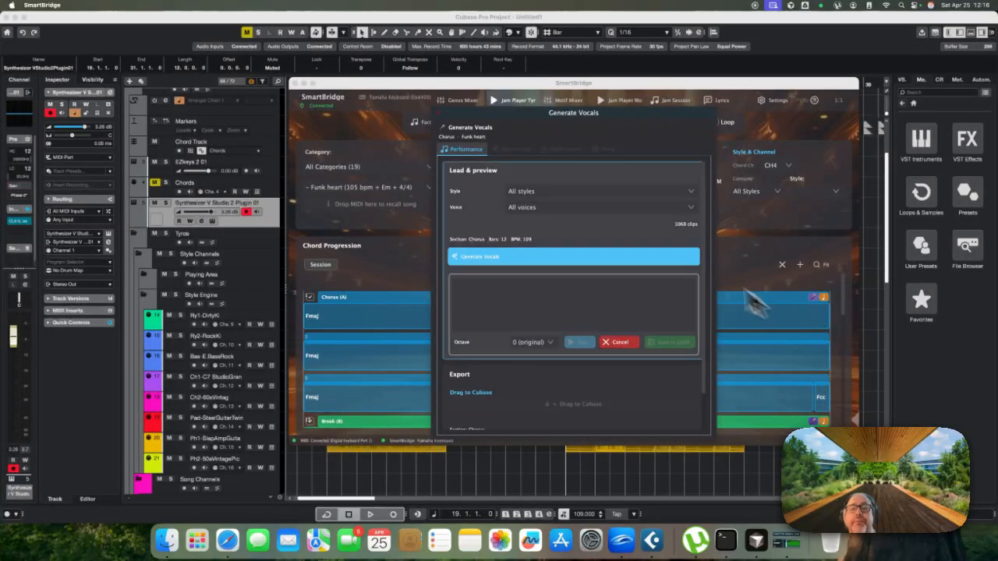
Import the chorus vocal MIDI part from Cubase into SmartBridge's DAW Import for the Chorus
click(561, 149)
key(super+Tab)
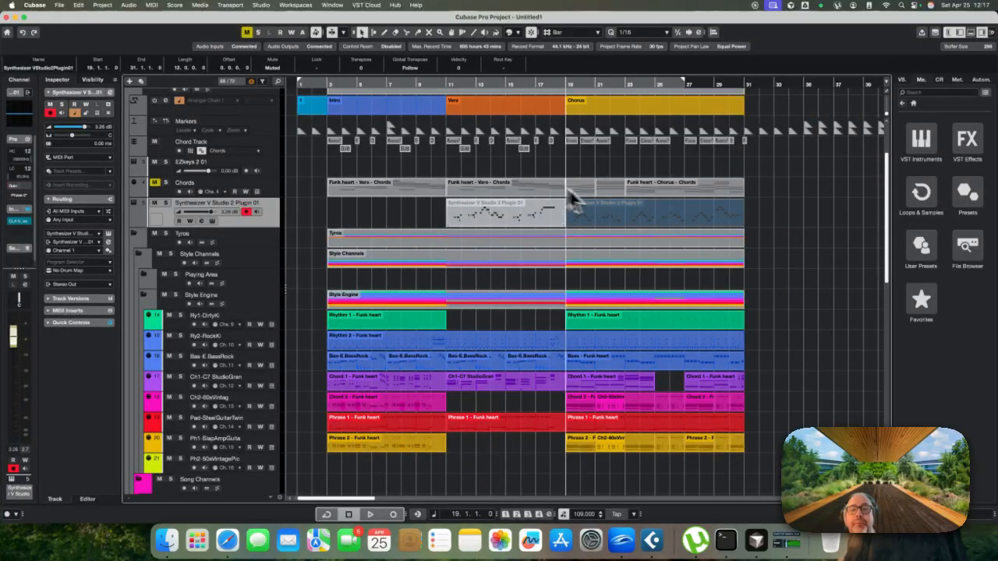
key(super+Tab)
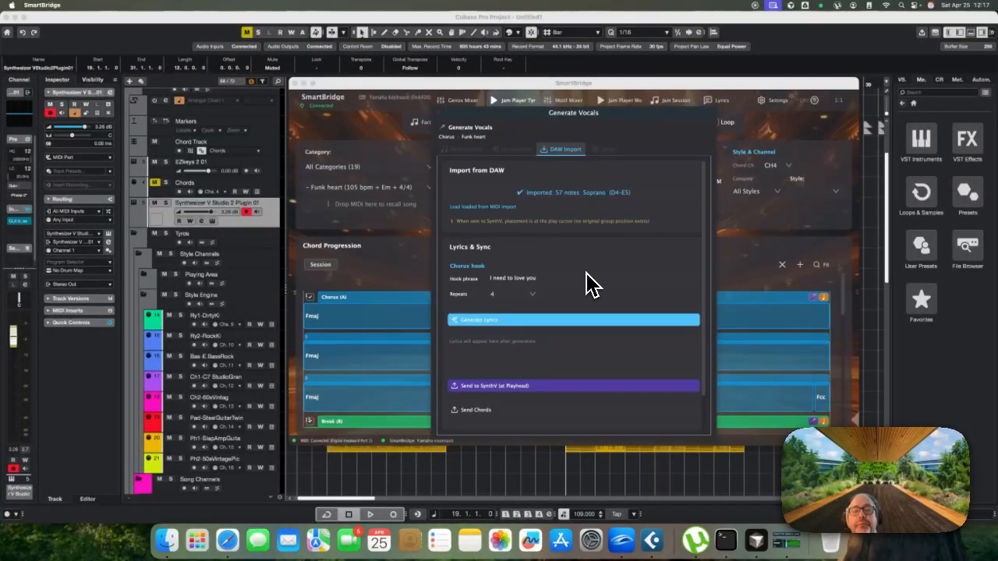
Generate the Chorus lyrics with the hook phrase "power of love" and send them to SynthV at the playhead
drag(541, 279, 456, 278)
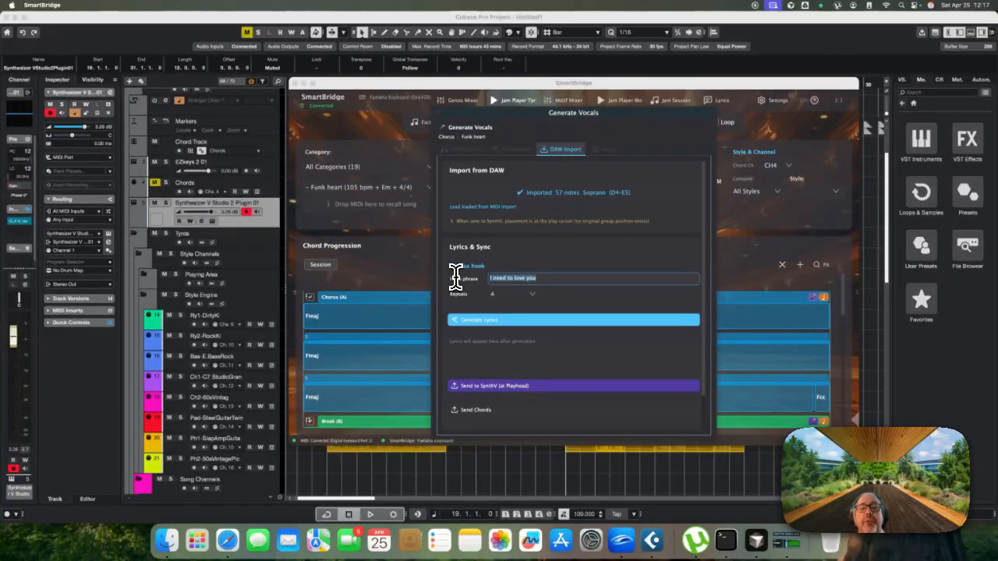
key(BackSpace)
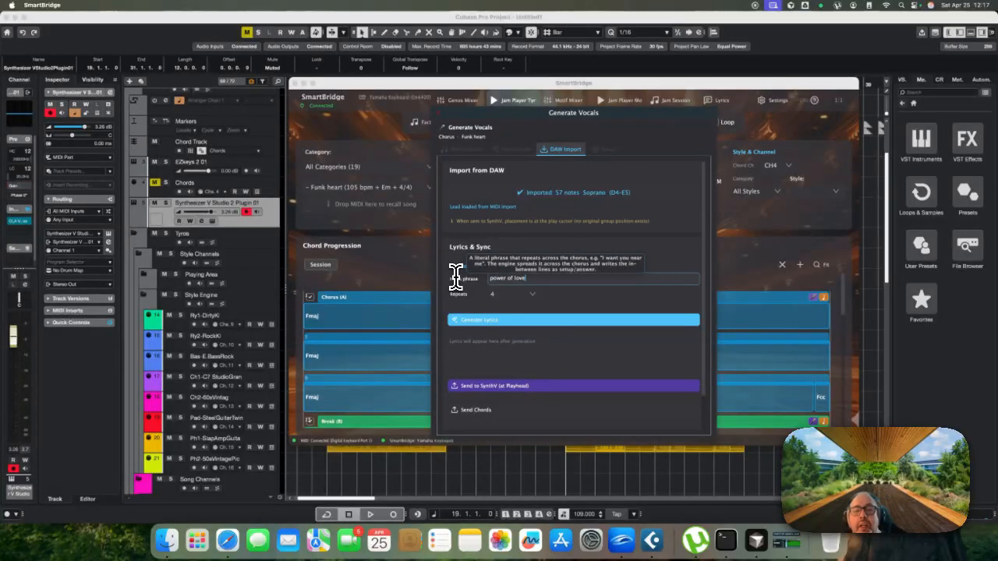
click(524, 319)
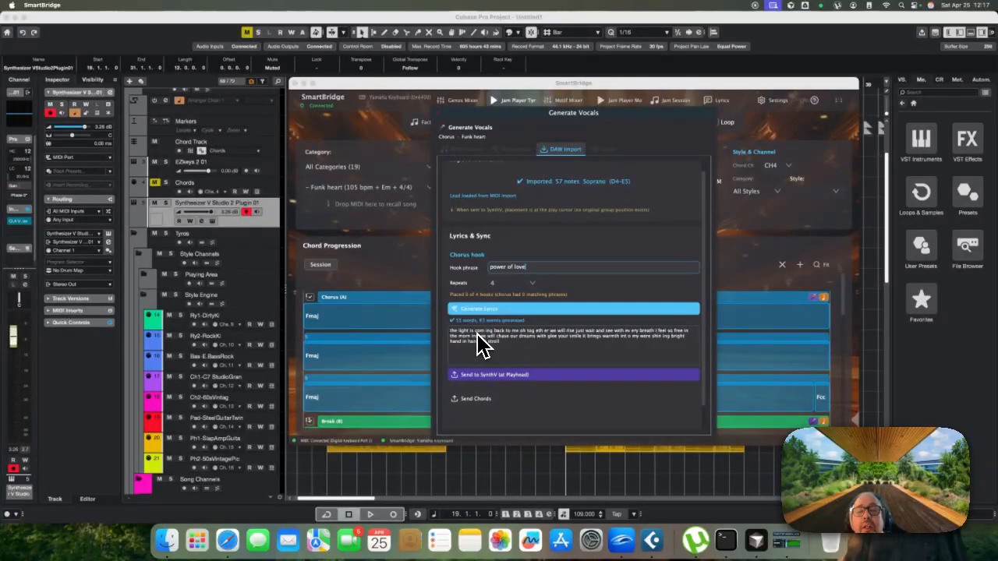
click(523, 388)
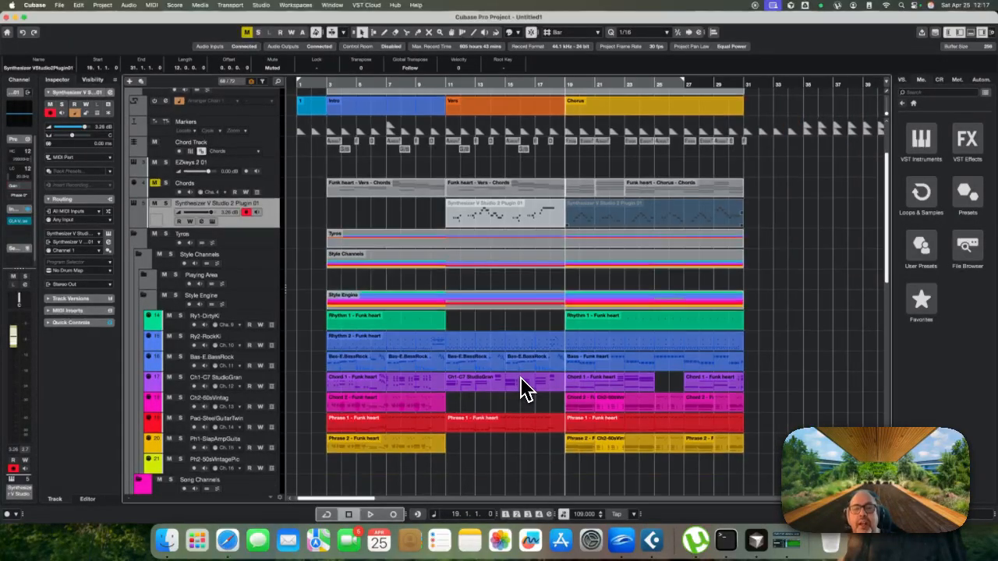
Open the Synthesizer V editor, import the SmartBridge chorus vocals at bar 21 with the Powerful Chorus preset and play them
click(214, 223)
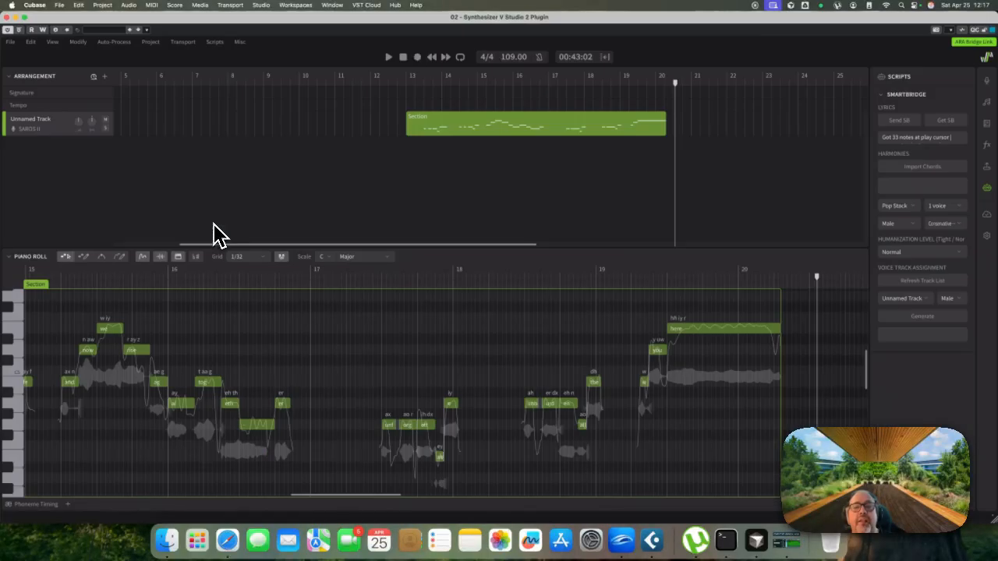
click(691, 77)
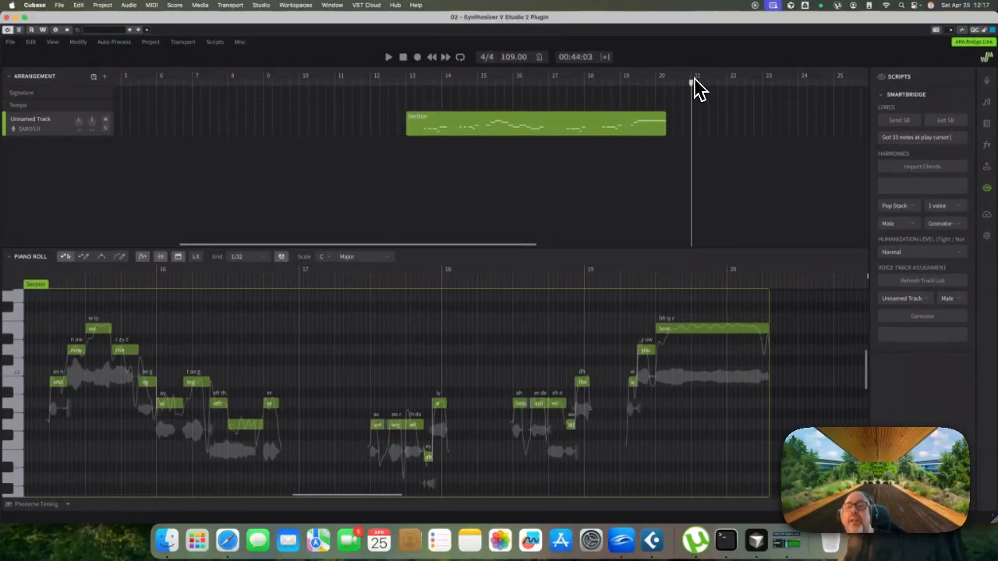
click(944, 123)
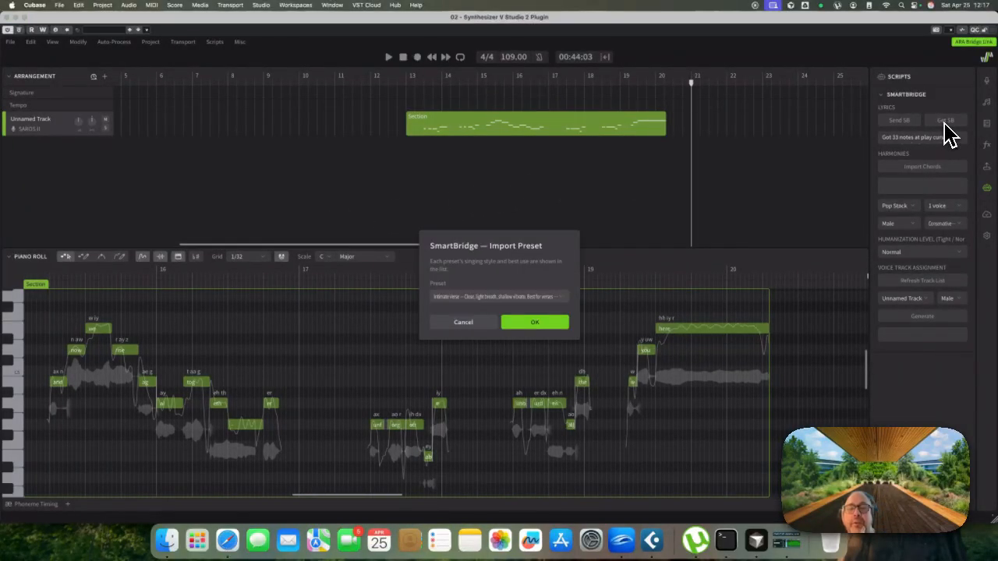
click(487, 297)
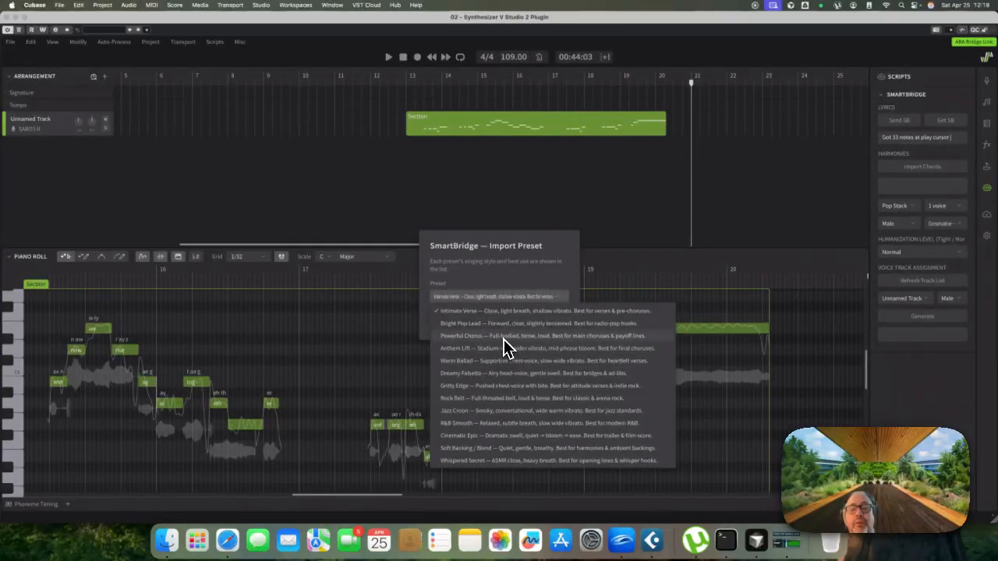
click(504, 337)
click(565, 316)
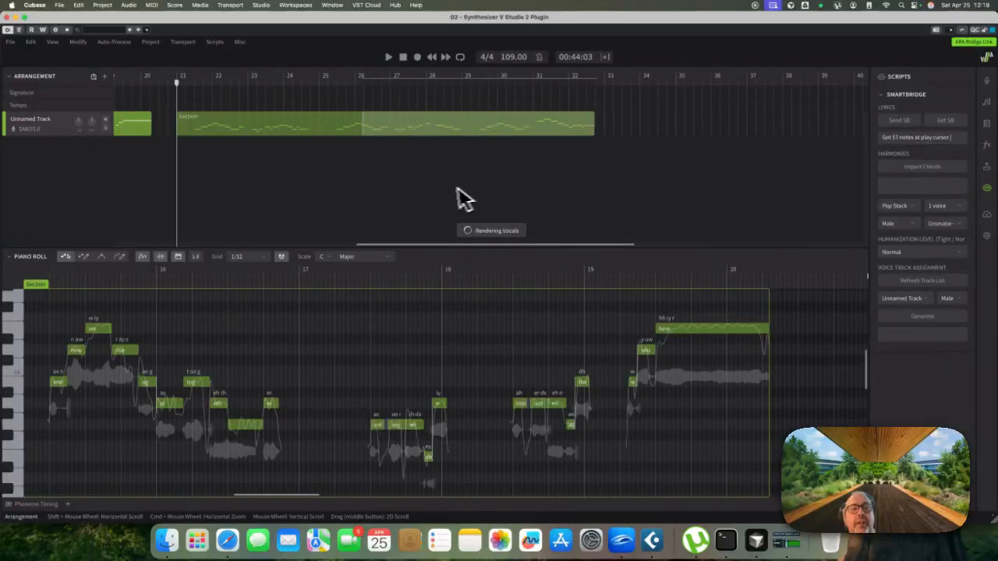
key(space)
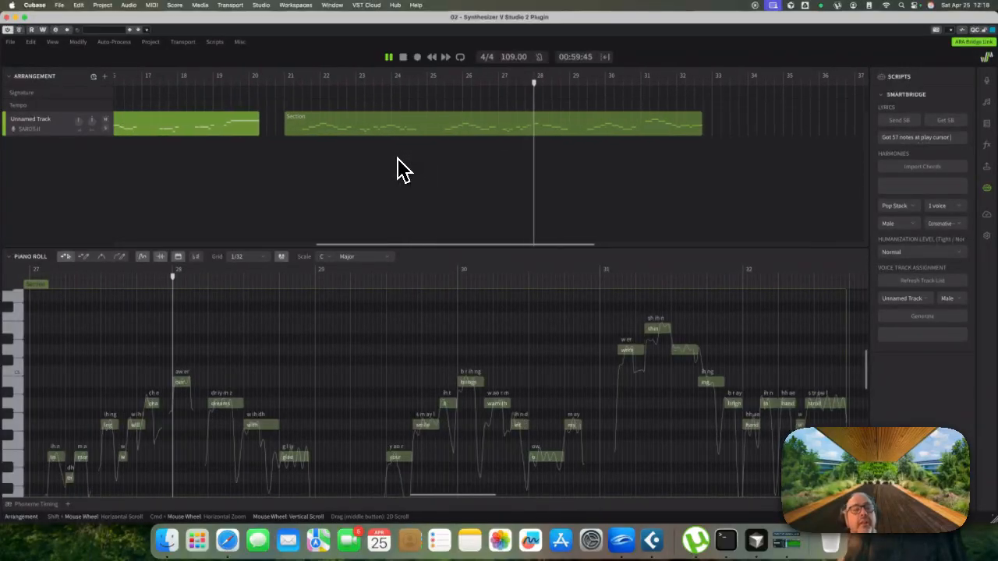
key(space)
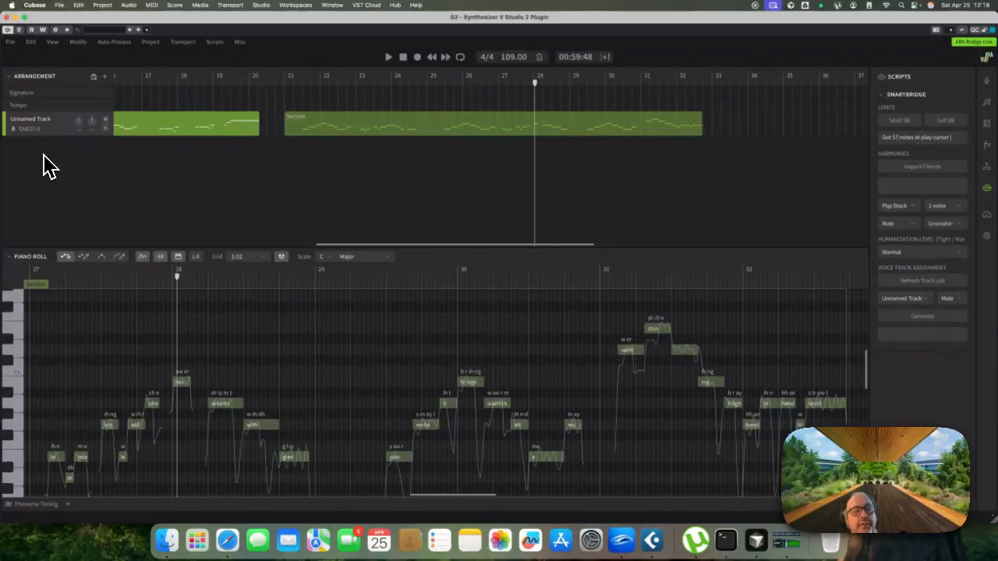
Create a new vocal track named Harmony 1 and assign it the SOLARIA II voice
right_click(45, 154)
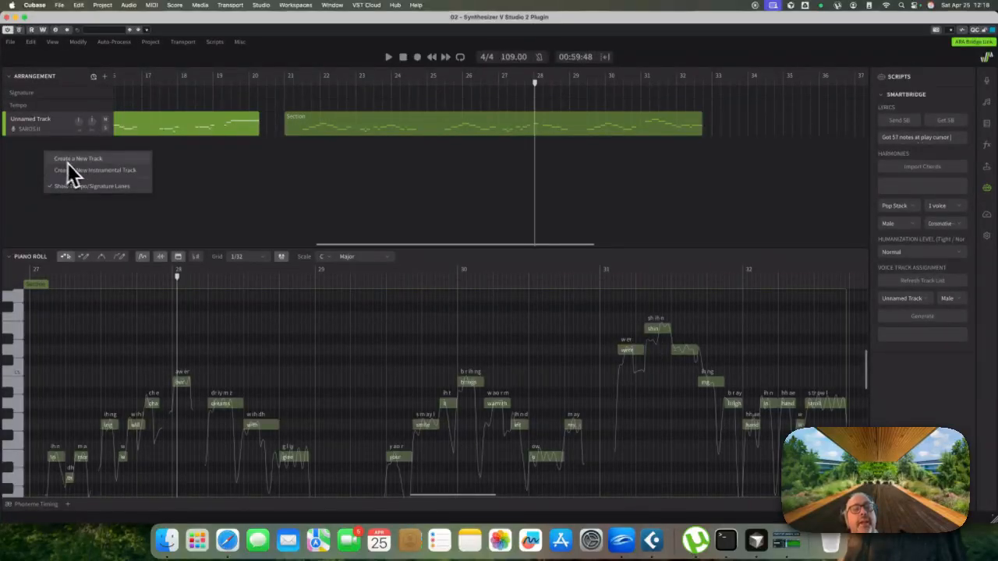
click(78, 158)
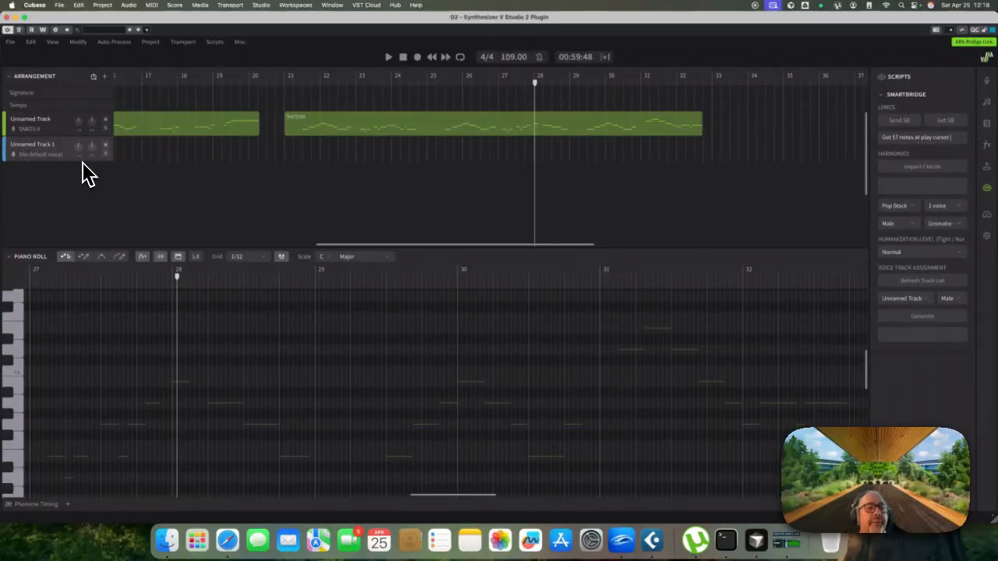
double_click(46, 146)
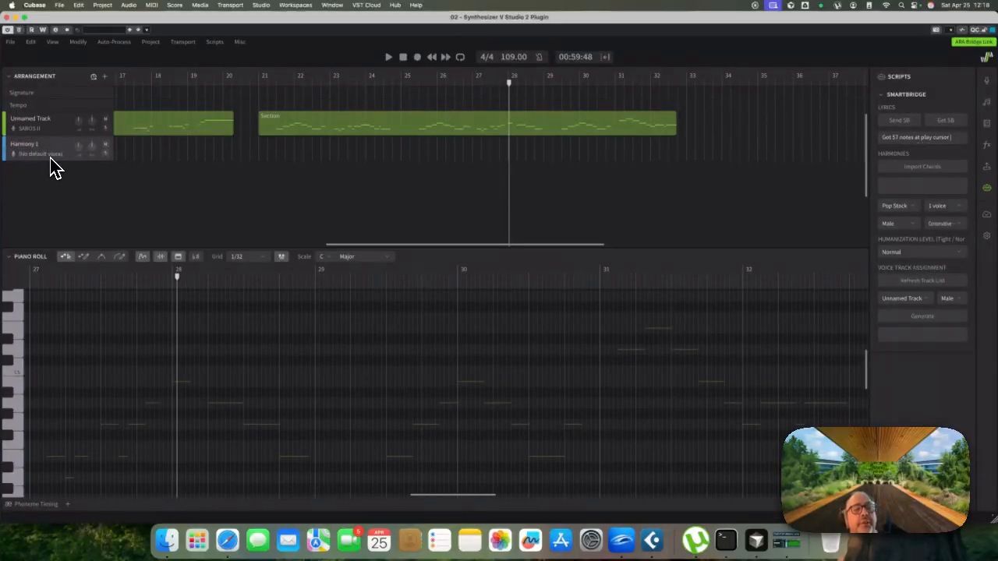
click(51, 156)
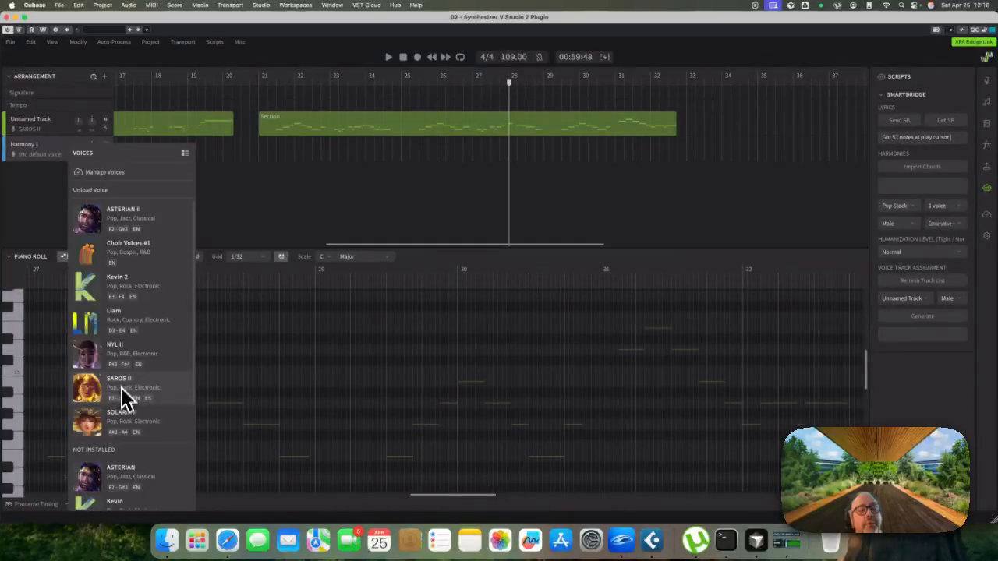
click(122, 419)
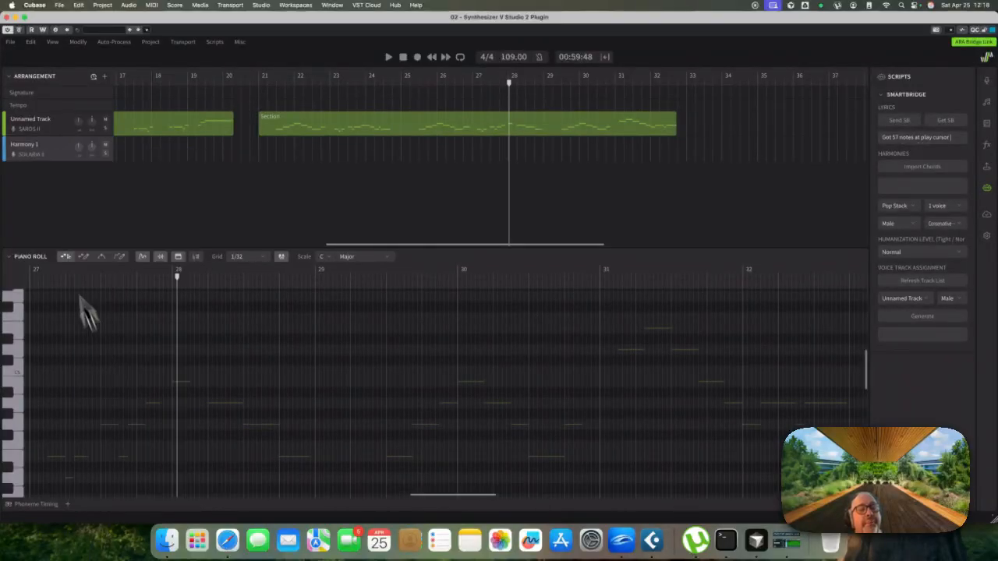
Add a second harmony track named Harmony 2 with the NYL II voice
right_click(48, 191)
click(79, 196)
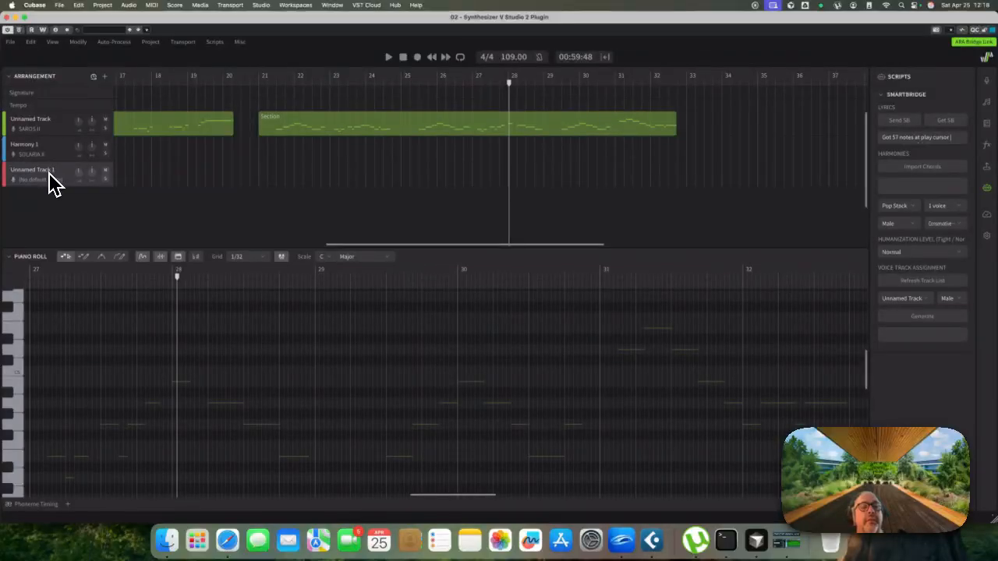
double_click(54, 171)
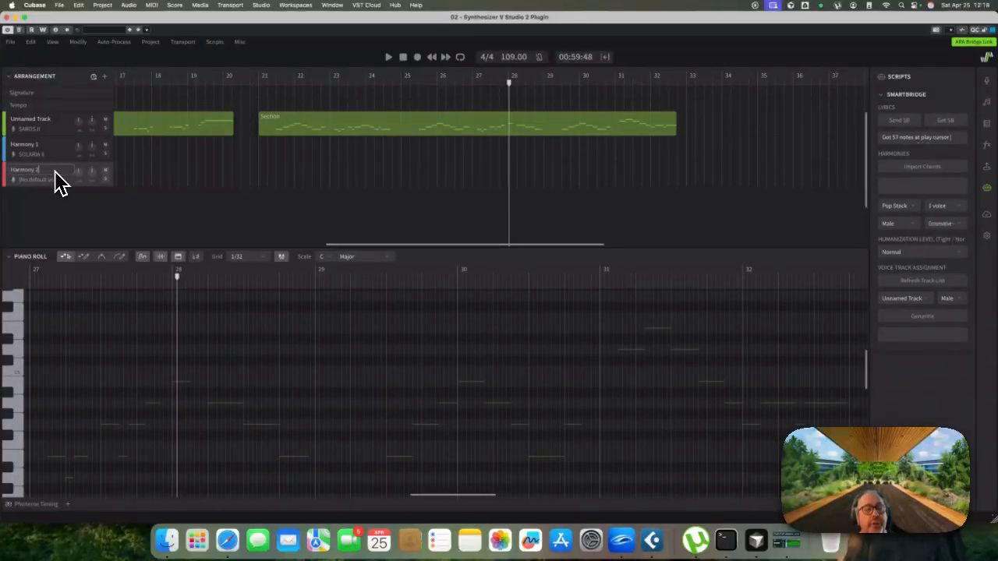
click(47, 181)
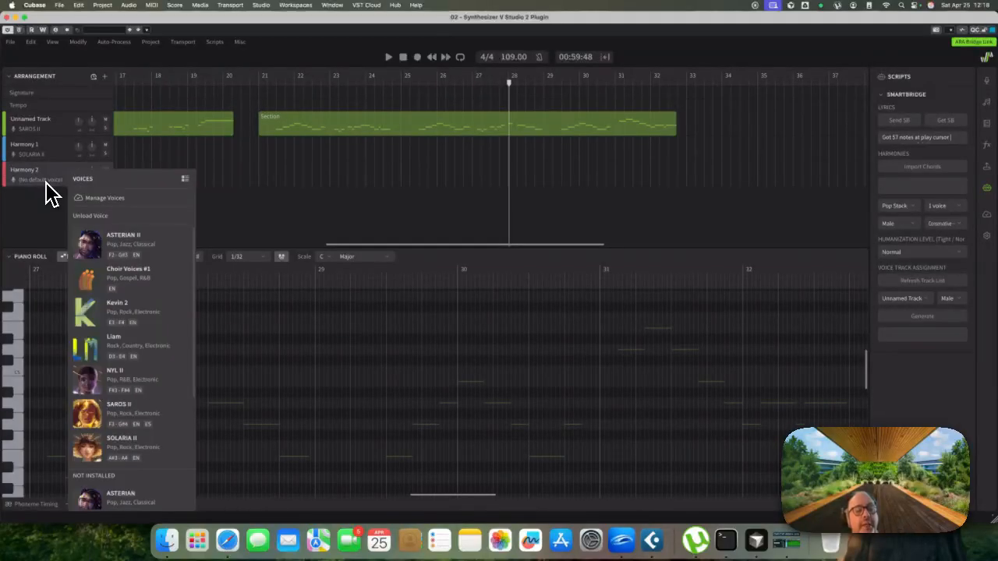
click(128, 386)
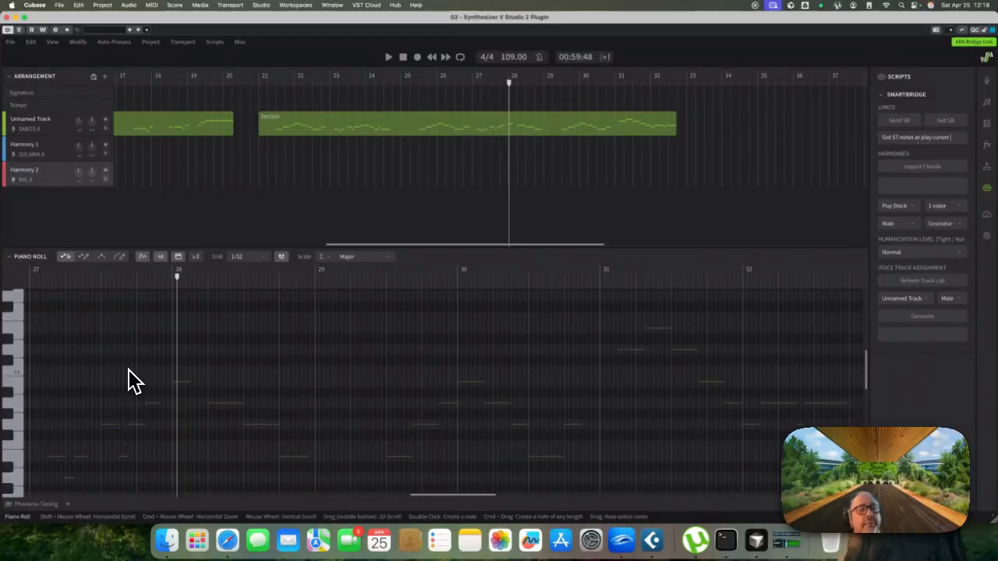
Add a third harmony track named Harmony 3 with the Kevin 2 voice
right_click(49, 208)
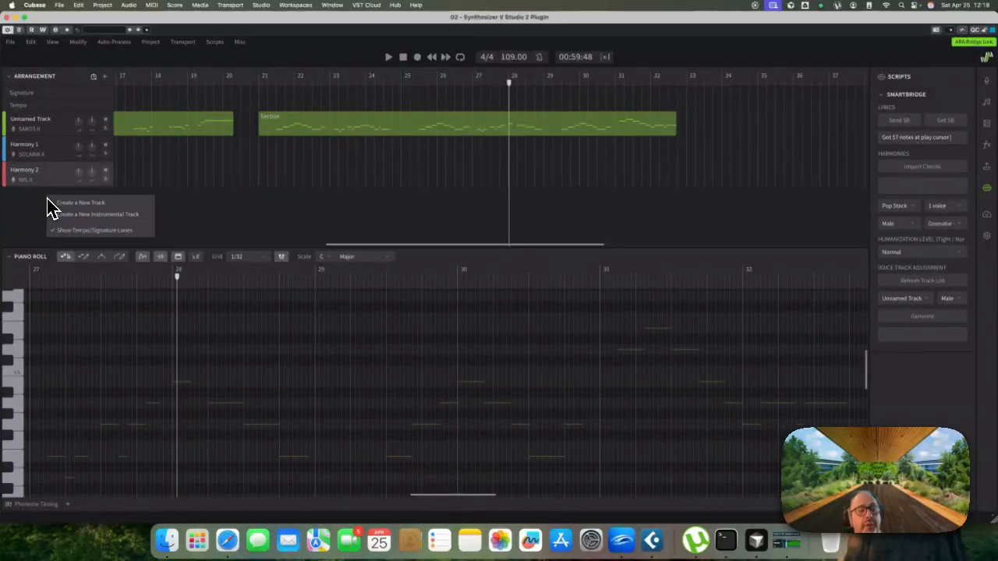
click(71, 210)
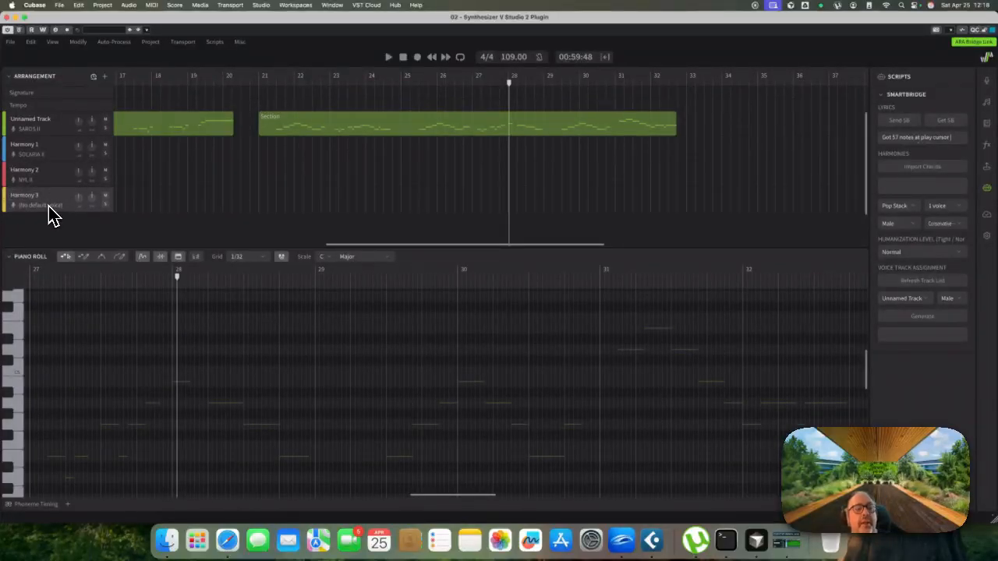
click(49, 207)
click(137, 350)
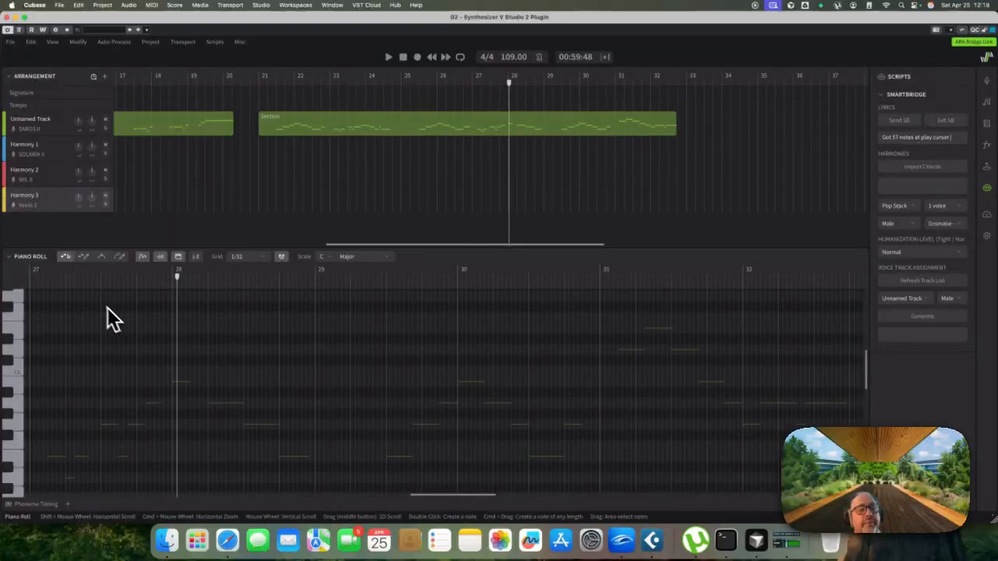
Add a fourth harmony track named Harmony 4 with the Liam voice
right_click(52, 233)
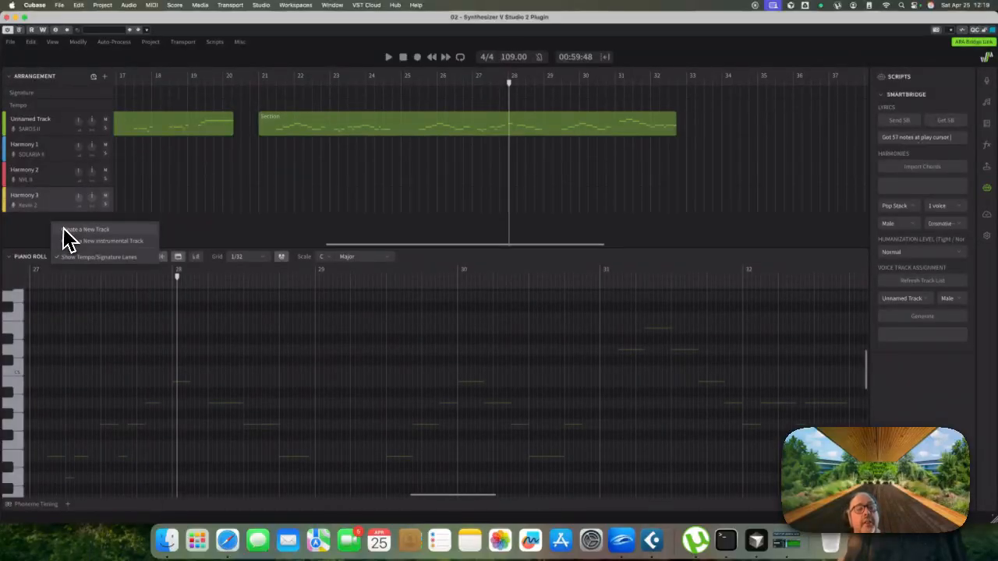
click(67, 236)
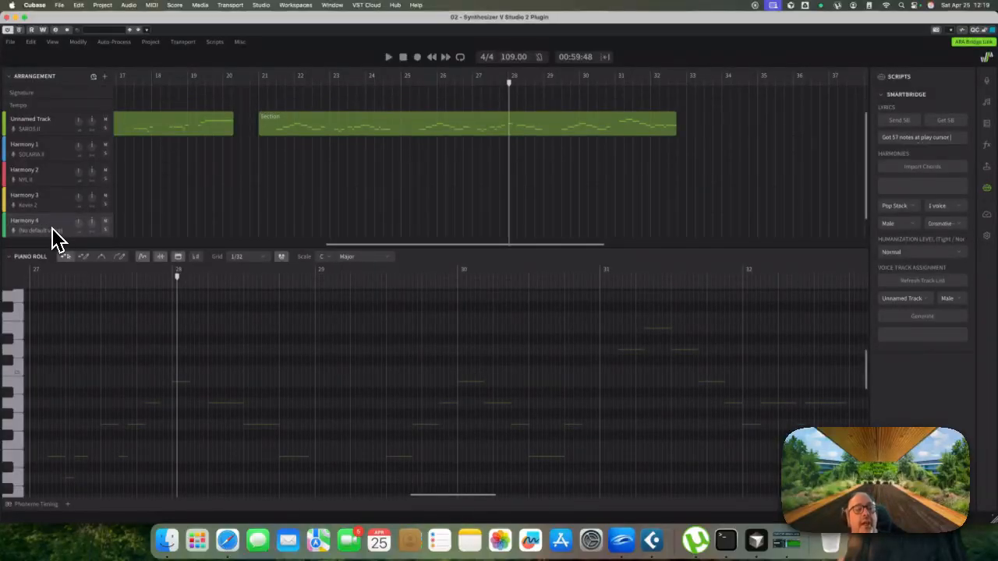
click(50, 231)
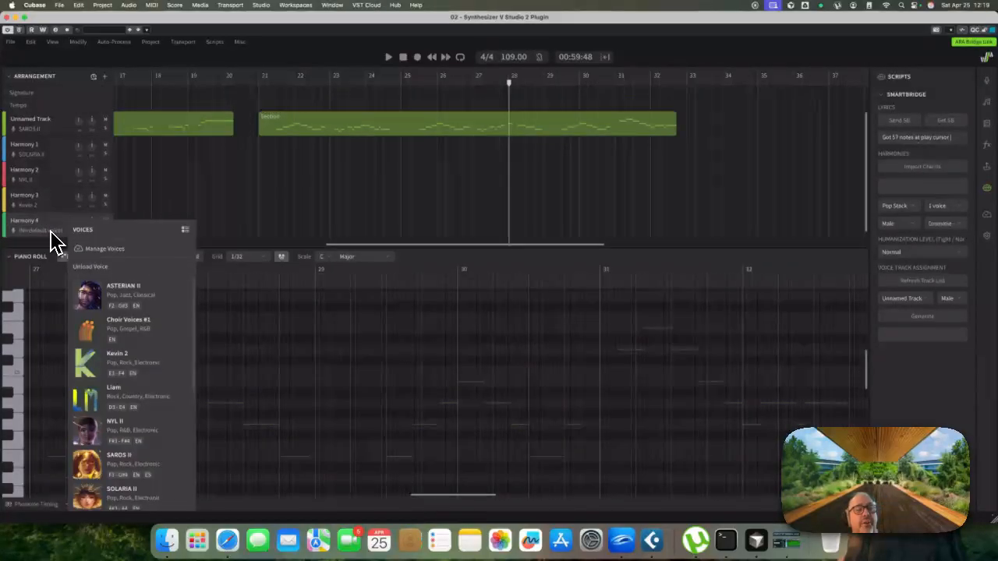
click(117, 407)
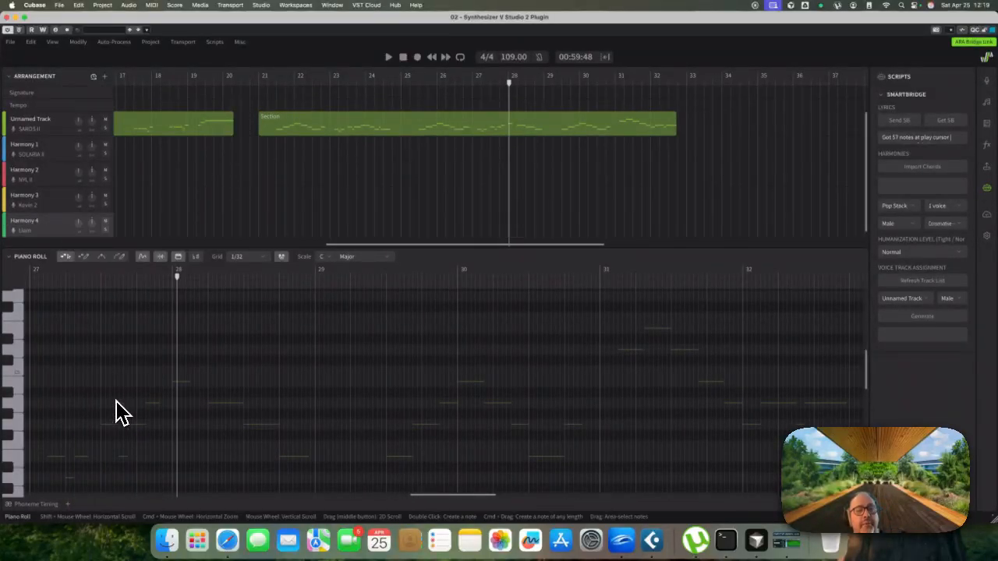
Select the chorus section in the arrangement, switch to SmartBridge and send the Chorus chords from its vocal generation's DAW Import
click(458, 136)
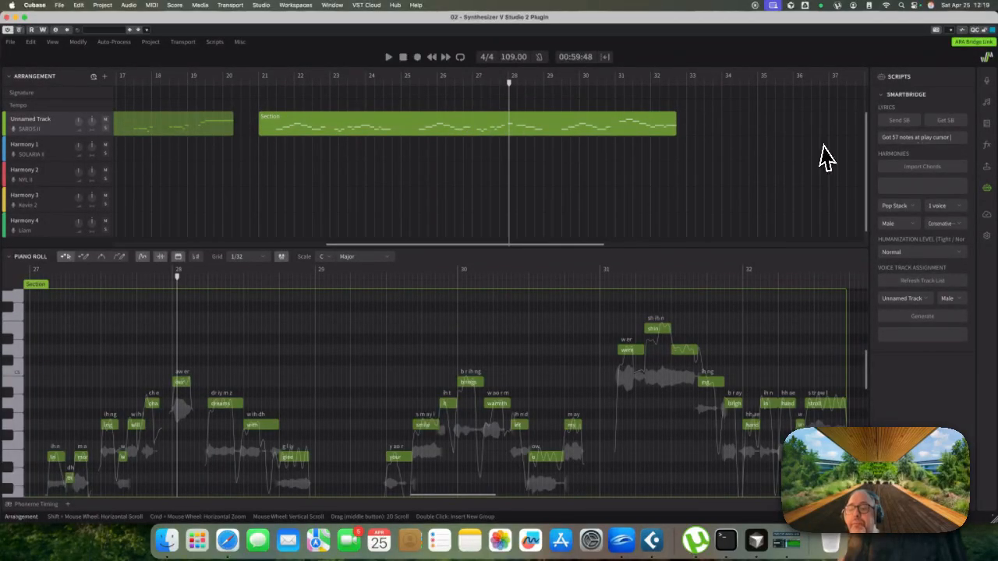
key(super+Tab)
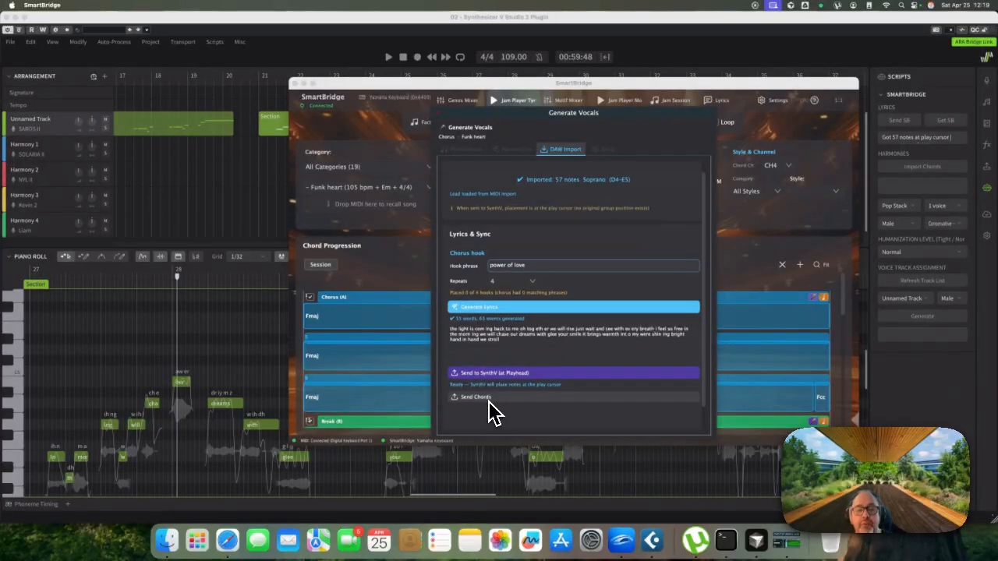
click(443, 115)
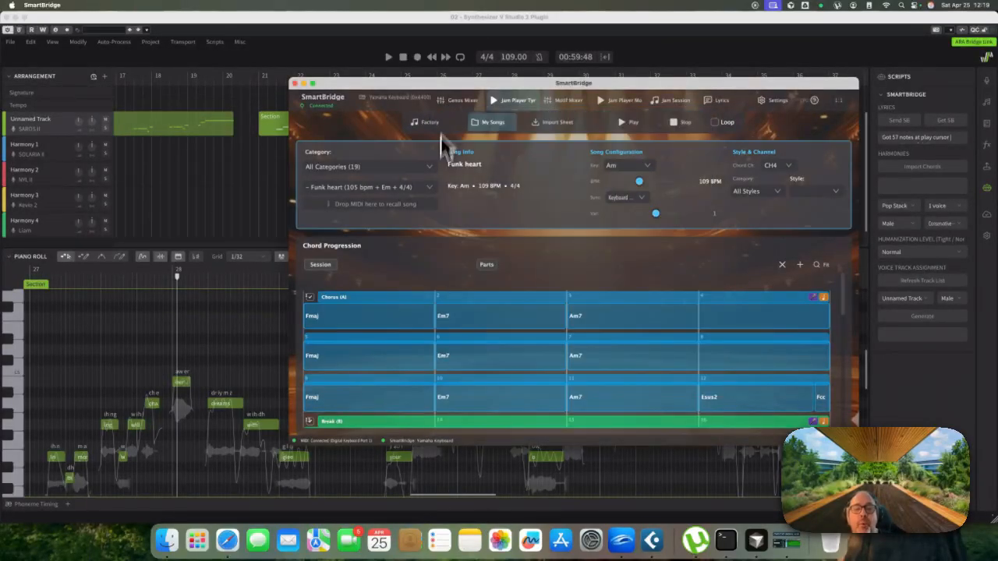
scroll(402, 355, down, 1)
scroll(401, 355, up, 1)
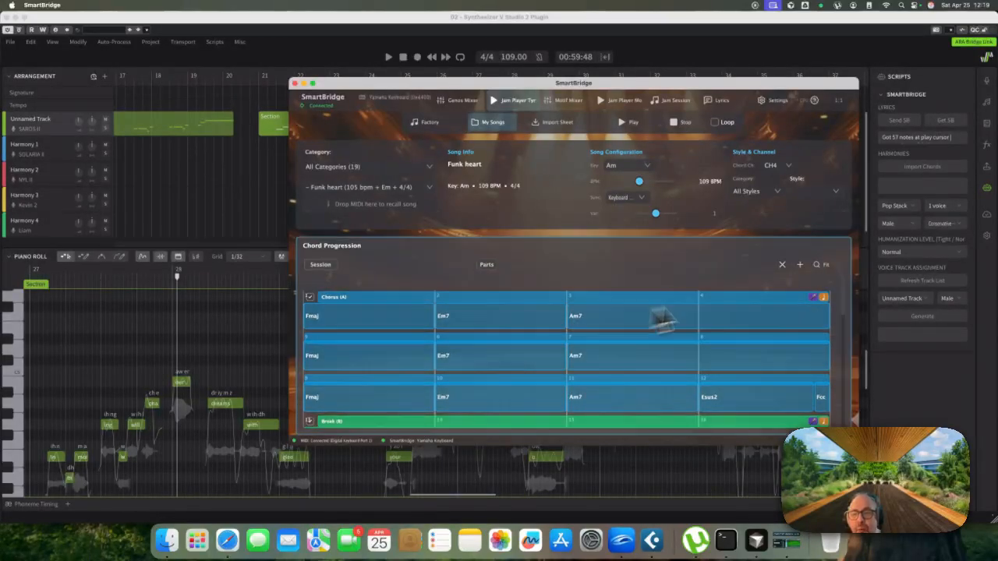
click(813, 298)
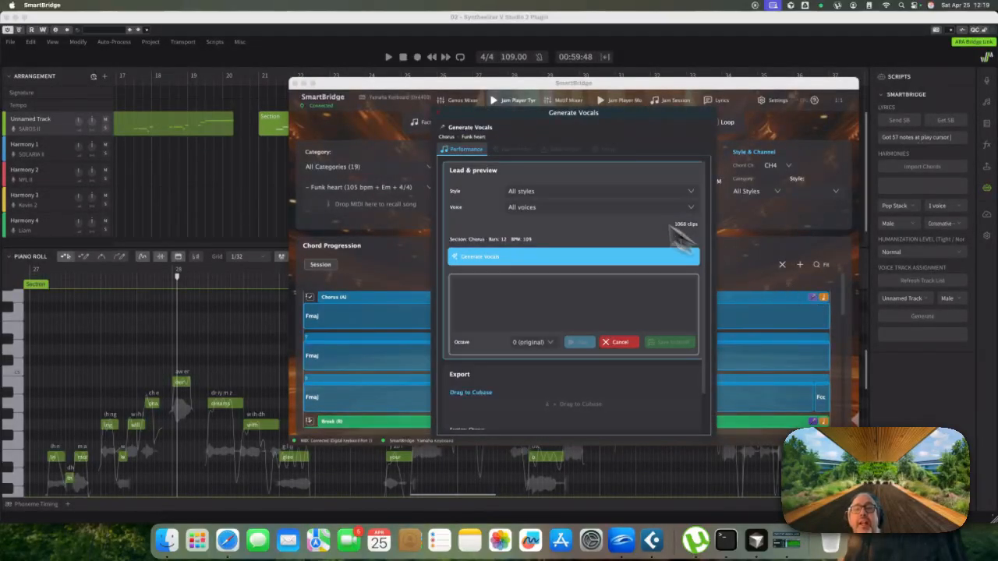
click(562, 149)
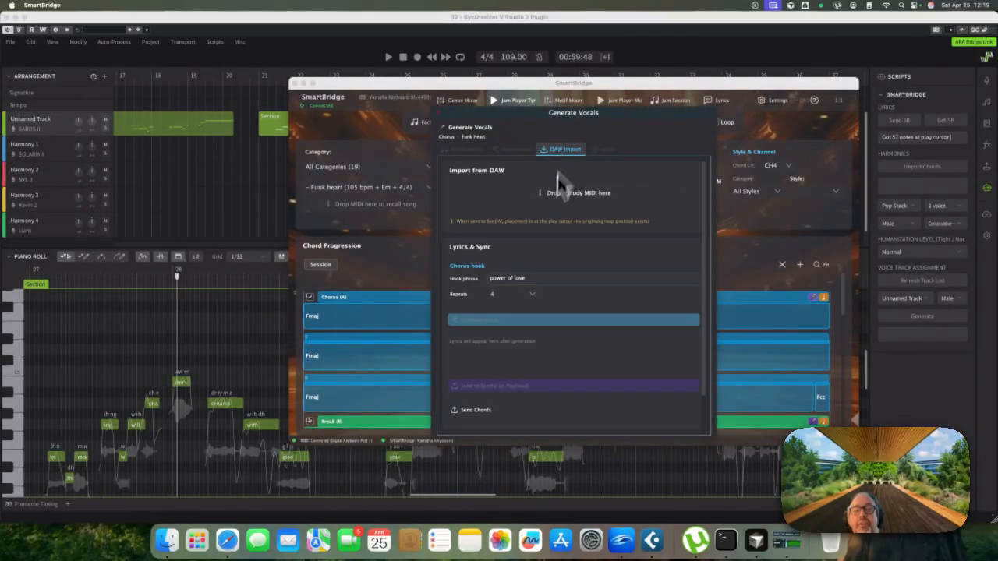
click(486, 413)
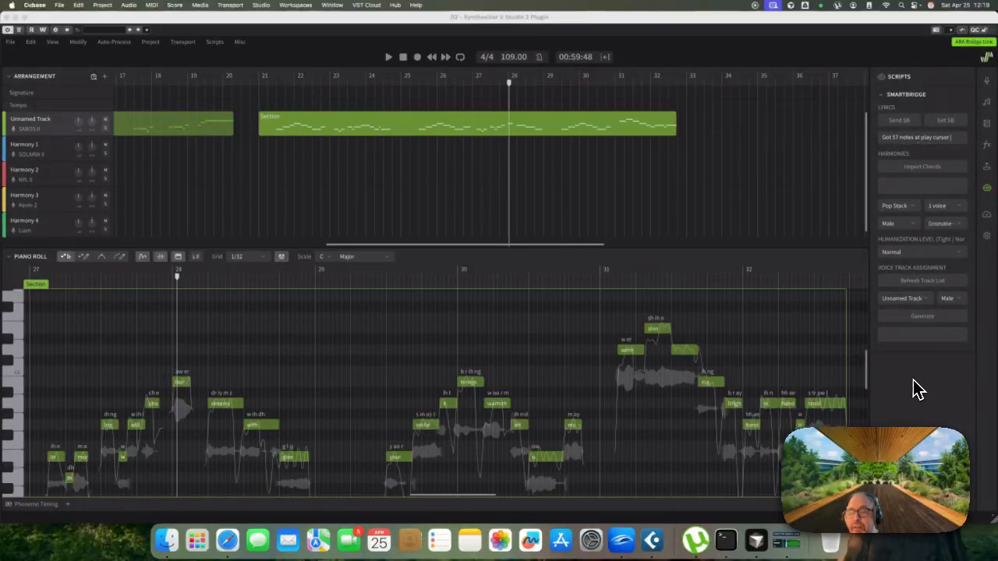
Back in Synthesizer V, import the chords for the harmonies and set 4 voices with Normal humanization
click(913, 390)
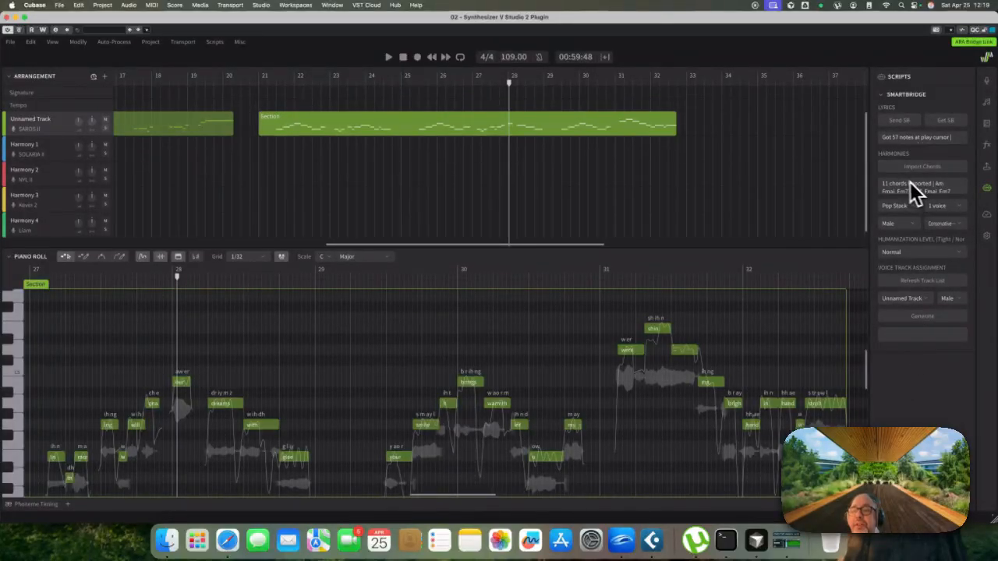
click(945, 206)
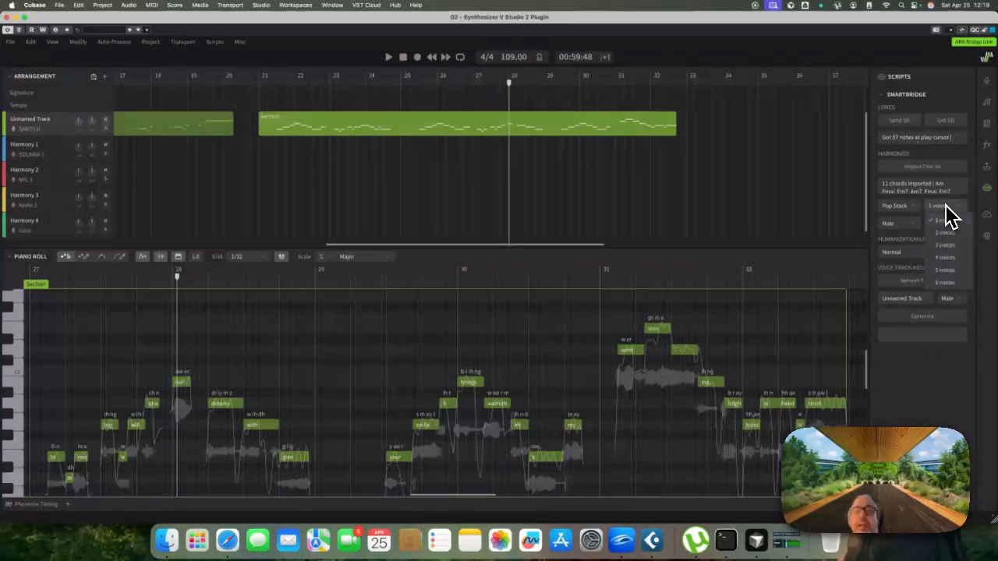
click(946, 257)
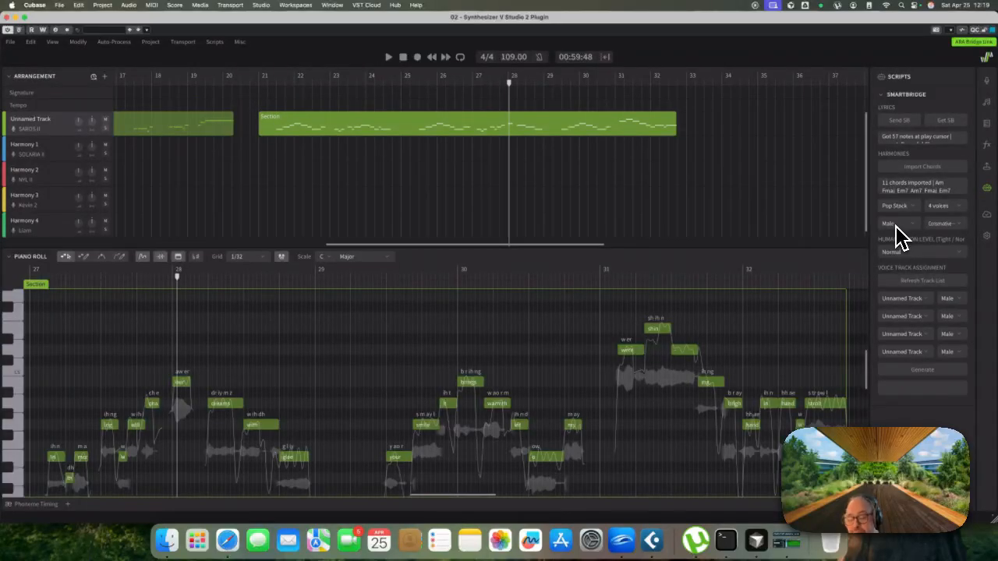
click(908, 253)
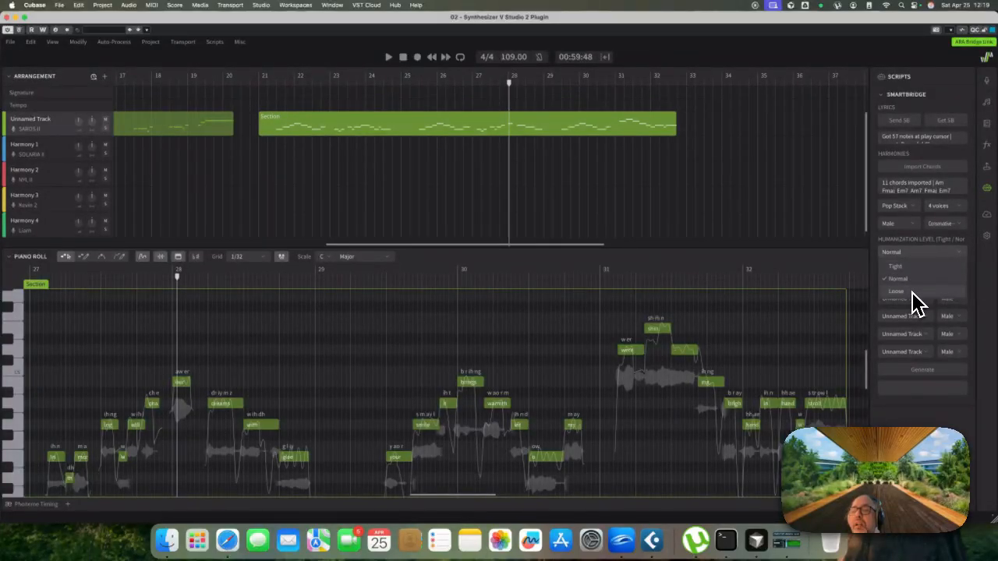
click(909, 279)
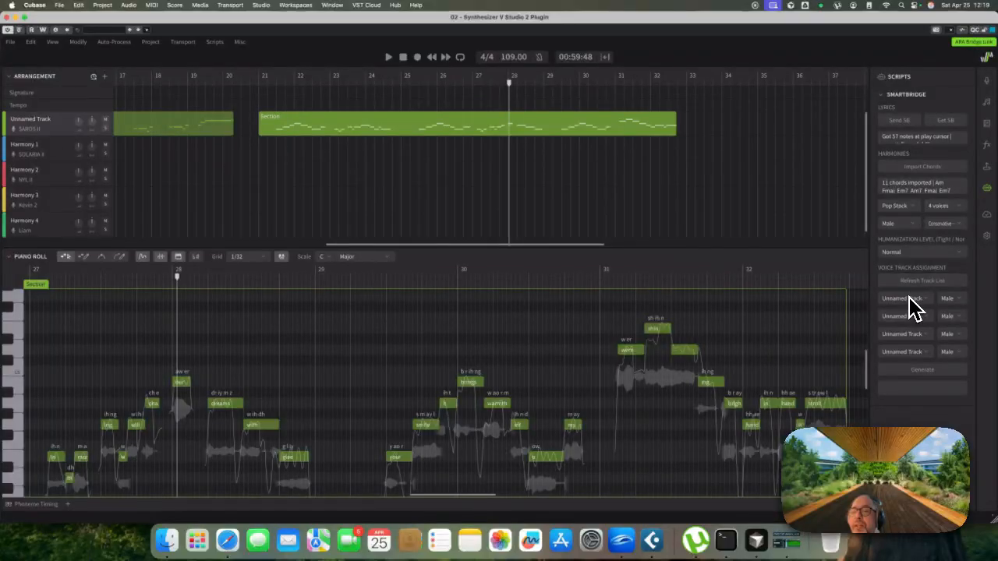
Assign the first two harmony voices to the Harmony 1 and Harmony 2 tracks, both set to Female
click(909, 303)
click(908, 335)
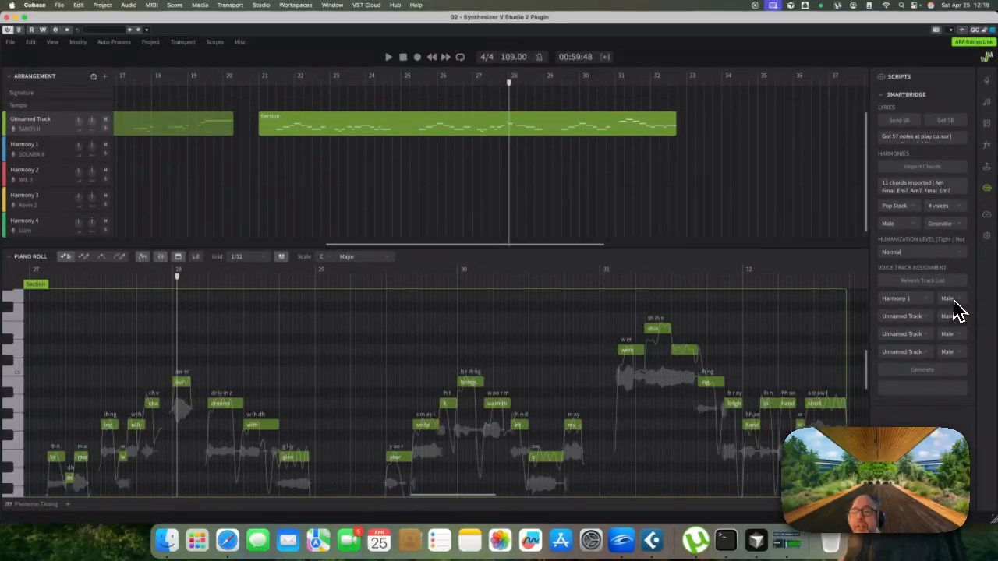
click(957, 310)
click(959, 332)
click(906, 318)
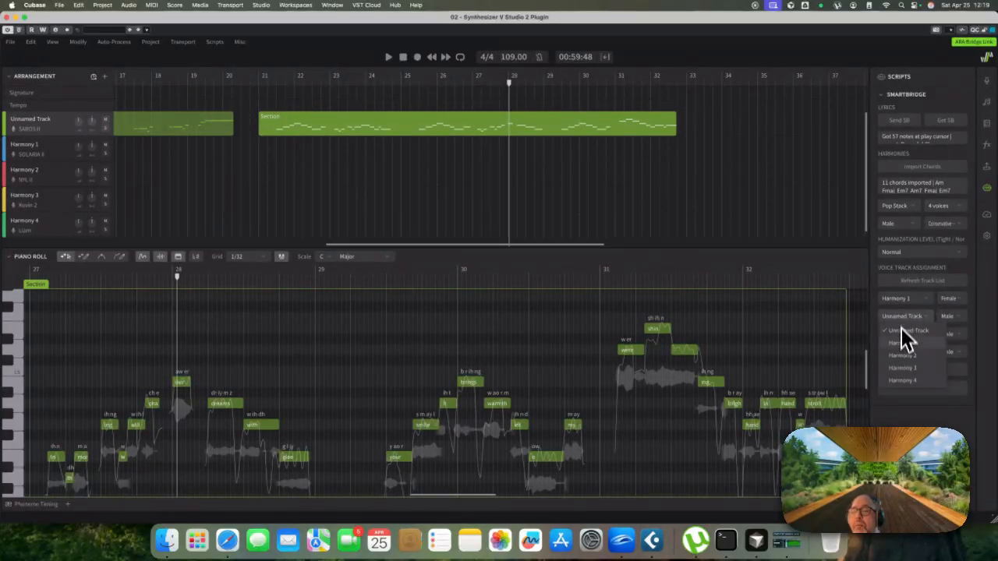
click(902, 354)
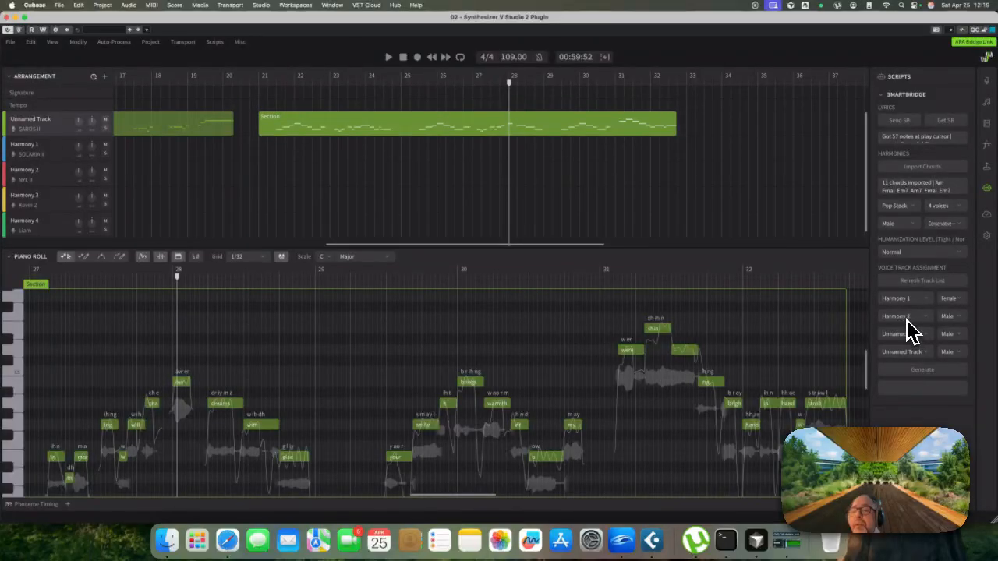
click(945, 322)
click(945, 346)
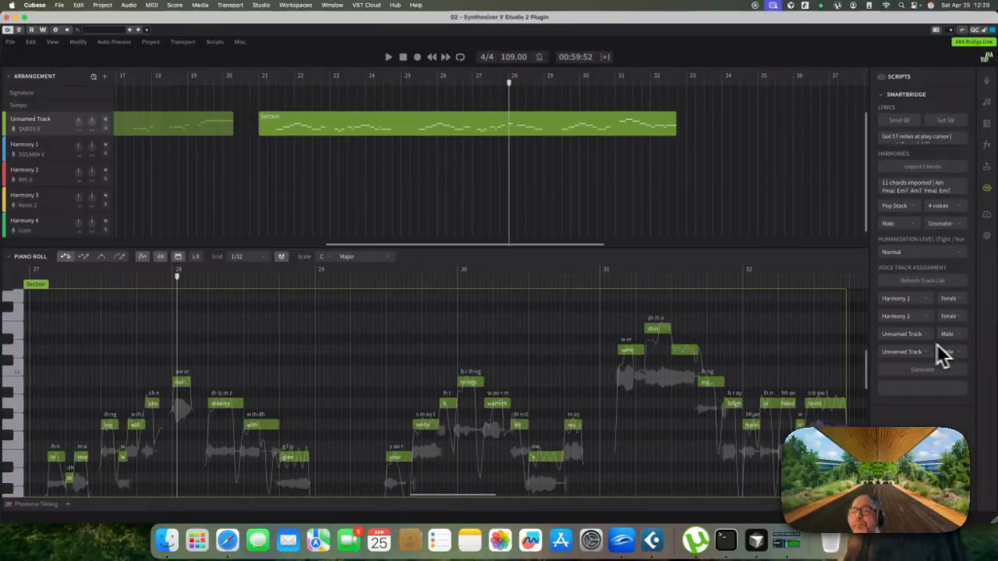
Assign the third harmony voice to the Harmony 3 track and the fourth to Harmony 4
click(909, 337)
click(904, 386)
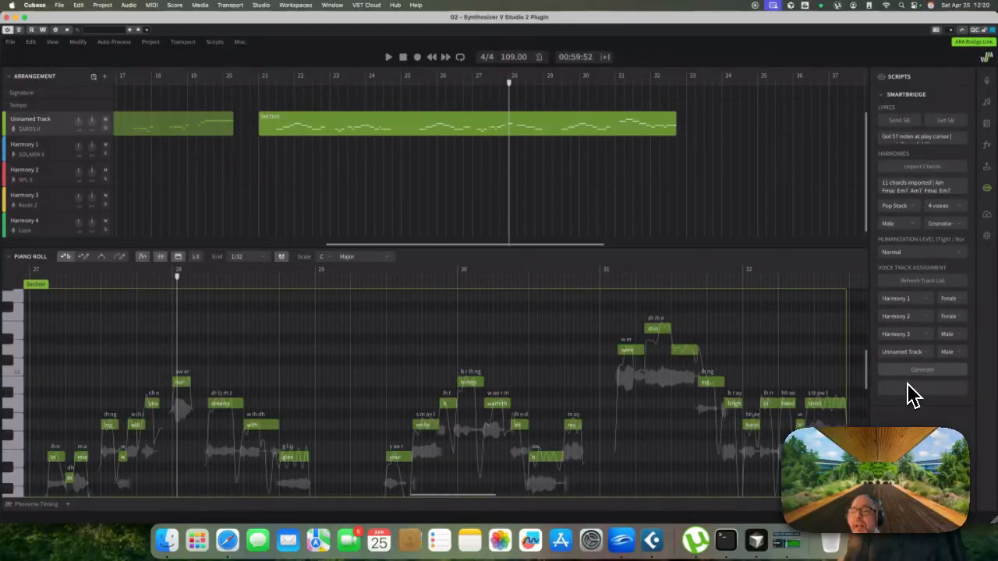
click(908, 355)
click(904, 417)
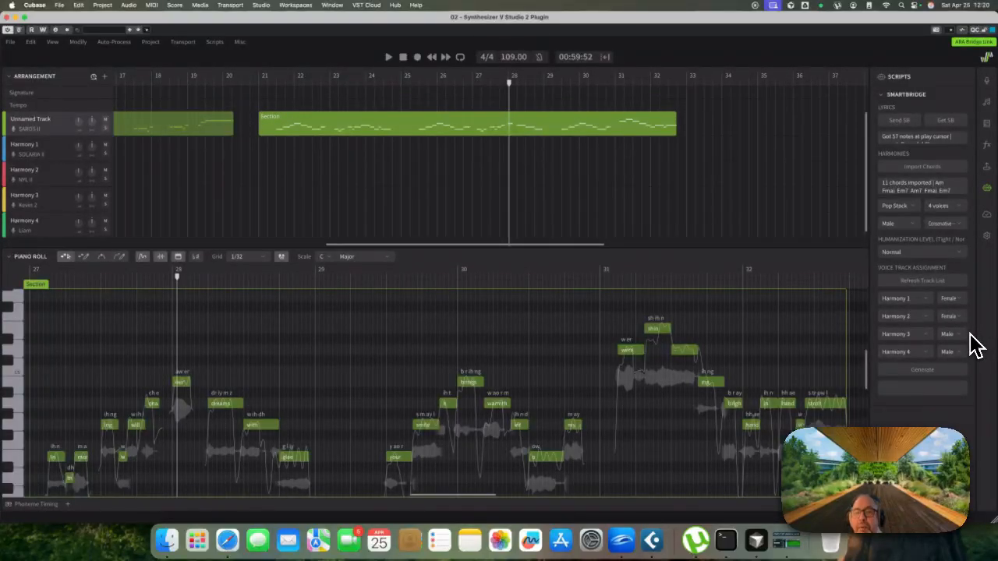
Generate the four chorus harmonies in the Pop Stack style and play them back from just before bar 21
click(916, 382)
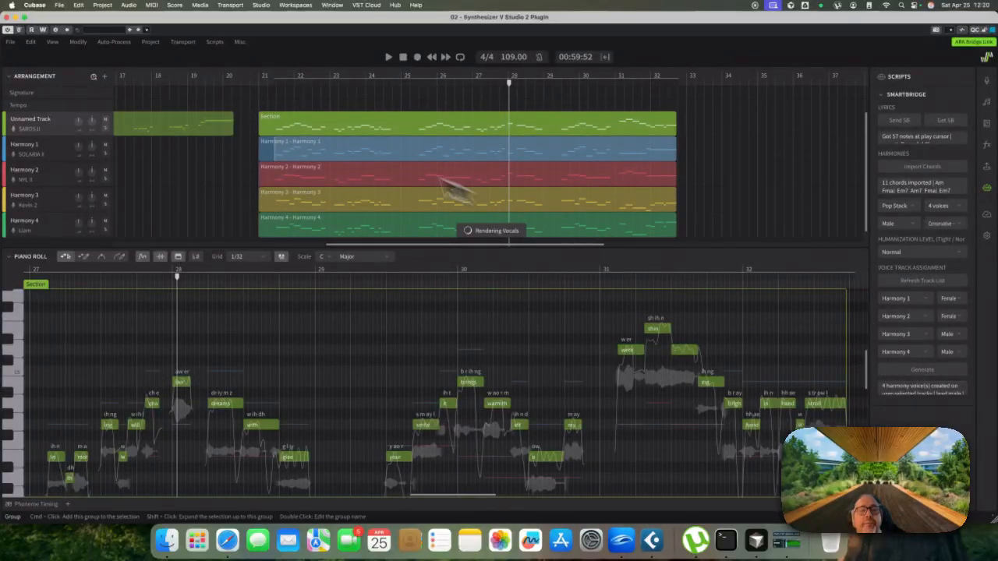
click(251, 81)
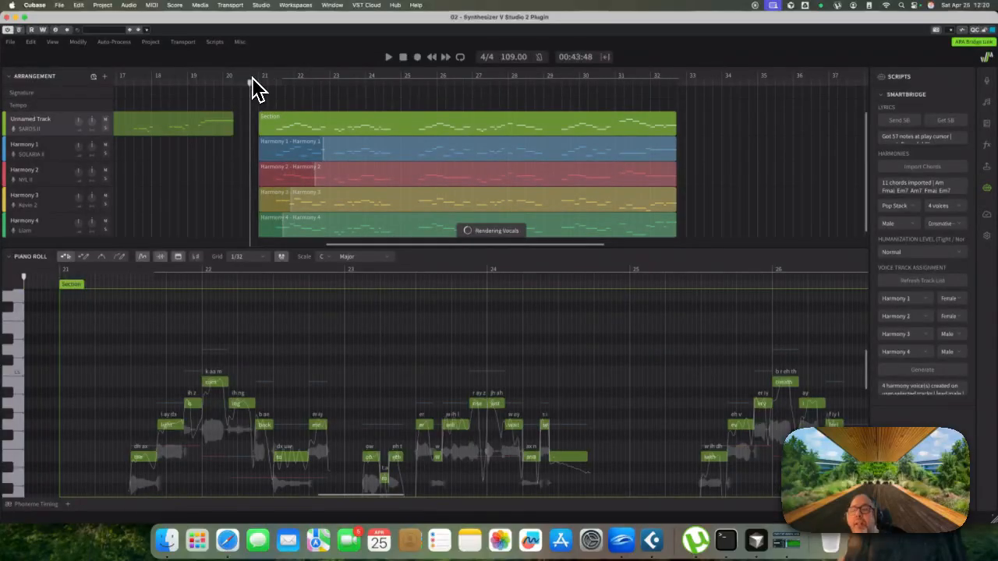
key(space)
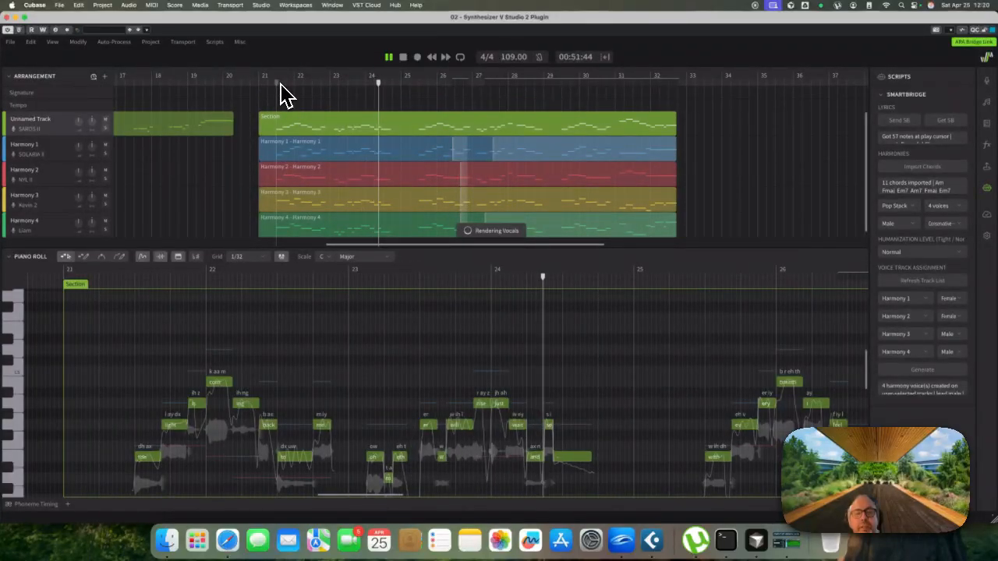
key(space)
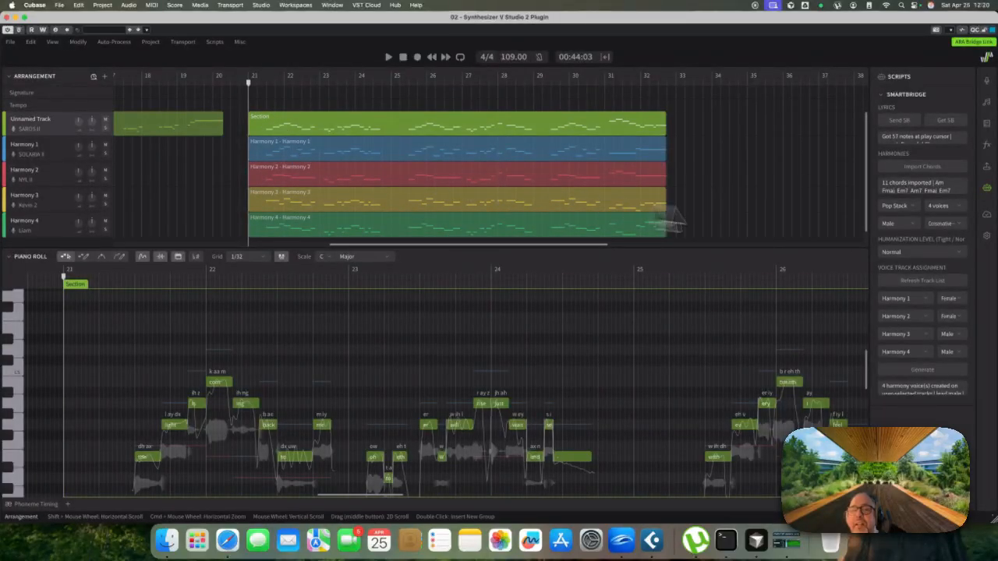
Delete the generated sections from the Harmony 1, Harmony 2, Harmony 3 and Harmony 4 tracks
click(487, 162)
key(Delete)
click(483, 176)
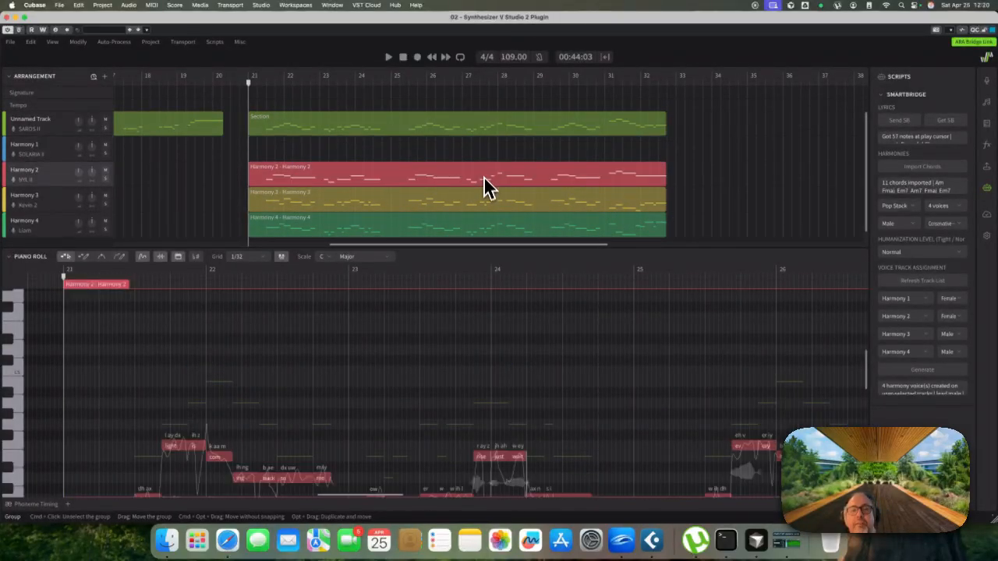
key(Delete)
click(485, 210)
key(Delete)
click(493, 230)
key(Delete)
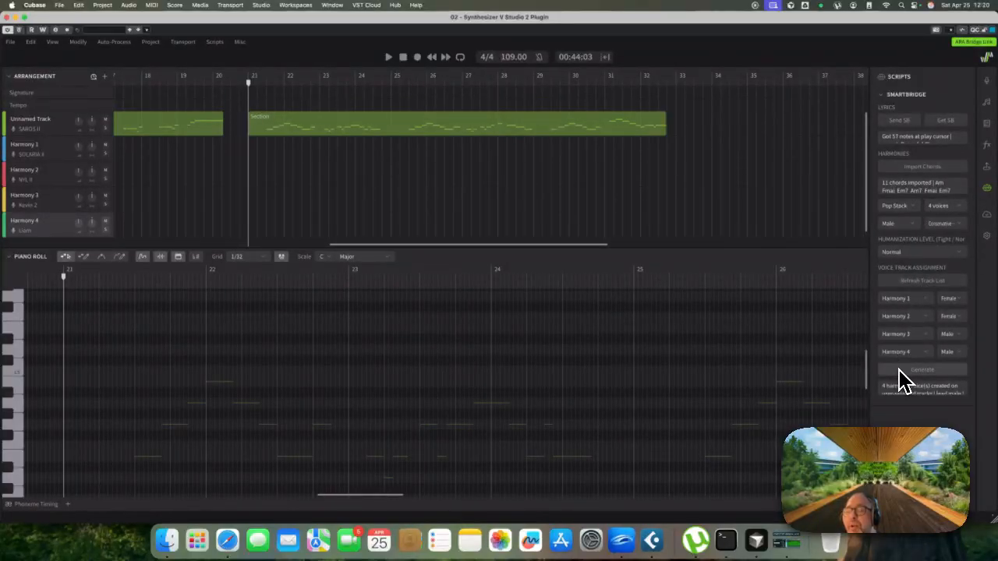
Generate four harmonies for the lead chorus section in the High Double style and play back its opening
click(895, 207)
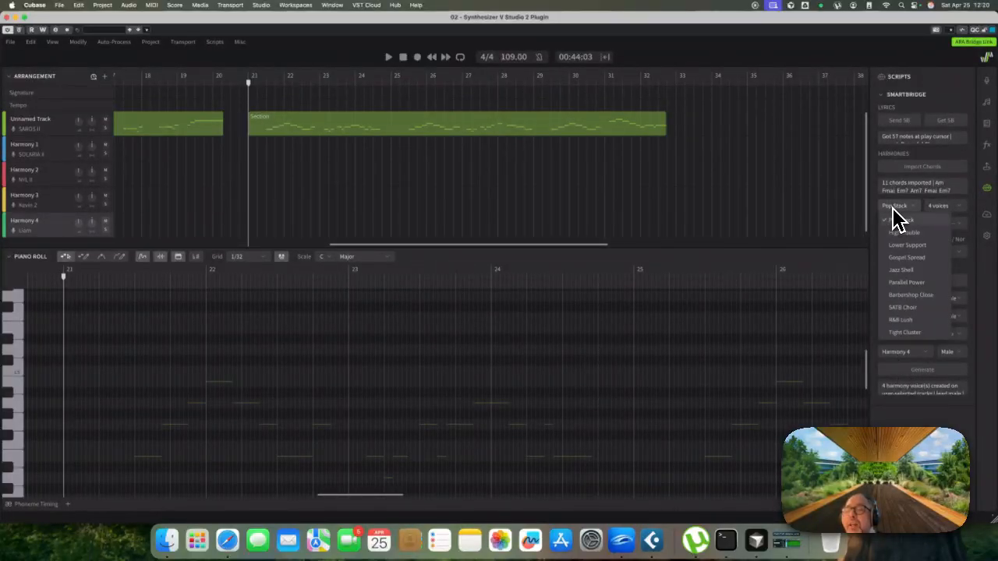
click(903, 234)
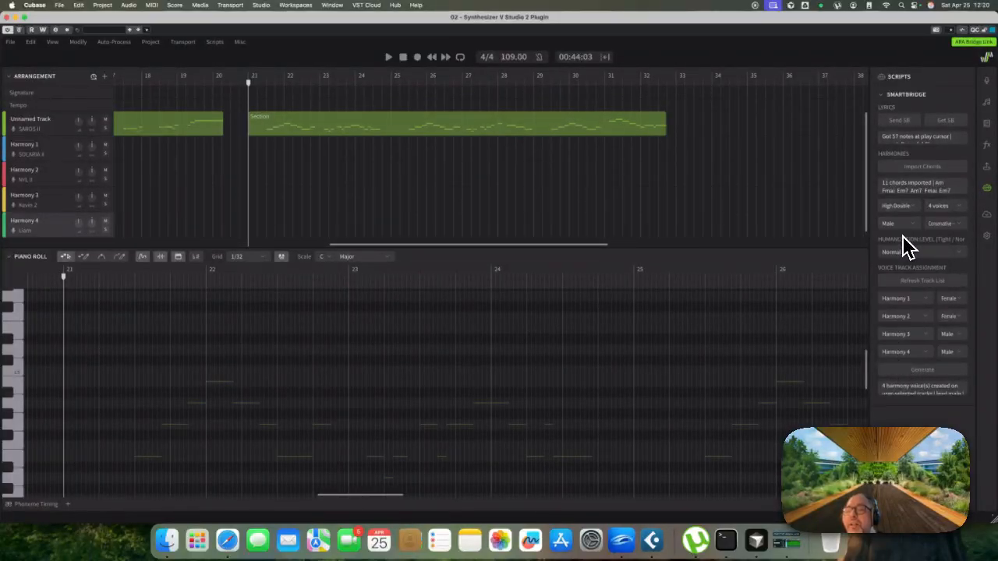
click(439, 136)
click(918, 371)
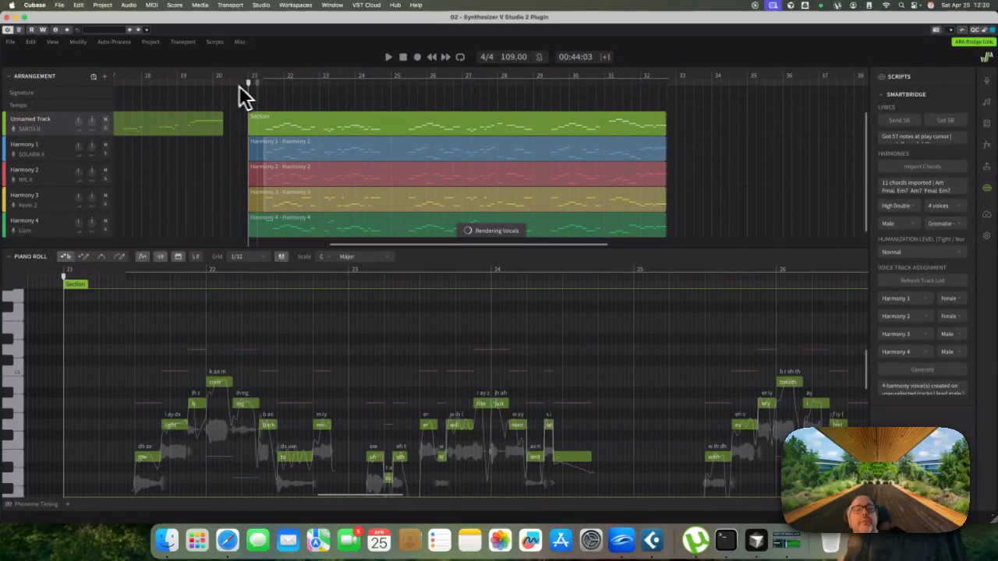
click(238, 81)
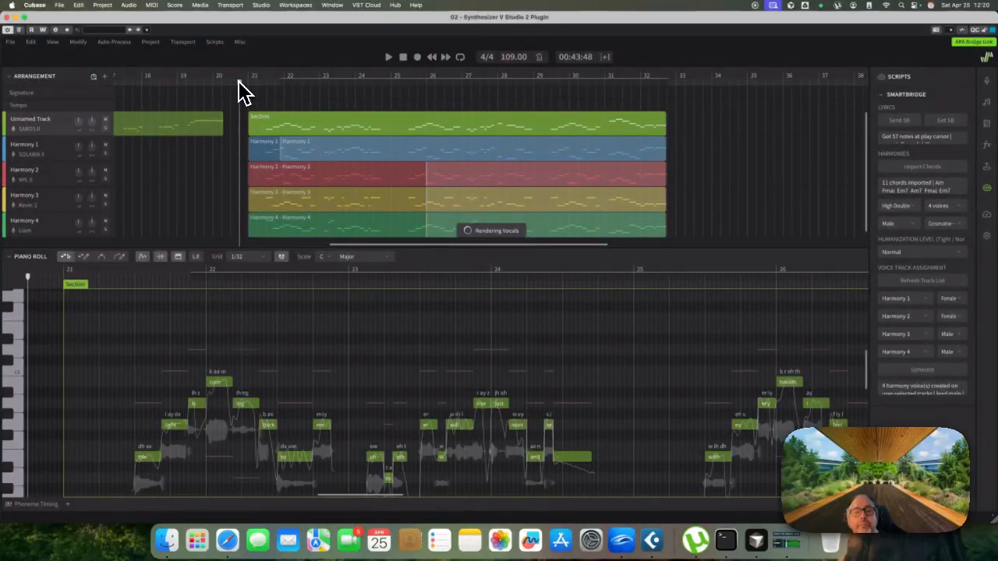
key(space)
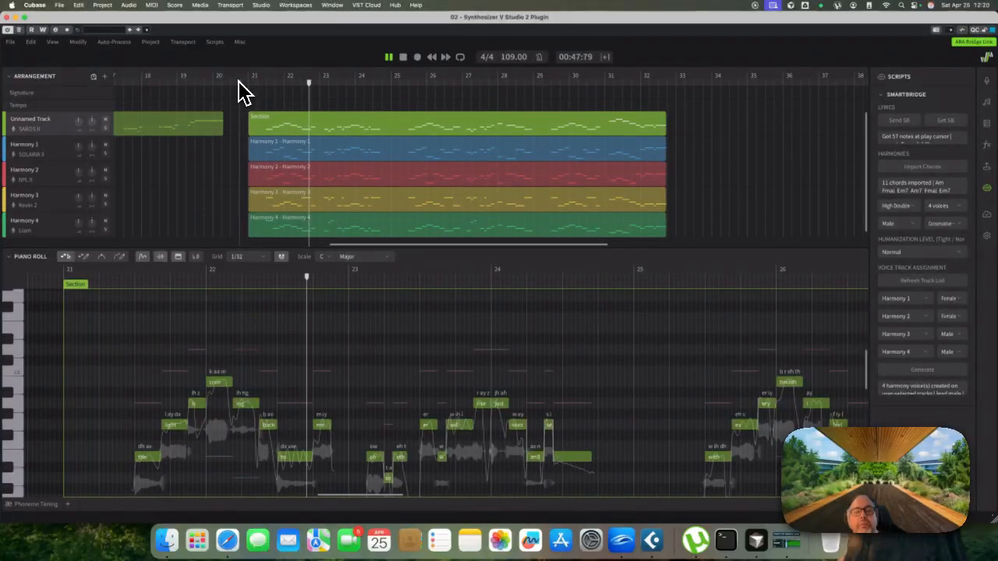
key(space)
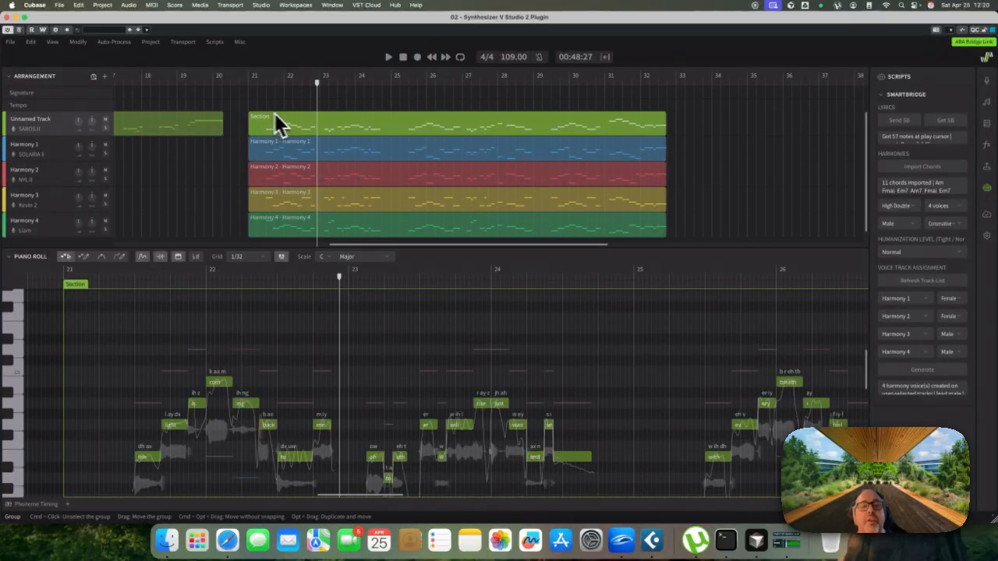
Delete the second-phrase notes in bars 23 and 24 of the Harmony 1 section
click(338, 153)
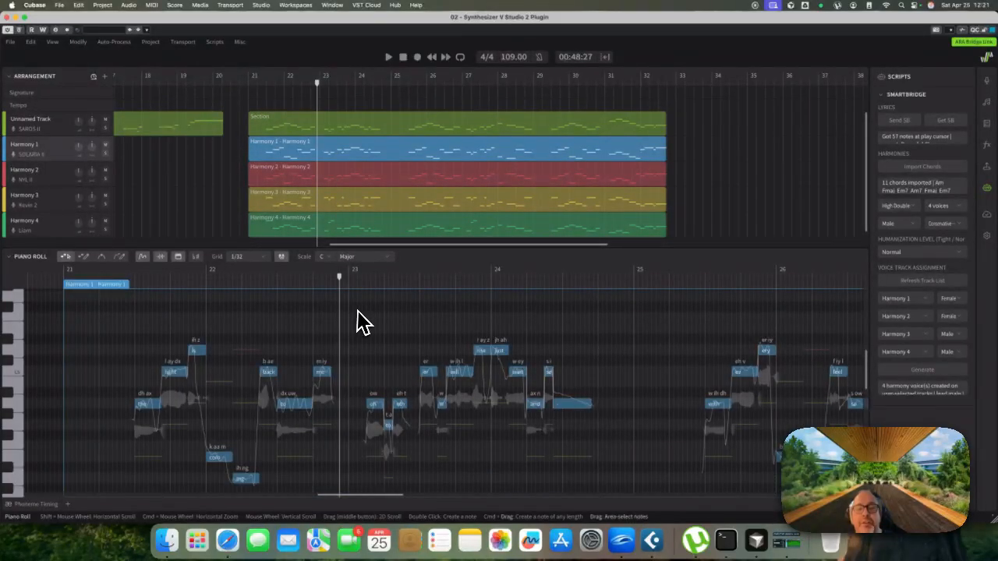
drag(359, 307, 609, 460)
key(Delete)
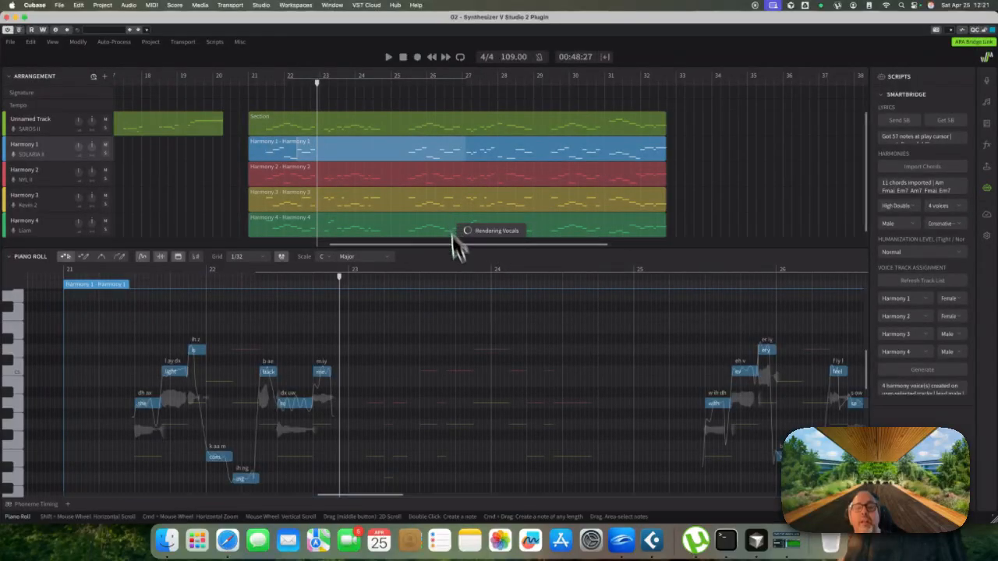
Play the chorus on through bar 26, and delete the Harmony 1 phrase in bars 27 and 28
scroll(509, 365, right, 5)
scroll(509, 365, right, 3)
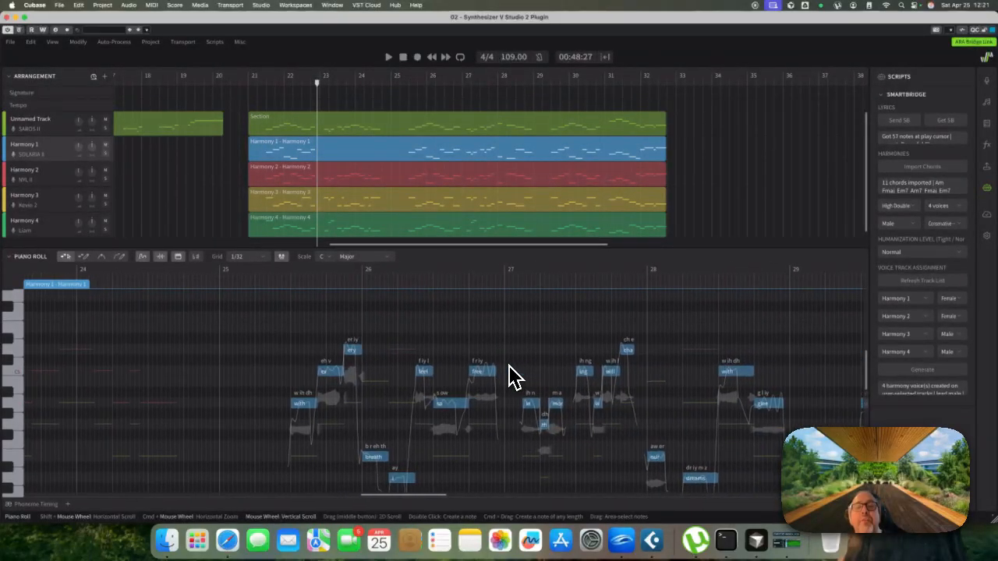
key(space)
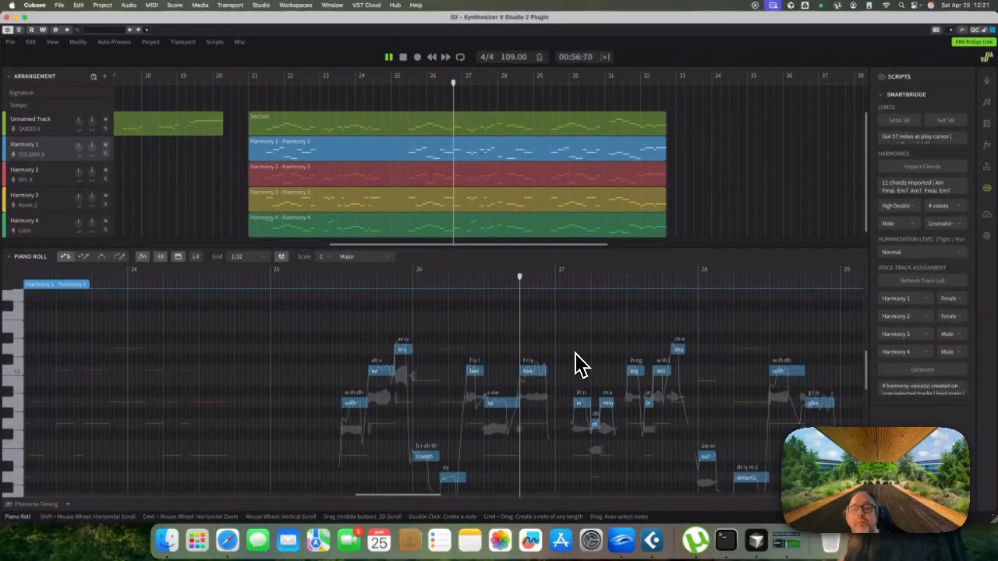
key(space)
drag(556, 313, 830, 487)
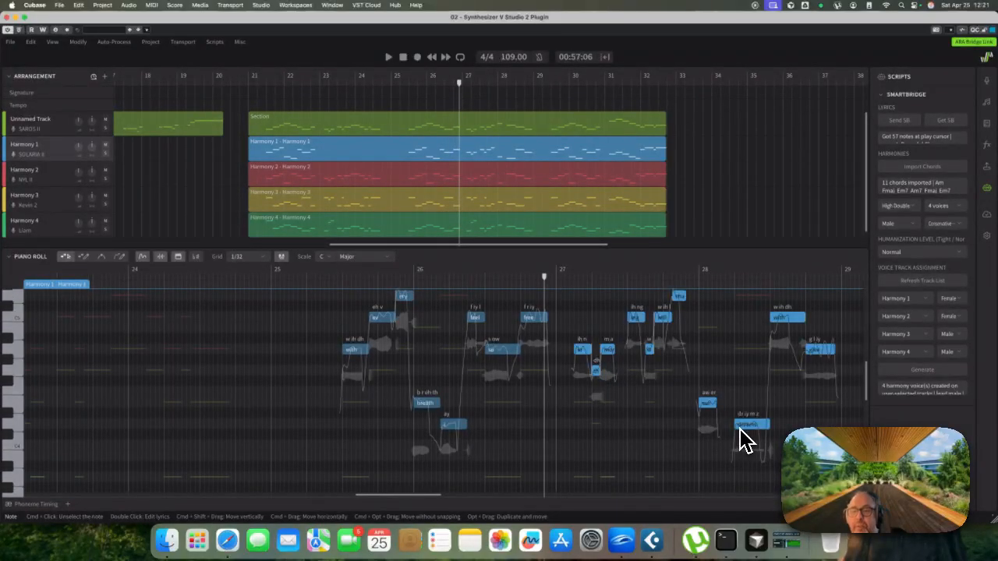
Delete the last phrase of the Harmony 1 section, in bars 31 and 32
scroll(720, 430, right, 10)
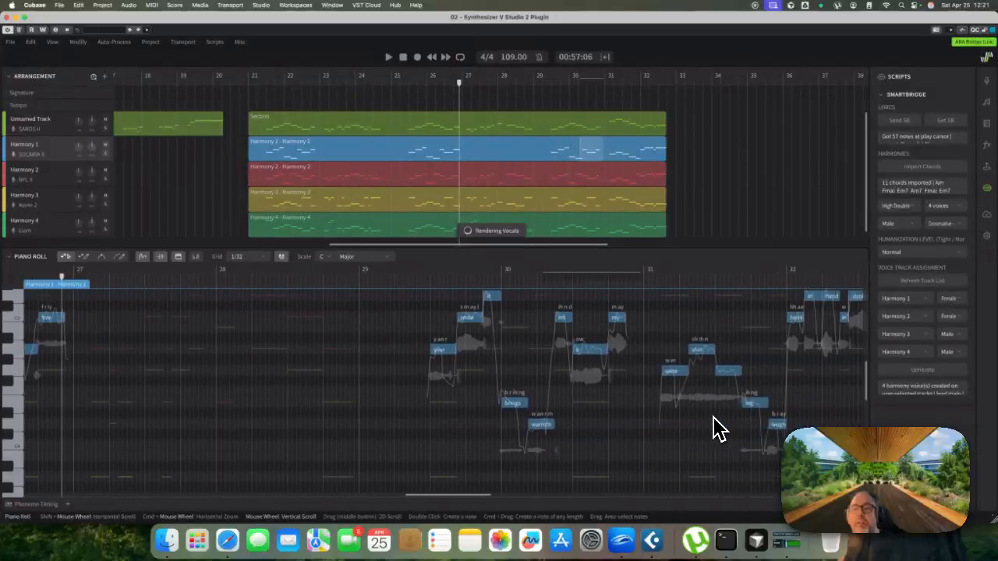
scroll(720, 430, right, 5)
scroll(717, 430, up, 1)
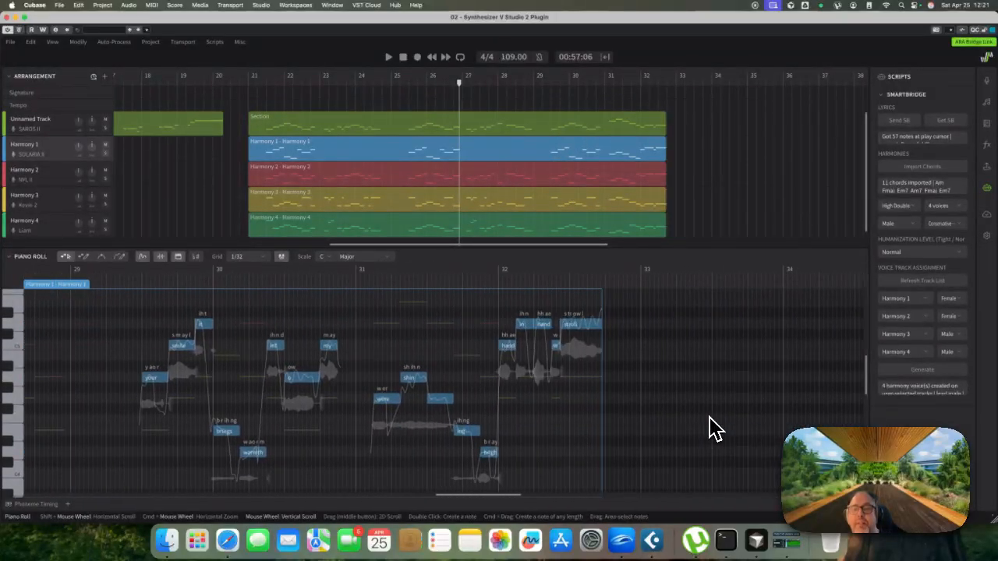
scroll(709, 427, right, 2)
drag(327, 306, 522, 488)
key(Delete)
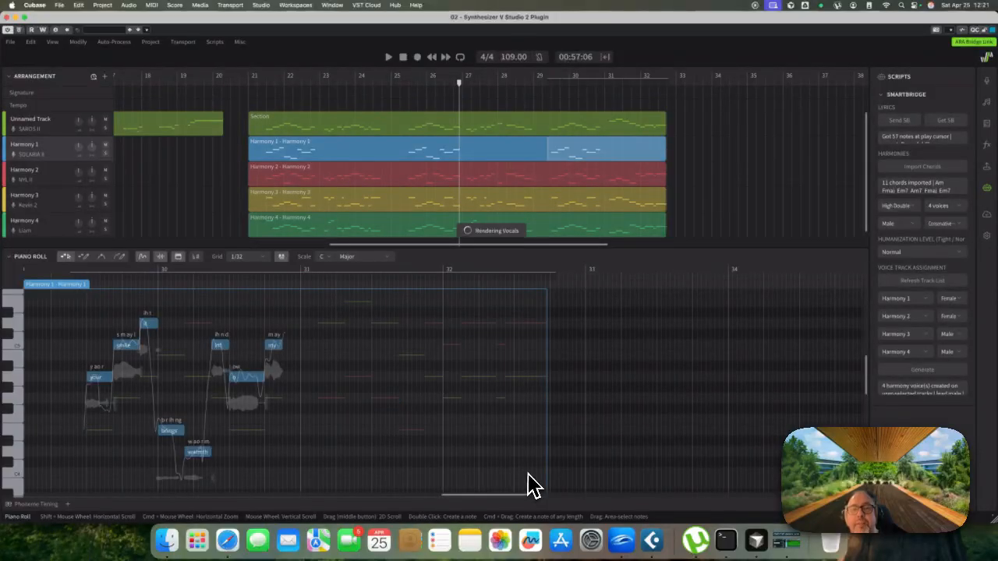
Open the Harmony 2 section and delete its second-phrase notes in bars 23 and 24
click(325, 94)
click(356, 177)
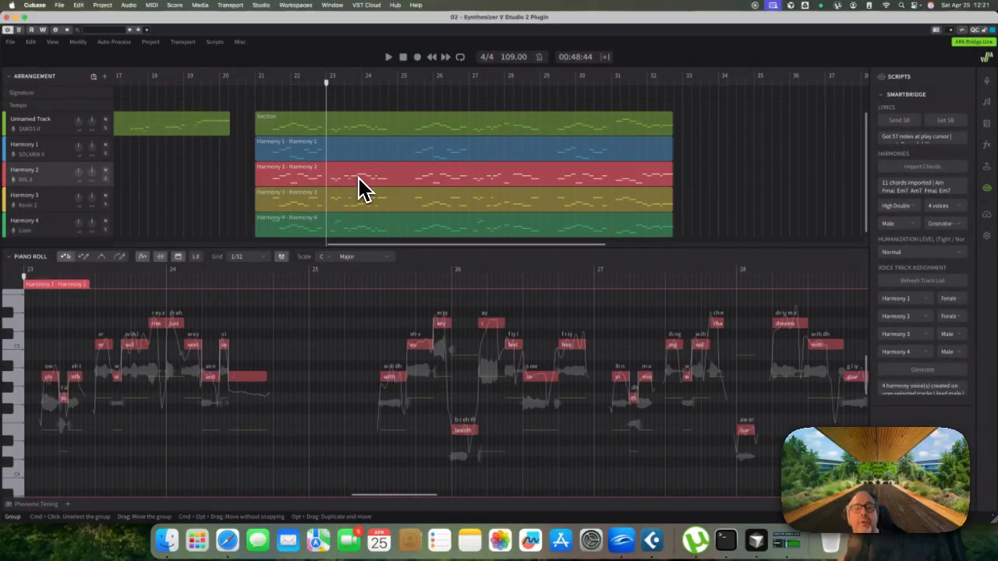
drag(372, 305, 601, 471)
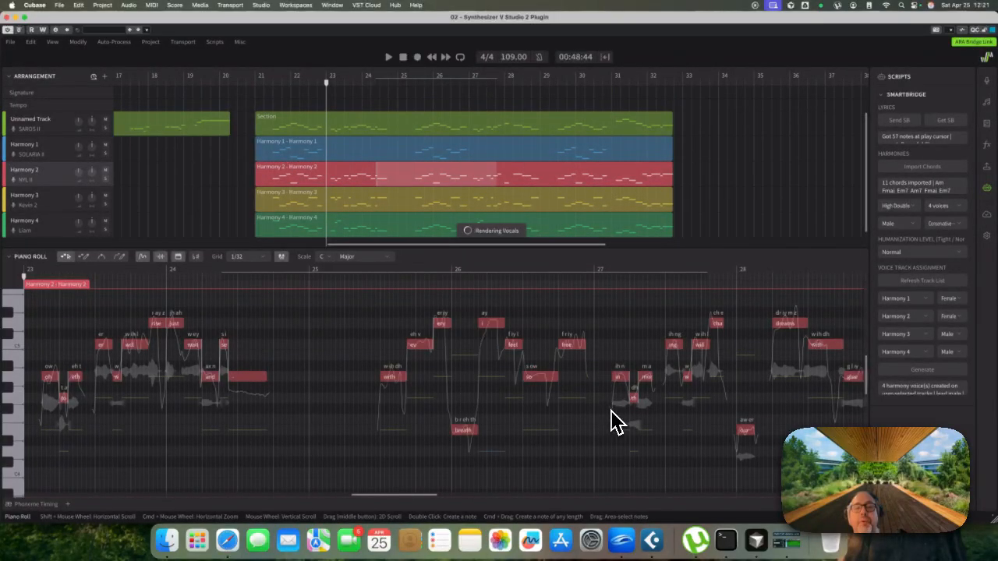
scroll(294, 335, left, 5)
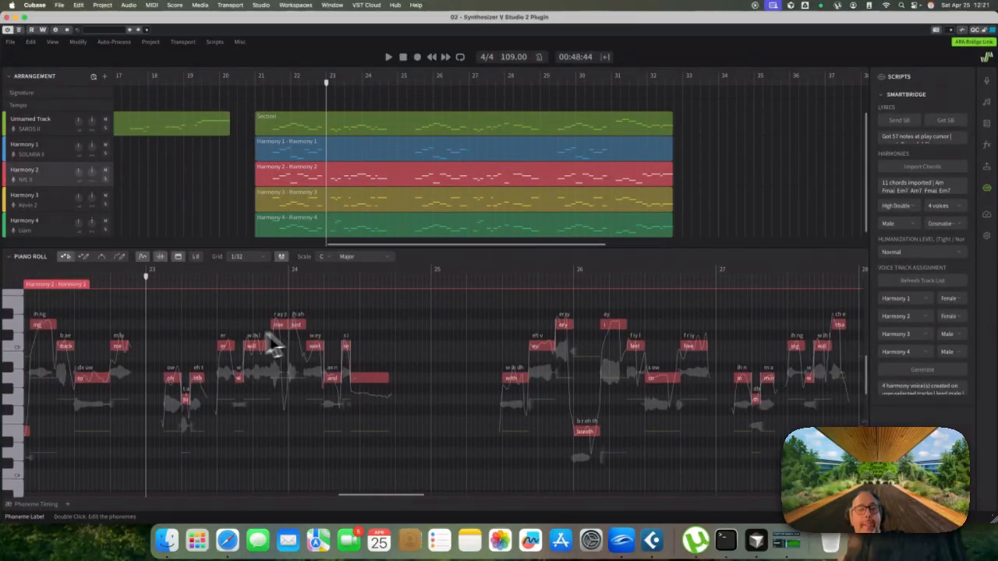
drag(155, 296, 229, 342)
drag(391, 441, 392, 442)
key(BackSpace)
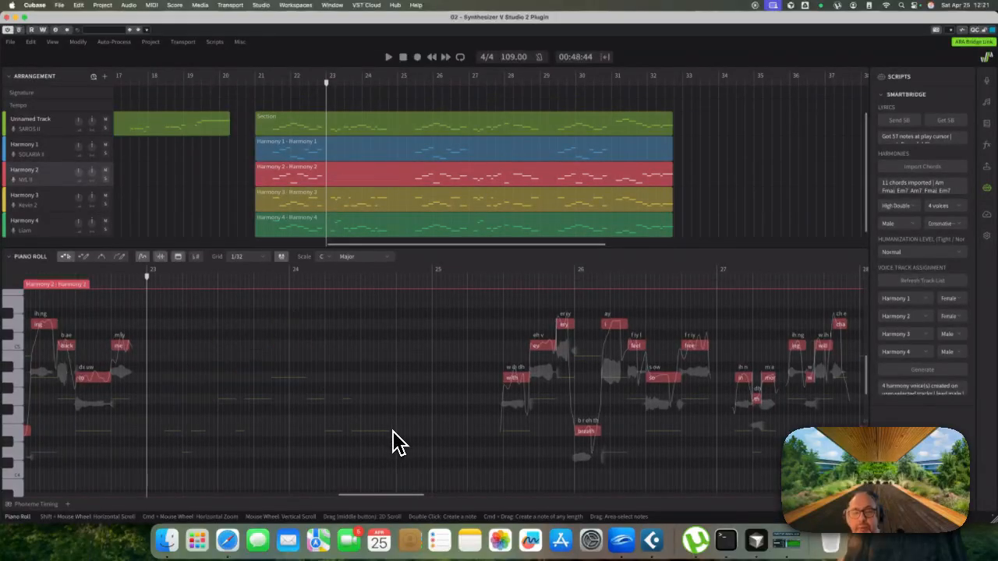
Delete the Harmony 2 phrase in bars 27 and 28
scroll(520, 361, right, 5)
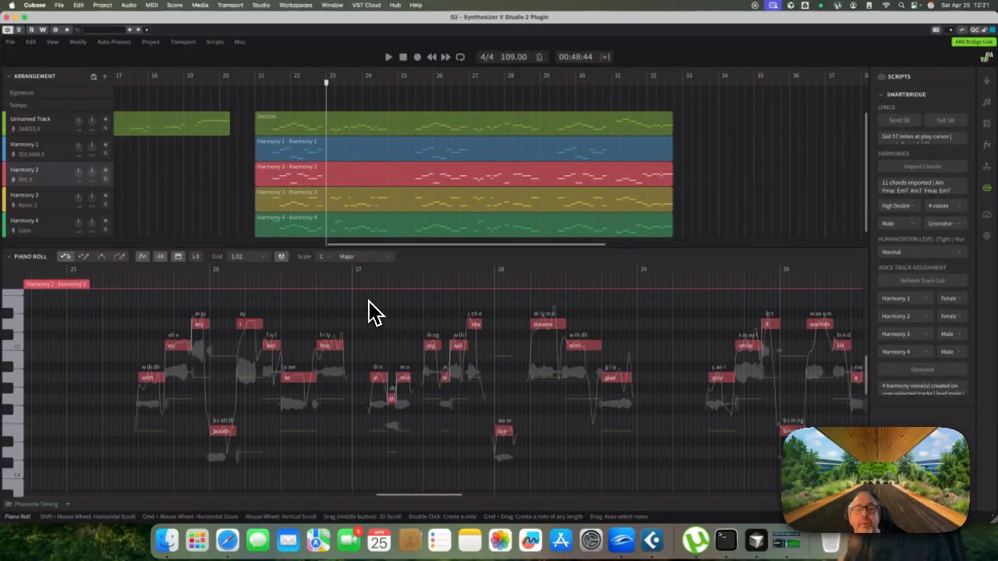
drag(367, 300, 650, 486)
key(BackSpace)
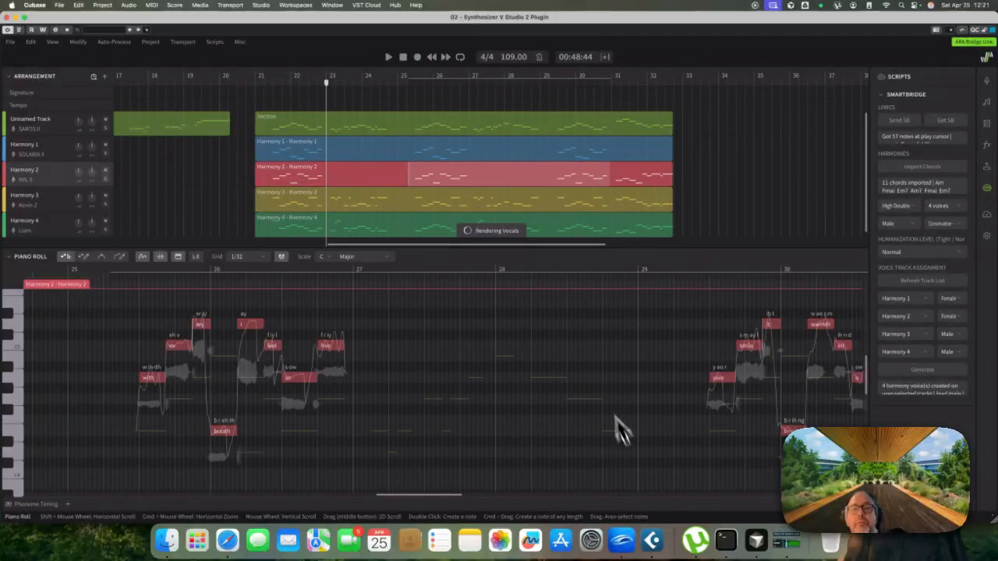
Delete the last phrase of the Harmony 2 section, in bars 31 and 32
scroll(597, 370, right, 7)
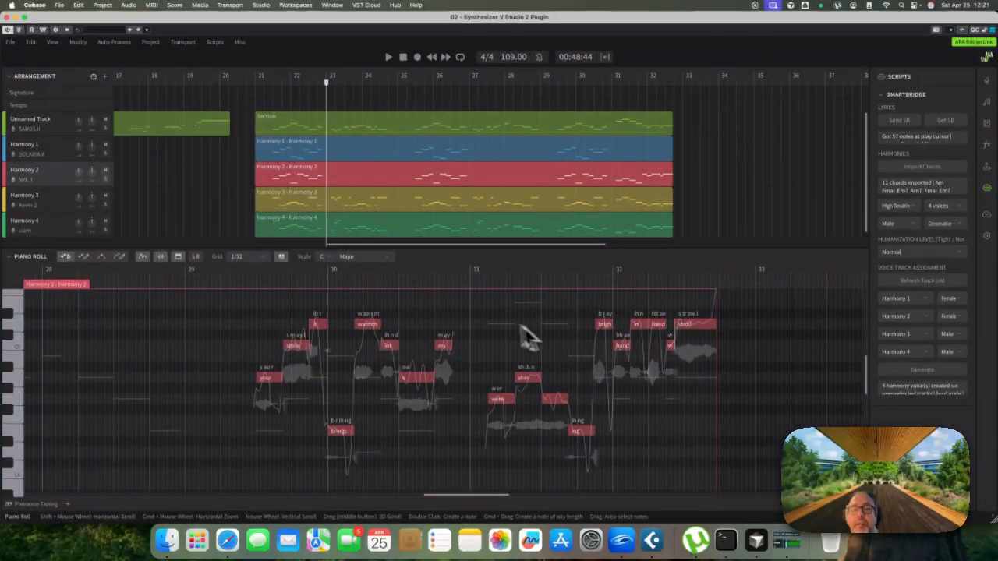
drag(484, 311, 707, 457)
key(BackSpace)
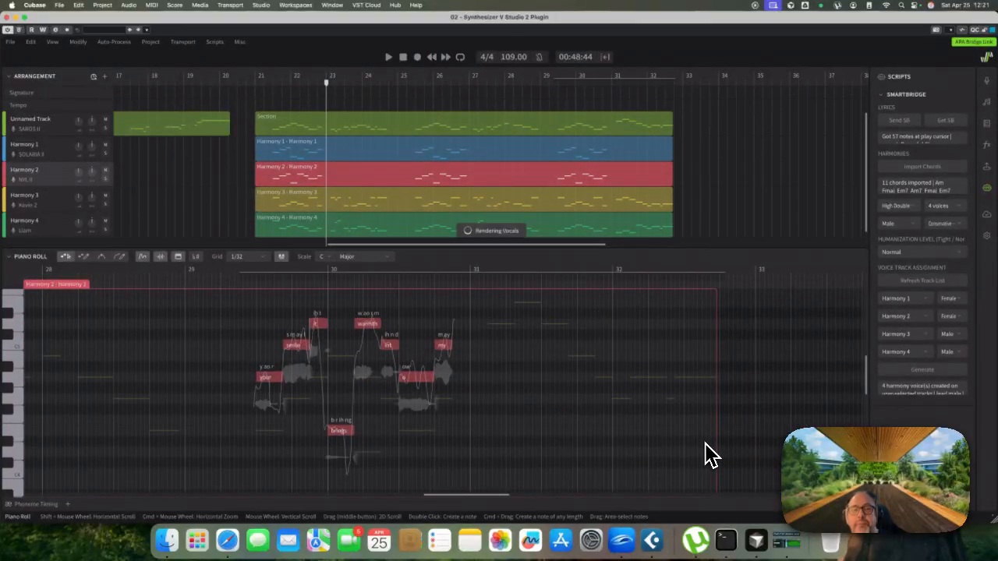
scroll(370, 202, left, 3)
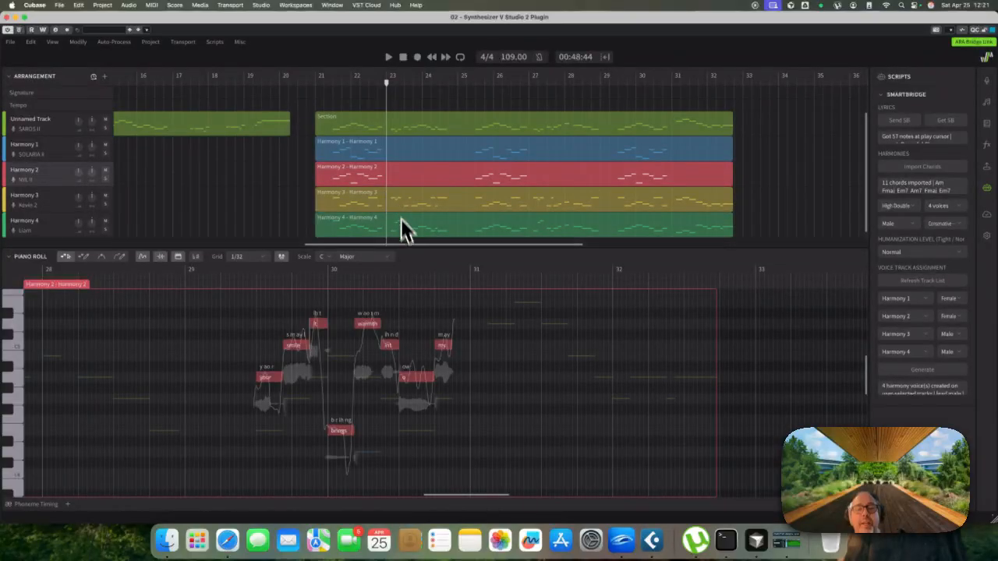
Open the Harmony 3 section and bring its notes around bars 26 to 31 into view for editing
click(405, 195)
scroll(328, 349, down, 5)
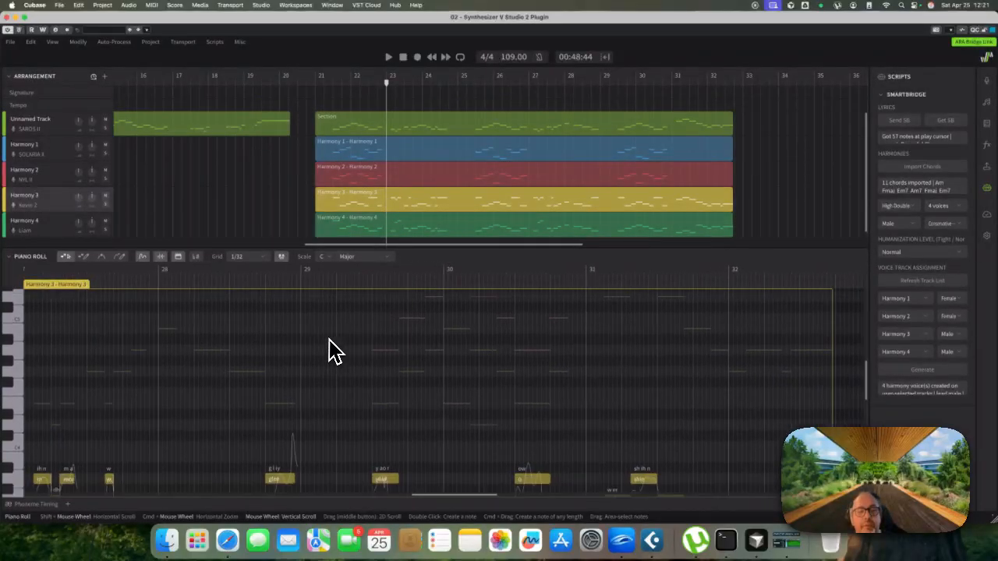
scroll(330, 351, down, 3)
scroll(308, 350, left, 3)
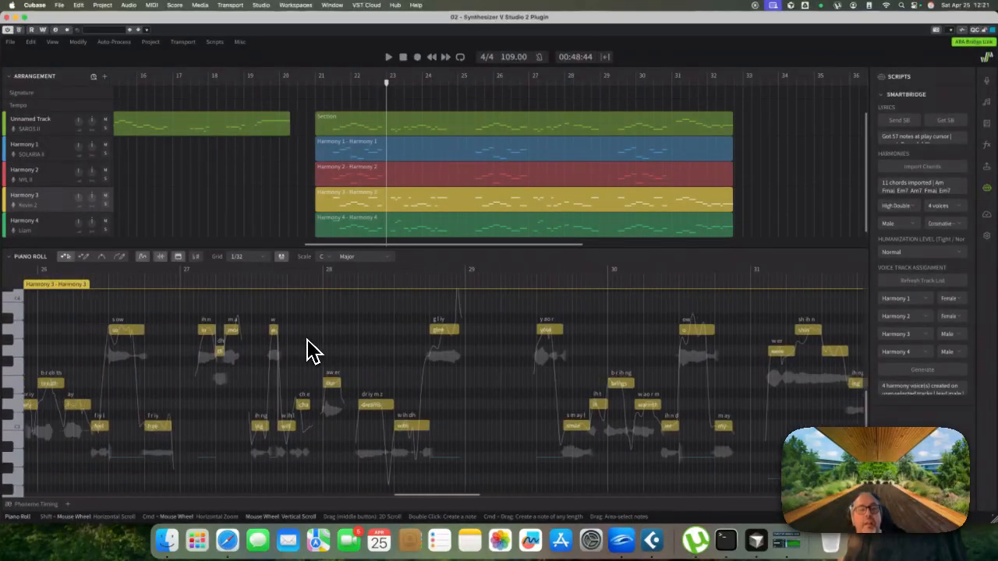
Try deleting the Harmony 3 phrase in bars 27 and 28
drag(209, 306, 493, 460)
key(Delete)
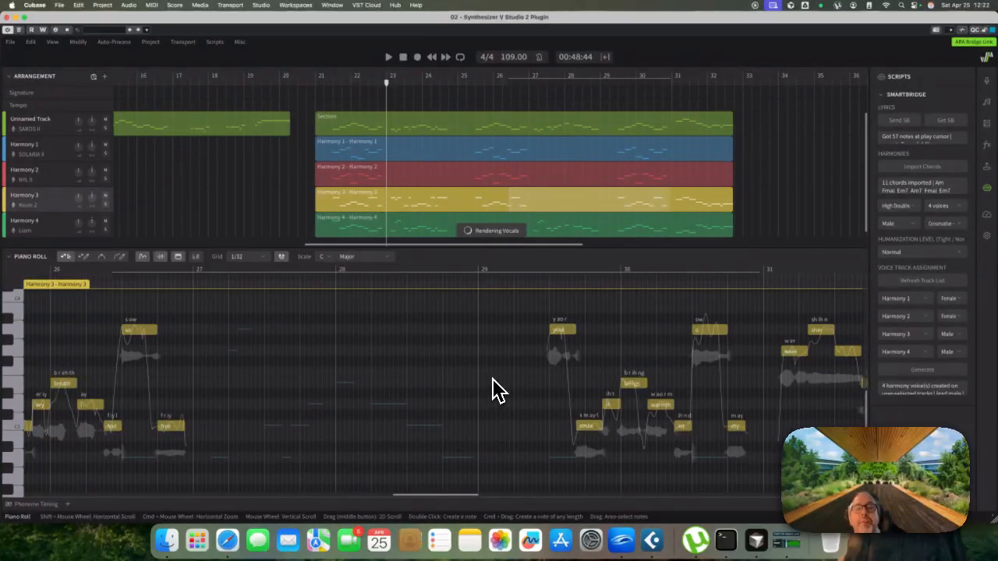
Delete the Harmony 3 phrase in bars 25 and 26
scroll(382, 386, left, 5)
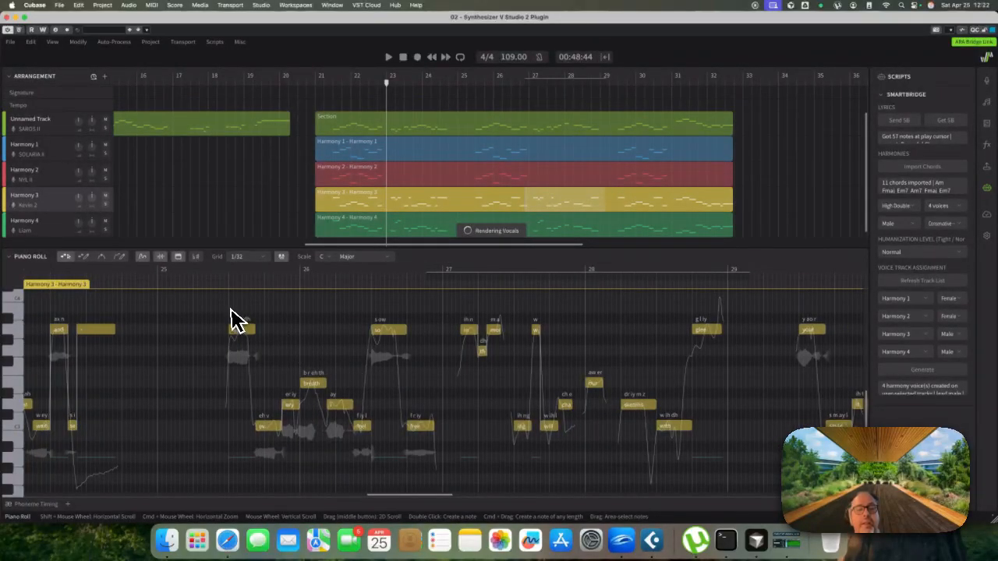
drag(231, 309, 430, 464)
key(Delete)
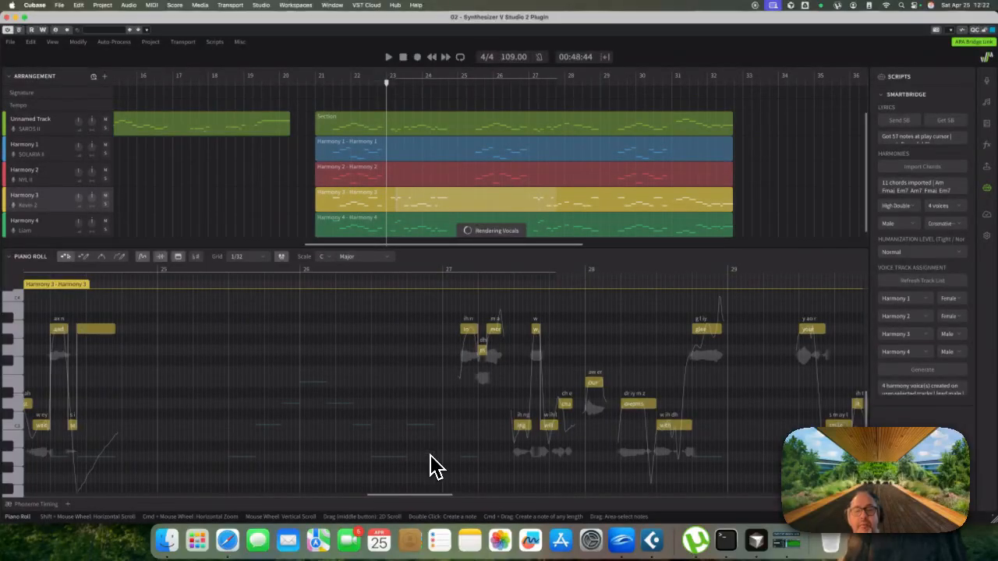
Delete the Harmony 3 phrase in bars 29 and 30, keeping the phrases in bars 27–28 and 31–32
scroll(434, 466, right, 8)
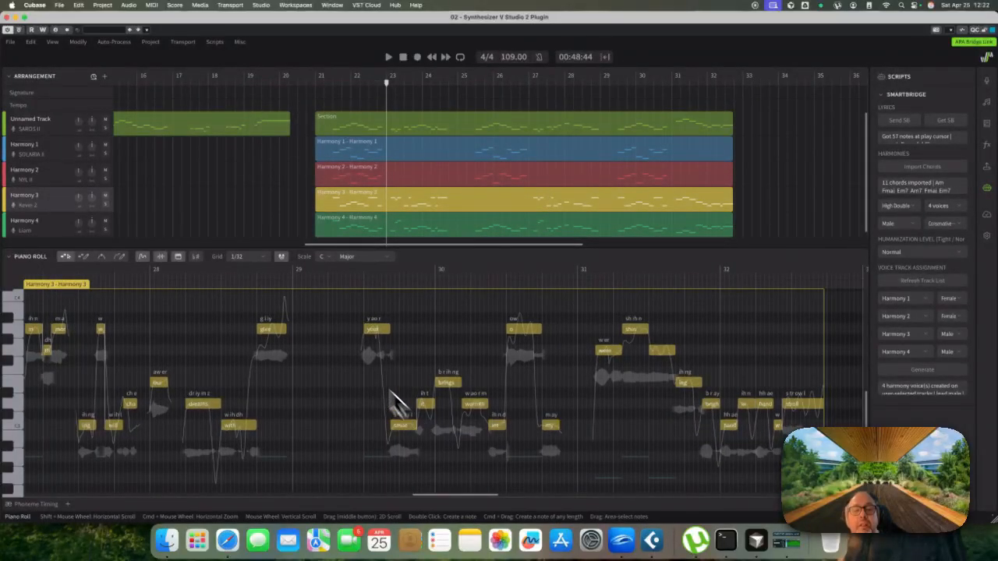
drag(350, 316, 580, 474)
key(Delete)
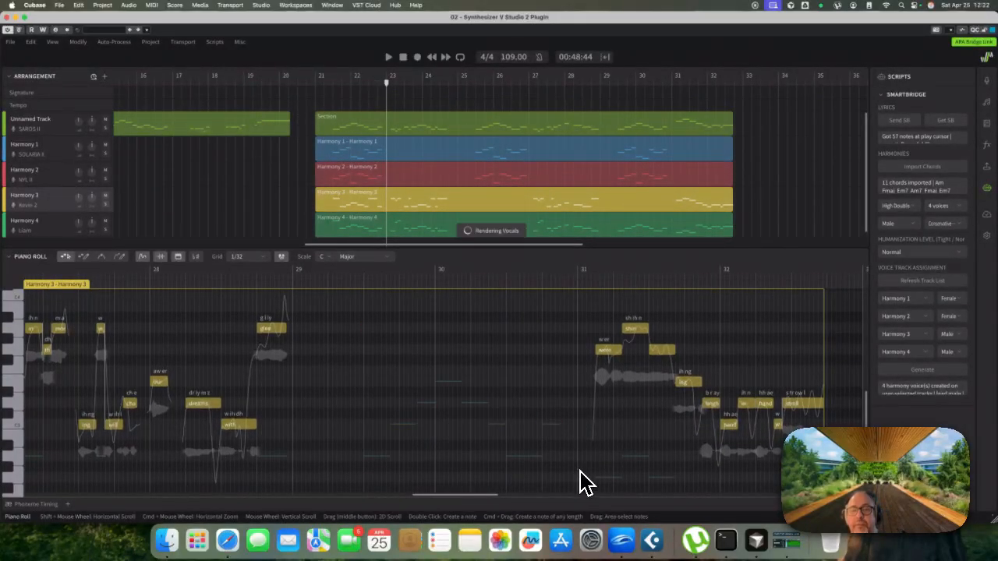
scroll(507, 400, right, 3)
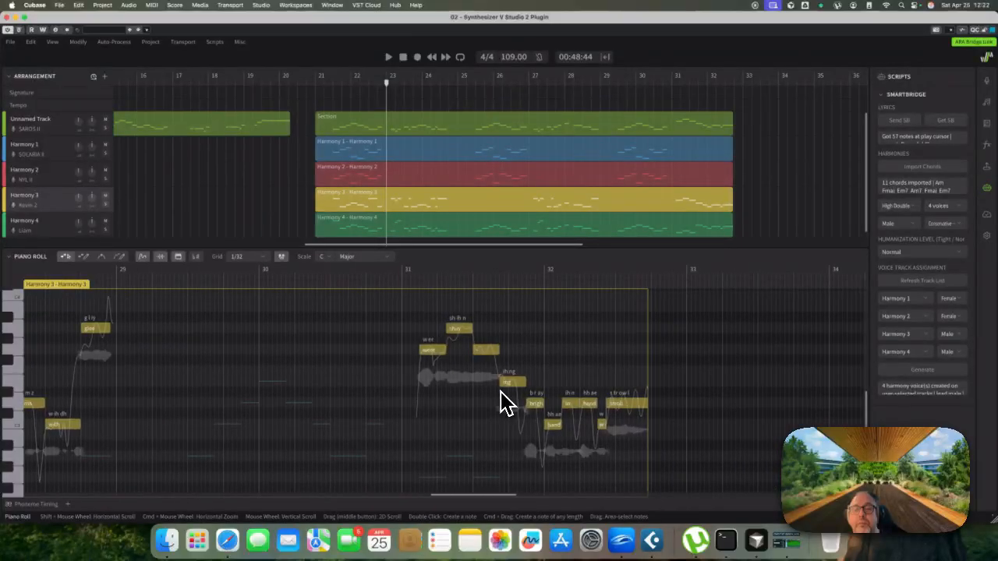
scroll(459, 368, left, 9)
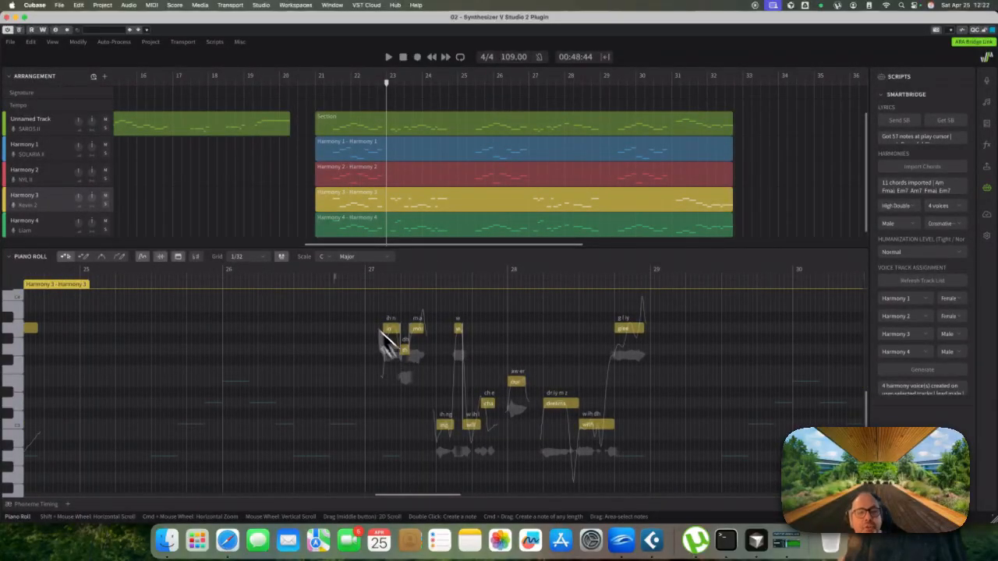
Open the Harmony 4 section, solo its track and play it from bar 21
click(351, 226)
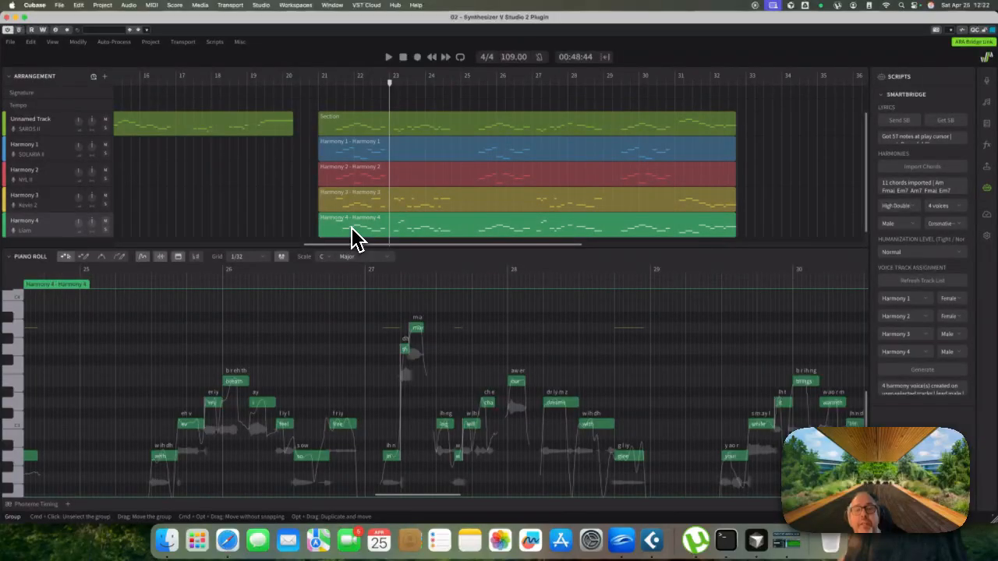
click(105, 229)
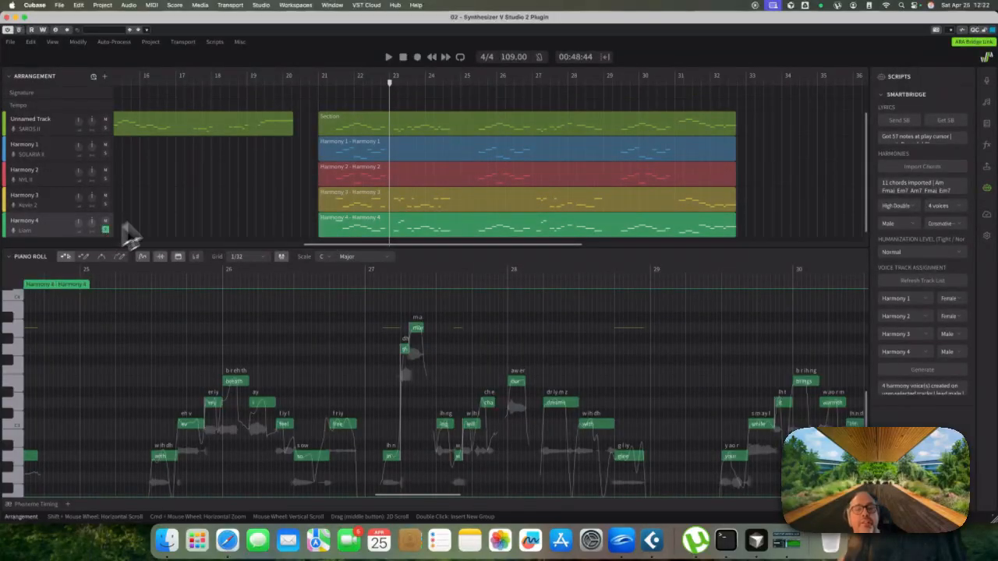
click(322, 79)
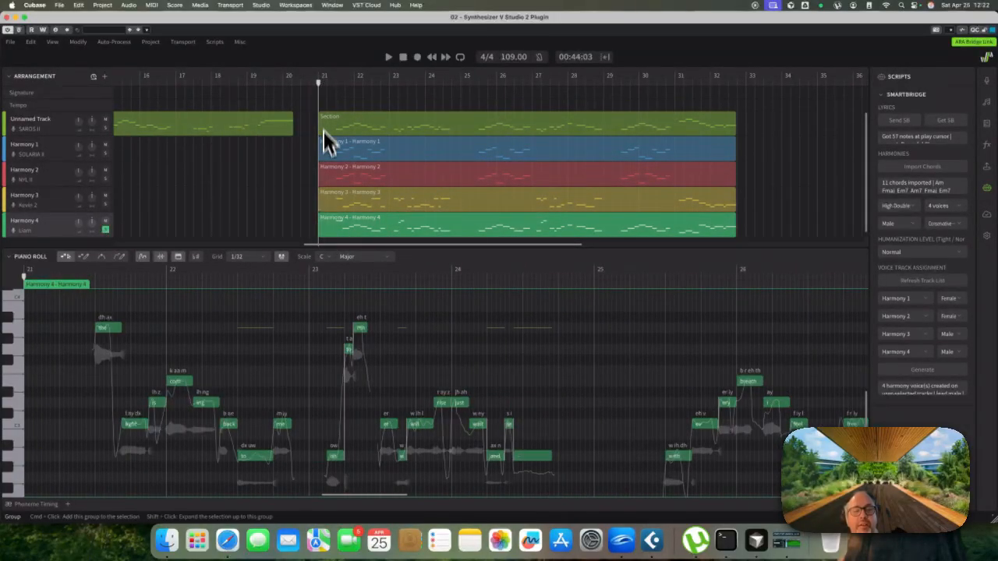
key(space)
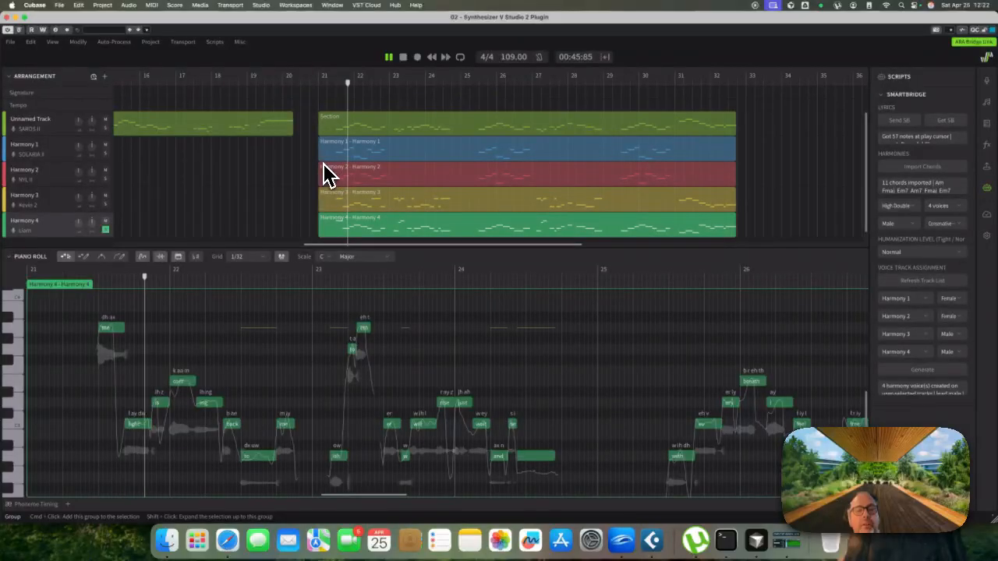
scroll(324, 164, right, 1)
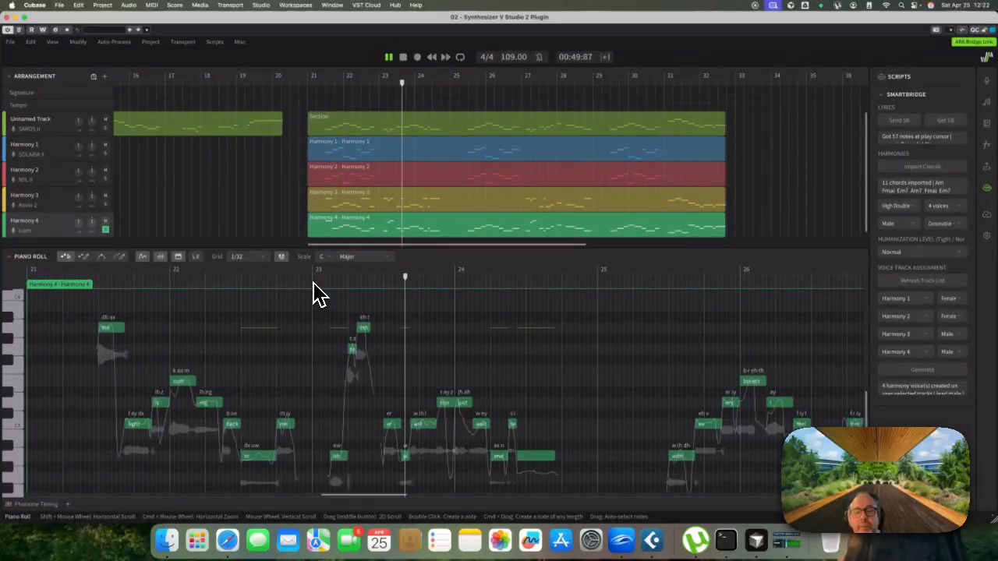
key(space)
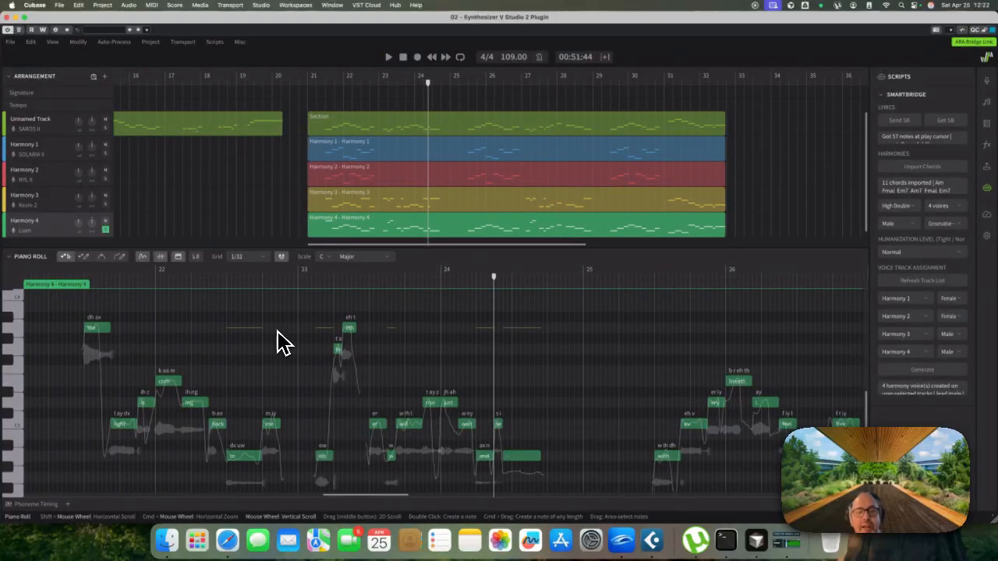
Select all notes in the Harmony 4 section and shift them up by an octave
key(super+a)
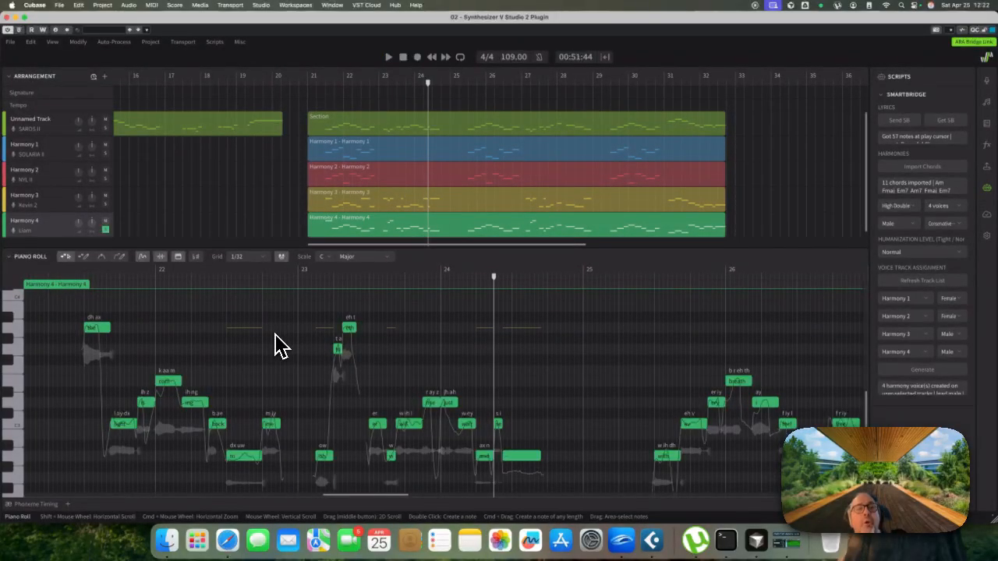
click(83, 42)
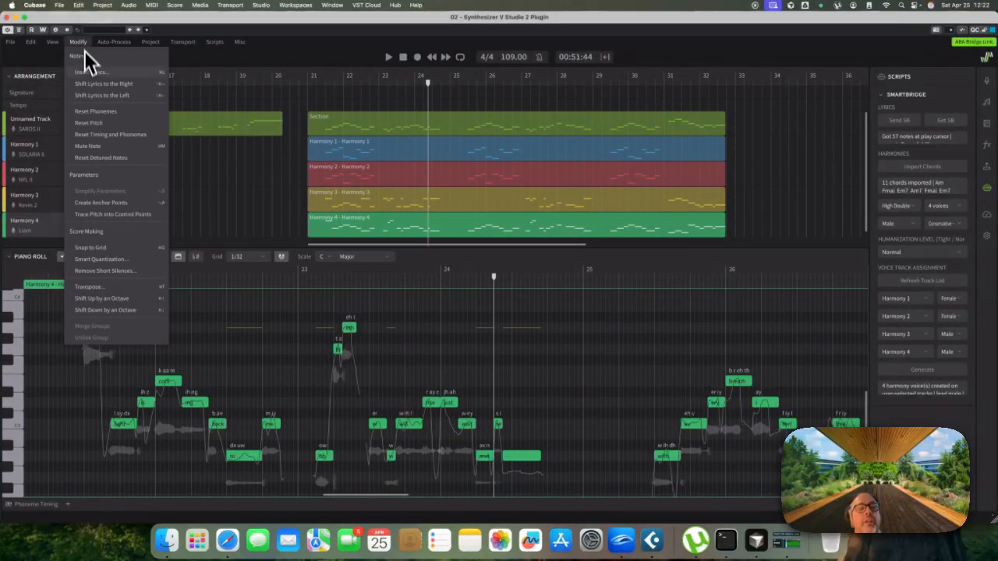
click(125, 301)
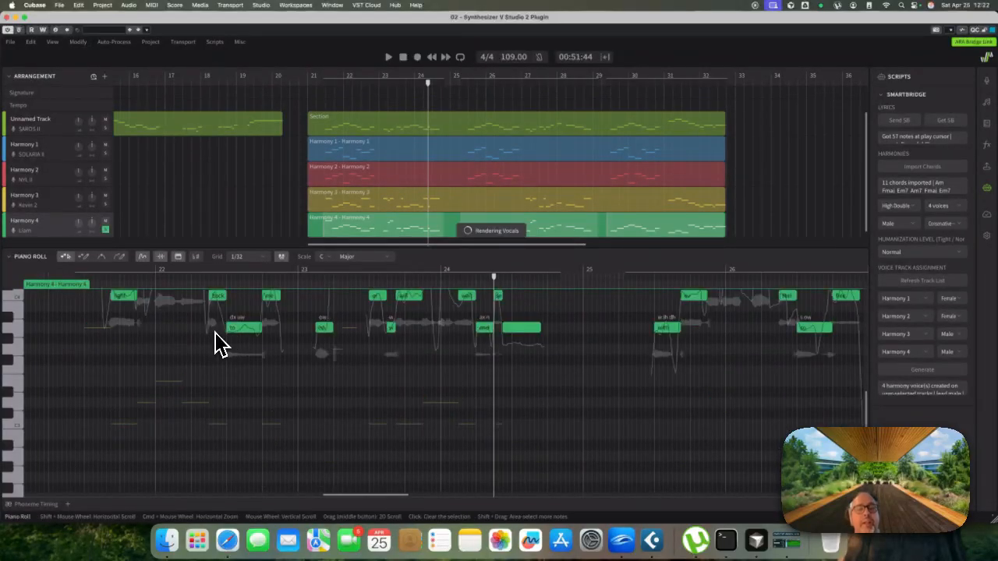
scroll(275, 344, up, 1)
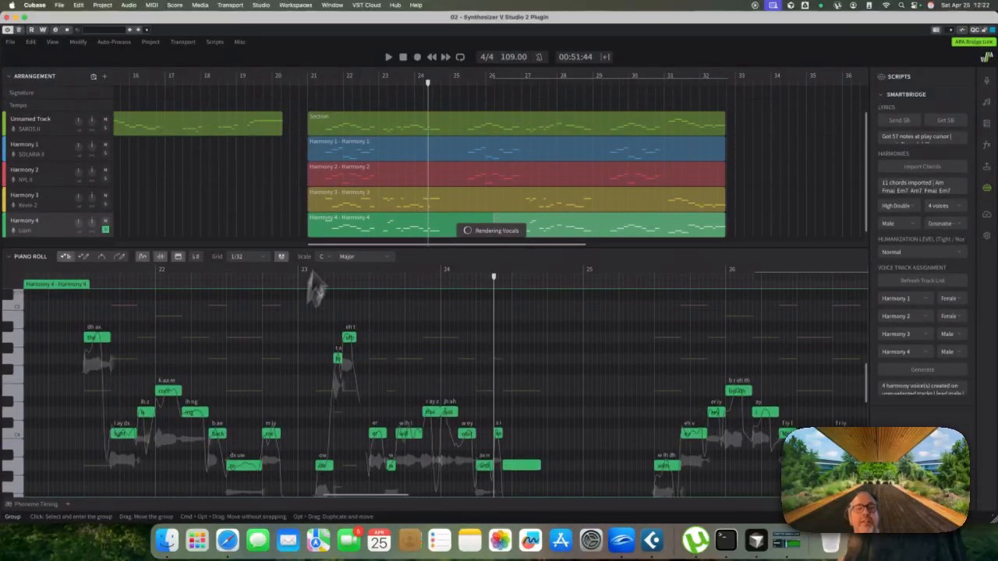
Play the octave-shifted Harmony 4 section from bar 21 to check its sound
click(308, 79)
key(space)
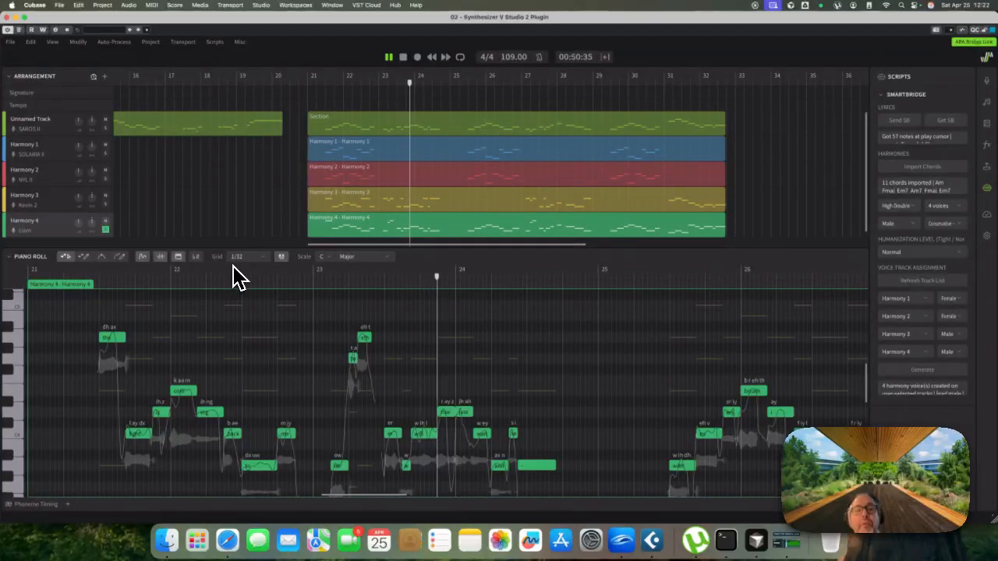
key(space)
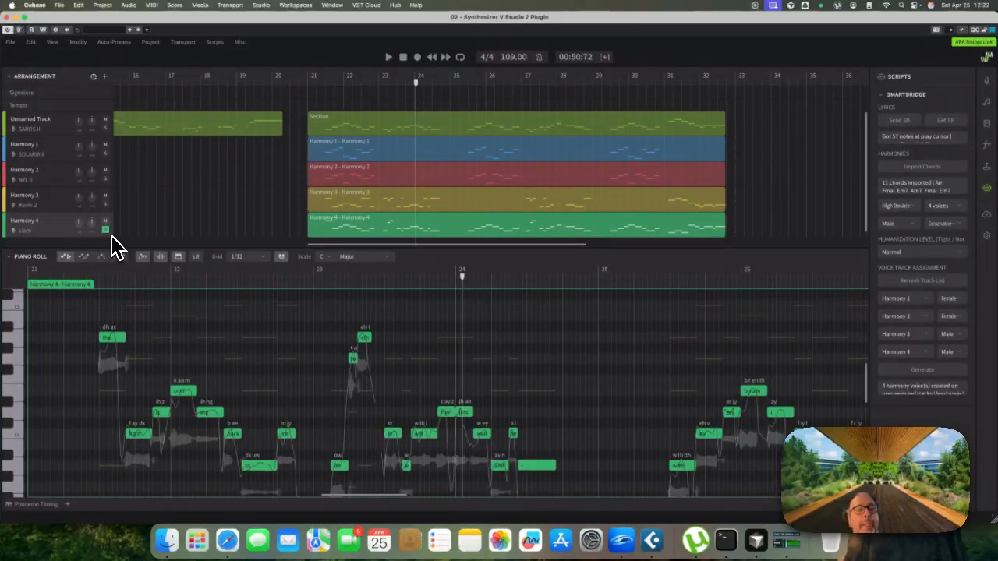
Turn off the Harmony 4 solo, solo Harmony 3 and listen to its section from bar 21
click(57, 205)
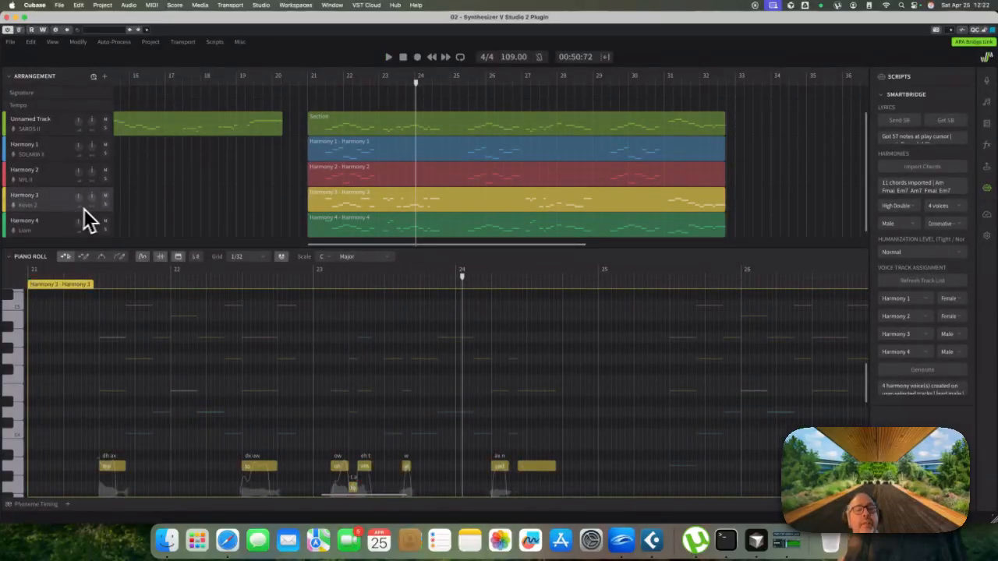
click(310, 81)
key(space)
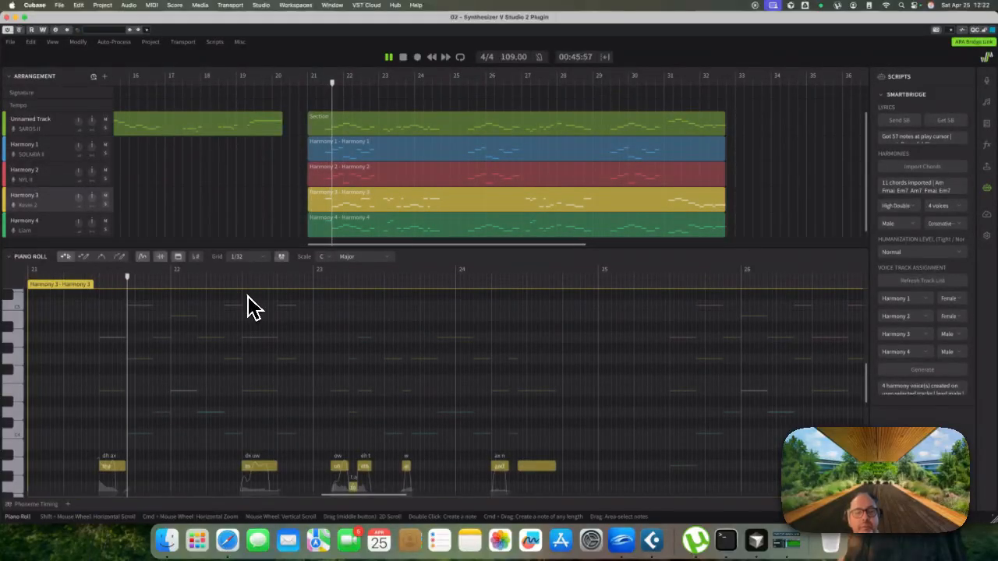
scroll(248, 296, down, 1)
key(space)
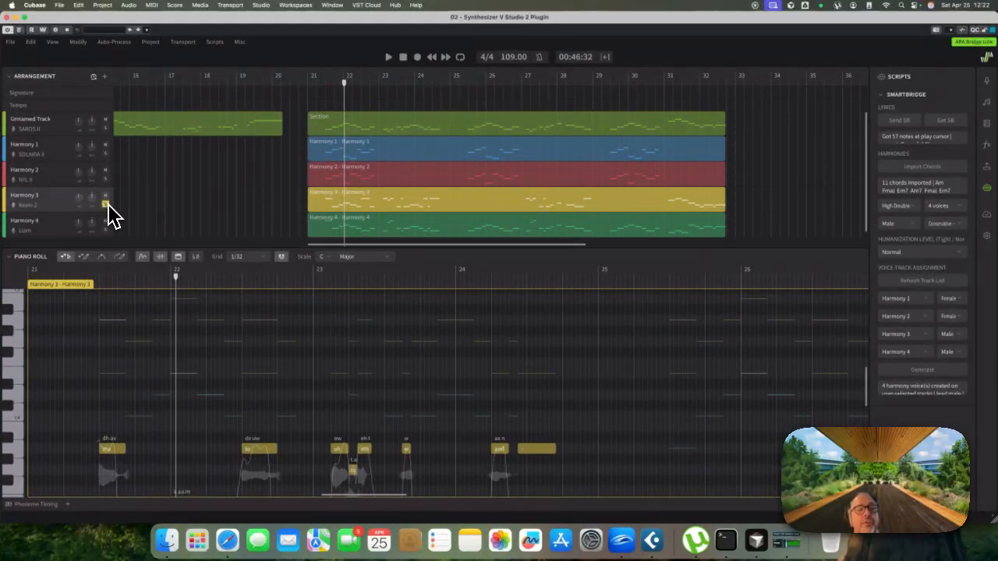
click(316, 81)
key(space)
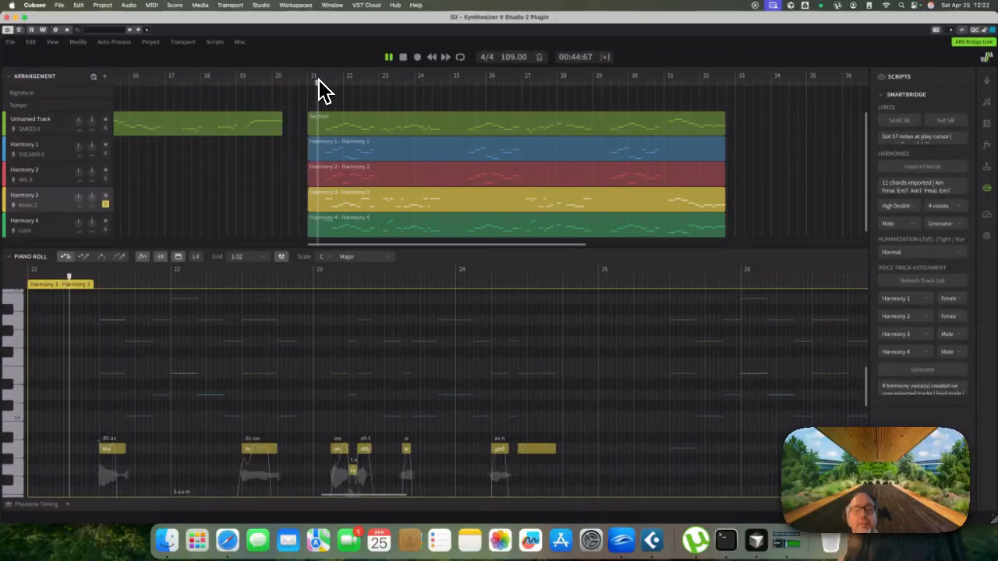
scroll(248, 363, down, 6)
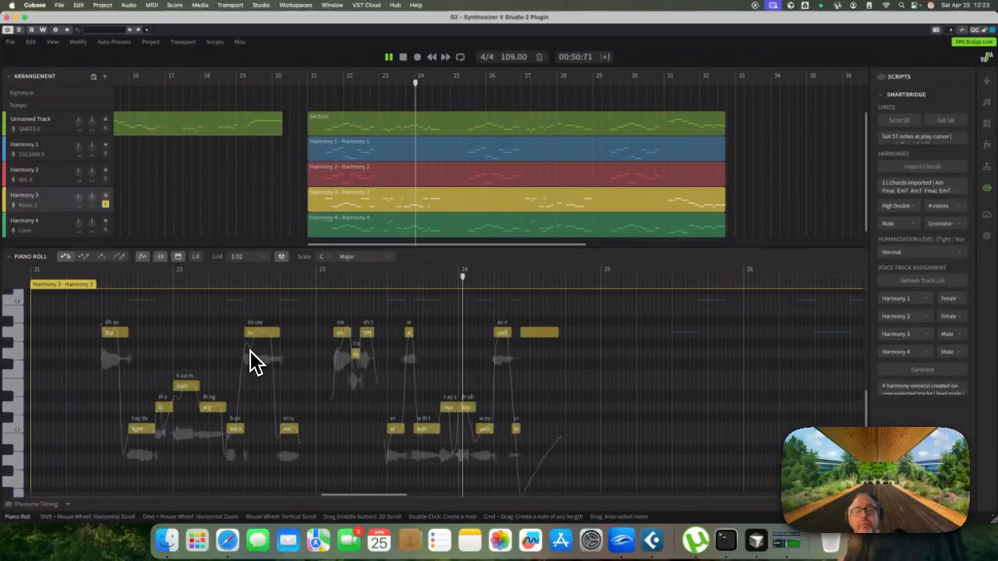
key(space)
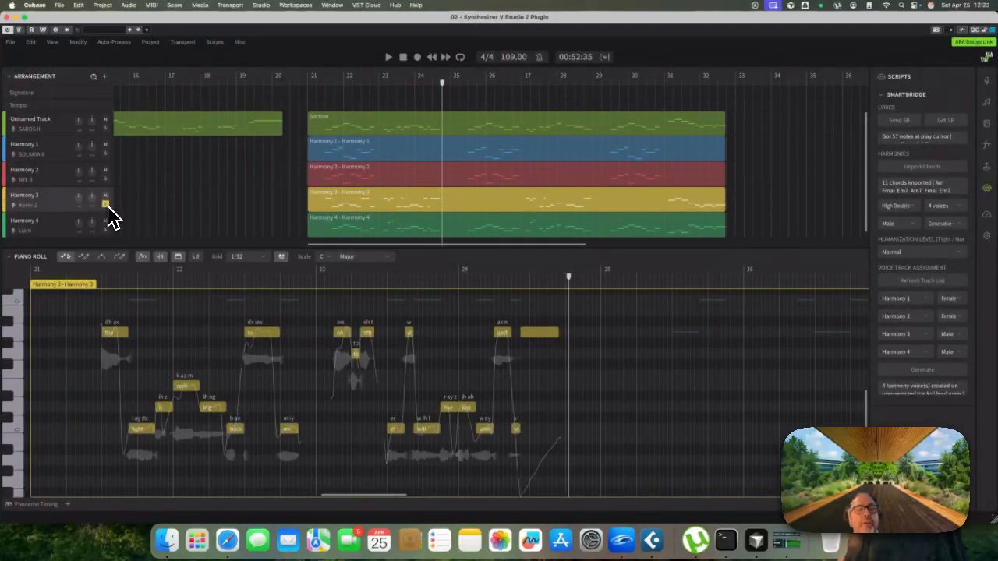
Solo Harmony 2 in place of Harmony 3 and listen to its section from bar 21 to bar 27
click(51, 182)
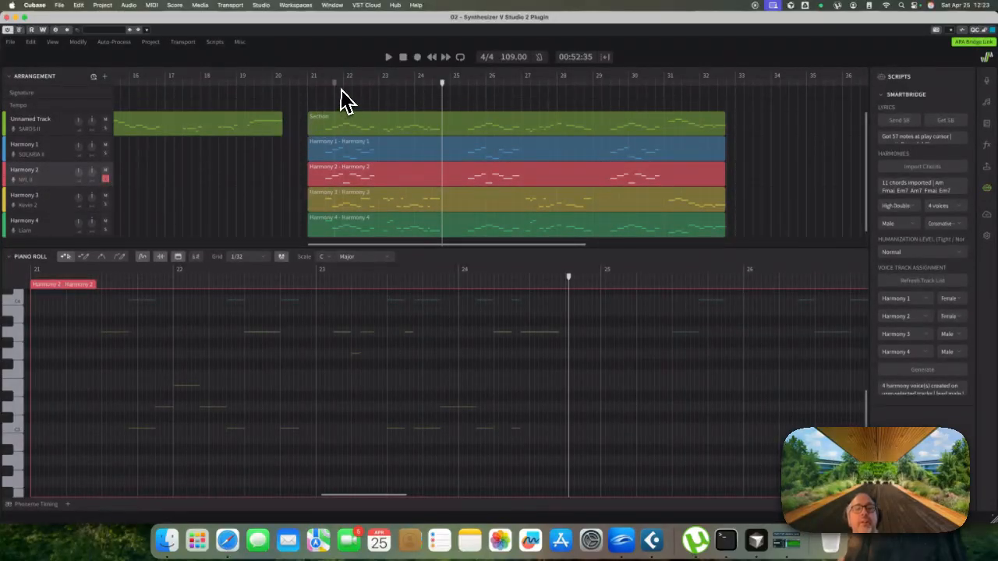
double_click(312, 84)
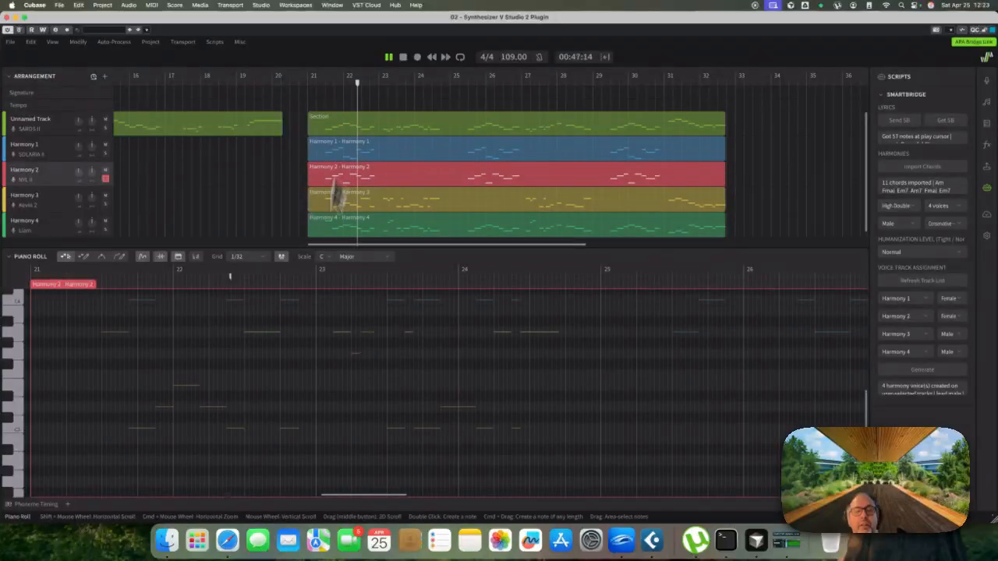
scroll(325, 400, up, 2)
scroll(326, 400, up, 5)
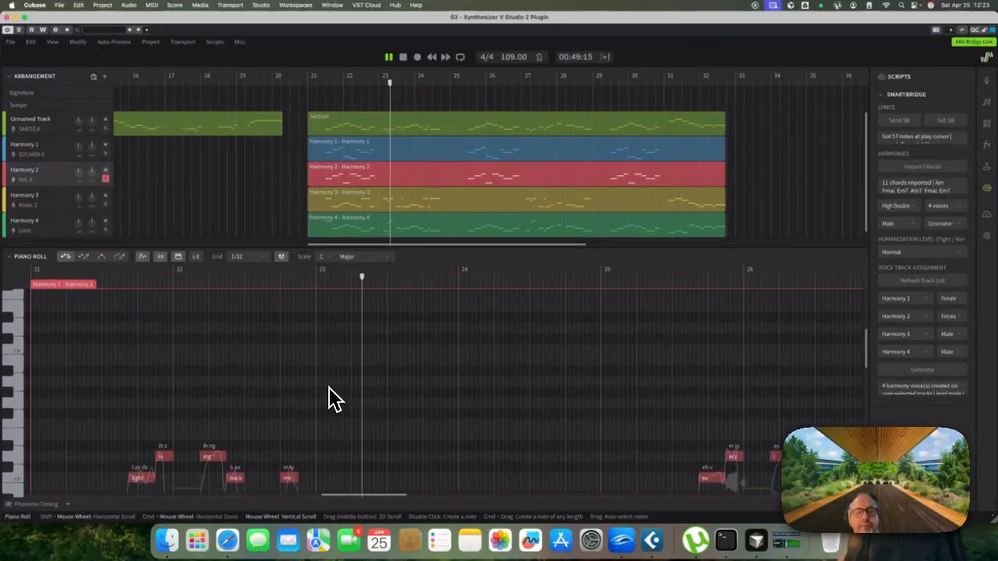
scroll(335, 400, down, 1)
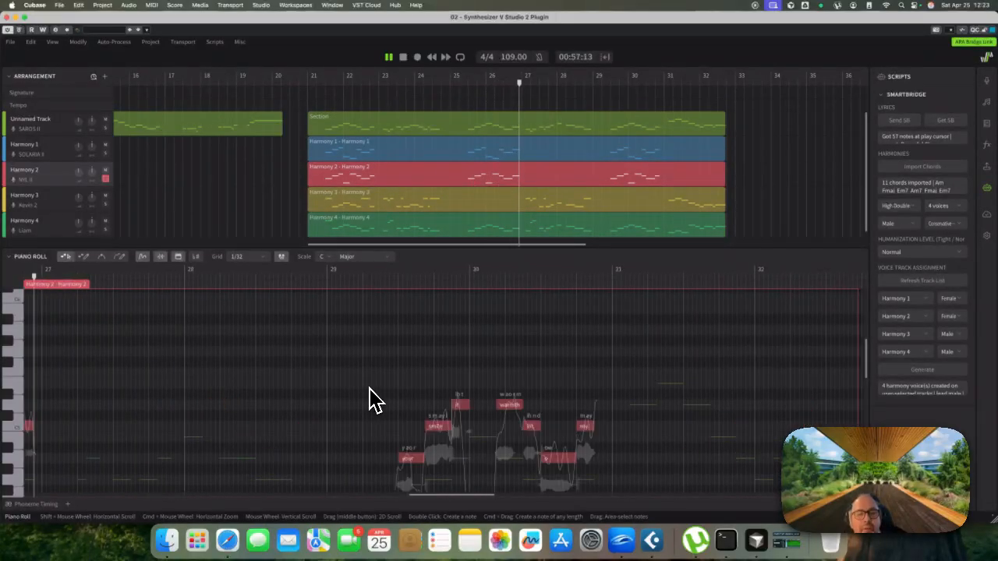
key(space)
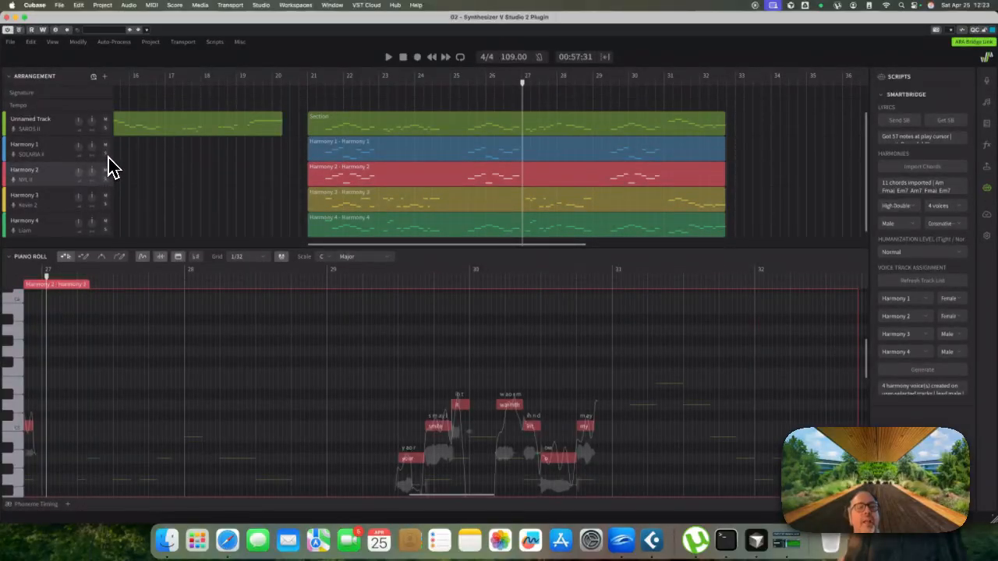
Solo Harmony 1 in place of Harmony 2 and play its first phrase from bar 21
double_click(312, 89)
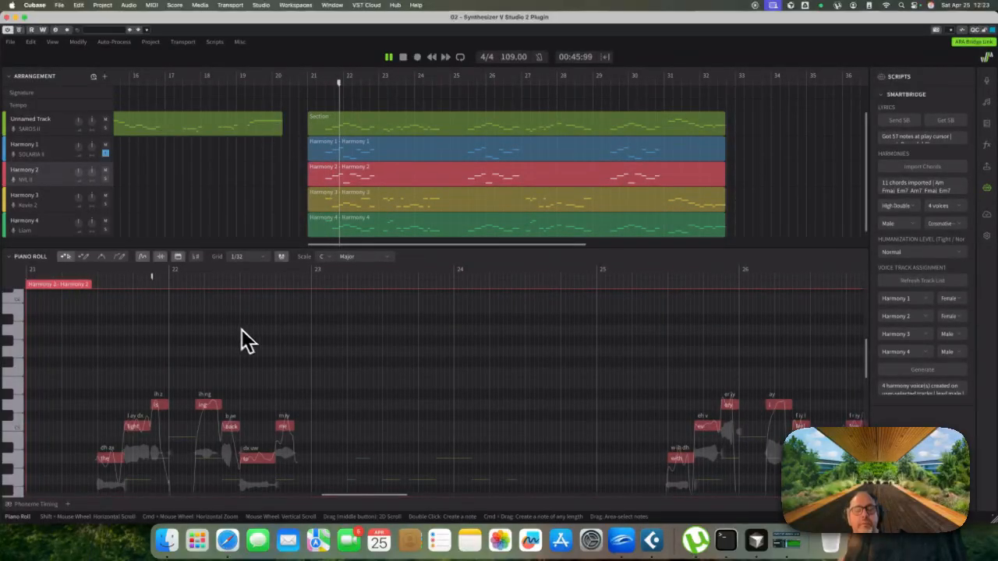
key(space)
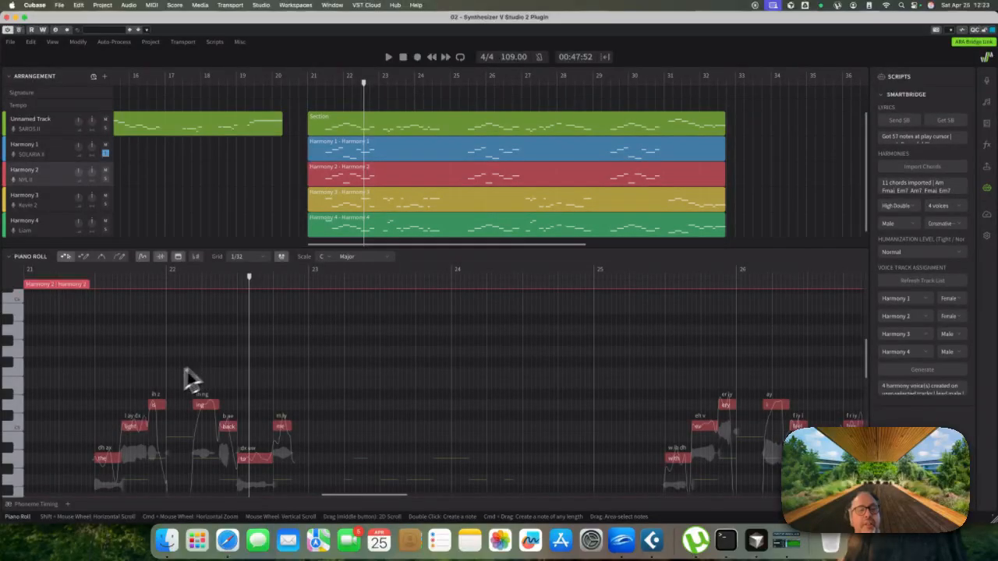
Shift all Harmony 2 notes up an octave and listen to the result from early in bar 21
click(212, 407)
key(super+a)
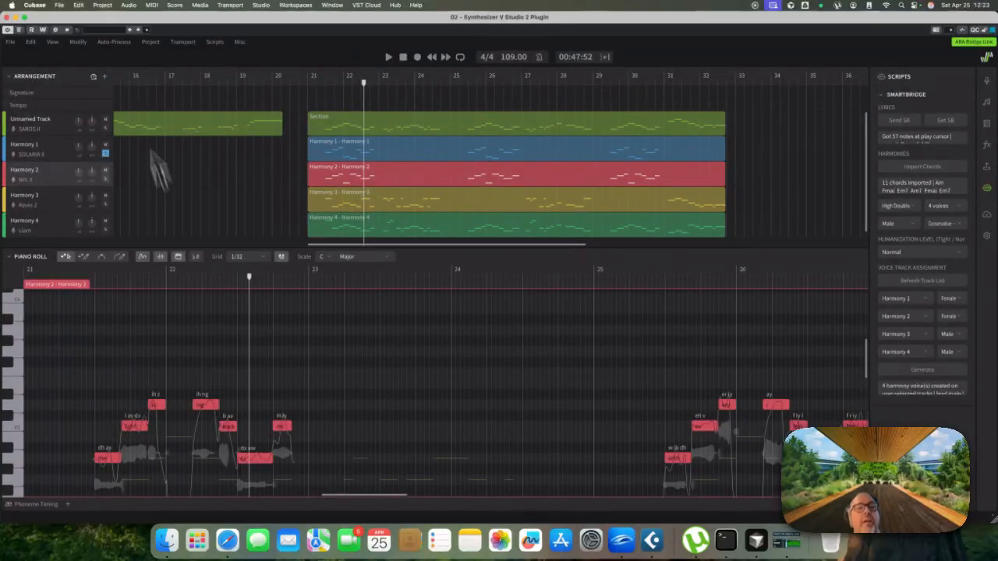
click(80, 42)
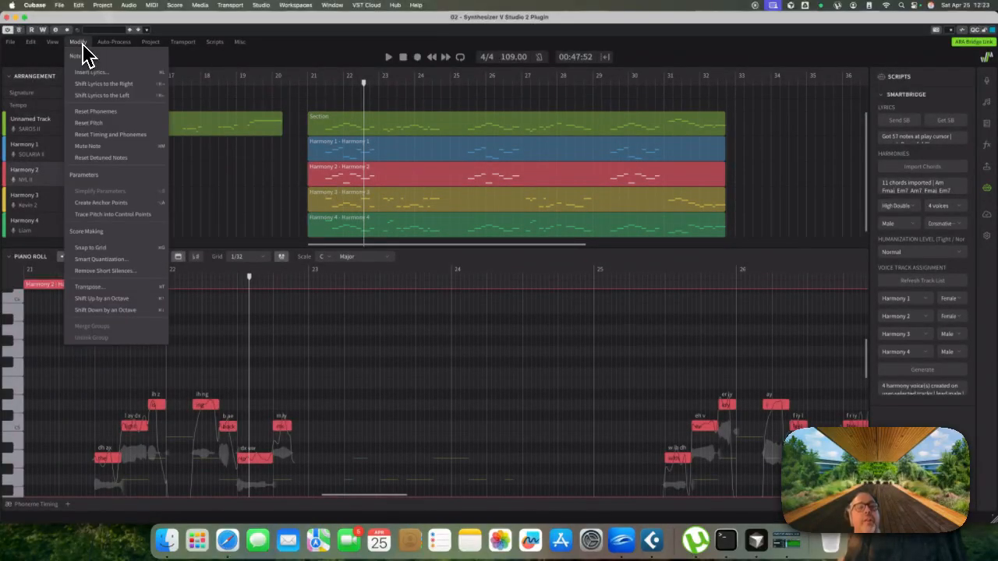
click(116, 300)
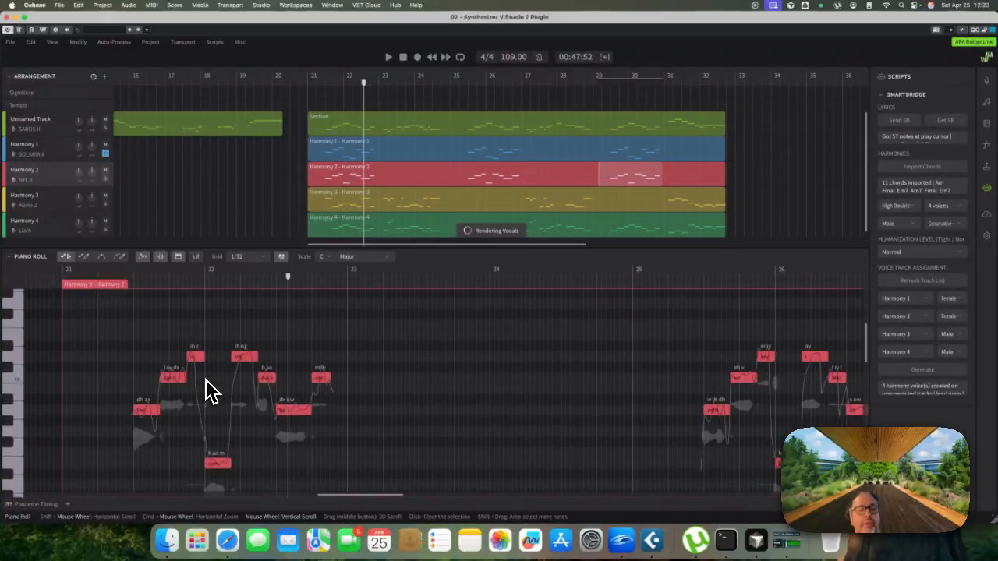
click(118, 279)
key(space)
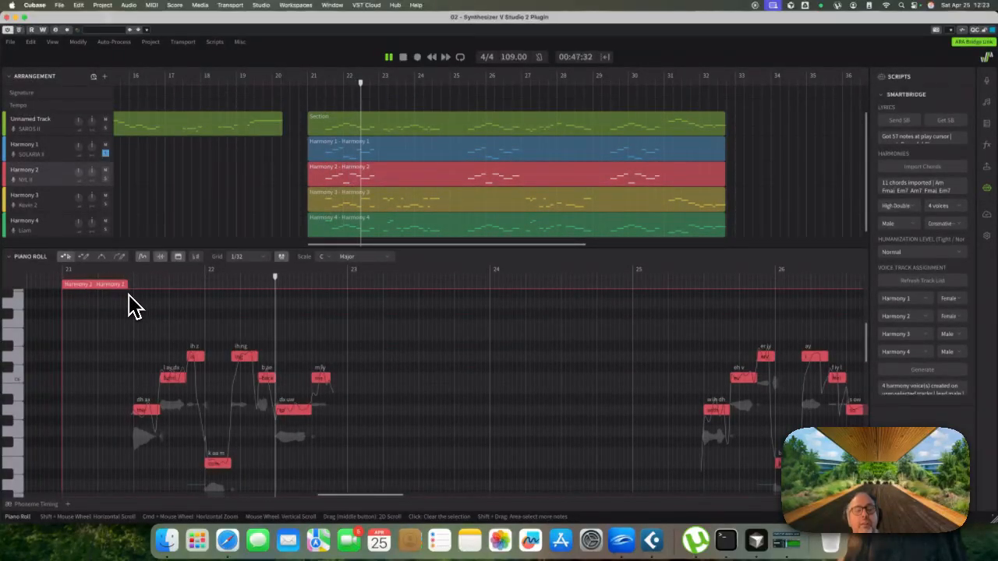
key(space)
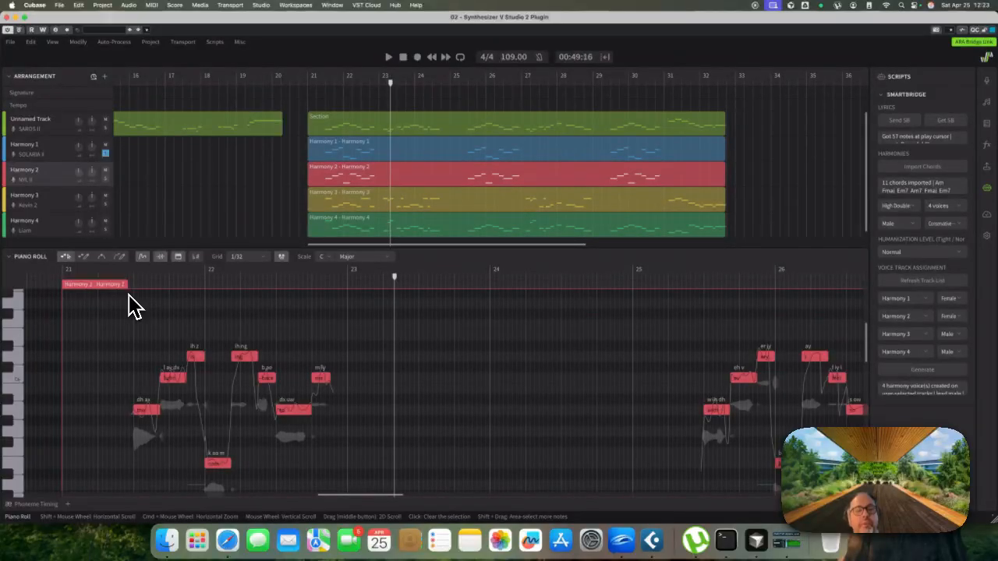
click(239, 367)
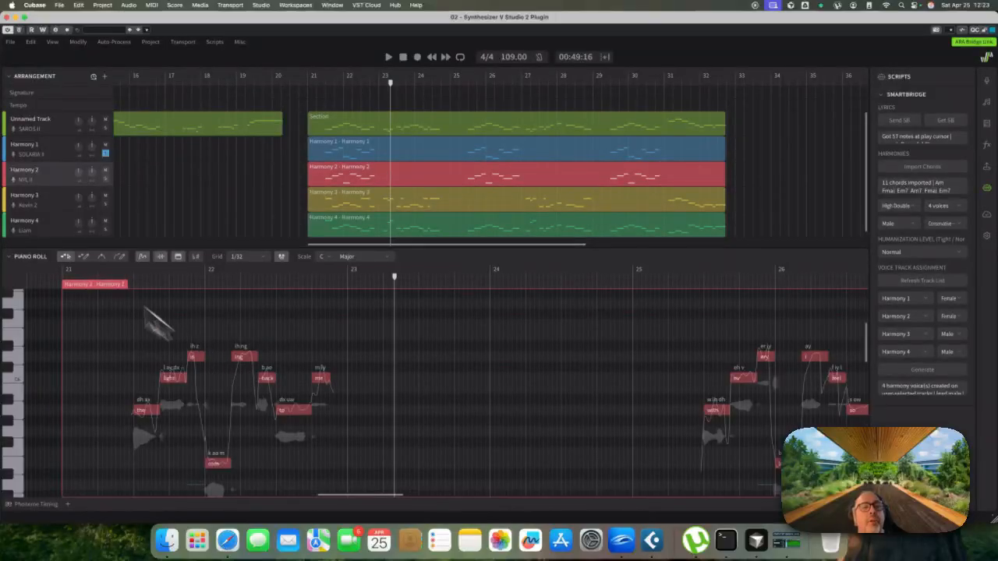
Turn off the Harmony 1 solo and set its unison to 3 singers with a spacing of about 1.8 m
click(106, 154)
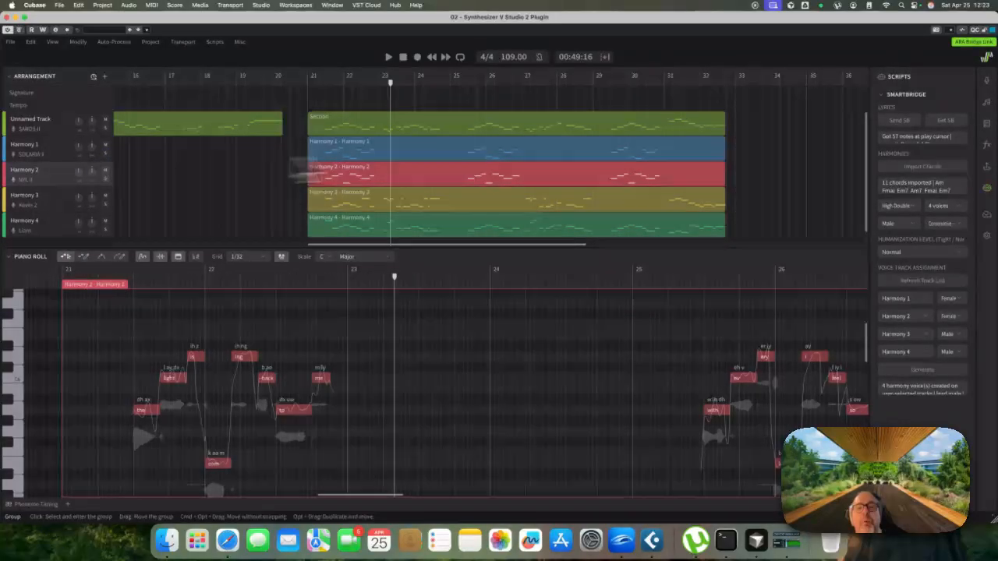
click(511, 156)
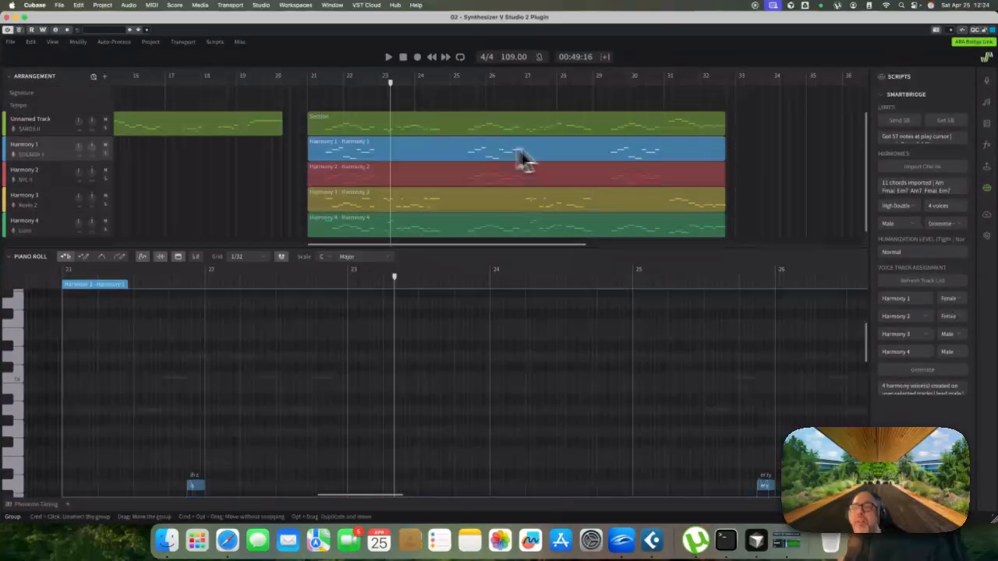
click(987, 81)
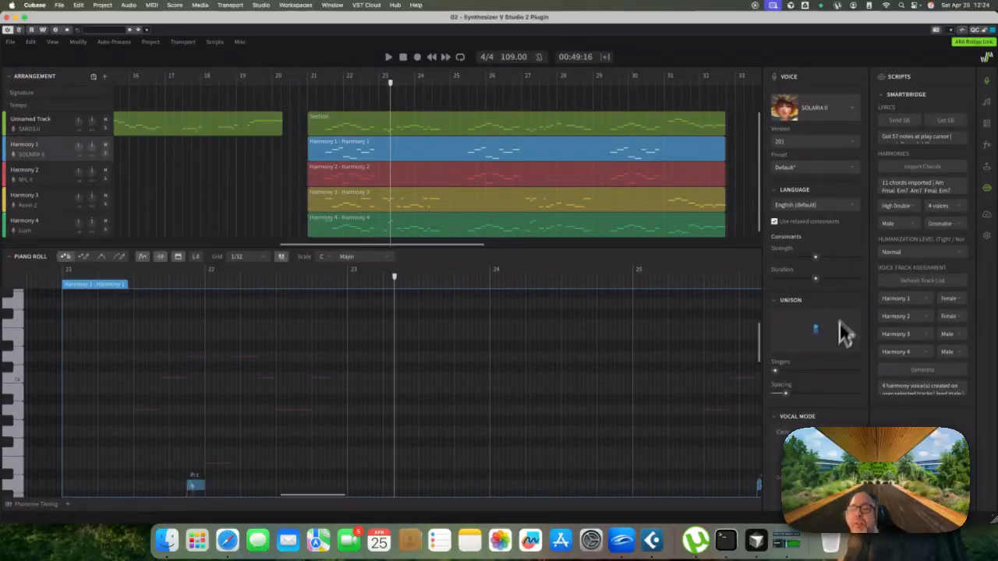
scroll(813, 370, down, 3)
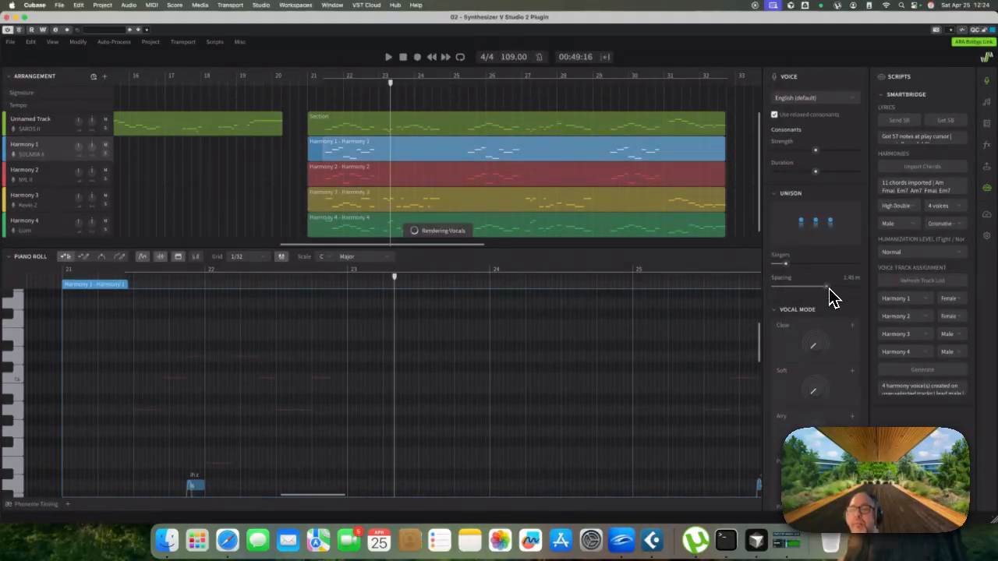
scroll(832, 334, down, 3)
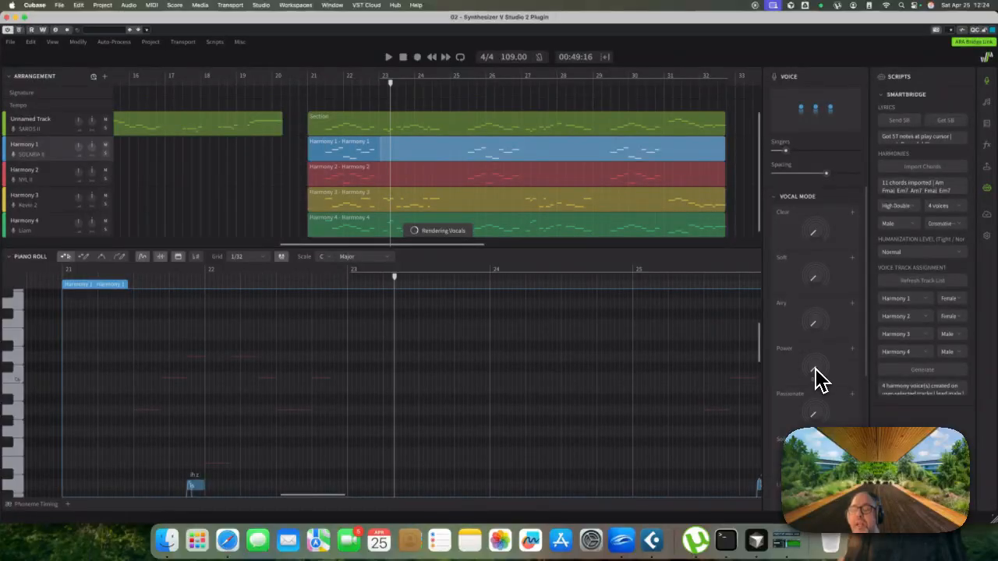
Set Harmony 2's unison to 3 singers with wider spacing and raise its Power vocal mode
click(460, 184)
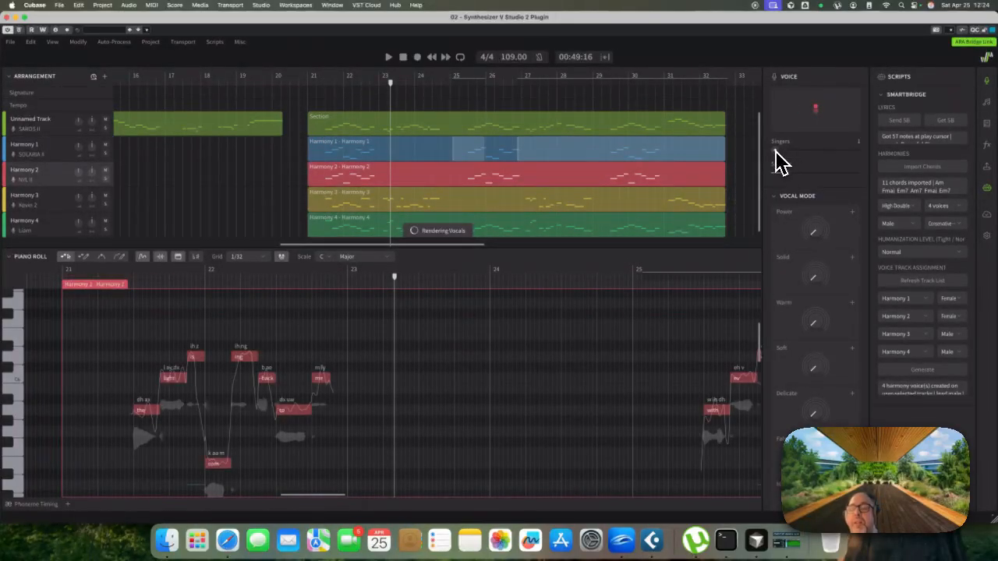
drag(775, 150, 799, 181)
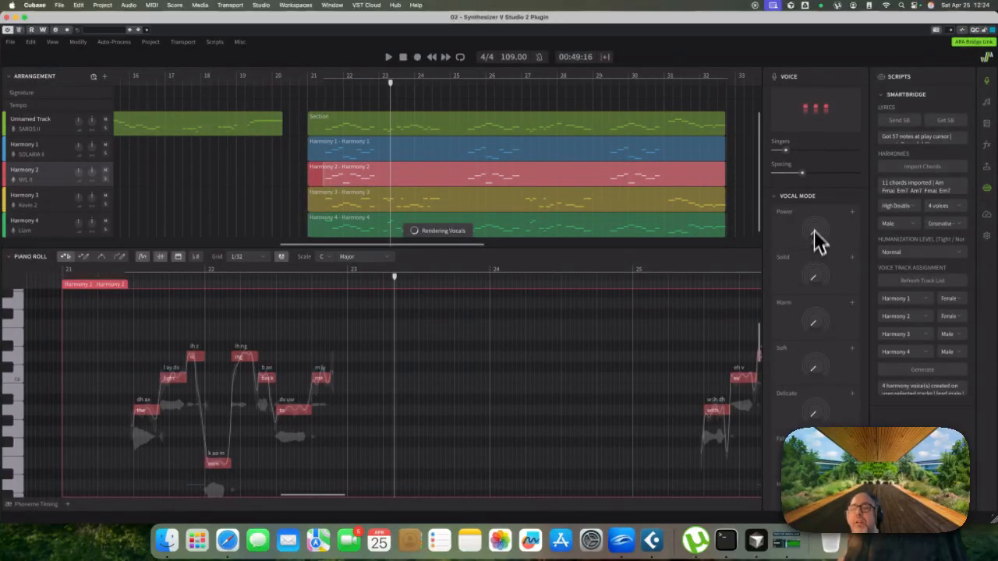
Raise Harmony 3's Belt vocal mode to 120% and look over the voice settings of Harmony 4
click(67, 209)
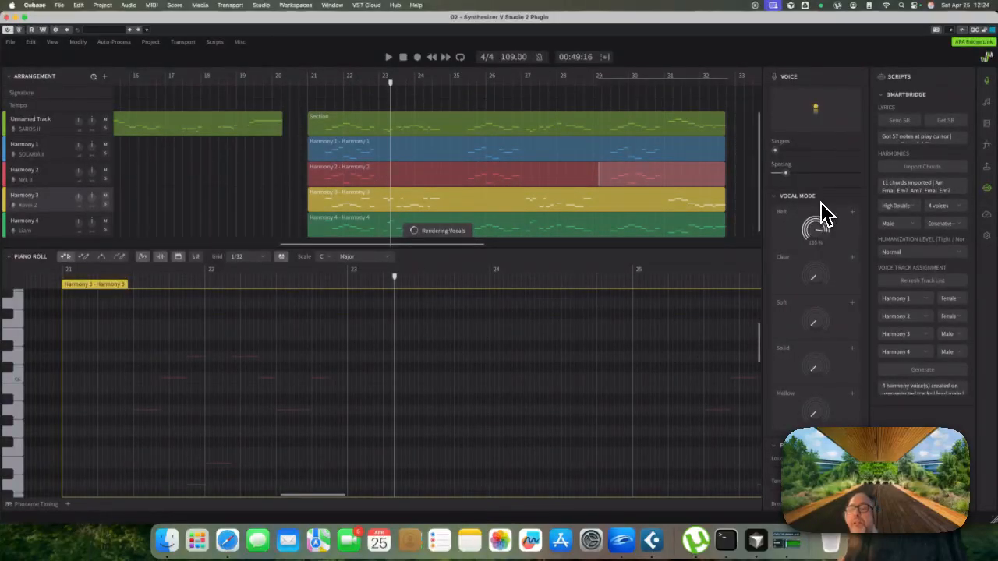
click(535, 233)
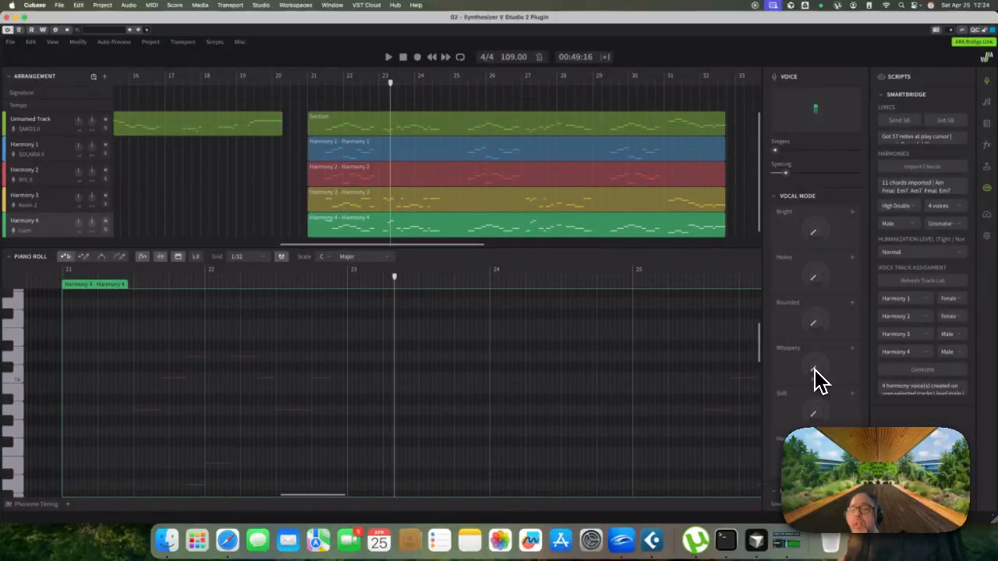
scroll(815, 395, up, 2)
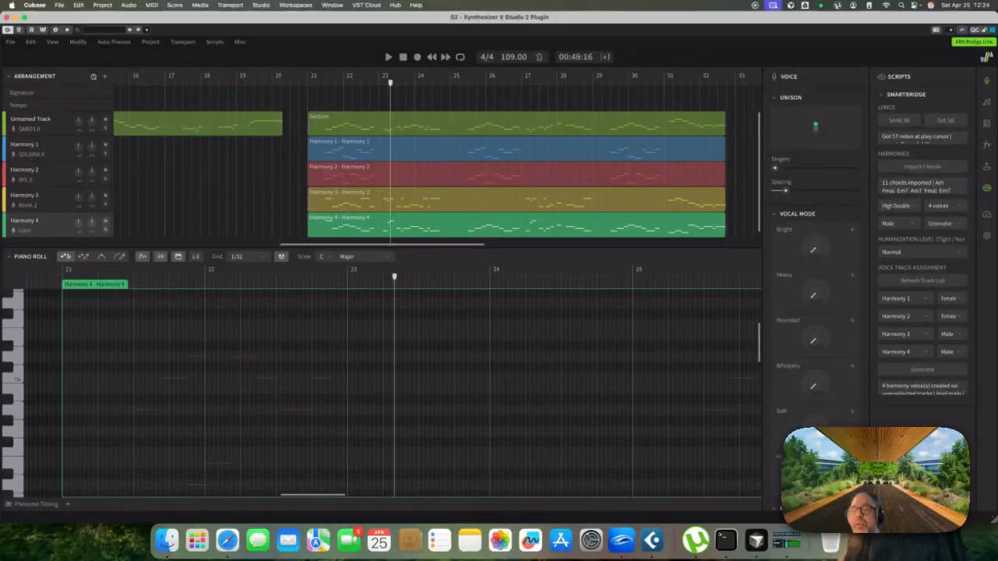
Listen to the Chorus with all harmonies from just before bar 21 and check the Cubase arrangement
click(304, 92)
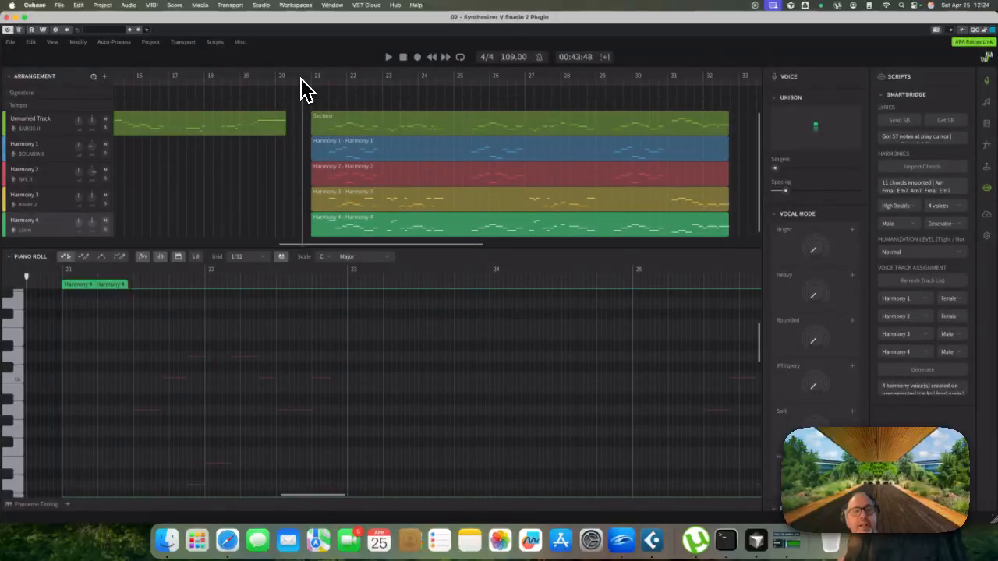
key(space)
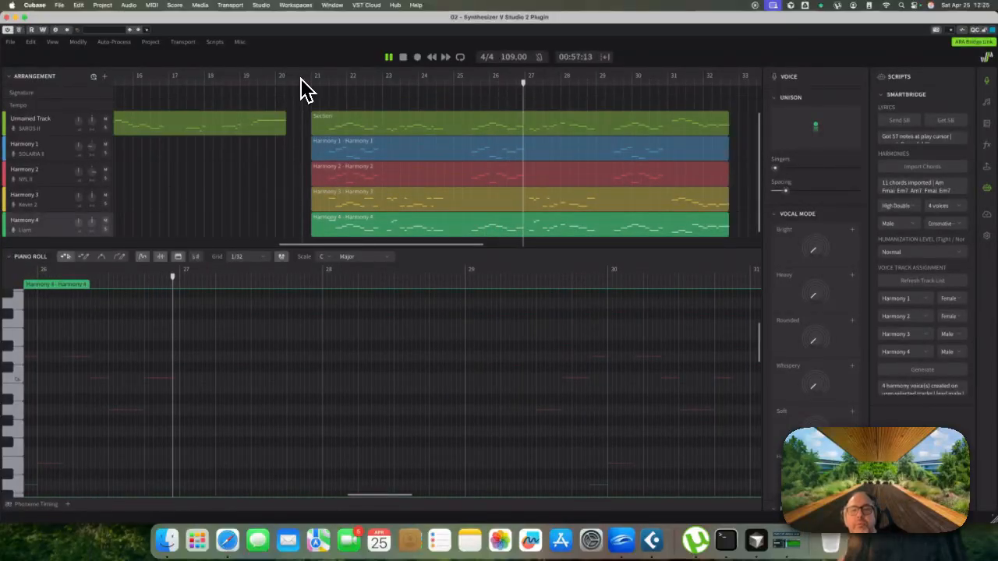
scroll(302, 86, right, 3)
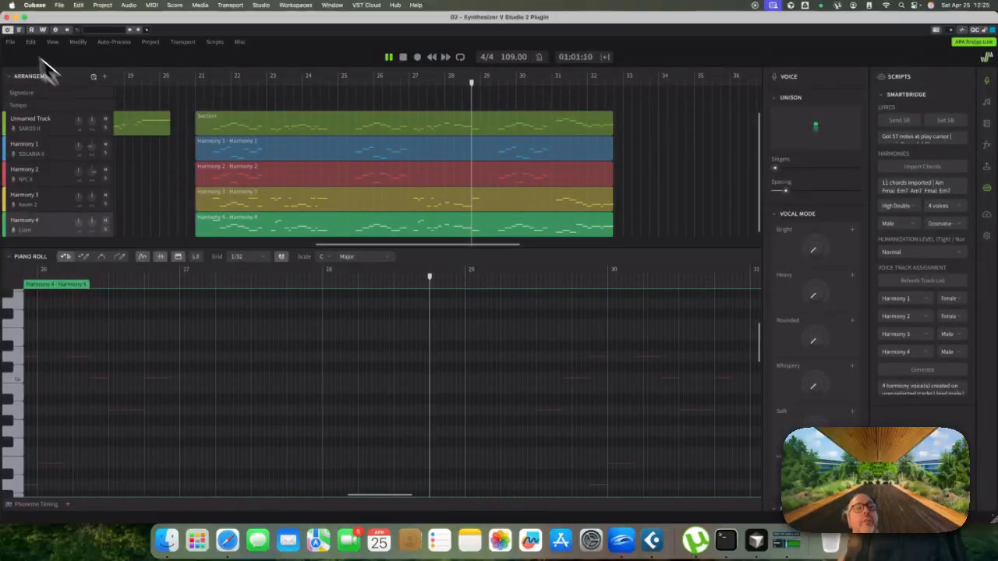
click(7, 17)
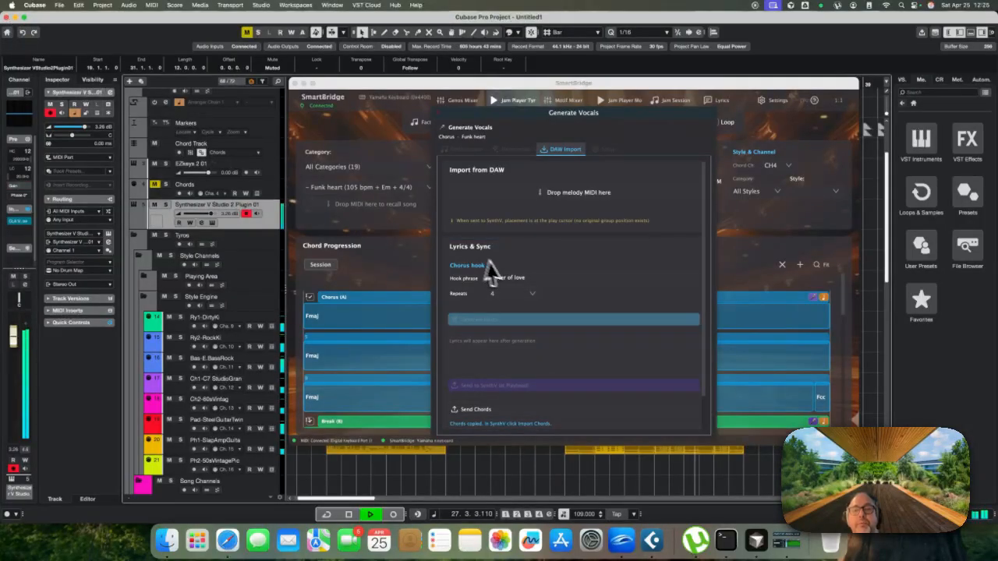
click(563, 493)
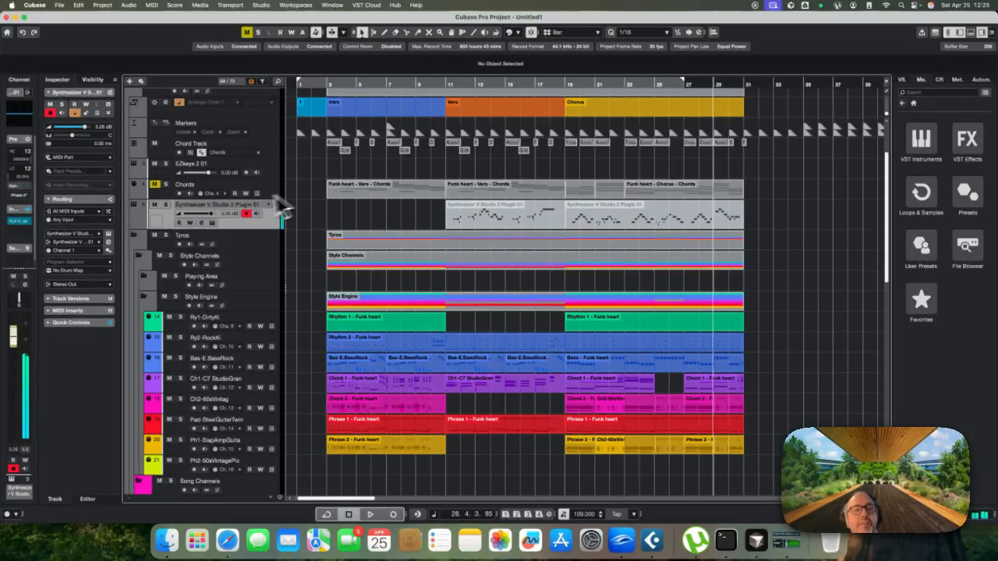
click(214, 224)
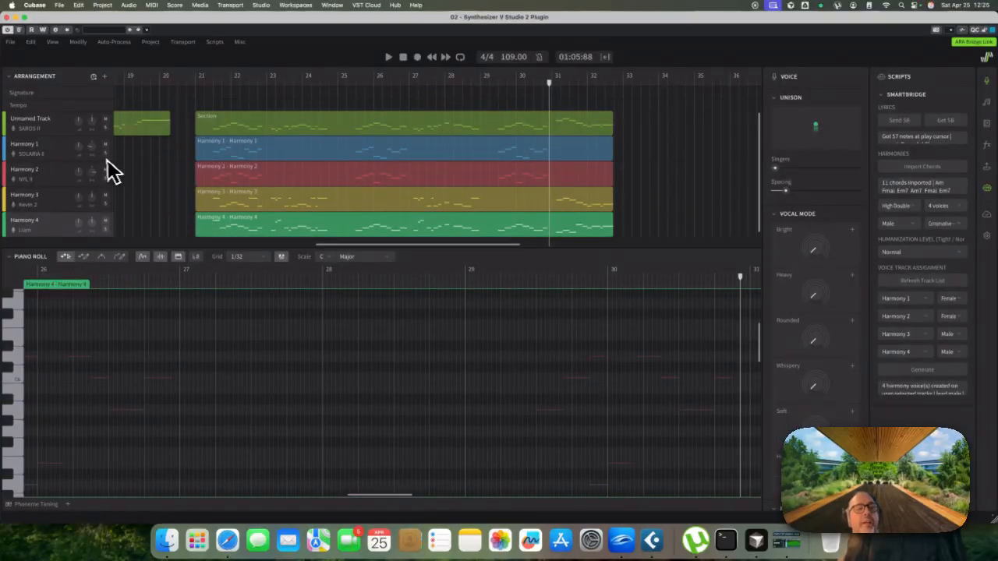
Select all notes of Harmony 2 and shift them down by an octave
click(52, 178)
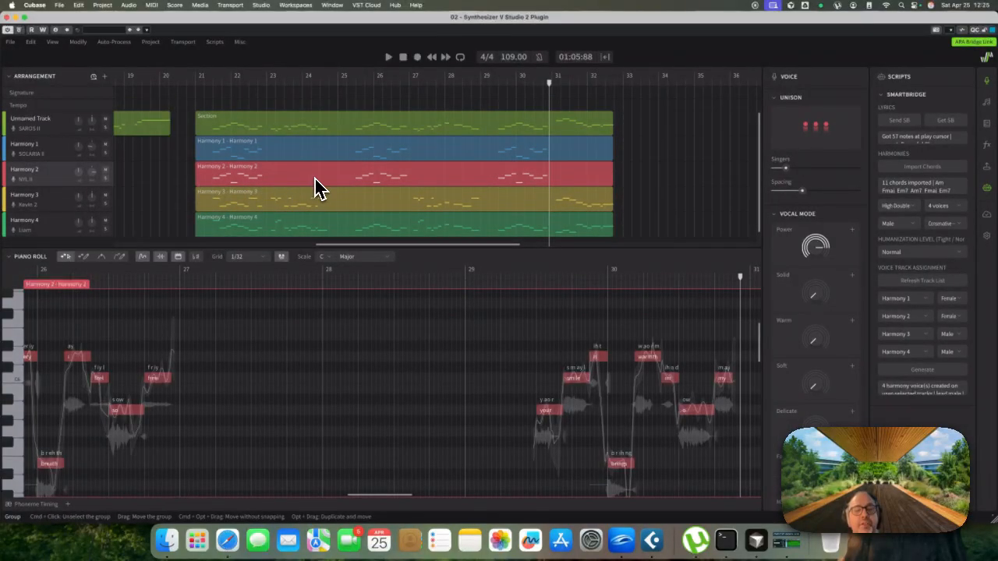
scroll(293, 339, left, 3)
scroll(299, 339, up, 1)
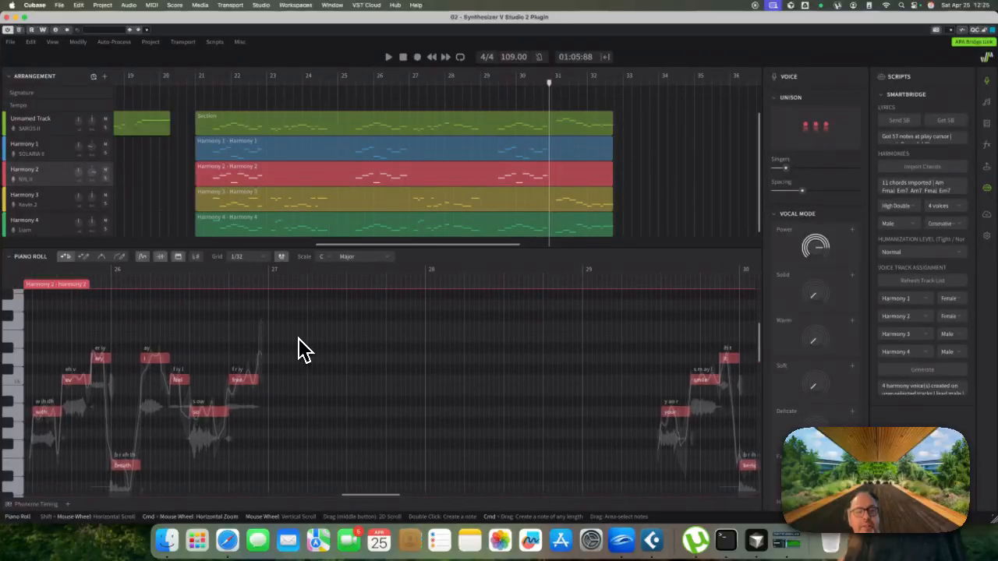
scroll(303, 350, down, 3)
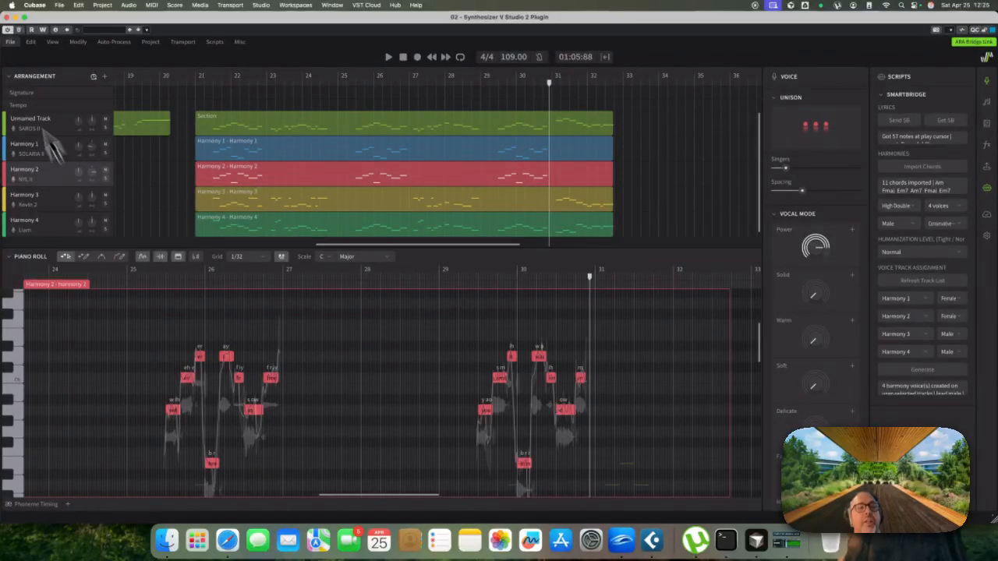
click(77, 42)
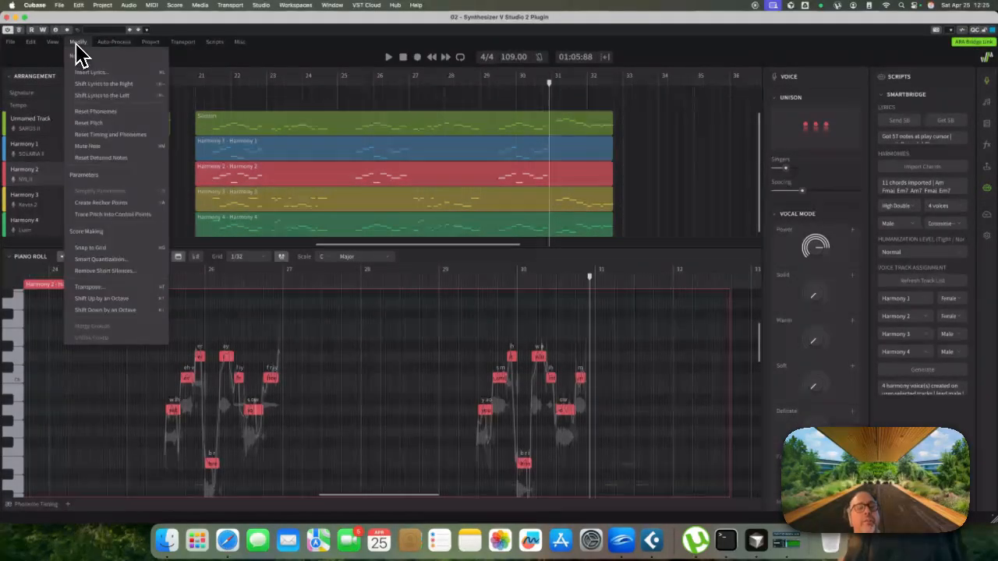
click(114, 311)
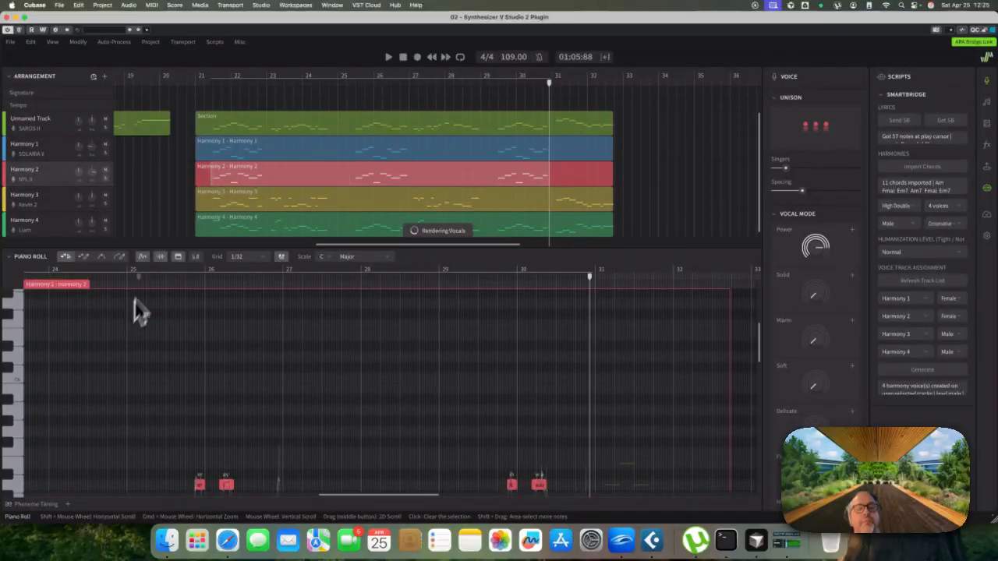
Play all voices together from bar 21 to check the lowered Harmony 2 in context
click(196, 85)
key(space)
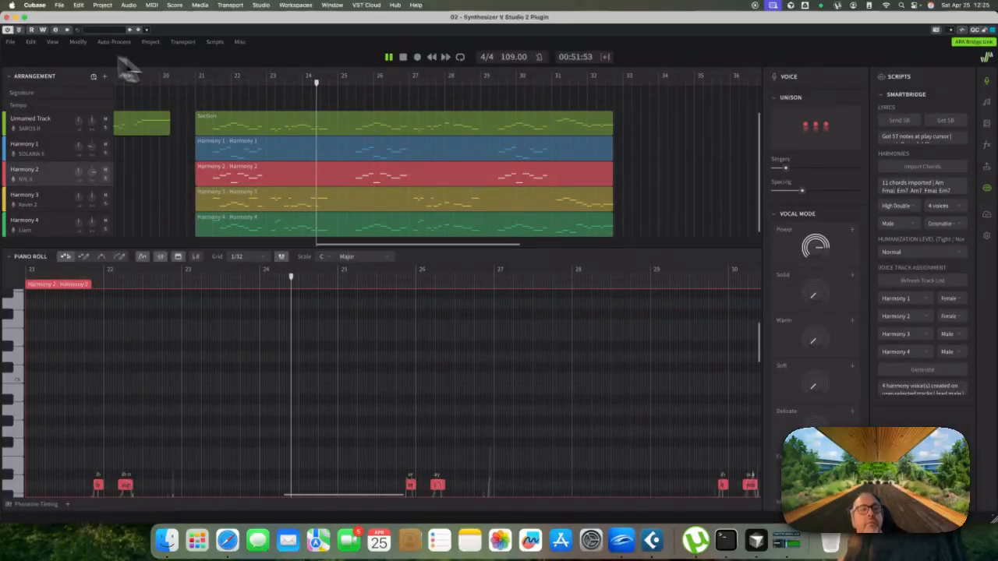
key(space)
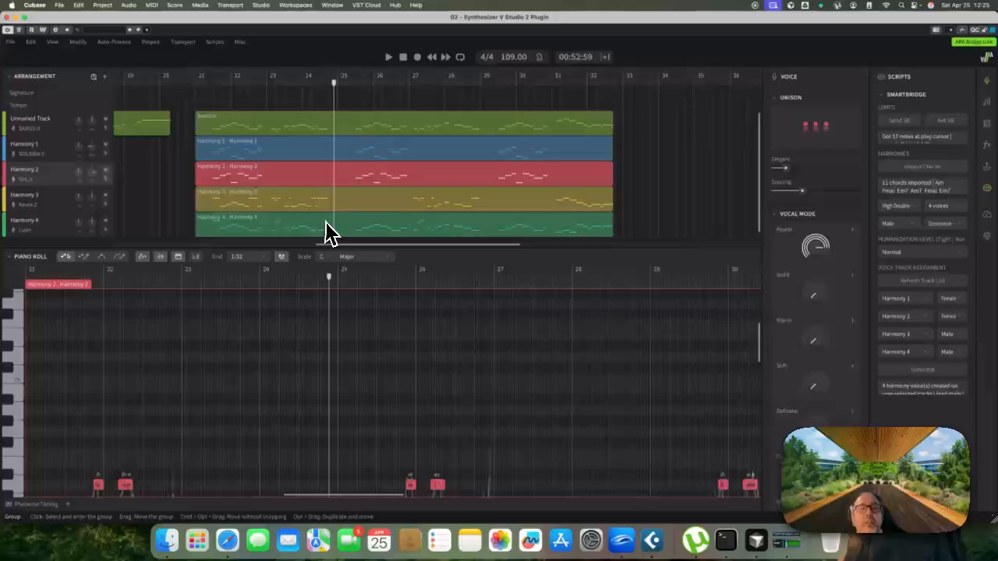
Delete Harmony 3's notes of the second phrase, in bars 23 and 24
click(267, 87)
click(288, 205)
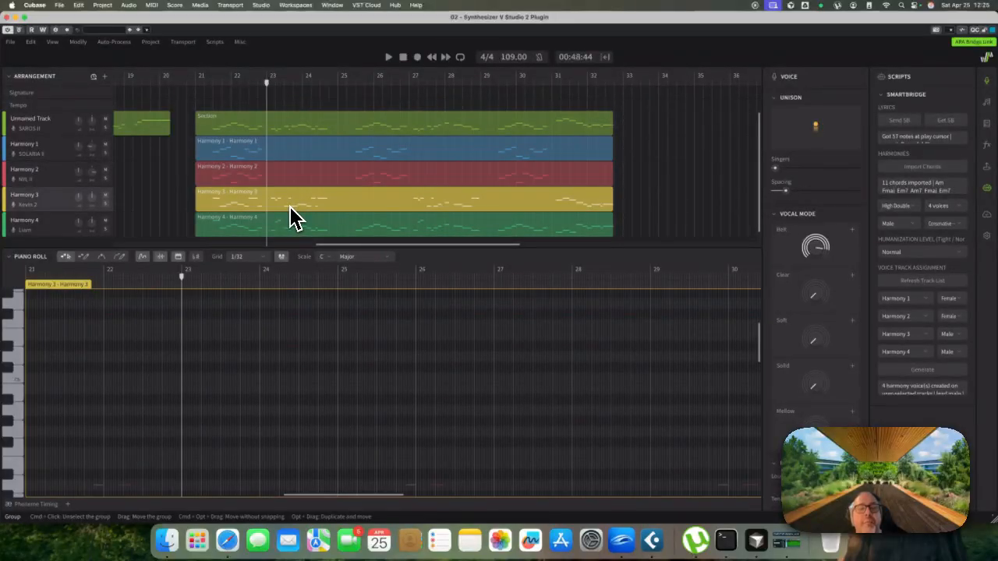
scroll(231, 350, down, 2)
scroll(231, 350, down, 4)
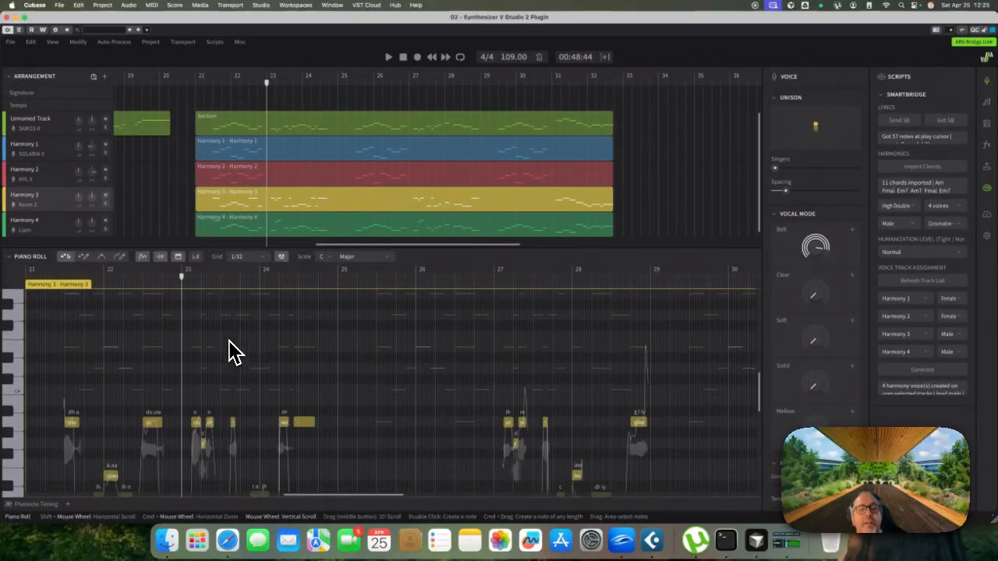
drag(189, 329, 386, 456)
key(Delete)
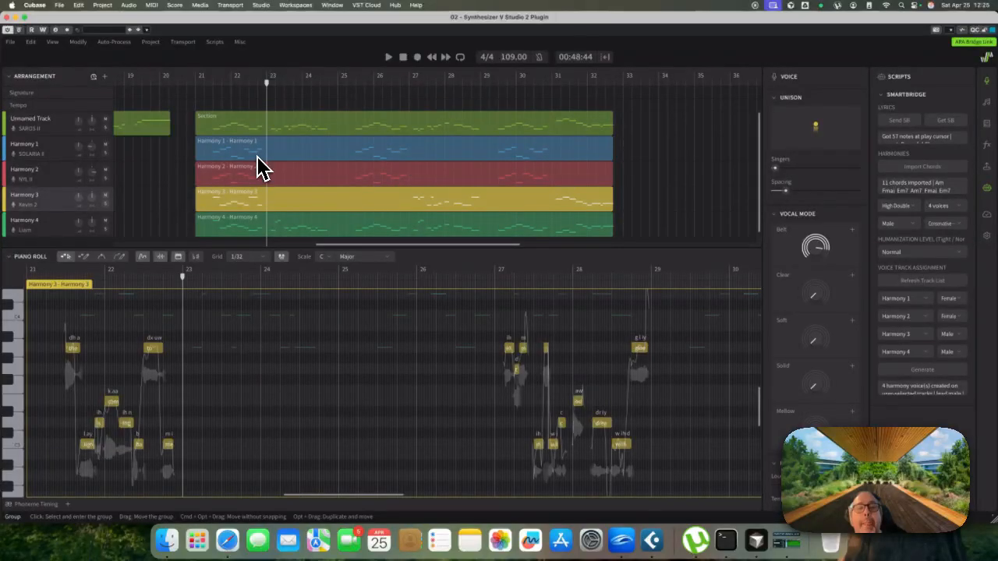
Return to the Cubase project window and move the playback position to bar 18
click(7, 17)
key(g)
key(g)
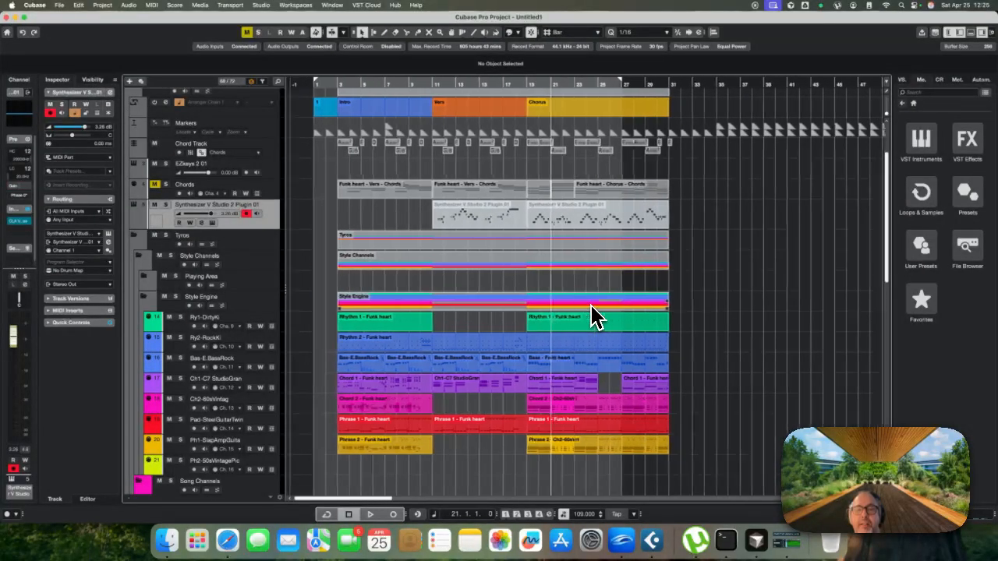
key(KP_Subtract)
key(KP_Subtract)
key(KP_Subtract)
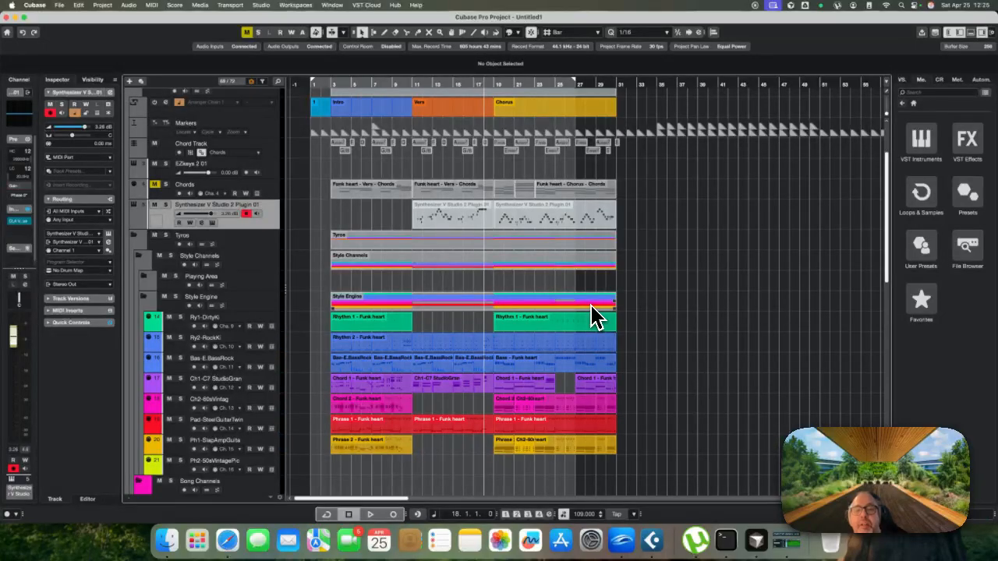